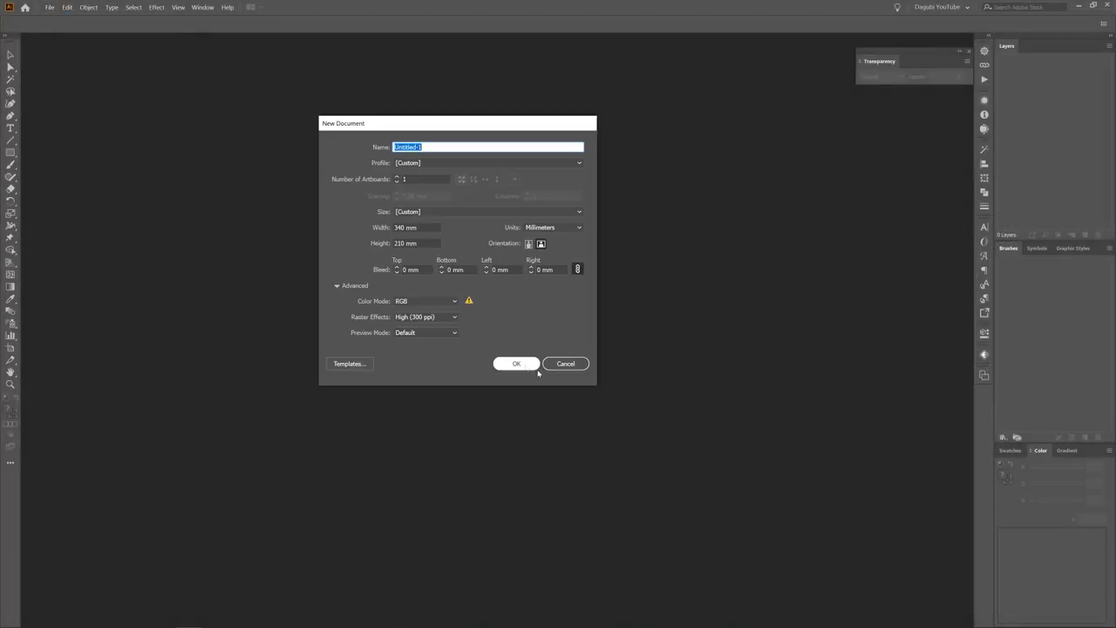
Step: Create a new Illustrator document to hold the Tell Everyone lettering sketch
click(523, 364)
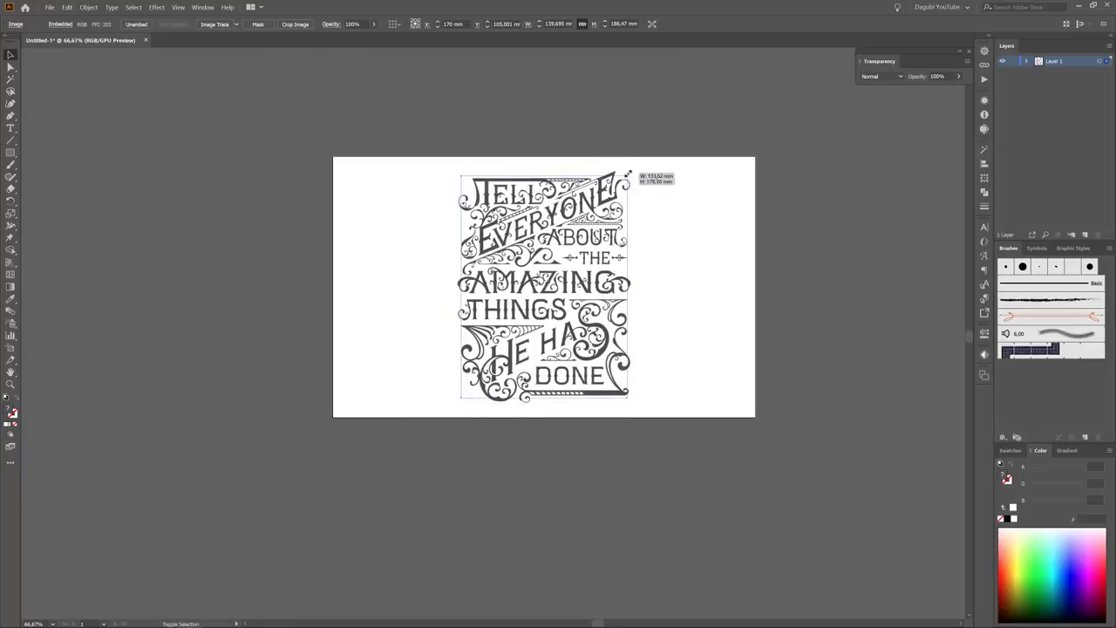
Step: Fade the placed sketch to 30% opacity, lock Layer 1, and add Layer 2 above it
text(30)
key(Return)
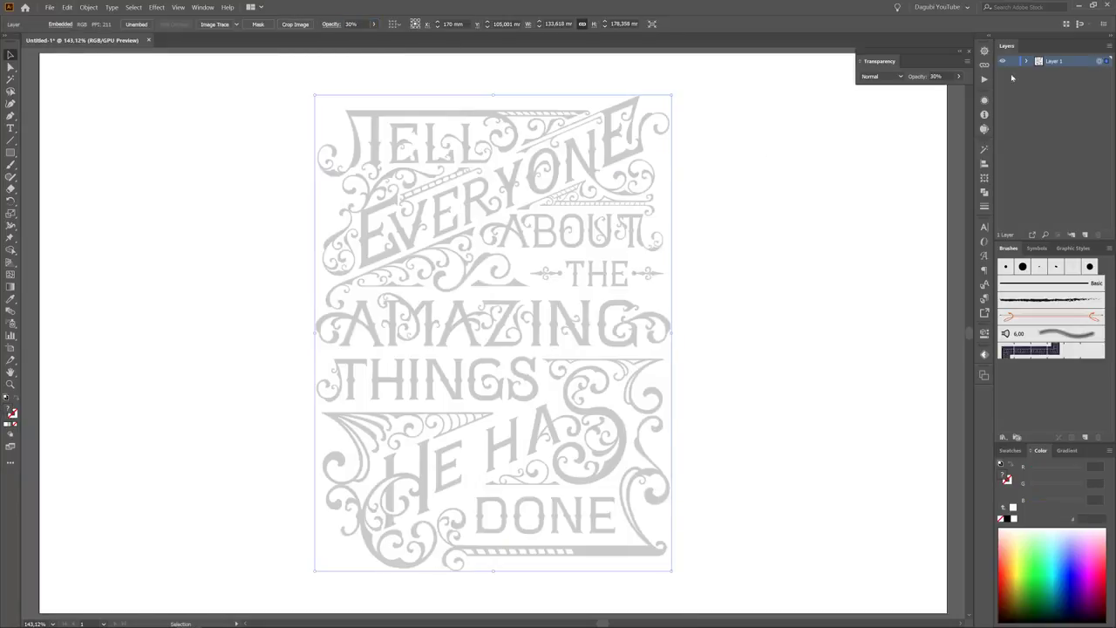
click(1012, 61)
click(1084, 234)
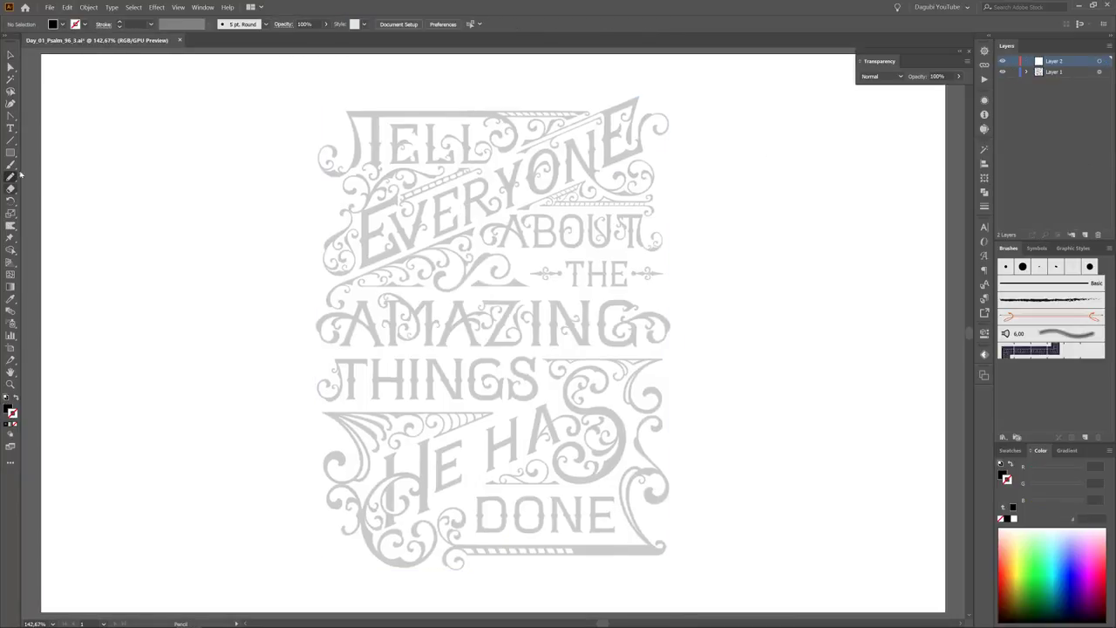
Step: Add a lowered-opacity 'Psalm 96.3' caption below the lettering, with Layer 2 active for drawing
key(t)
click(558, 576)
text(Psalm 96.3)
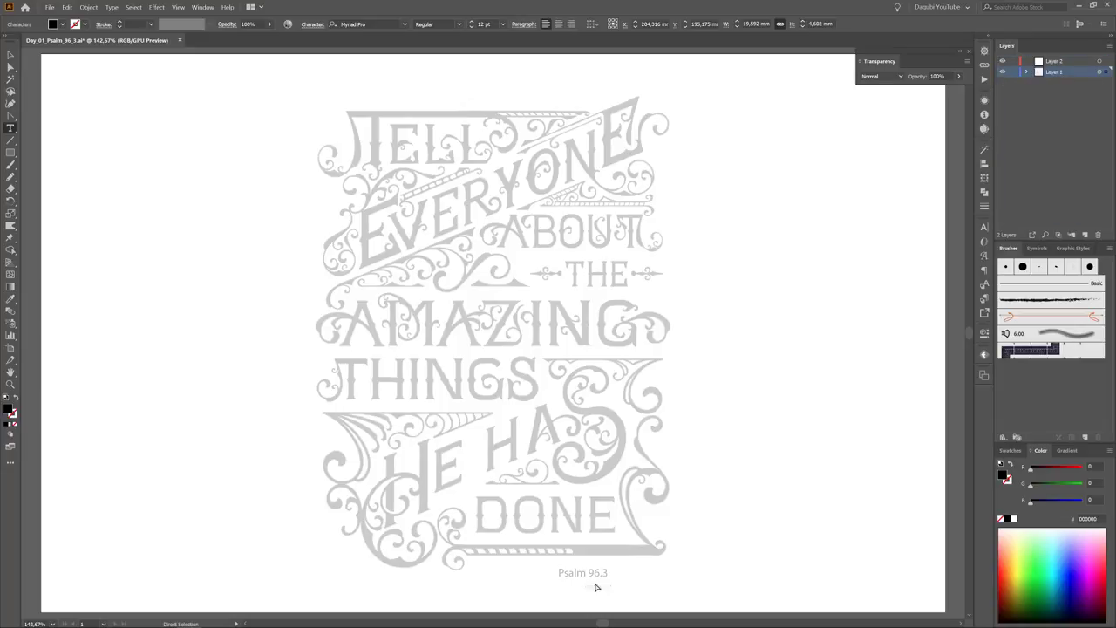
mouse_move(593, 575)
mouse_down()
mouse_move(658, 580)
mouse_move(634, 584)
mouse_up()
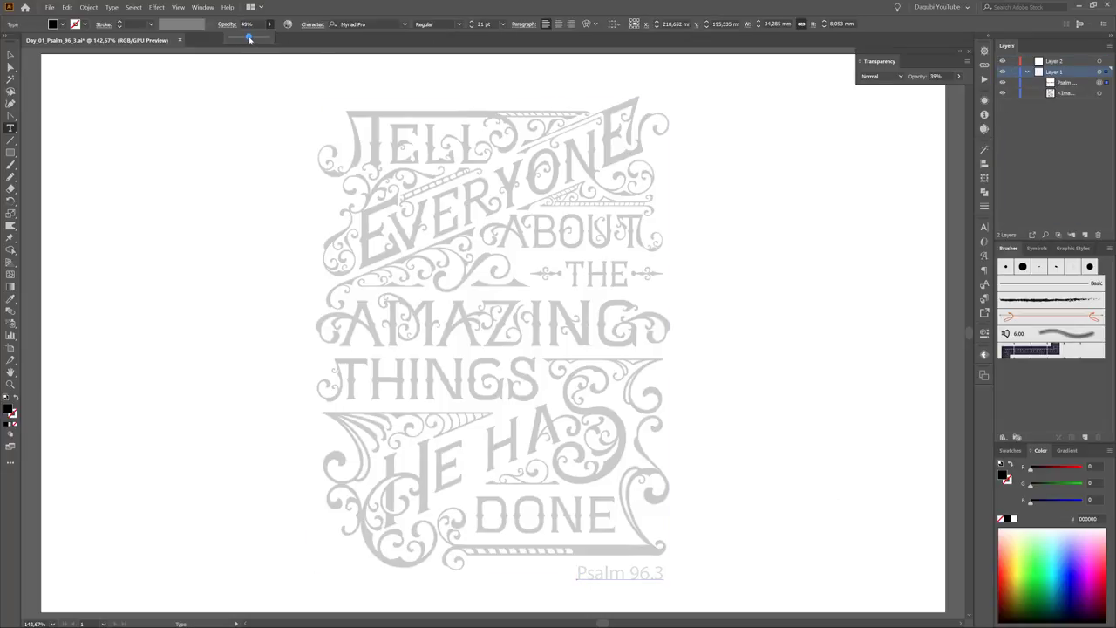
click(1027, 72)
click(1054, 61)
Step: Draw a thin rectangle along the T's top bar and trim its end with a rotated rectangle
click(504, 193)
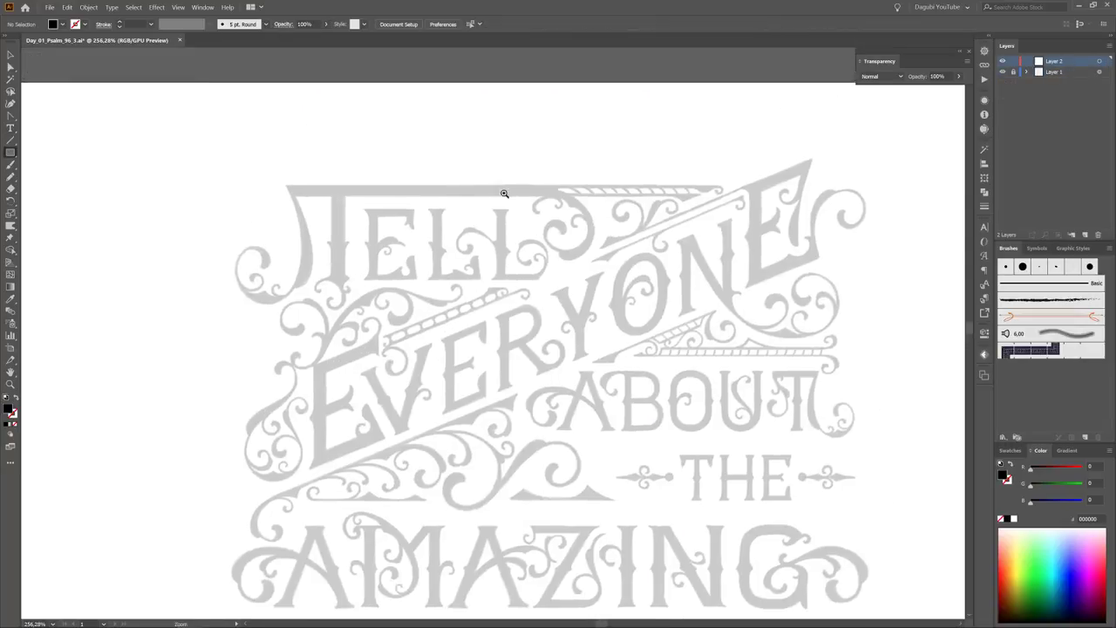
drag(87, 172, 889, 190)
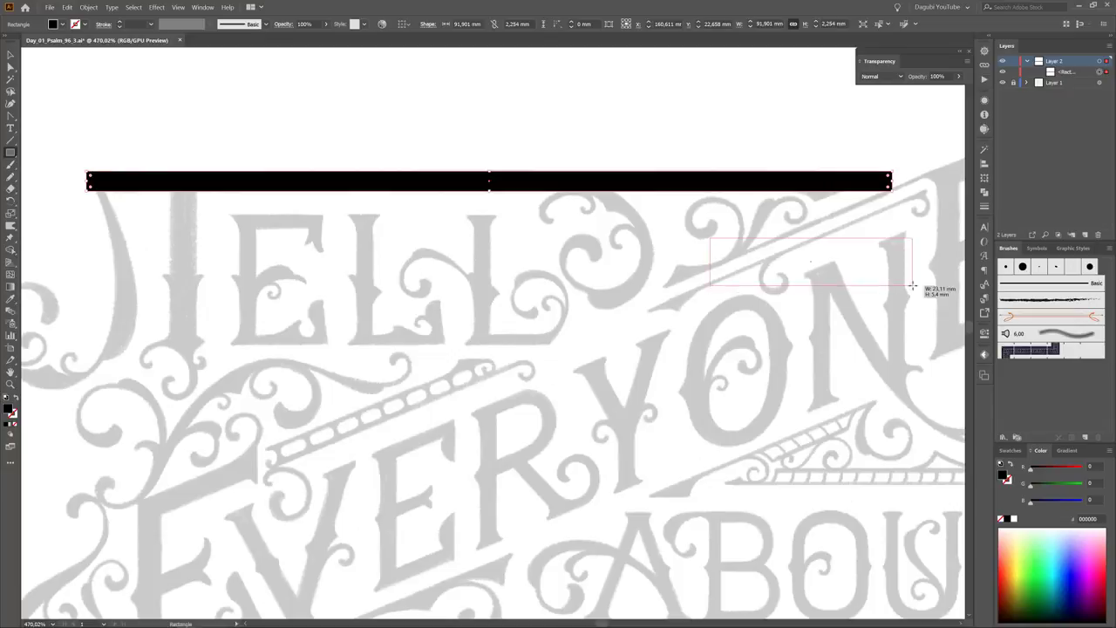
drag(709, 239, 911, 281)
key(v)
mouse_move(710, 299)
mouse_down()
mouse_move(832, 257)
mouse_move(859, 216)
mouse_up()
key(ctrl+a)
click(983, 192)
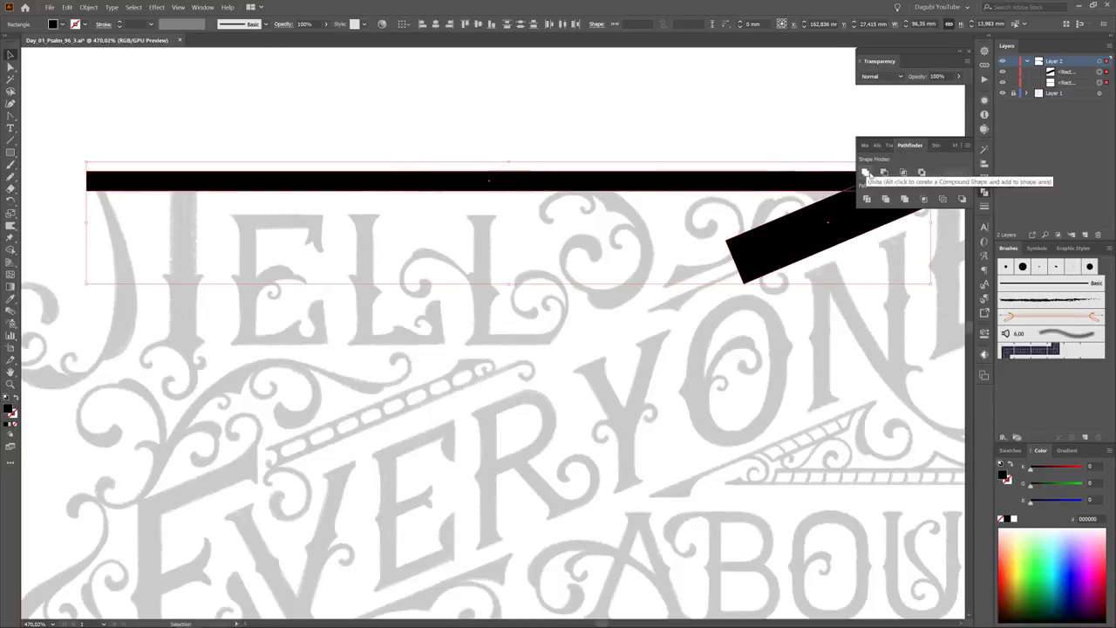
click(889, 186)
Step: Deselect the trimmed bar and bring up the Pencil tool settings
click(174, 154)
scroll(174, 154, up, 3)
scroll(367, 228, left, 5)
key(n)
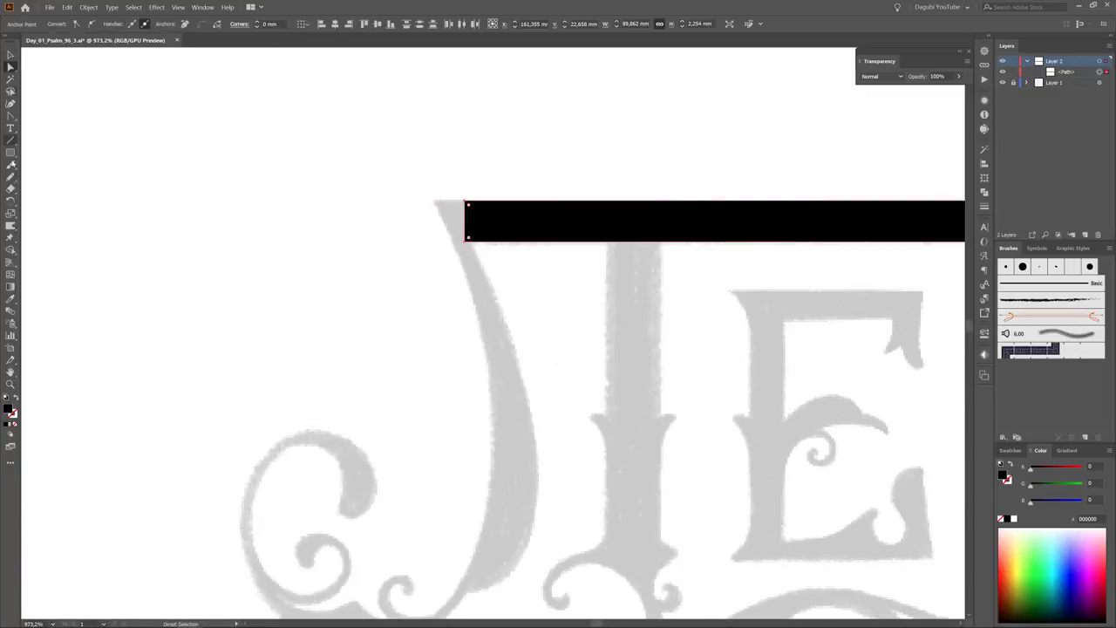
scroll(391, 241, down, 2)
key(Return)
key(Return)
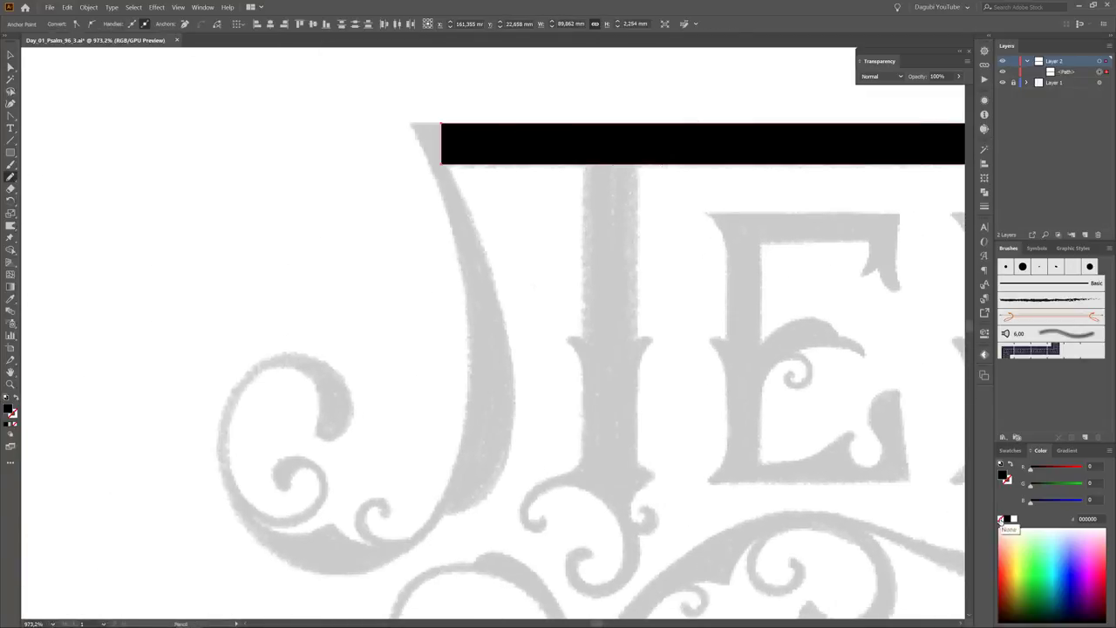
Step: Trace the T's curling left swash as a freehand Pencil stroke
key(ctrl+shift+a)
key(shift+x)
drag(540, 228, 553, 428)
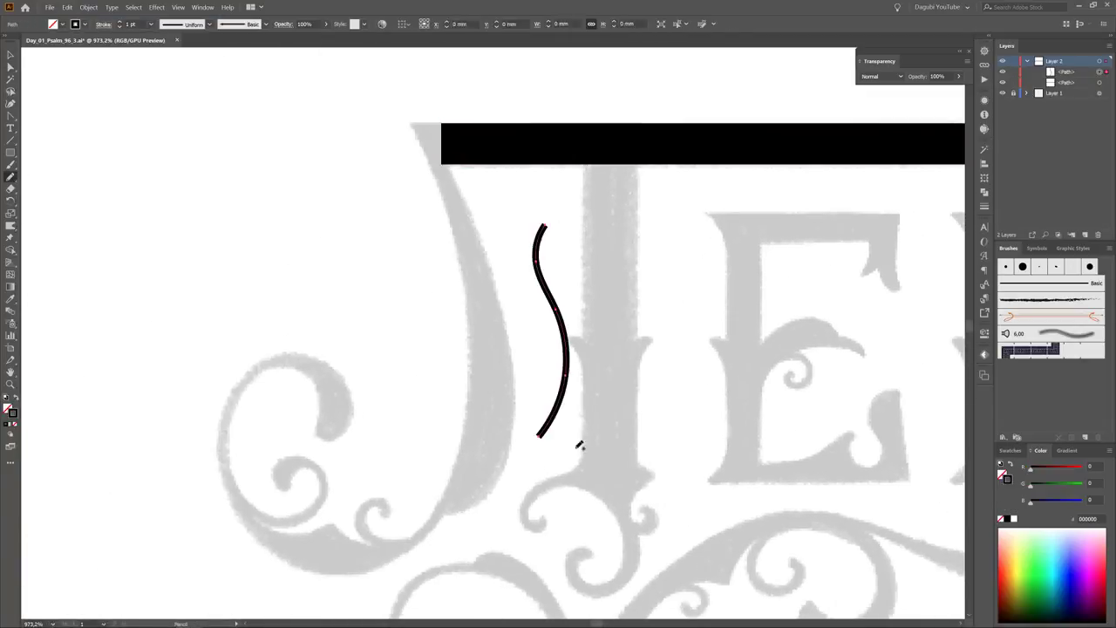
key(ctrl+z)
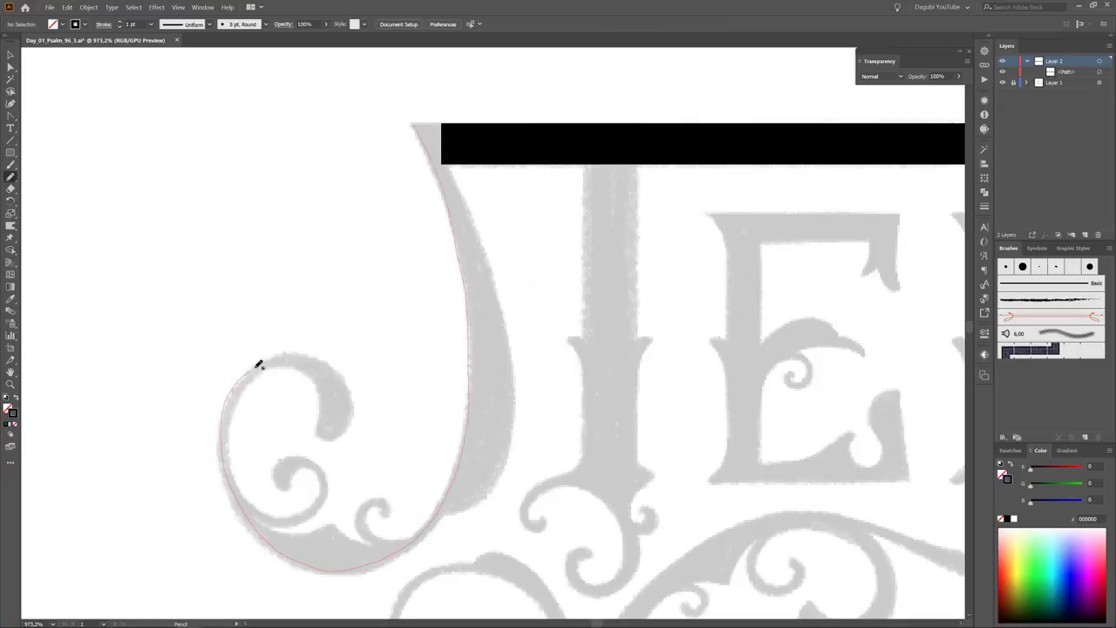
drag(342, 424, 321, 436)
Step: Warp the swash's inner curl to match the sketch and thicken its stroke to 1.6 pt
key(shift+r)
key(Return)
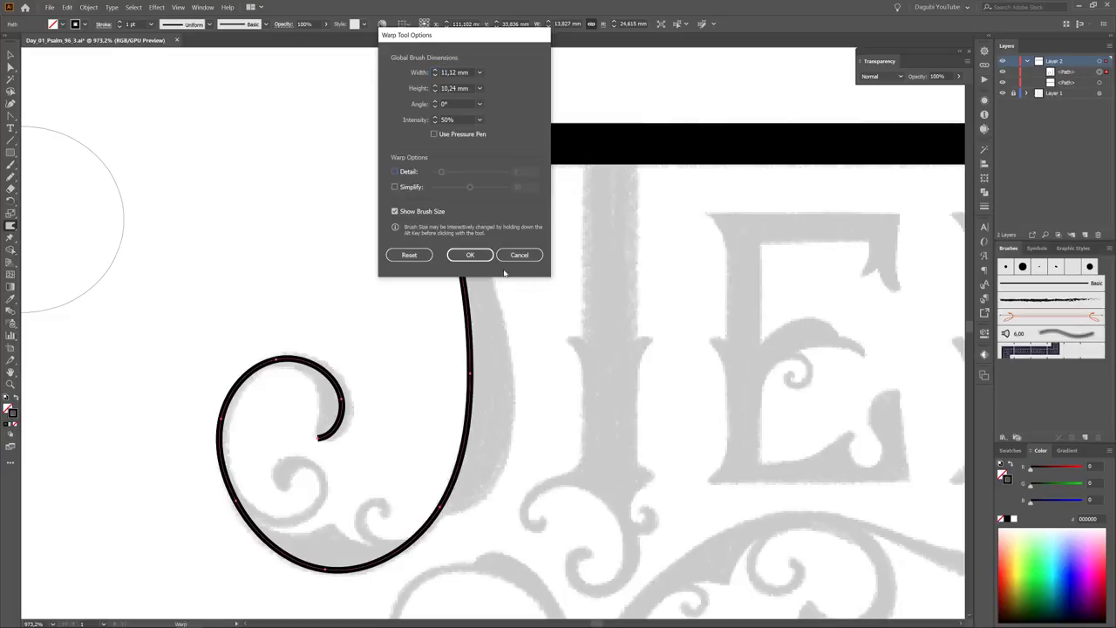
key(Return)
scroll(339, 224, down, 2)
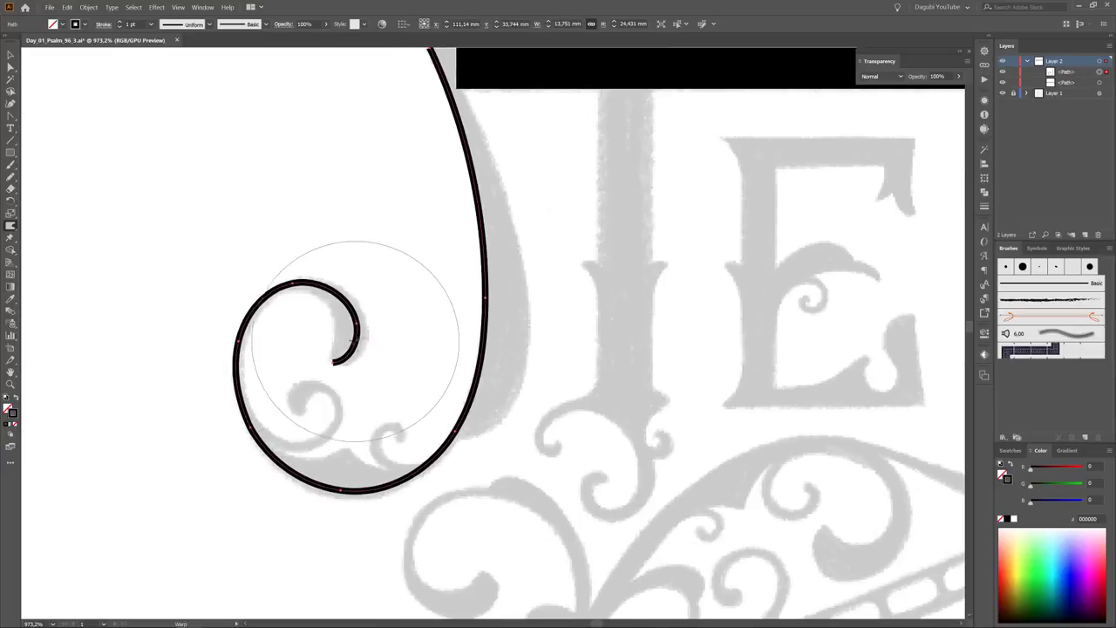
drag(324, 273, 336, 323)
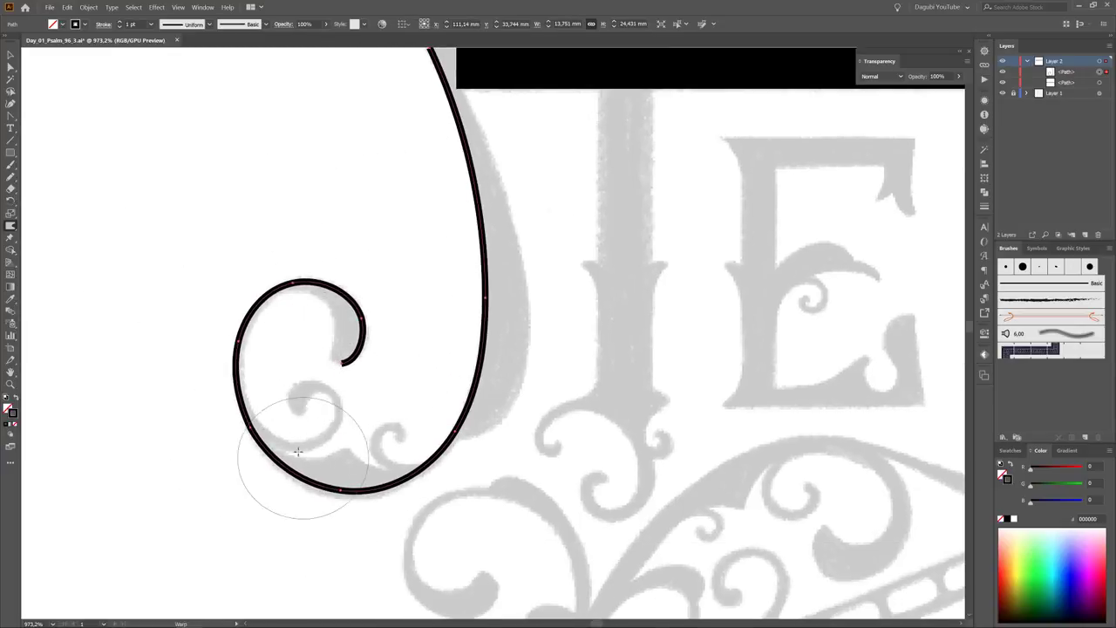
scroll(550, 341, up, 2)
click(120, 23)
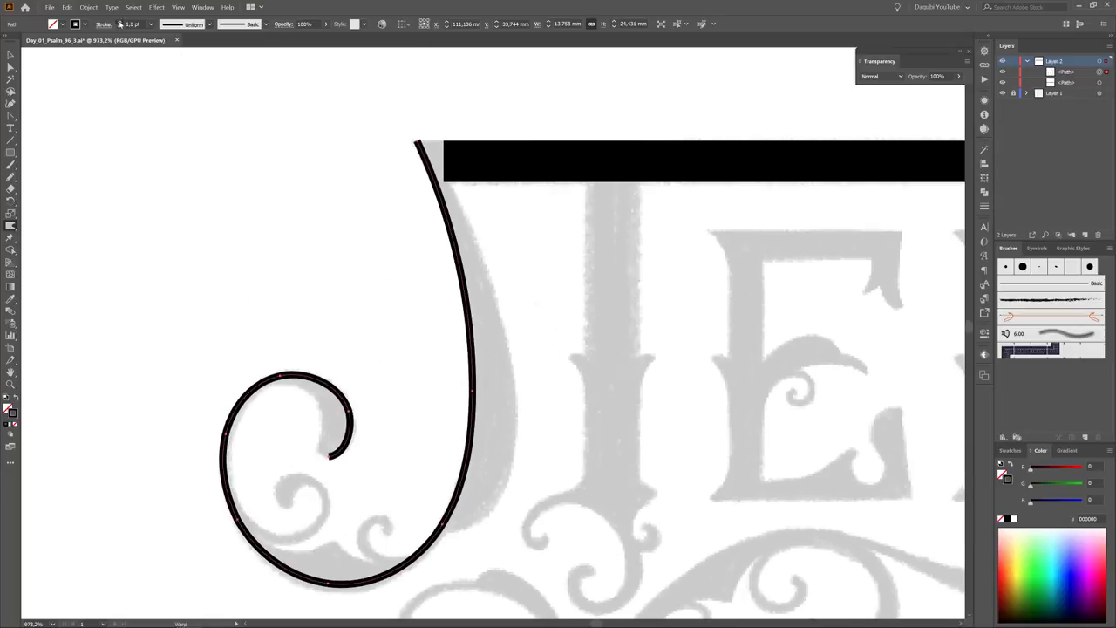
Step: Check the traced swash against the sketch and group the traced paths
key(a)
ctrl+alt+click(737, 338)
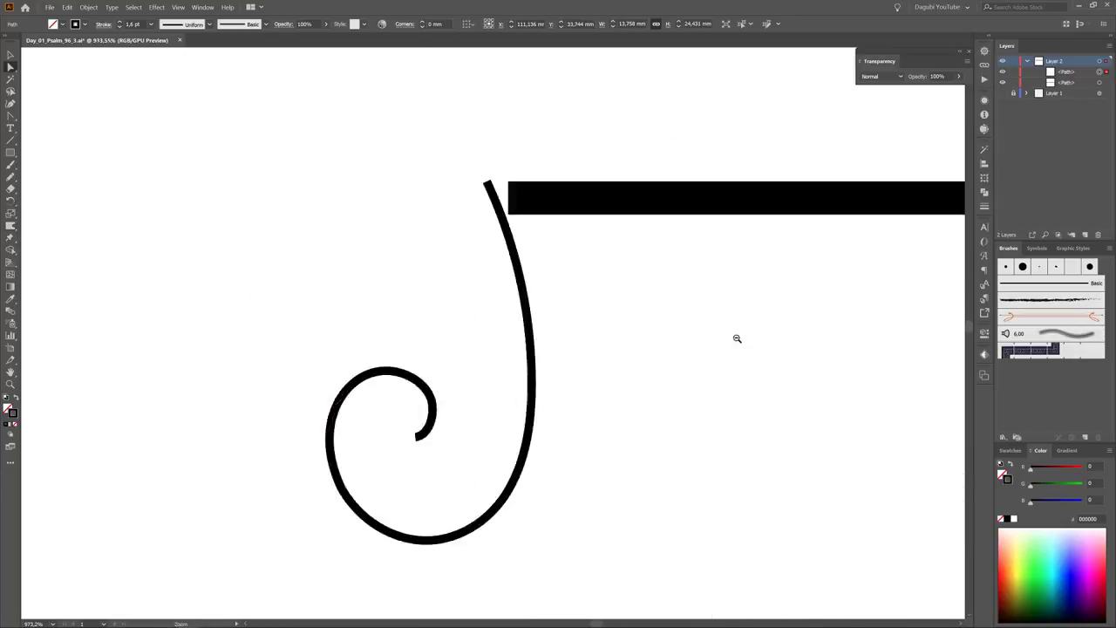
ctrl+click(737, 338)
key(ctrl+shift+w)
click(66, 7)
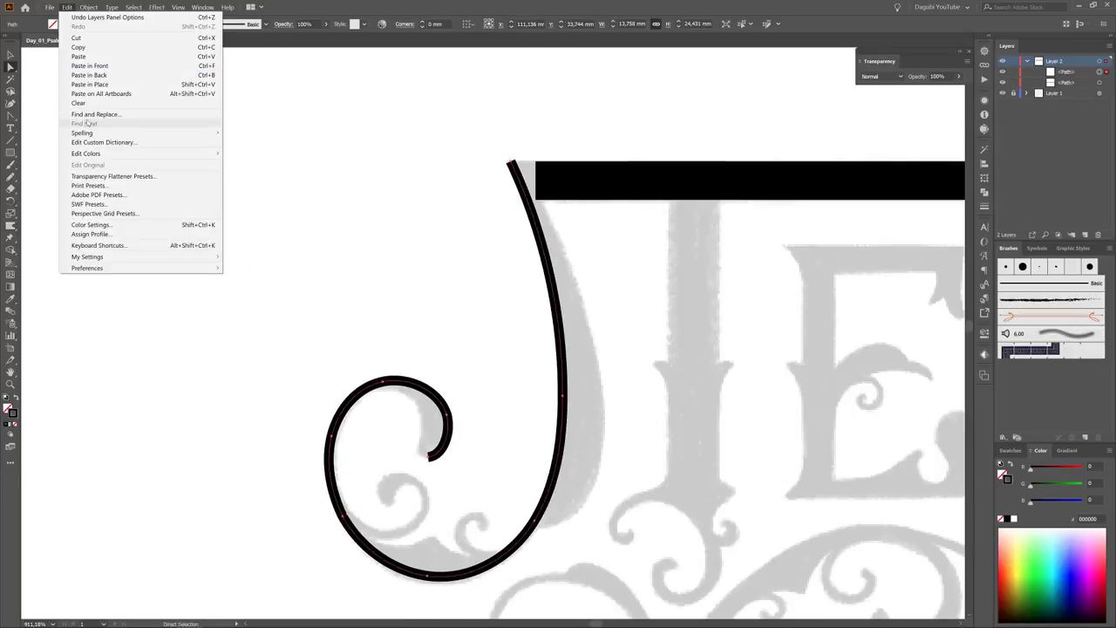
click(109, 49)
Step: Delete the curl-end anchor, then round and thin the resulting wedge
click(410, 467)
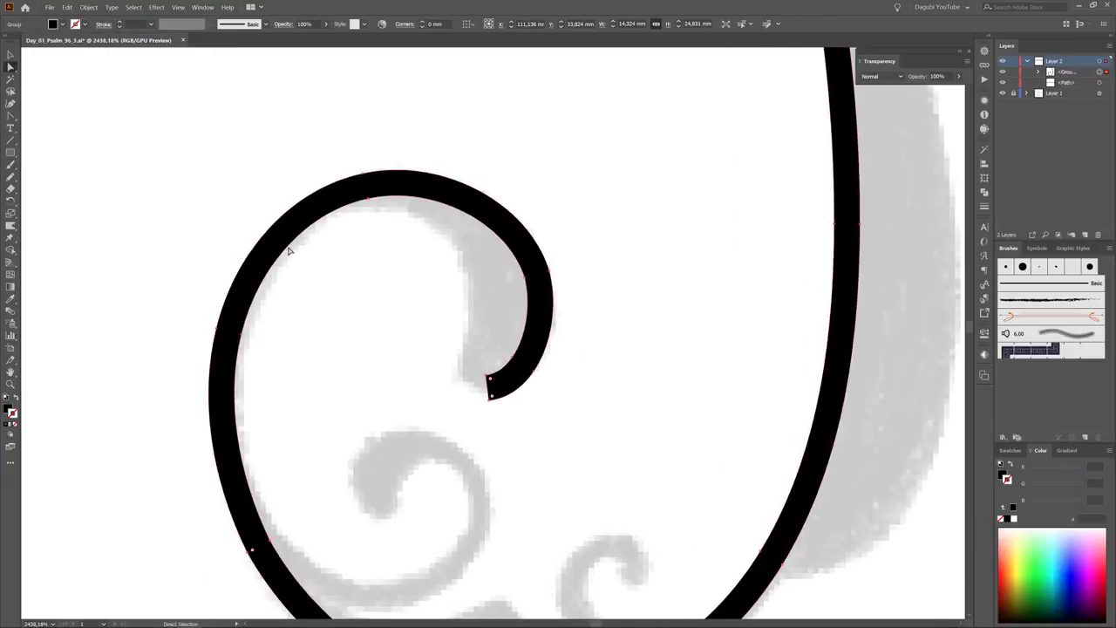
key(a)
click(448, 333)
key(Delete)
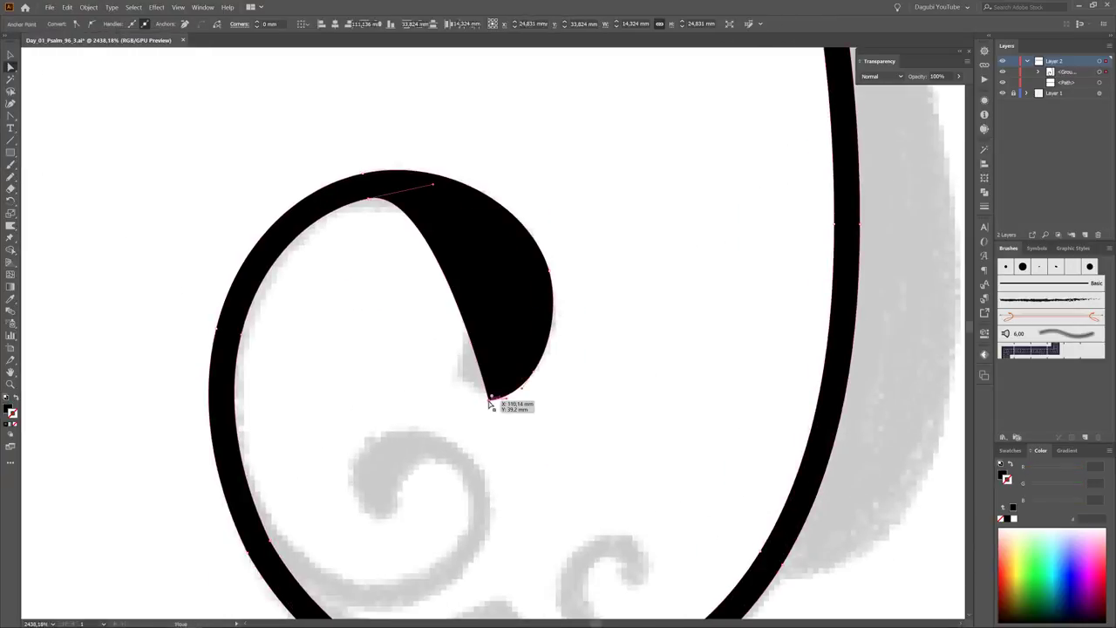
drag(488, 397, 465, 396)
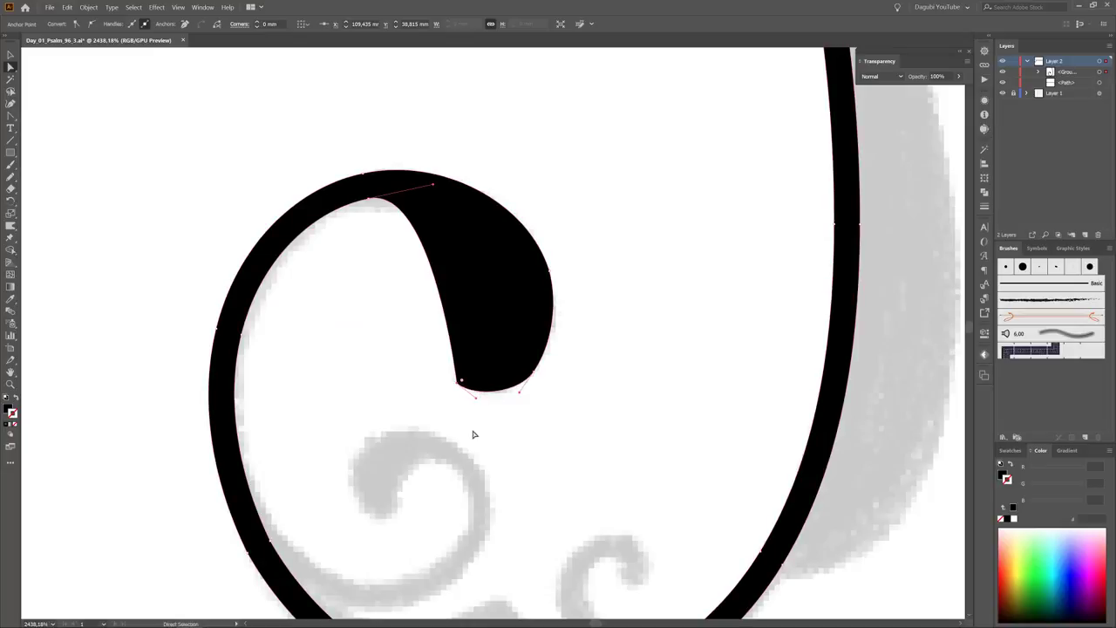
click(364, 174)
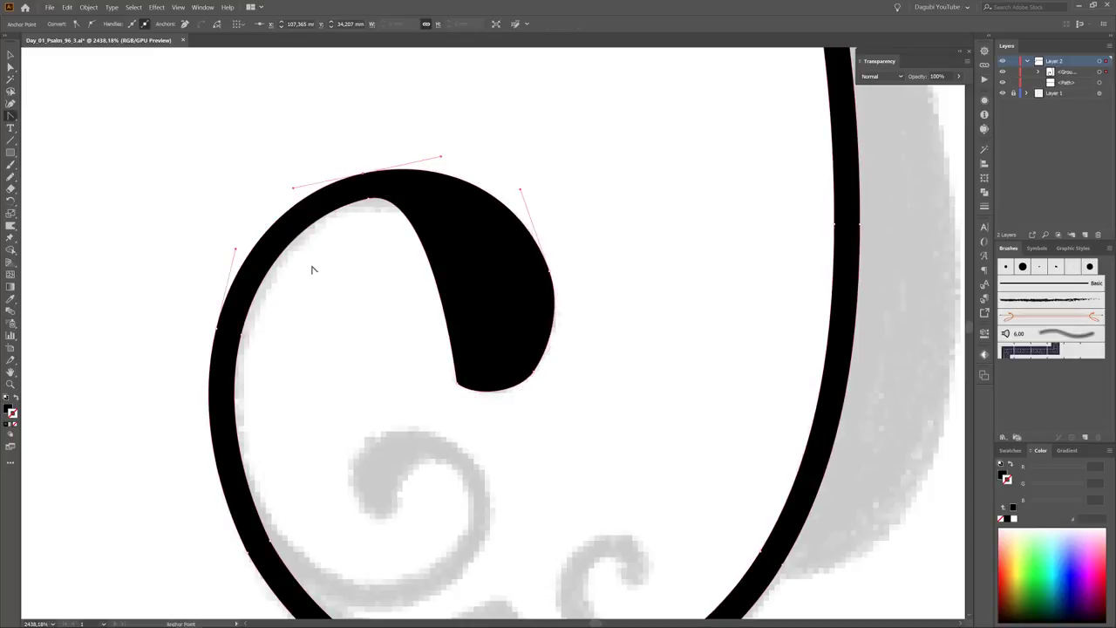
drag(452, 324, 478, 324)
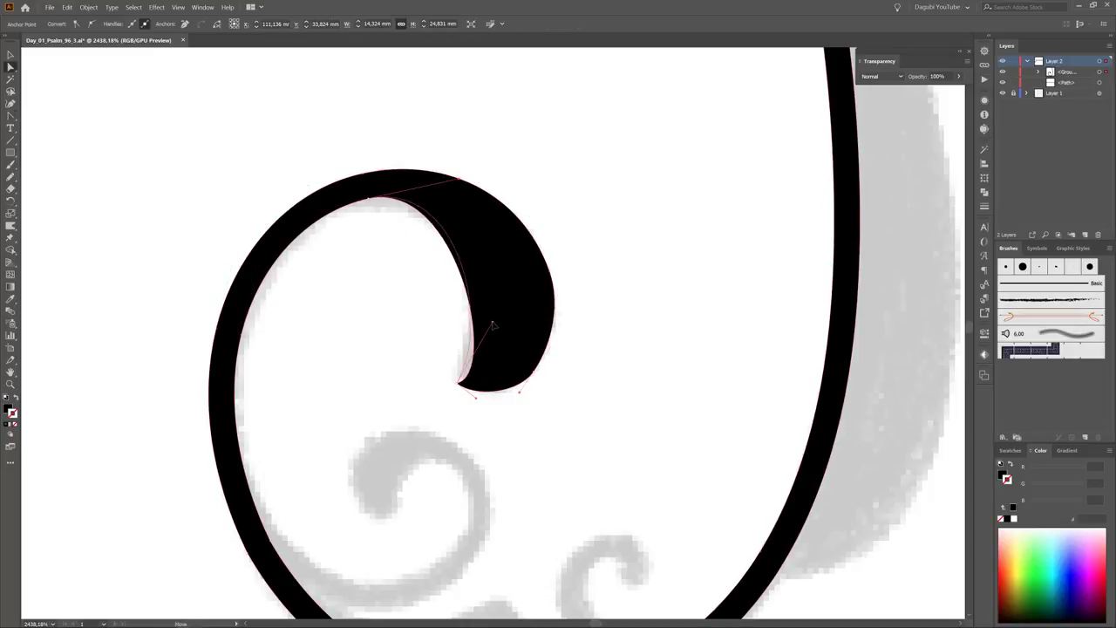
click(623, 392)
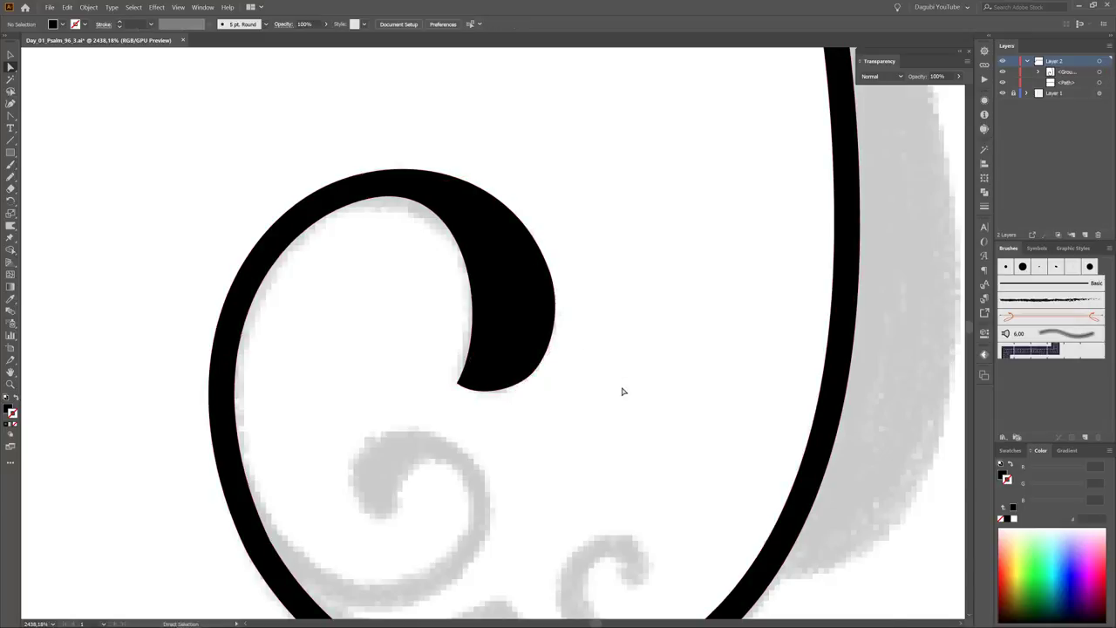
Step: Move the J's top corner onto the bar and nudge its bottom corner left
scroll(566, 282, down, 5)
scroll(575, 166, up, 6)
mouse_move(640, 183)
mouse_down()
mouse_move(509, 199)
mouse_move(510, 182)
mouse_up()
drag(639, 352, 635, 355)
scroll(703, 448, down, 3)
Step: Add an anchor on the J's stem edge, pull it out, and extend the junction handle
key(plus)
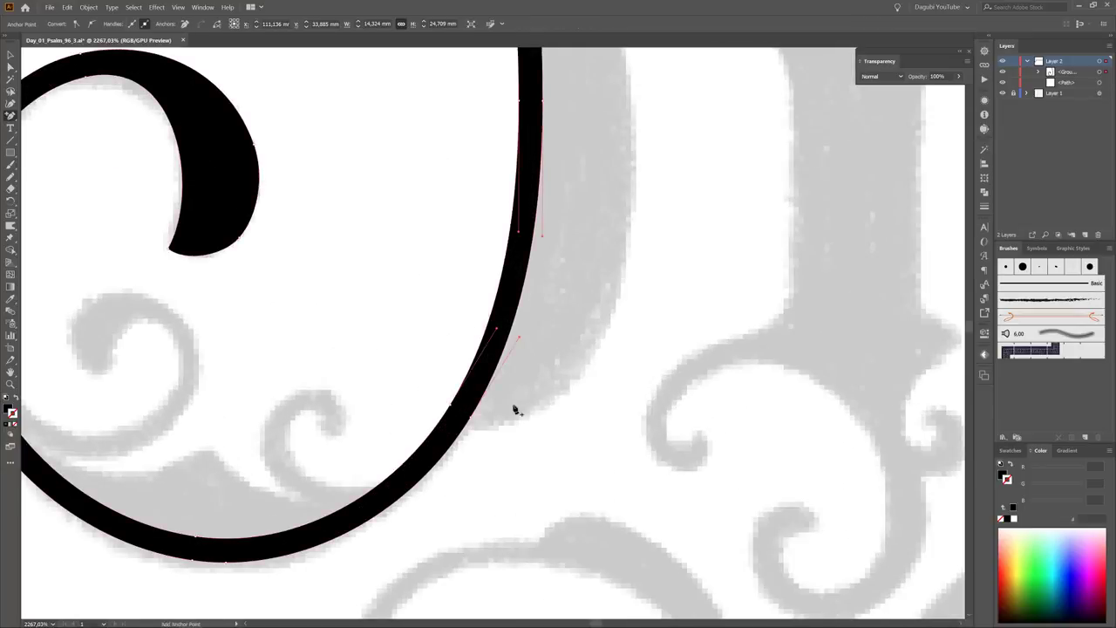
scroll(501, 436, up, 3)
mouse_move(518, 500)
mouse_down()
mouse_move(553, 244)
mouse_move(673, 241)
mouse_up()
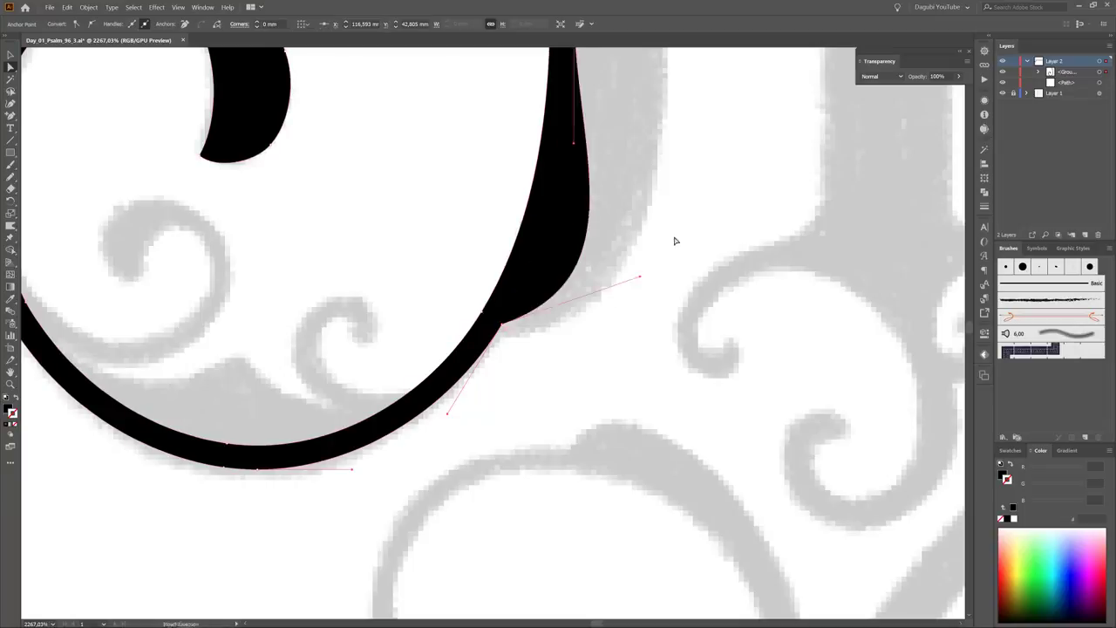
scroll(620, 387, down, 2)
drag(549, 466, 563, 466)
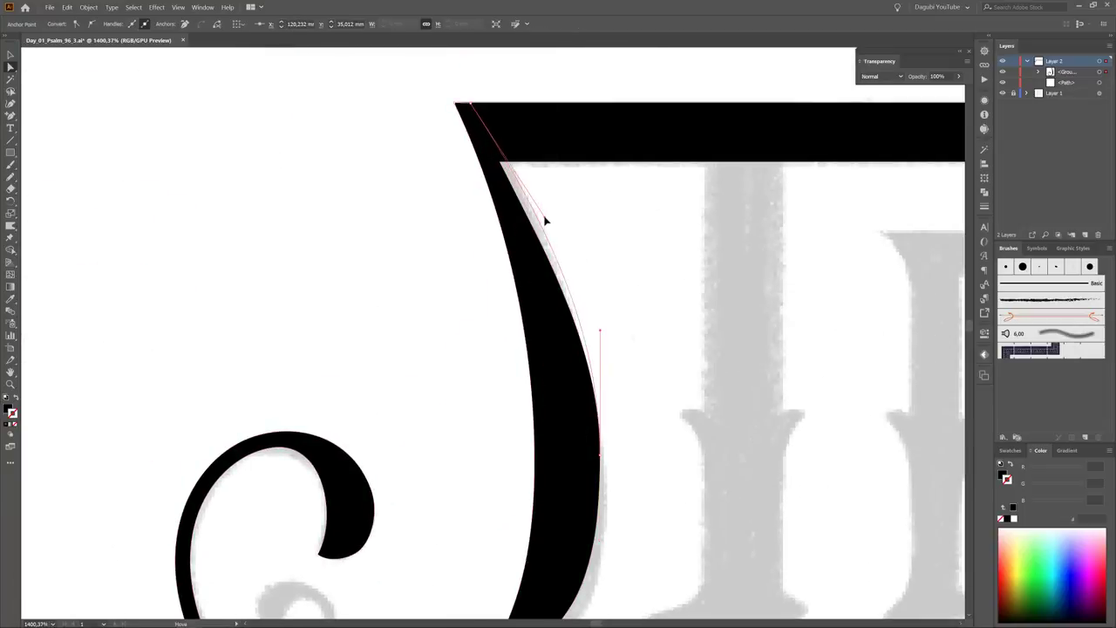
scroll(516, 487, down, 3)
scroll(517, 487, up, 3)
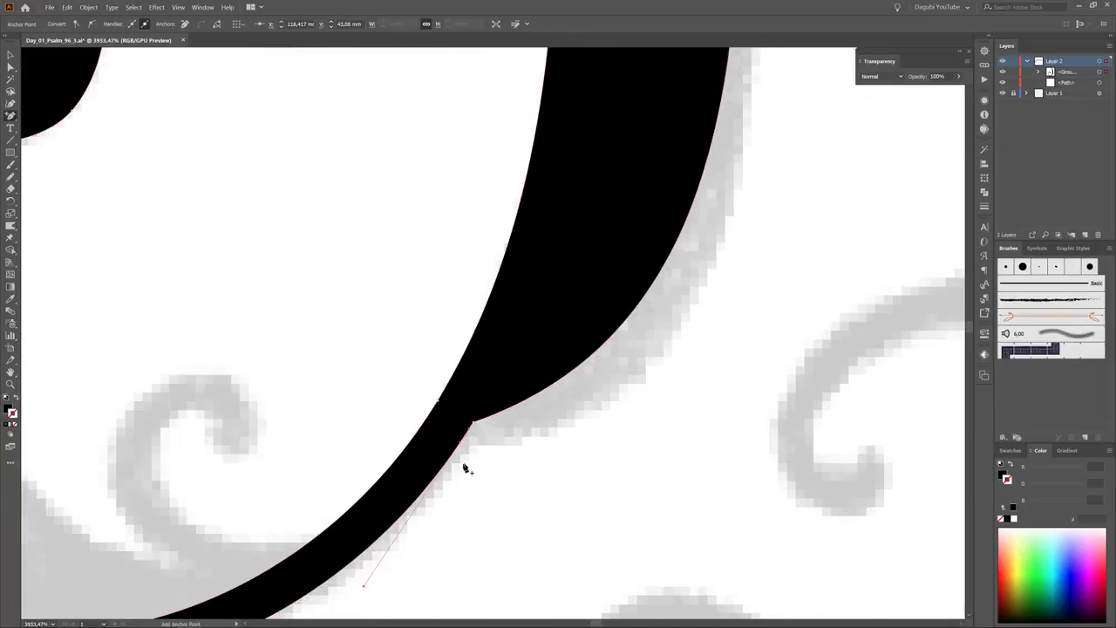
key(ctrl+z)
drag(466, 440, 755, 415)
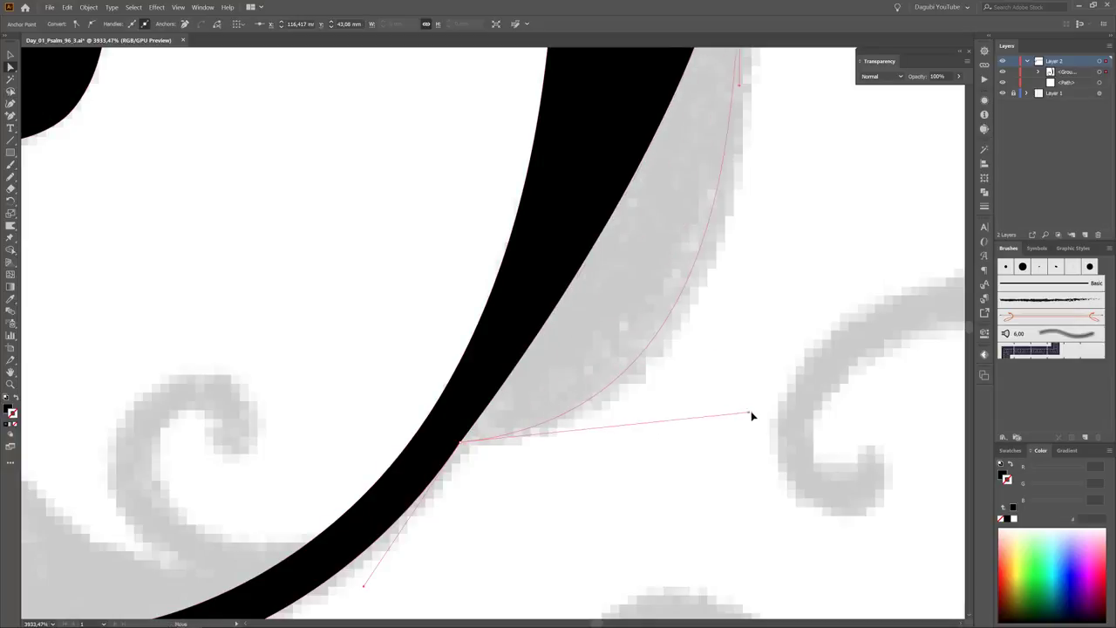
Step: Reshape the J's stem and upper curves to the sketch and remove its fill
scroll(755, 416, down, 5)
scroll(672, 299, up, 2)
drag(584, 499, 654, 486)
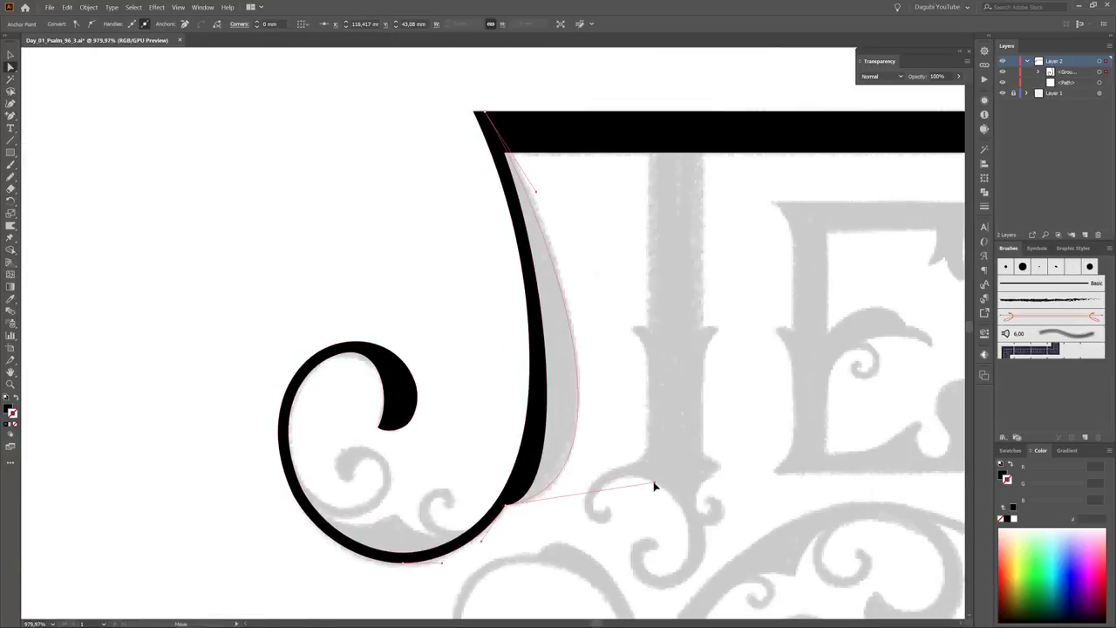
drag(535, 190, 550, 192)
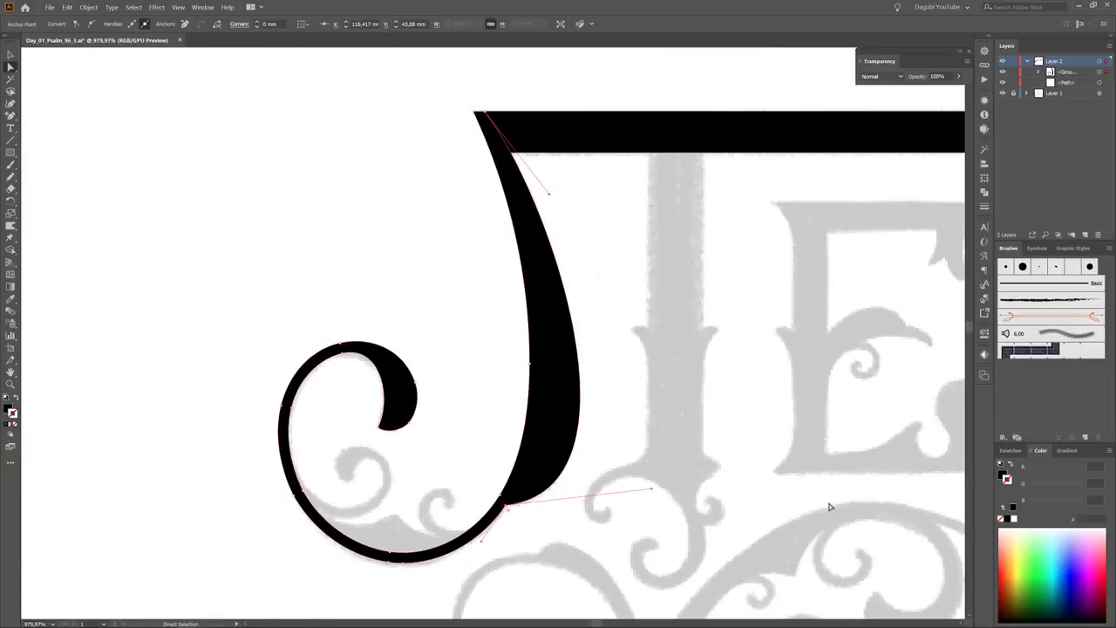
key(/)
key(ctrl+a)
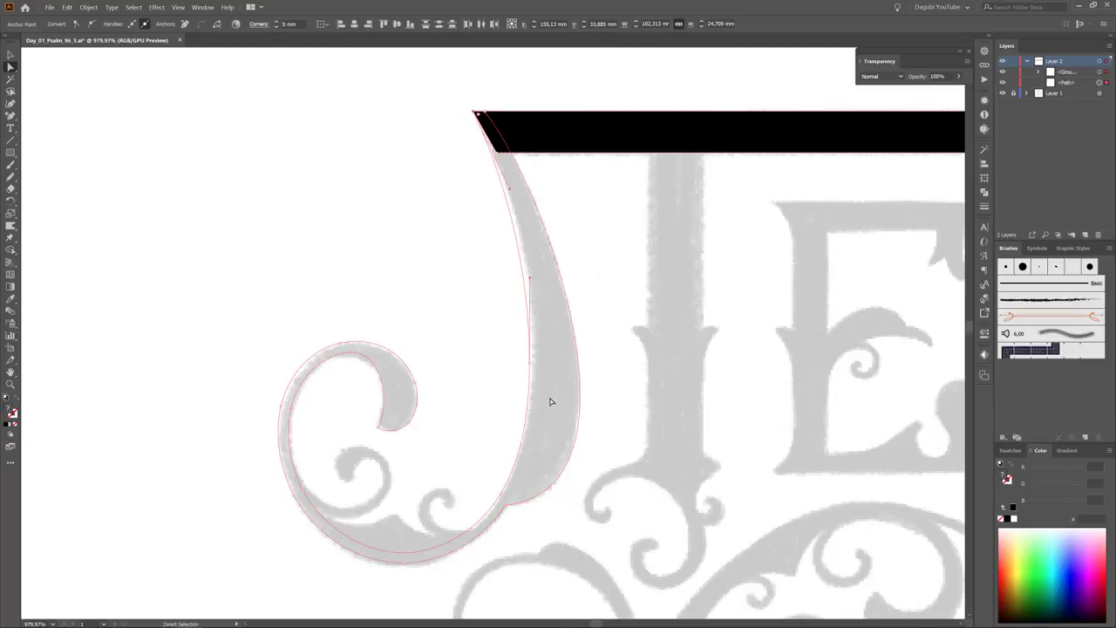
scroll(550, 401, up, 3)
key(ctrl+shift+a)
Step: Give the J a thin 0.1 pt black outline stroke
key(n)
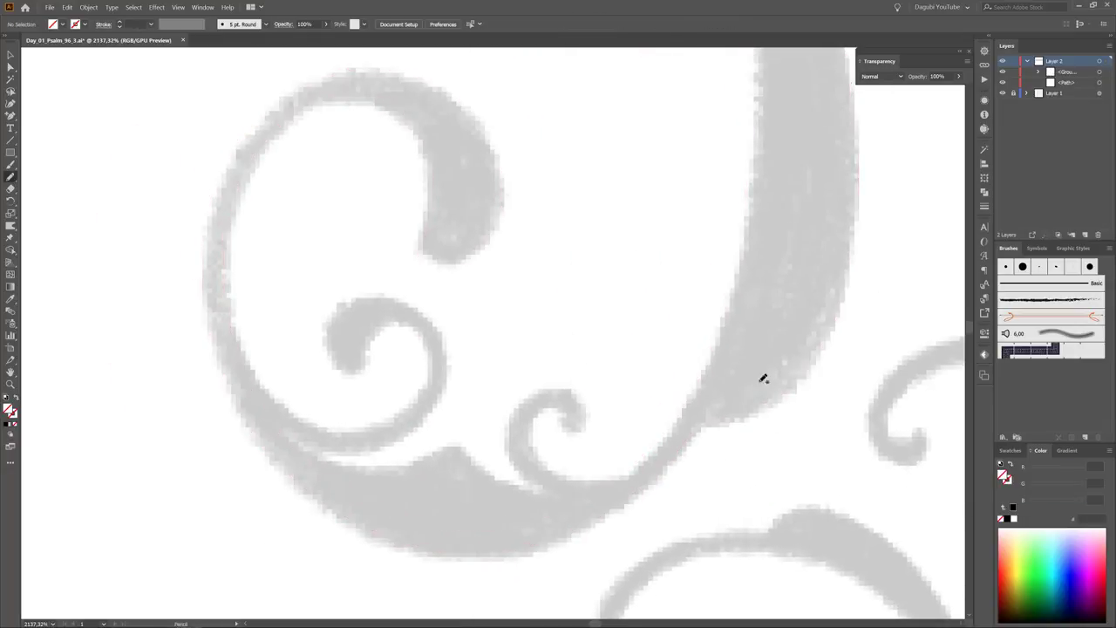
key(a)
key(ctrl+a)
key(shift+x)
key(ctrl+F10)
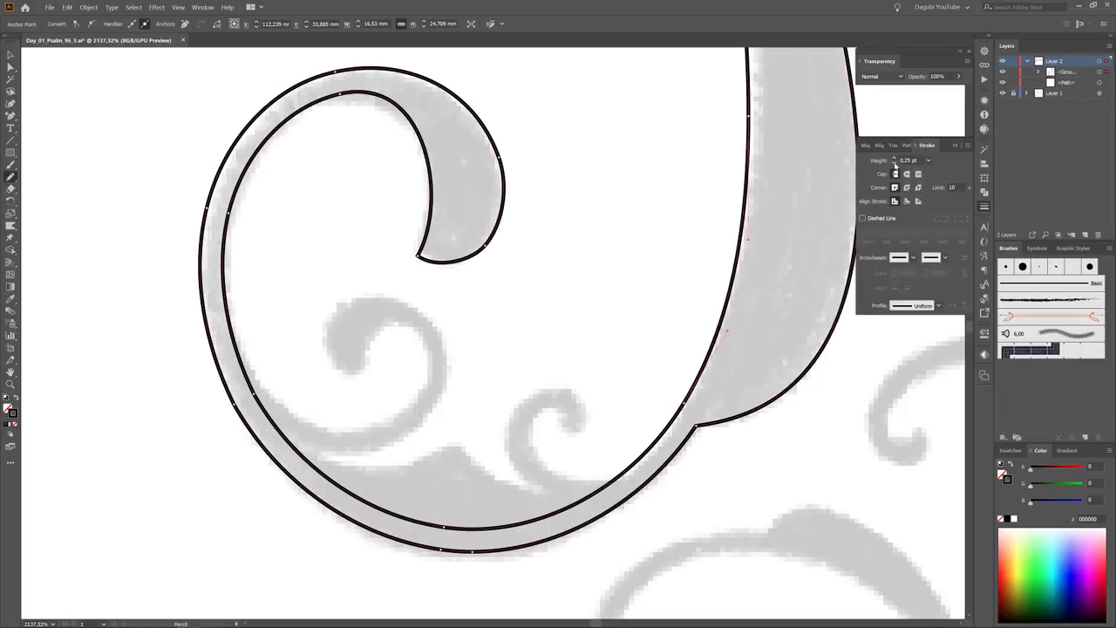
key(ctrl+shift+a)
key(ctrl+a)
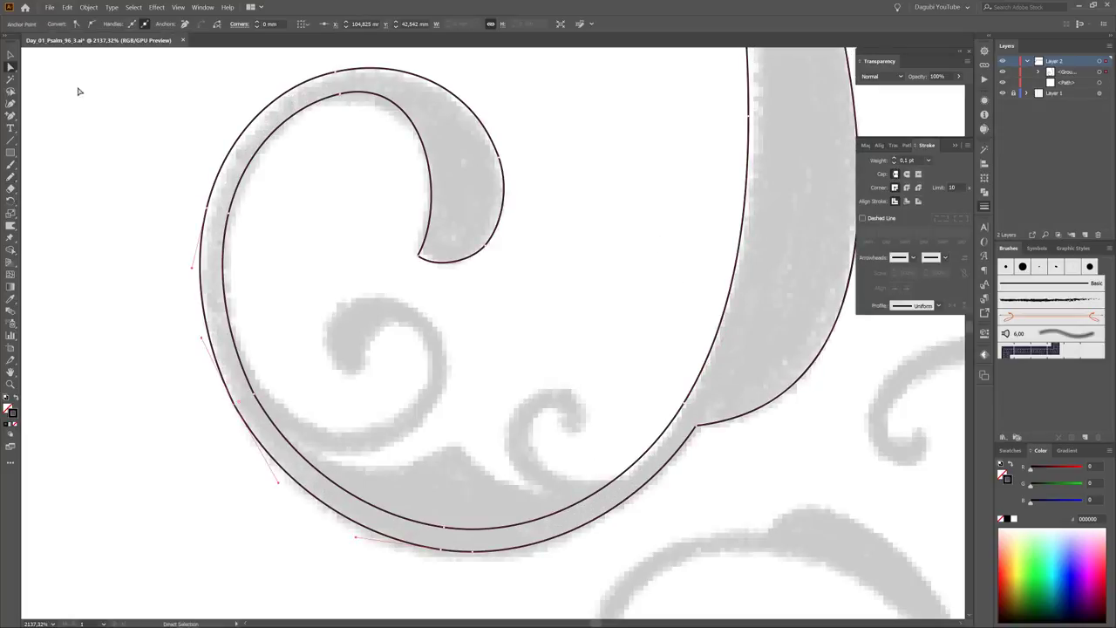
key(ctrl+shift+a)
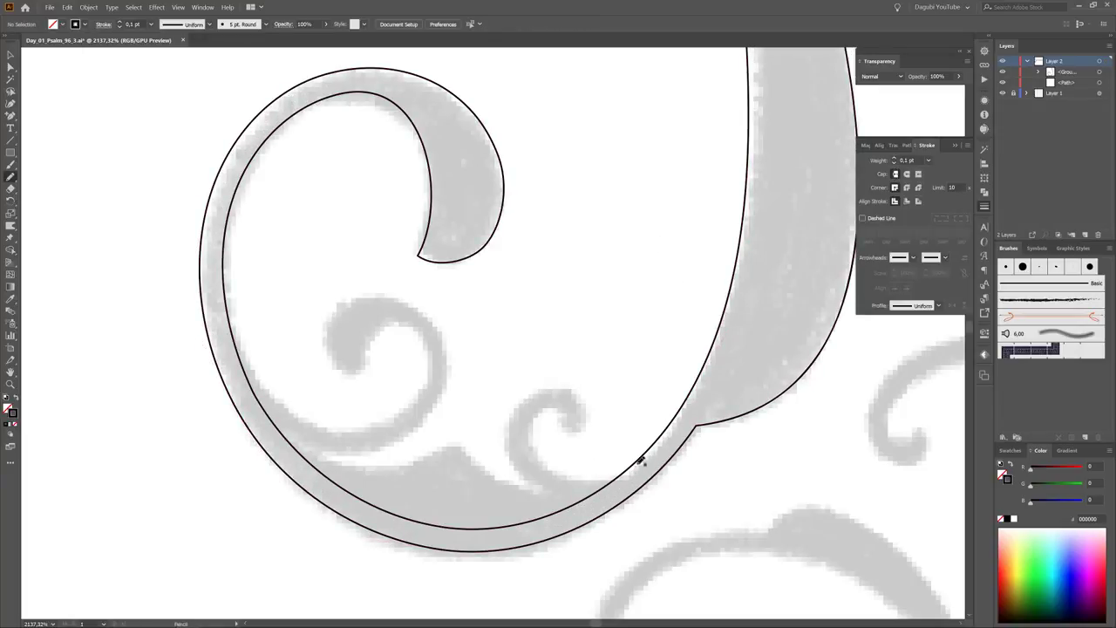
Step: Trace the spirals, bottom wedge and thin band inside the J's lower loop with the Pencil
drag(564, 416, 604, 494)
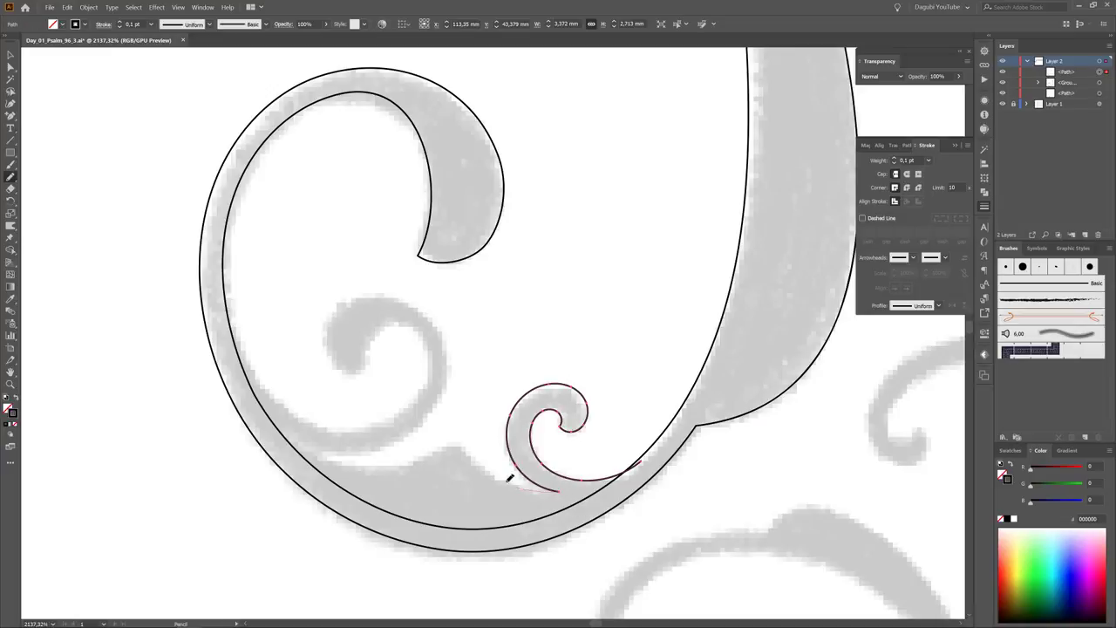
scroll(457, 464, up, 2)
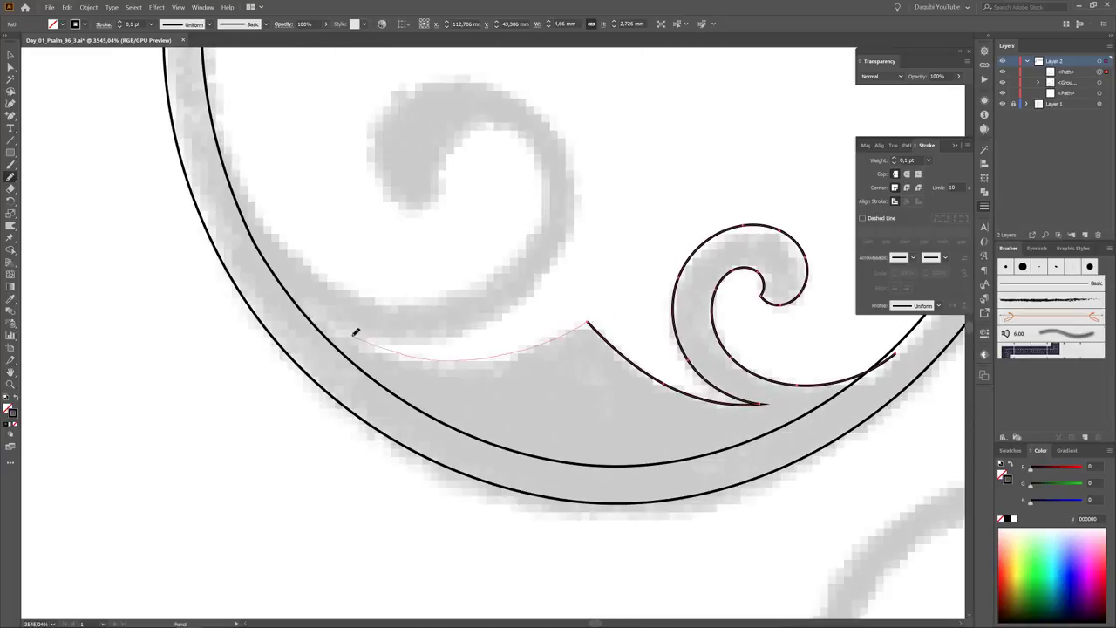
drag(354, 331, 355, 333)
scroll(420, 382, up, 2)
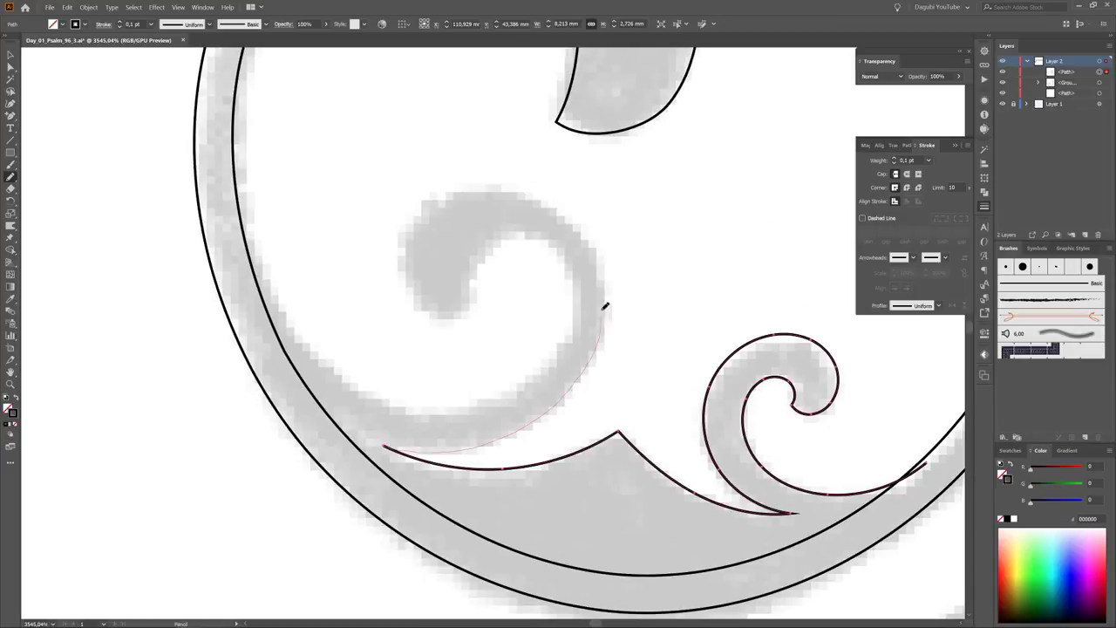
drag(449, 303, 462, 307)
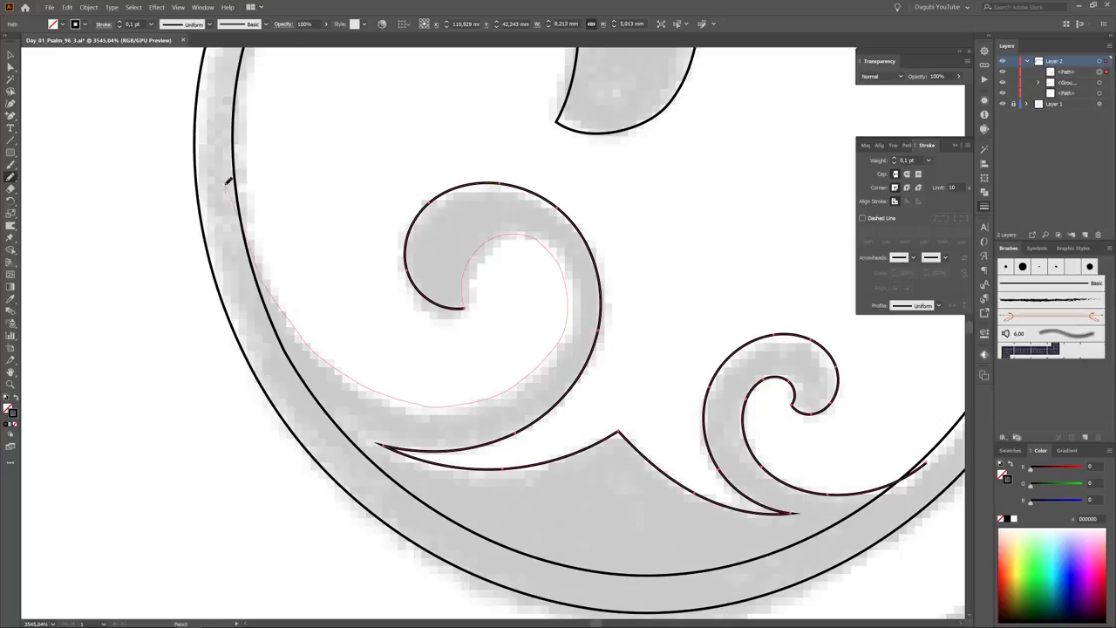
drag(423, 516, 455, 545)
scroll(653, 319, down, 2)
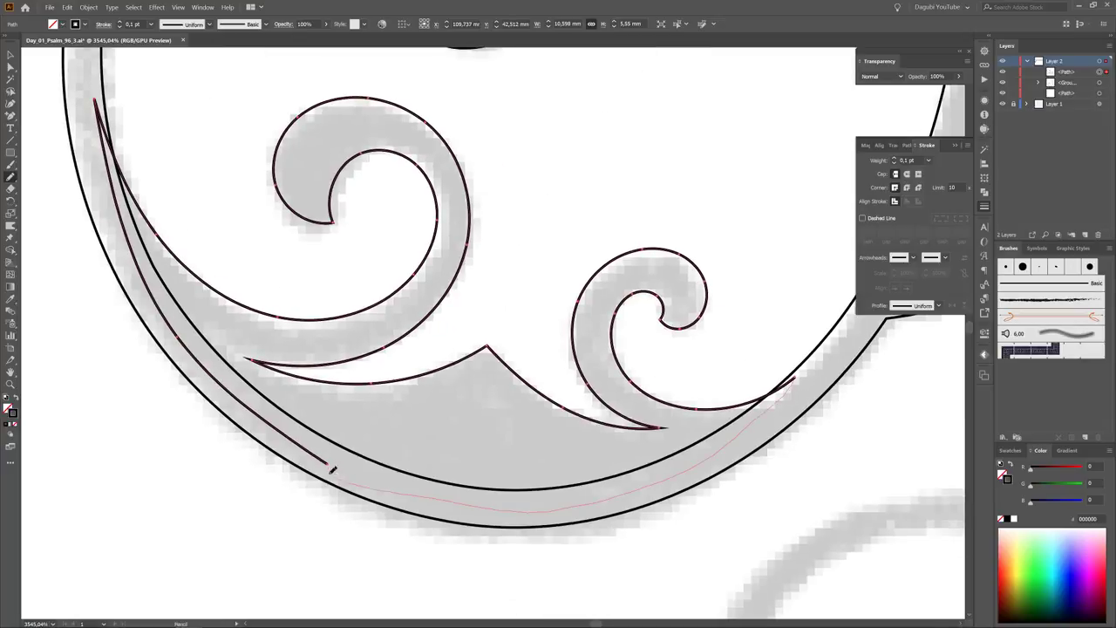
drag(331, 469, 331, 469)
scroll(546, 374, down, 2)
scroll(530, 316, up, 1)
scroll(583, 423, up, 2)
Step: Reshape the inner curve to follow the sketch and smooth out its bumps
key(a)
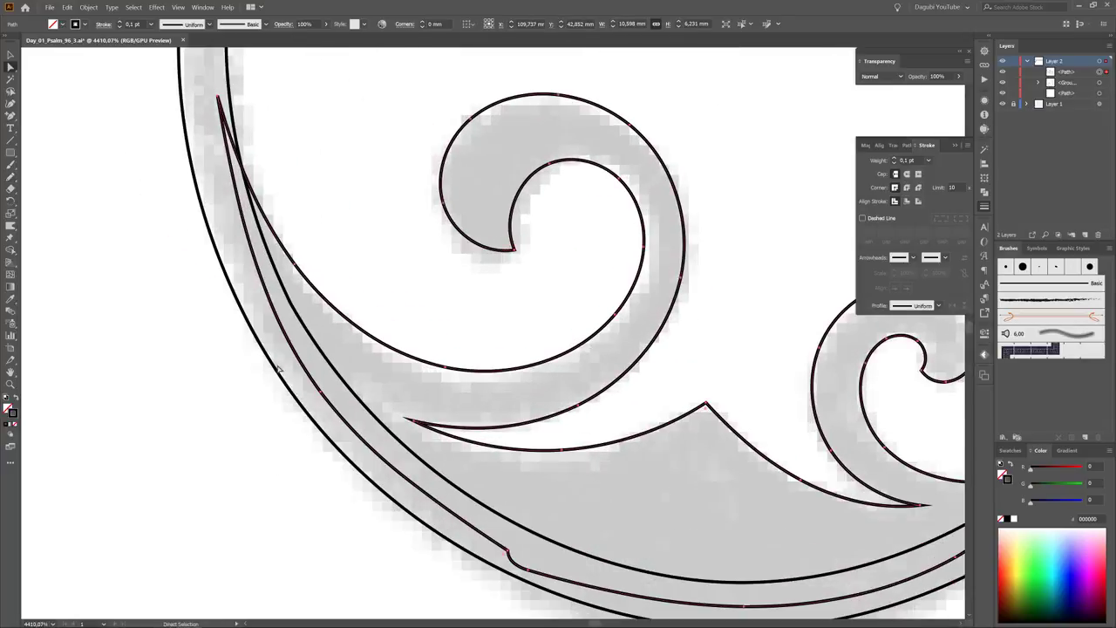
click(279, 368)
drag(284, 384, 334, 523)
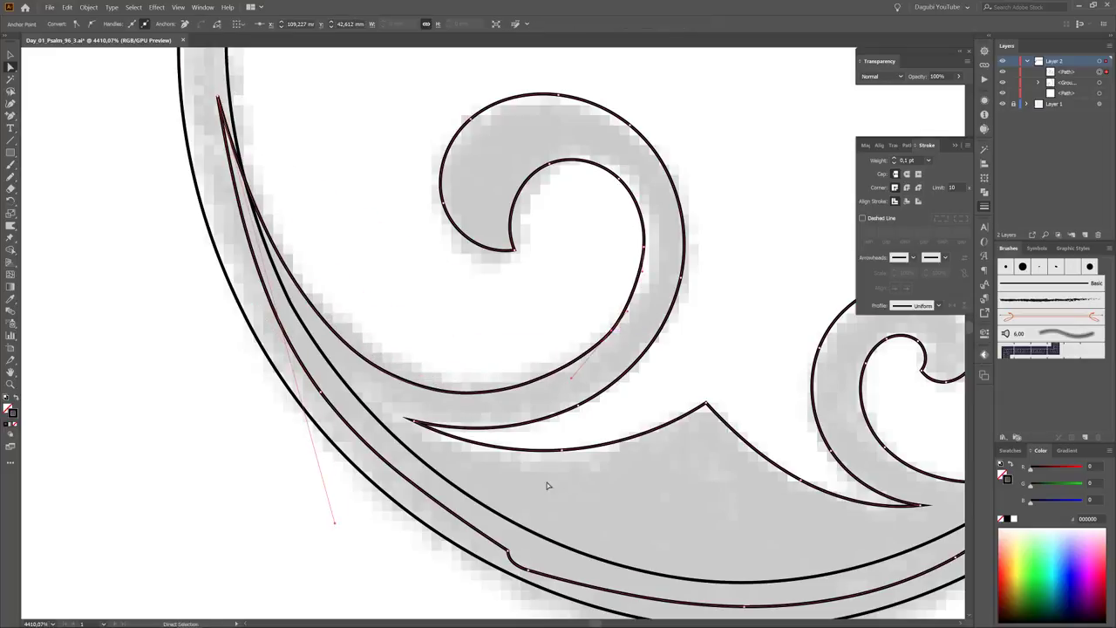
click(39, 195)
drag(636, 279, 607, 347)
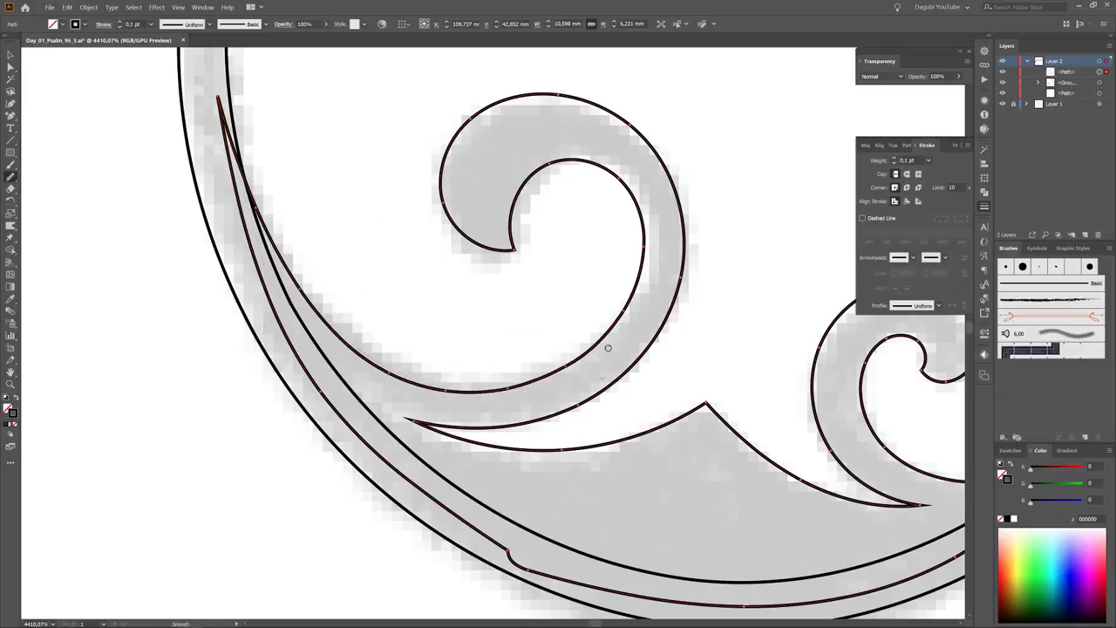
Step: Select all the traced J pieces and fill them solid black
scroll(255, 370, down, 5)
key(v)
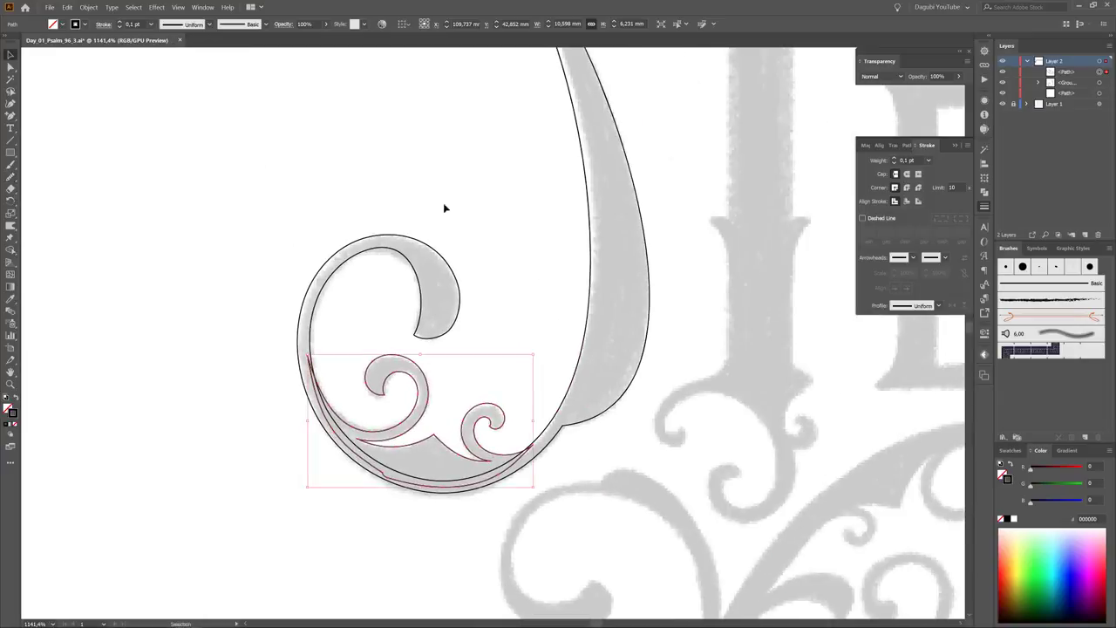
shift+click(647, 288)
key(shift+x)
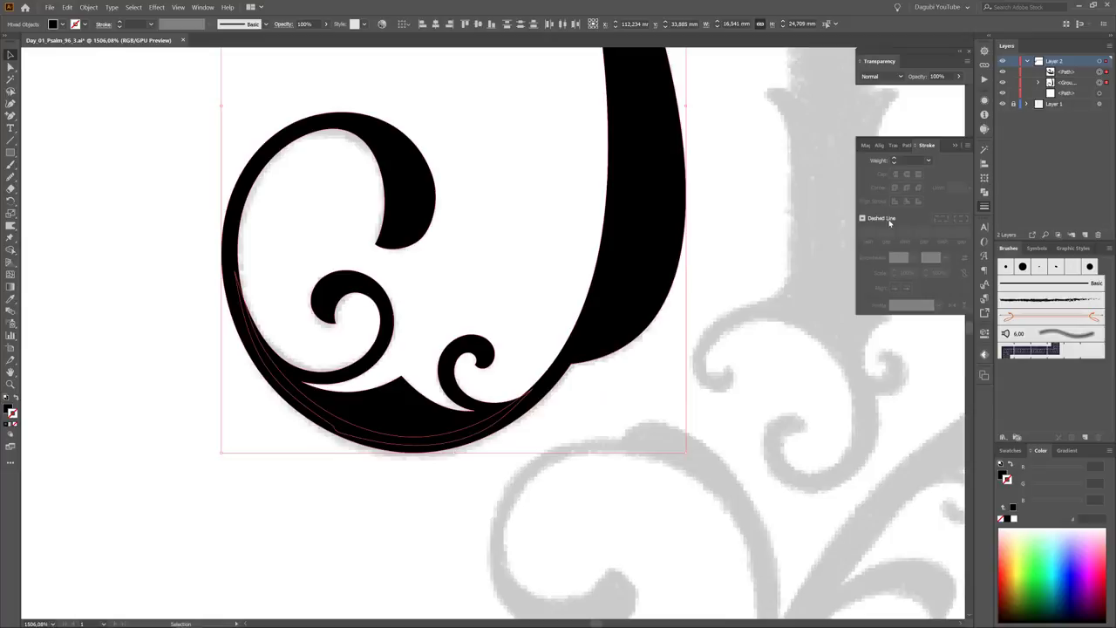
Step: Unite the J and its inner swirls into one shape with Pathfinder
click(906, 145)
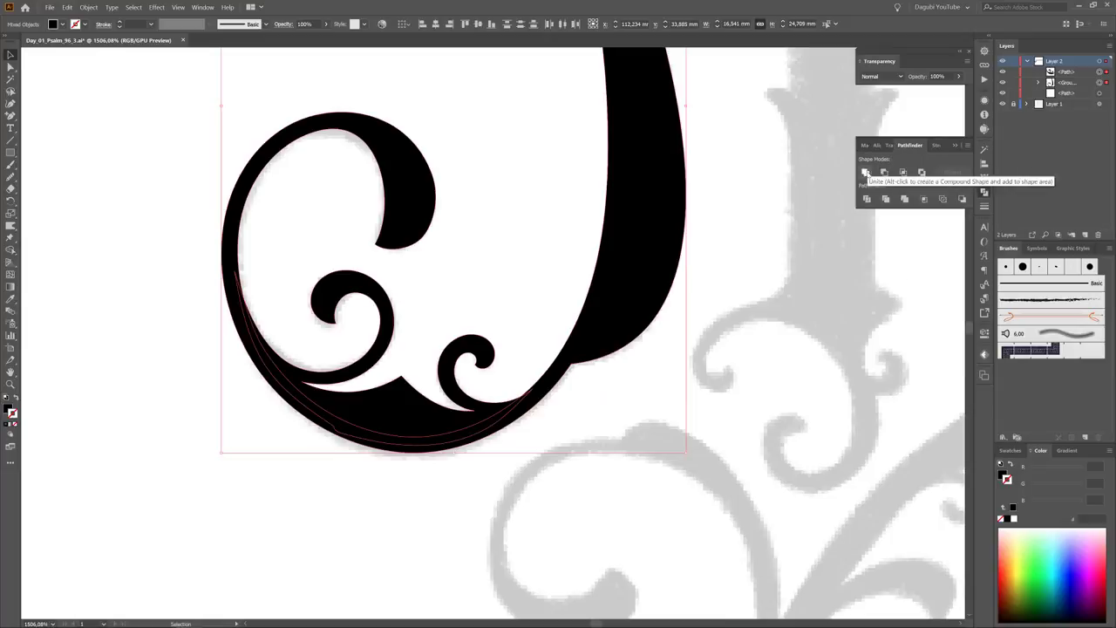
click(865, 172)
scroll(648, 434, up, 5)
key(a)
click(513, 119)
scroll(513, 119, down, 3)
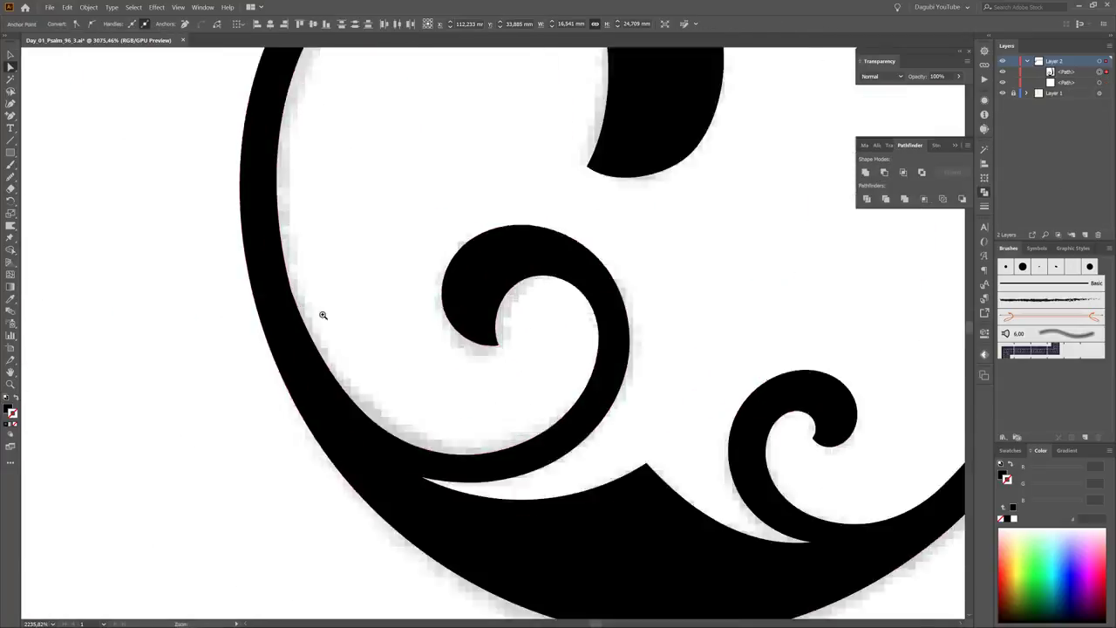
scroll(319, 314, up, 6)
Step: Inspect the merged shape's edge anchors and smooth its curved edge
click(313, 285)
scroll(590, 304, down, 5)
scroll(641, 398, up, 5)
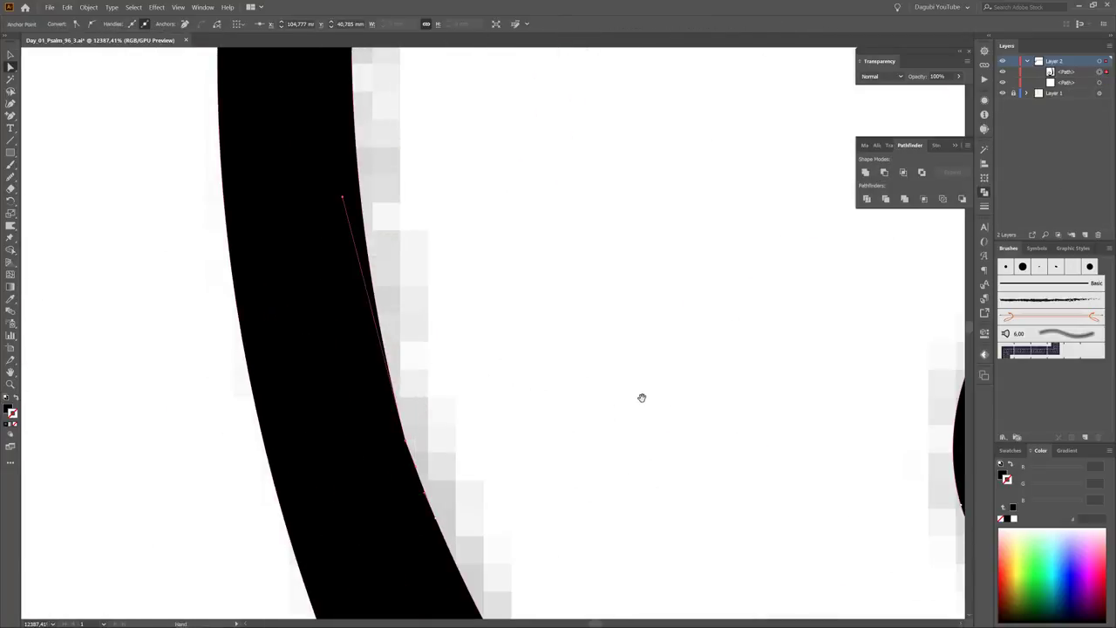
scroll(538, 312, down, 5)
scroll(538, 312, up, 3)
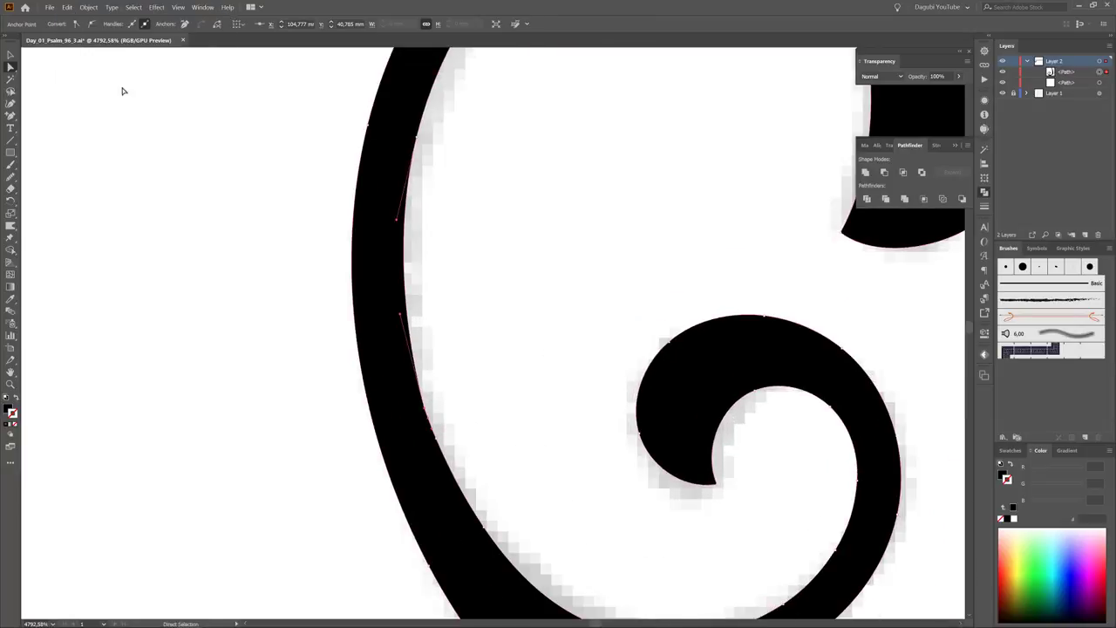
scroll(464, 436, up, 2)
scroll(515, 428, down, 5)
click(10, 174)
scroll(471, 436, up, 4)
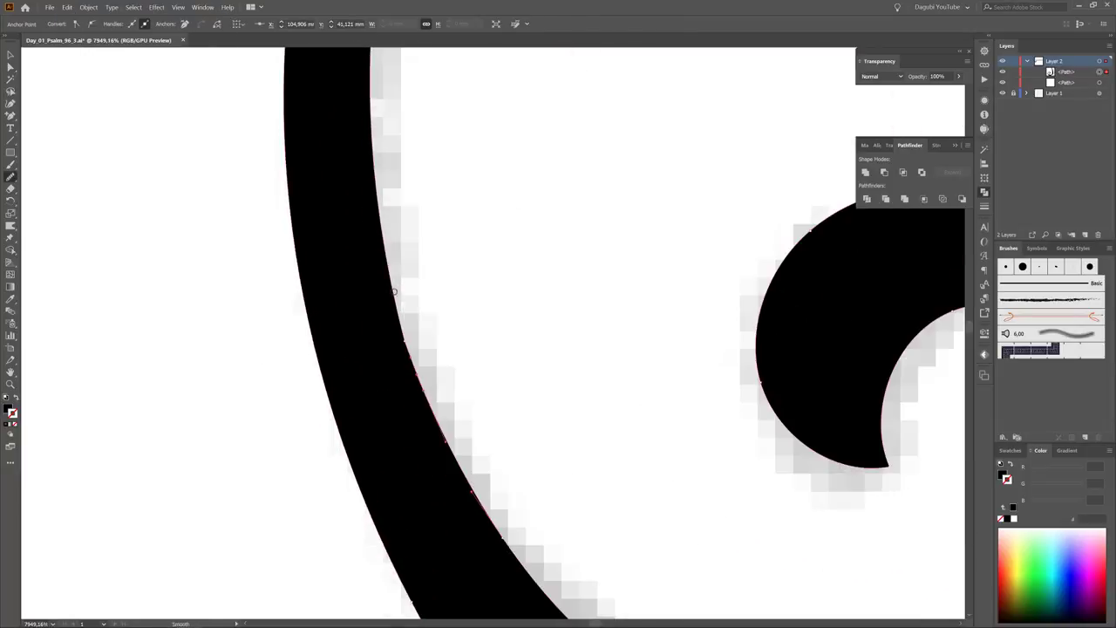
scroll(474, 529, down, 5)
scroll(483, 252, up, 3)
Step: Draw a solid black rectangle for the T's vertical stem beneath the top bar
key(m)
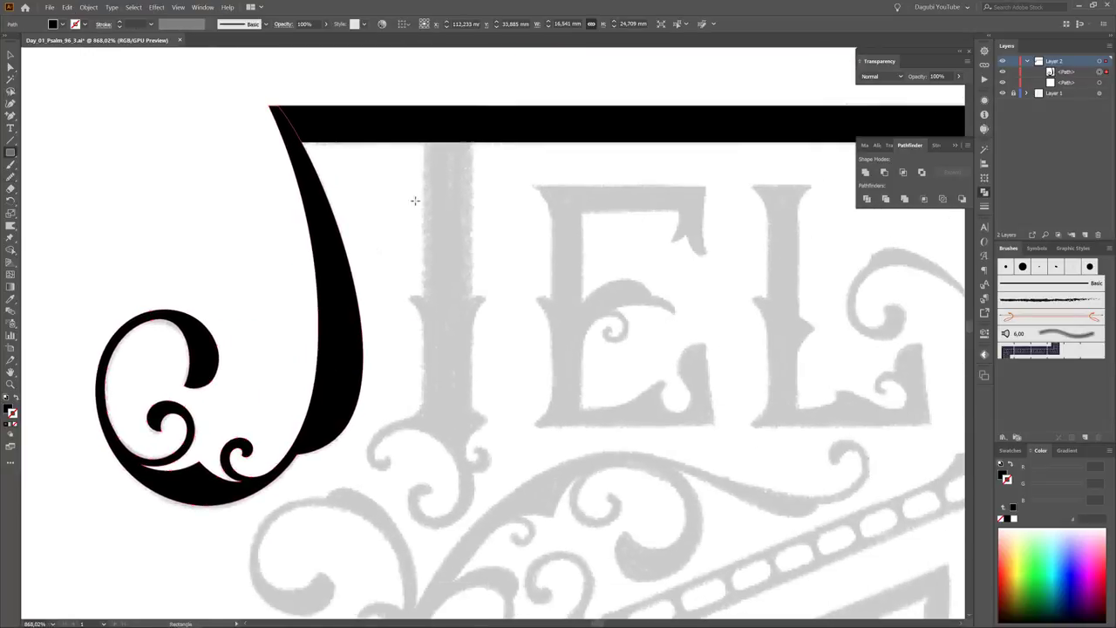
mouse_move(425, 133)
mouse_down()
mouse_move(503, 402)
mouse_move(475, 431)
mouse_up()
scroll(475, 431, up, 3)
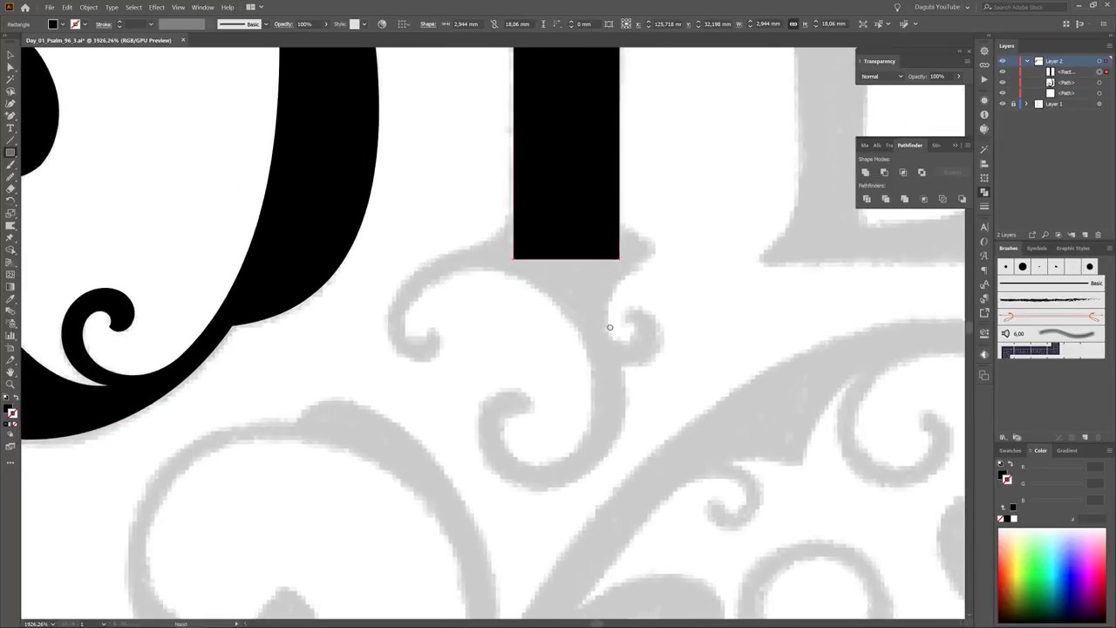
Step: Trace the swirl at the stem's base with no fill, removing the extra lower loop
key(n)
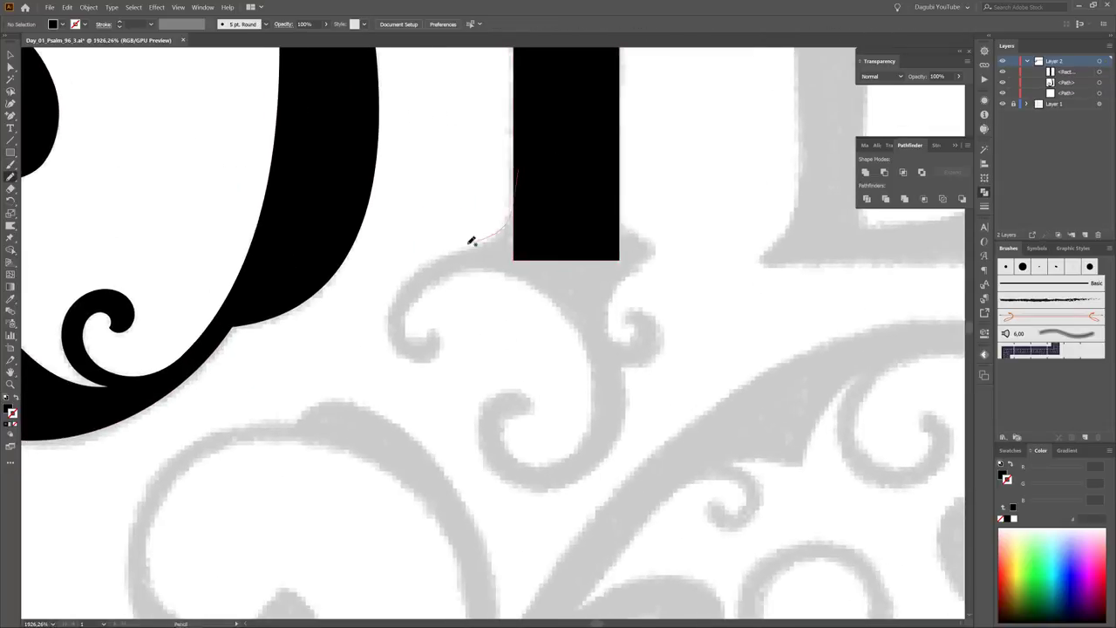
drag(442, 335, 433, 330)
key(slash)
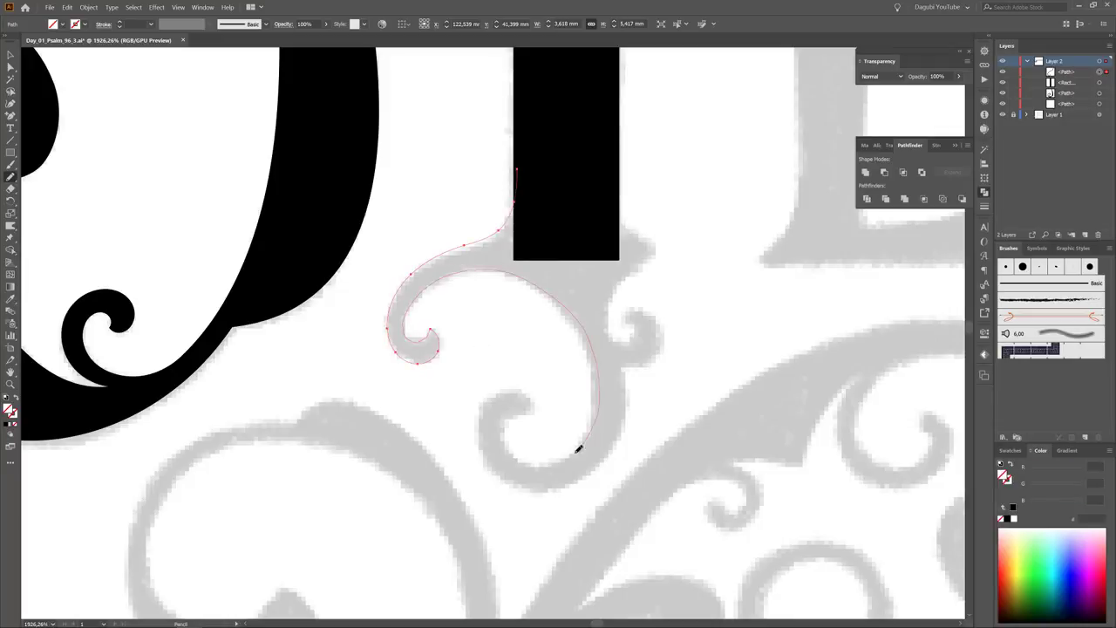
key(ctrl+z)
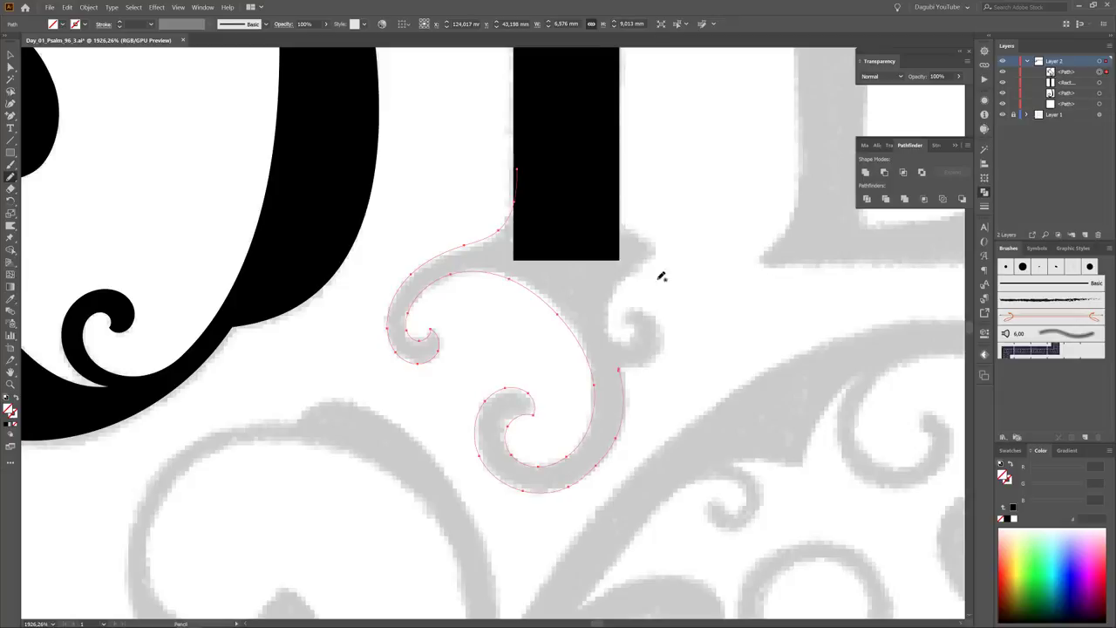
scroll(661, 276, up, 5)
Step: Adjust the swirl path's end anchors to follow the sketch
key(a)
scroll(583, 341, down, 3)
scroll(329, 292, down, 1)
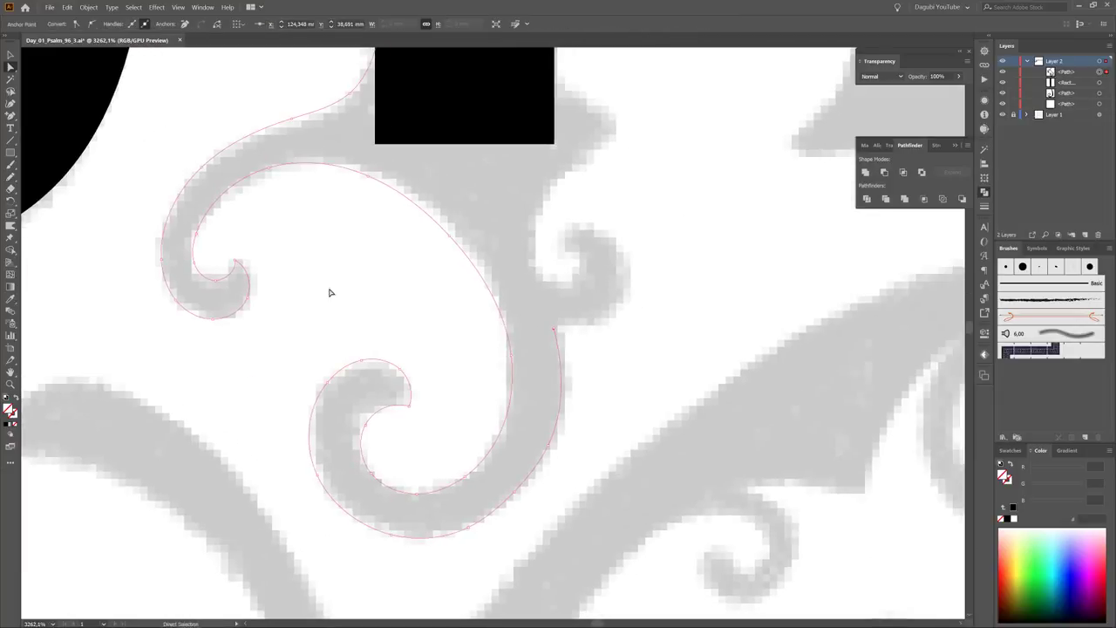
drag(595, 223, 571, 234)
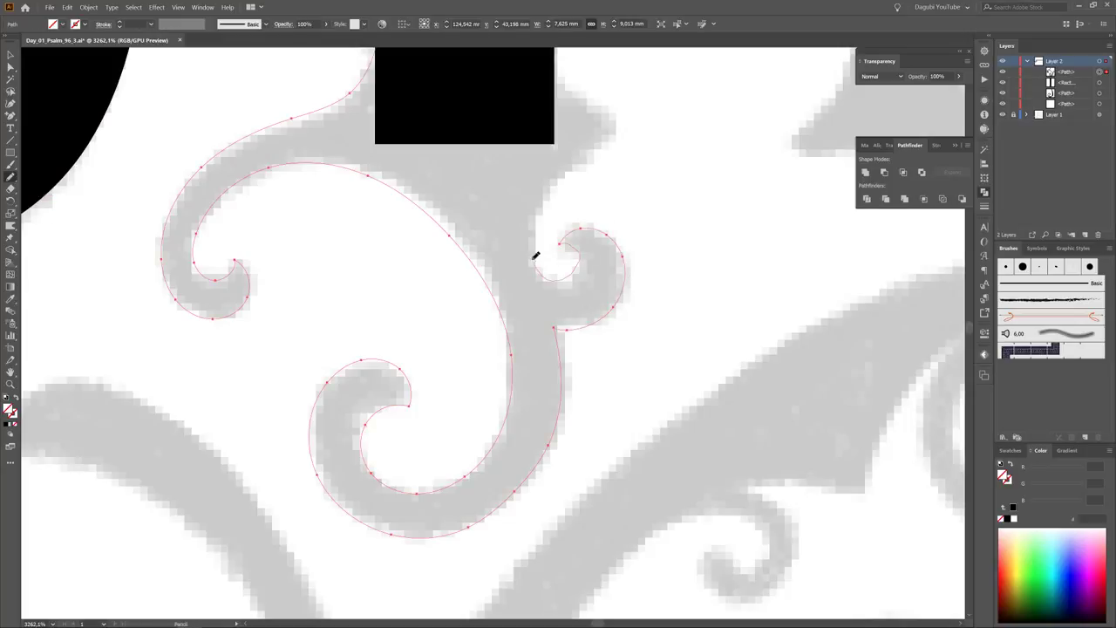
scroll(555, 208, up, 5)
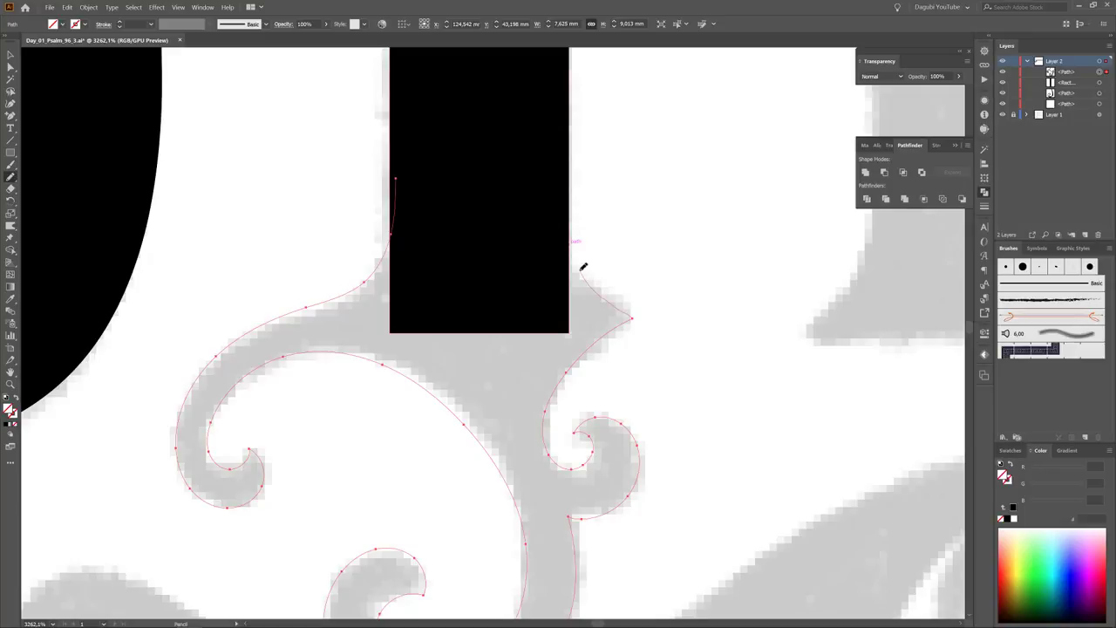
Step: Rebuild the swirl's right edge as a curve beside the stem and fill it black
key(ctrl+z)
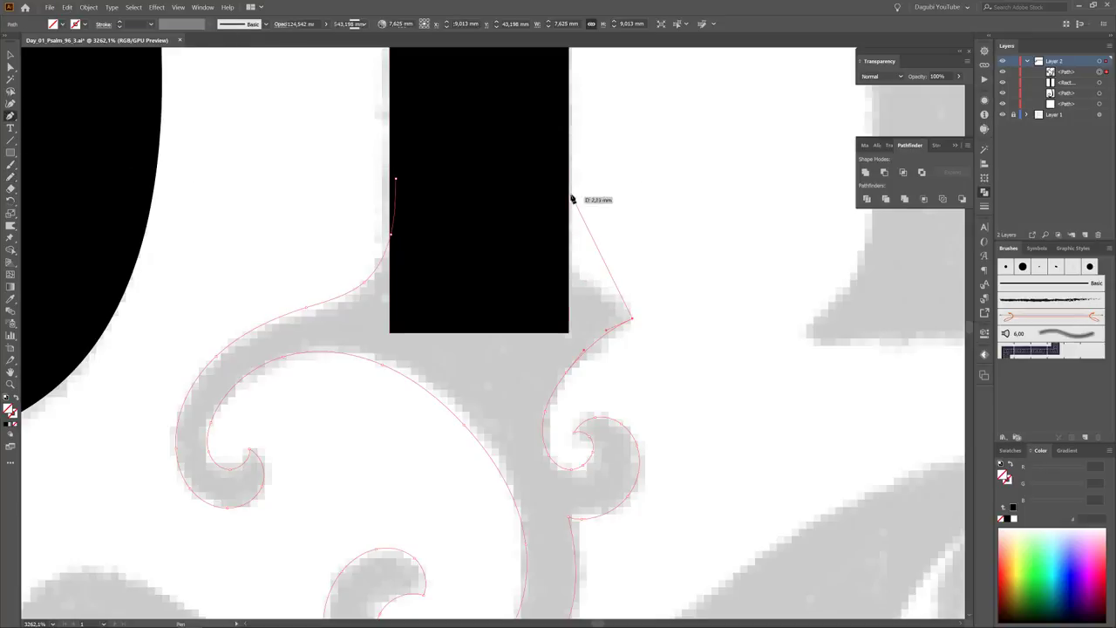
click(565, 175)
drag(604, 258, 583, 257)
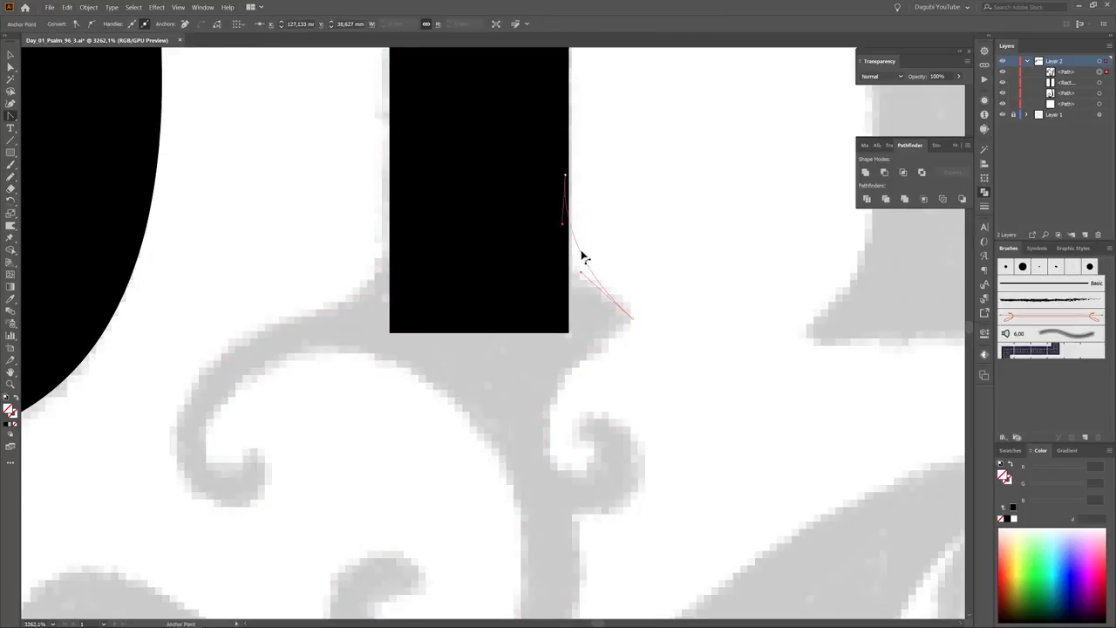
key(a)
scroll(692, 404, down, 3)
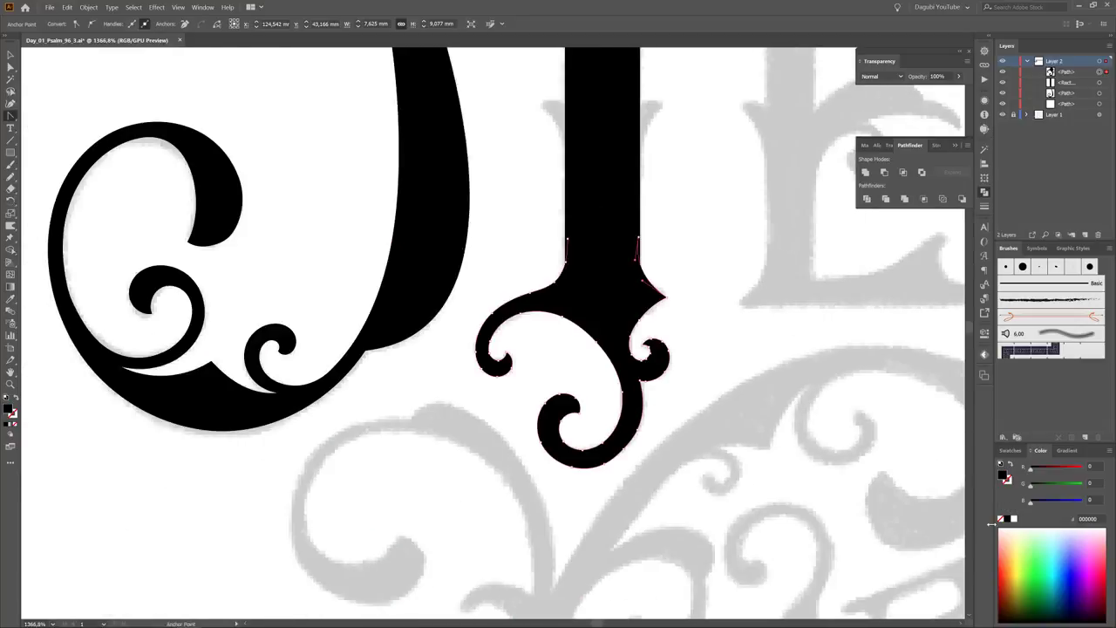
Step: Round the stem's inner left corner by dragging its corner widget with Direct Selection
click(718, 376)
scroll(567, 433, up, 5)
key(a)
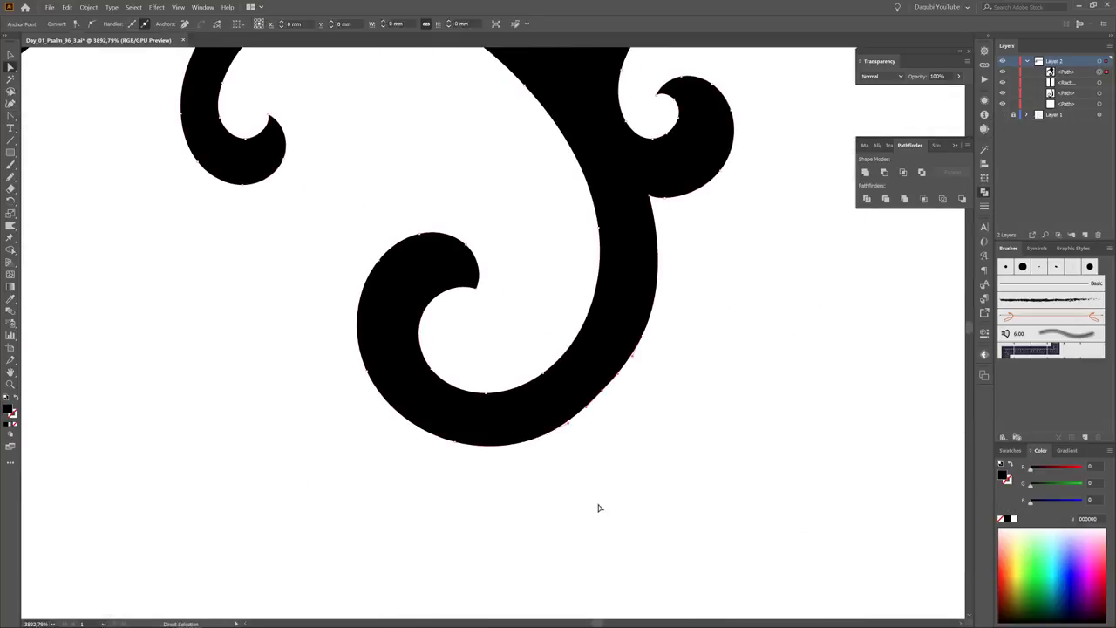
click(603, 394)
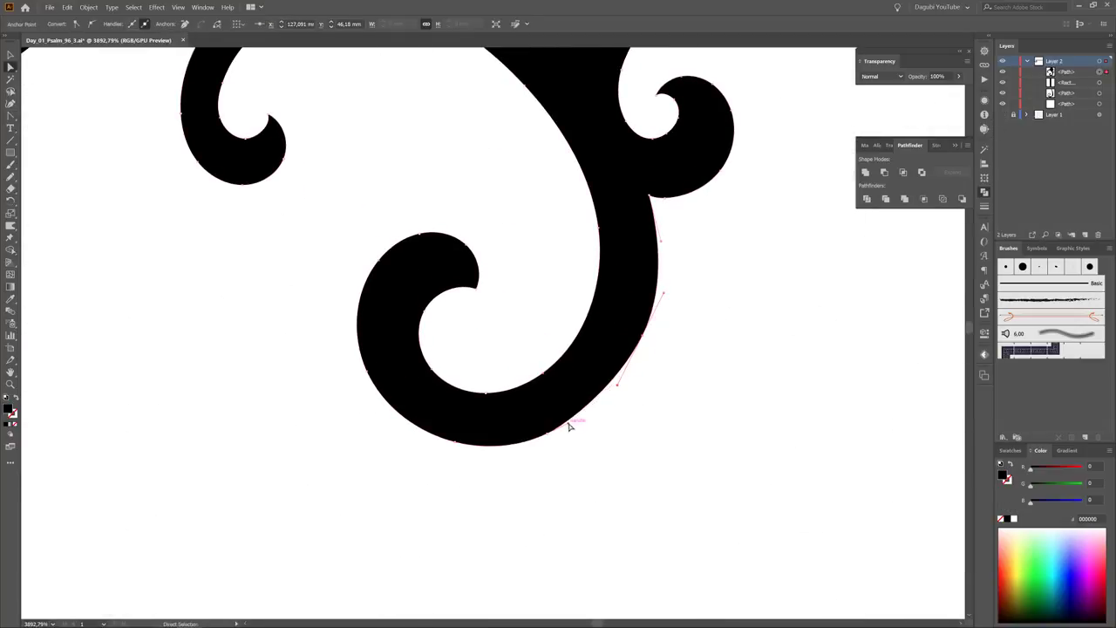
click(667, 418)
scroll(666, 418, down, 5)
scroll(688, 334, up, 3)
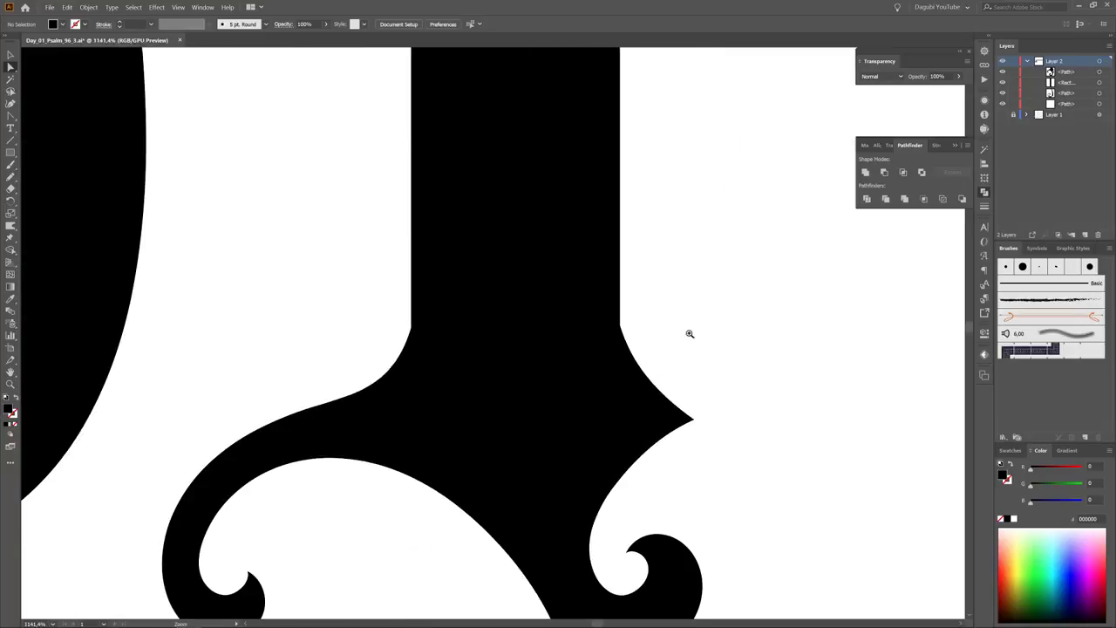
drag(359, 234, 446, 361)
scroll(567, 418, down, 3)
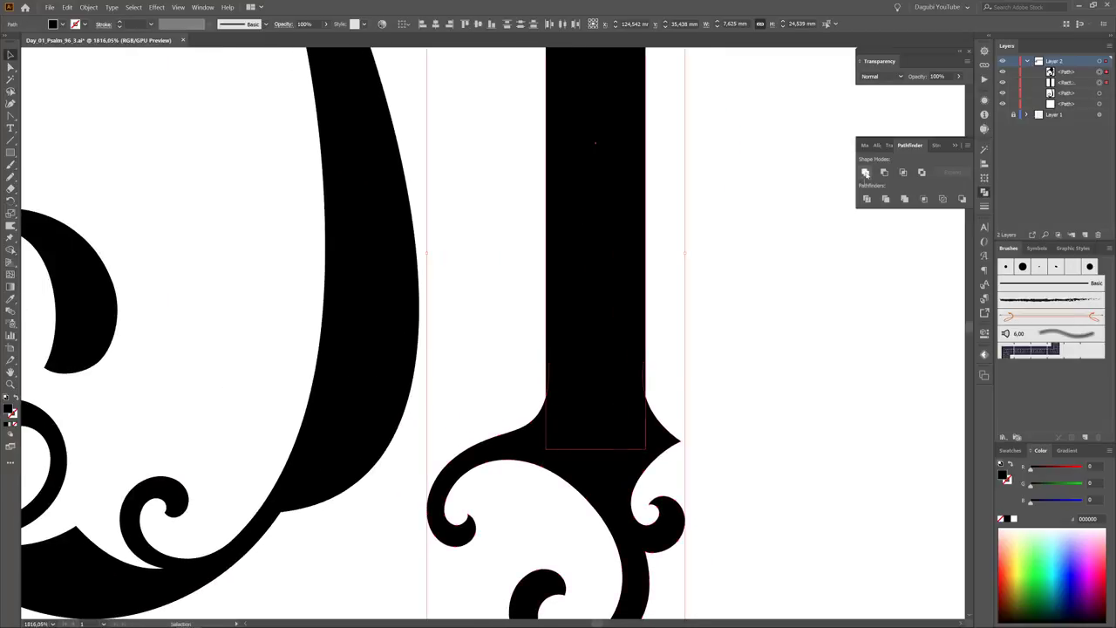
scroll(590, 440, up, 3)
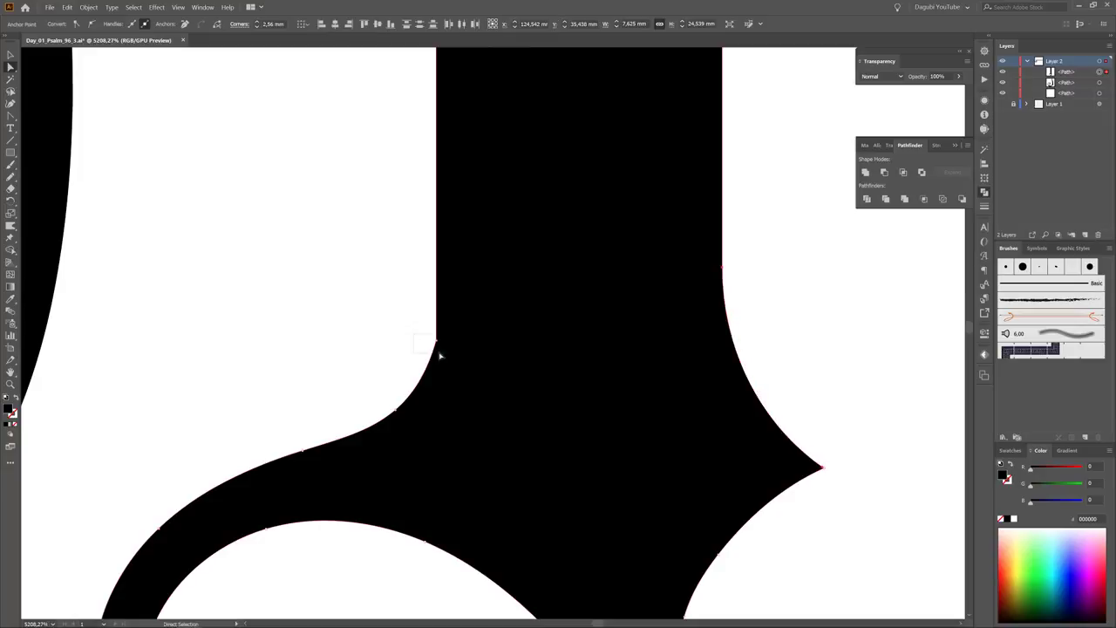
drag(438, 354, 213, 221)
scroll(628, 329, down, 10)
scroll(369, 175, down, 5)
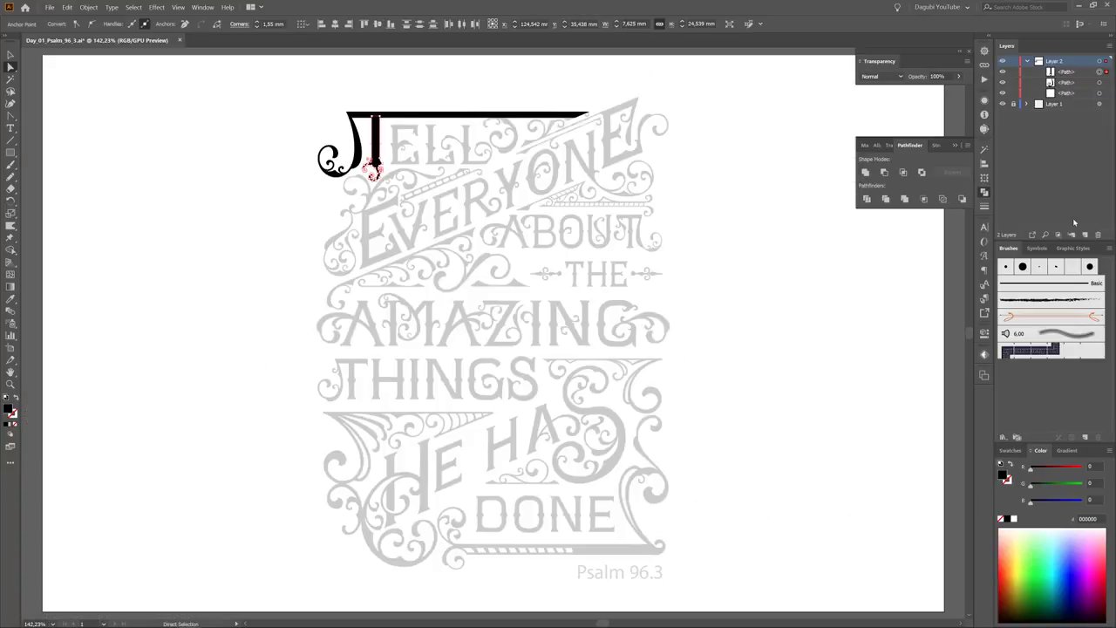
scroll(495, 74, up, 3)
Step: Select all tracing-layer shapes, align their stroke inside and set fill to None
click(1098, 61)
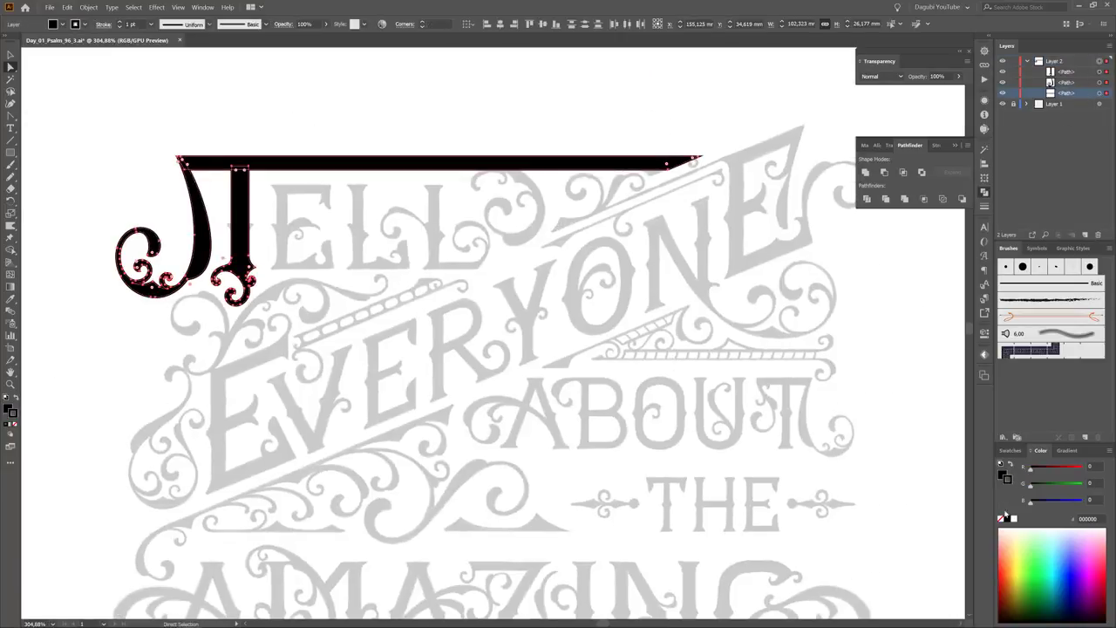
click(935, 145)
click(907, 201)
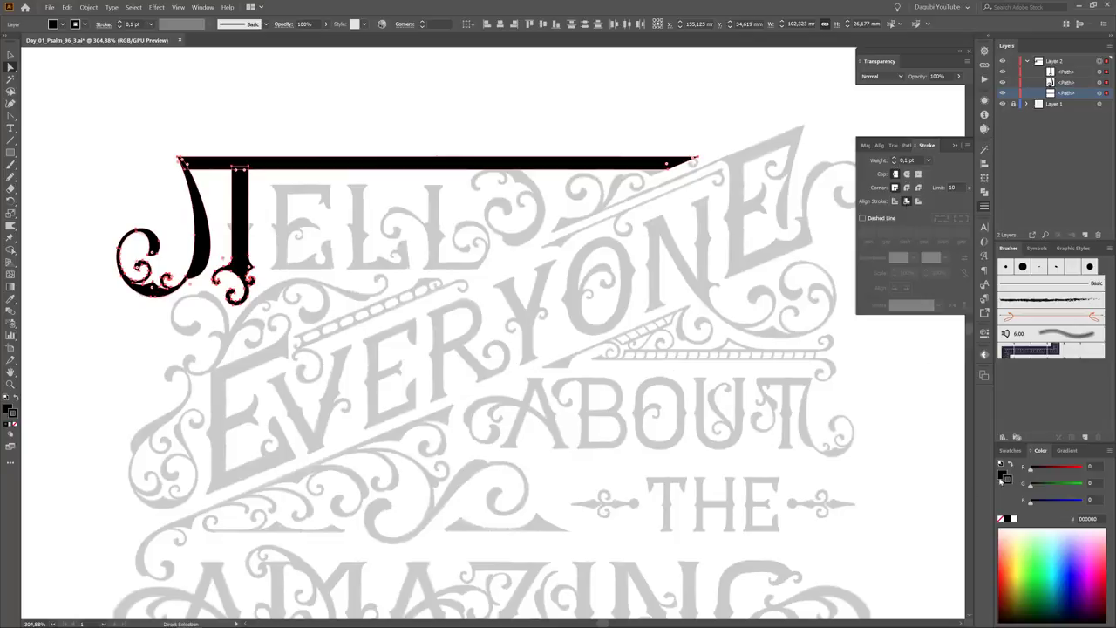
key(slash)
alt+scroll(401, 175, up, 5)
Step: Pencil the swirl's outer curve and convert one segment to follow the sketch
key(n)
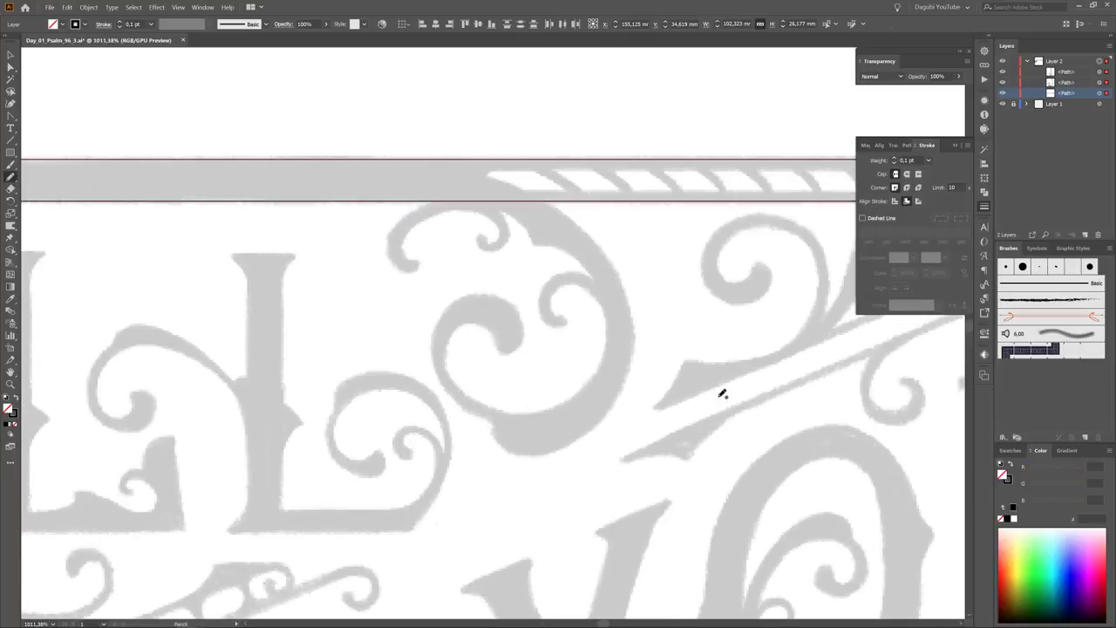
key(ctrl+shift+a)
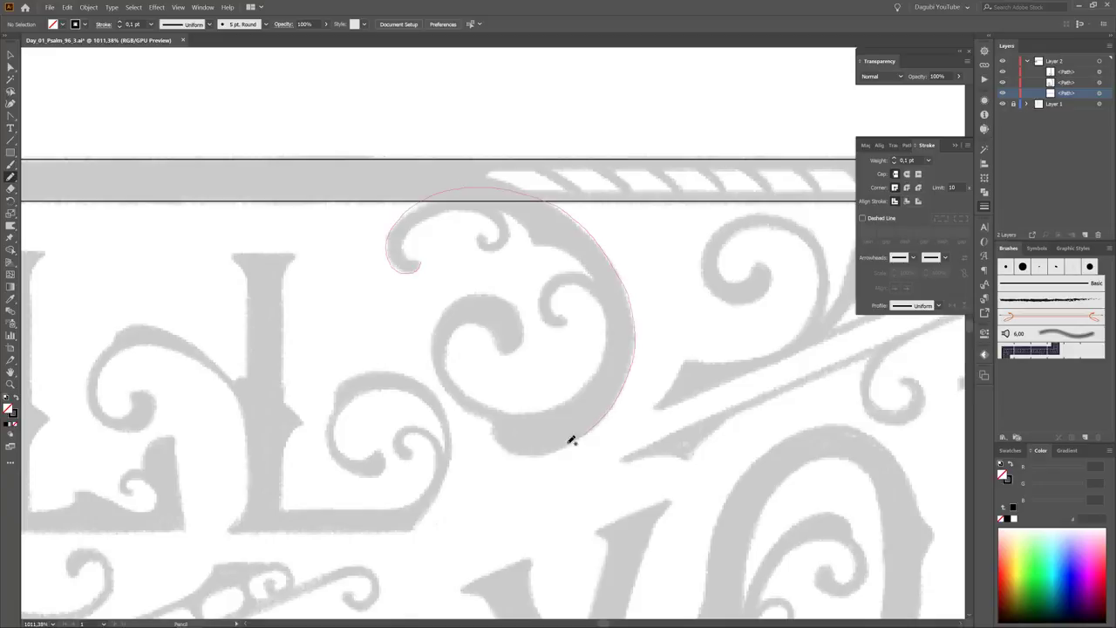
drag(502, 428, 498, 425)
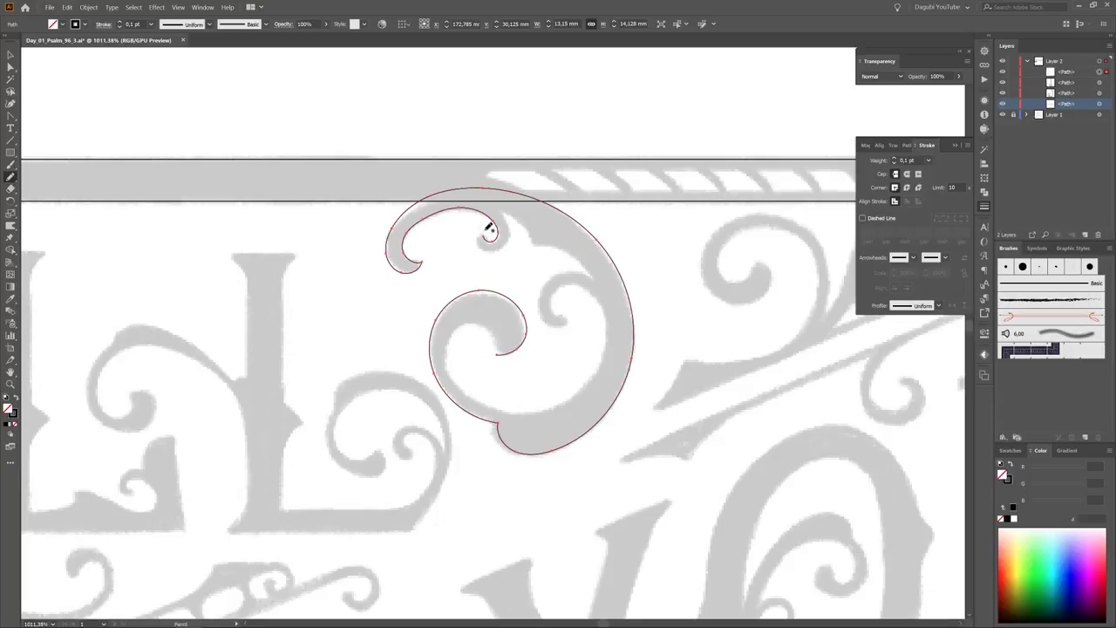
scroll(581, 277, up, 4)
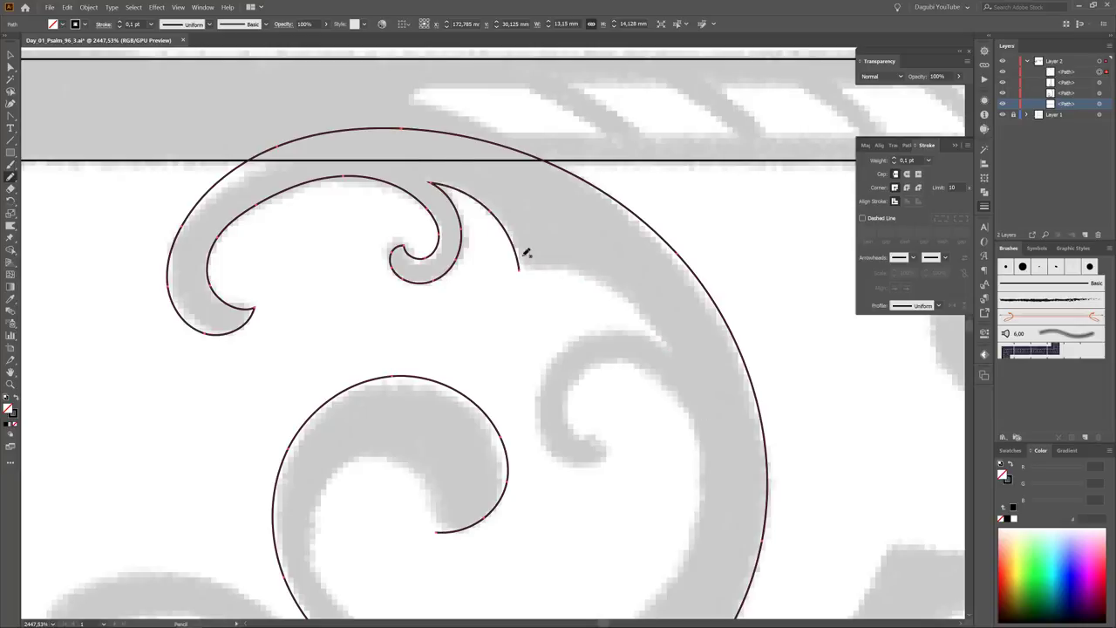
key(shift+c)
click(520, 270)
drag(615, 321, 610, 295)
Step: Trace the swirl's inner curl and remaining edge, then swap to solid black fill
key(n)
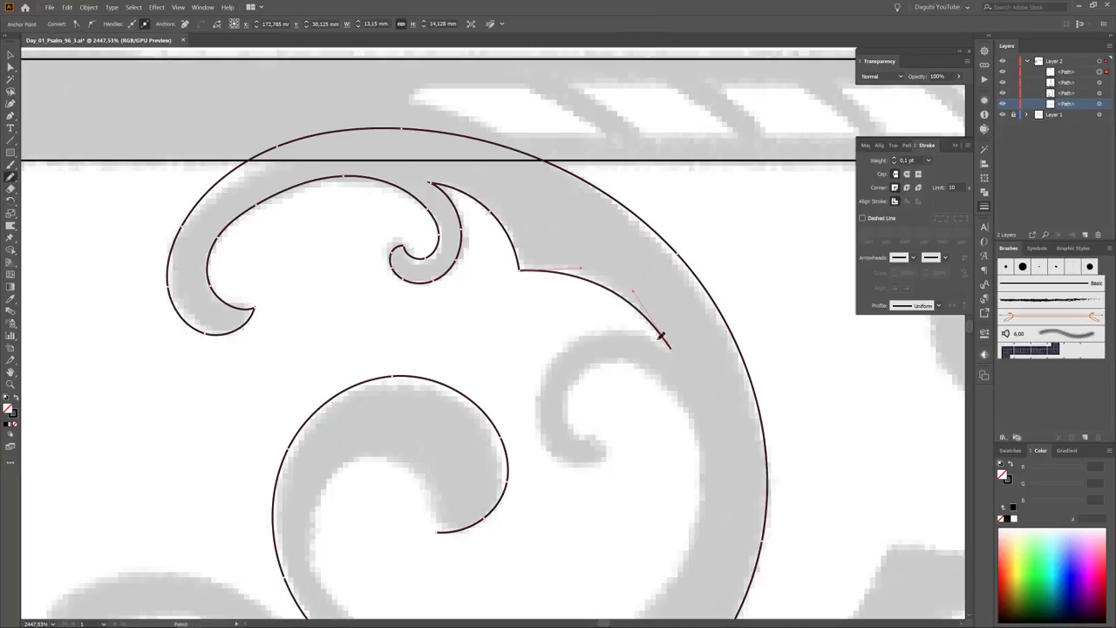
drag(609, 448, 608, 444)
drag(609, 436, 540, 284)
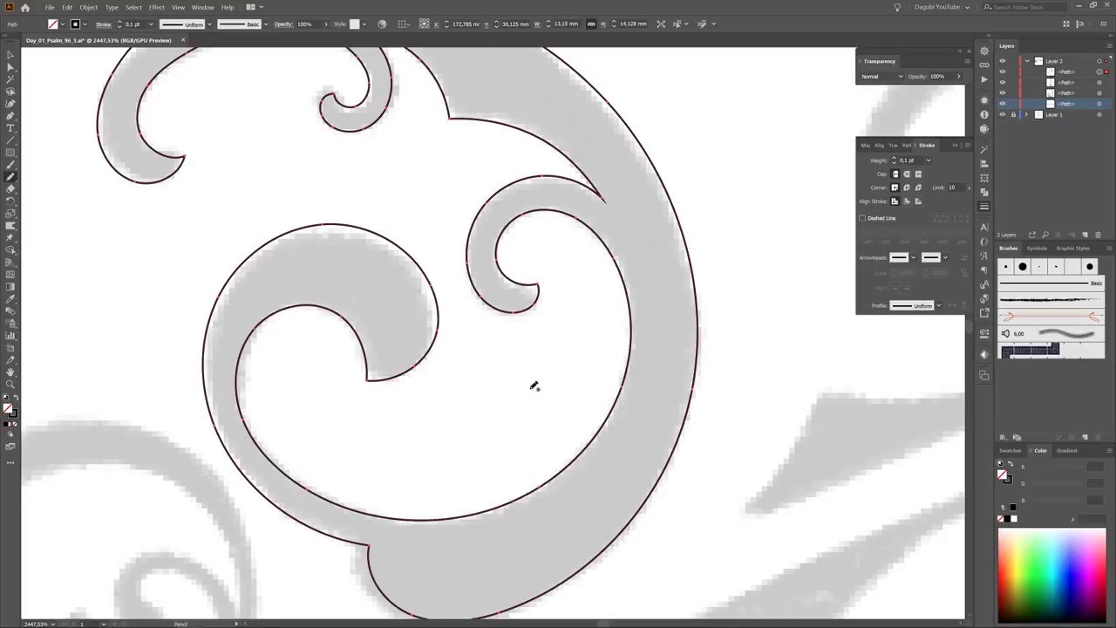
scroll(566, 383, down, 3)
key(shift+x)
Step: Draw a rectangle over the band's inner strip, remove its fill and expand it via Pathfinder
scroll(776, 440, down, 3)
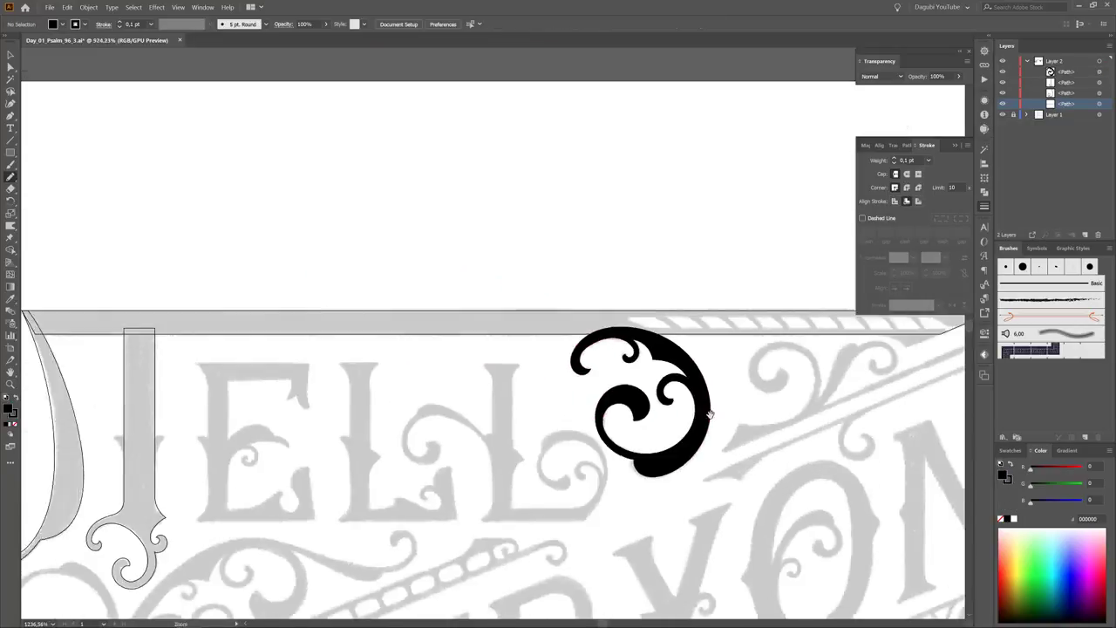
drag(804, 414, 562, 342)
key(m)
scroll(618, 298, up, 3)
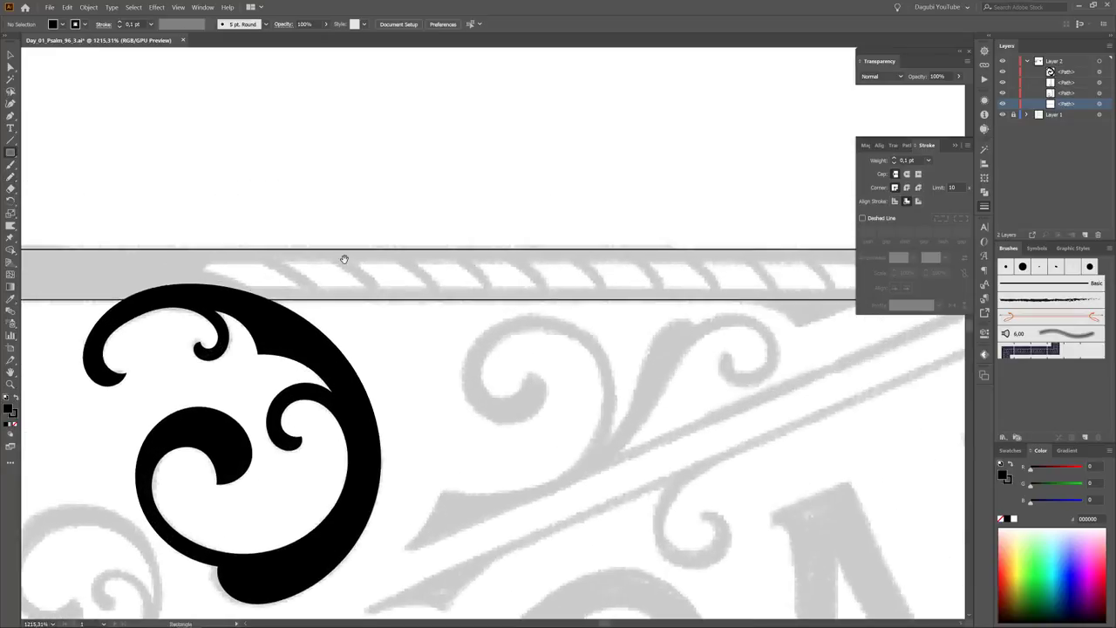
drag(212, 288, 834, 306)
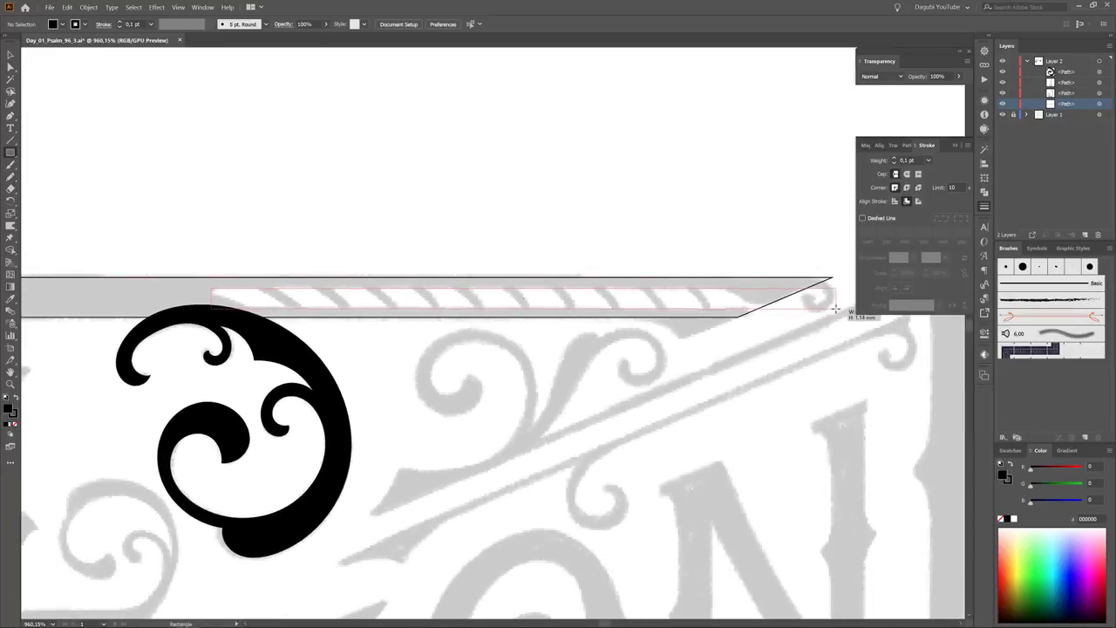
key(v)
shift+click(580, 280)
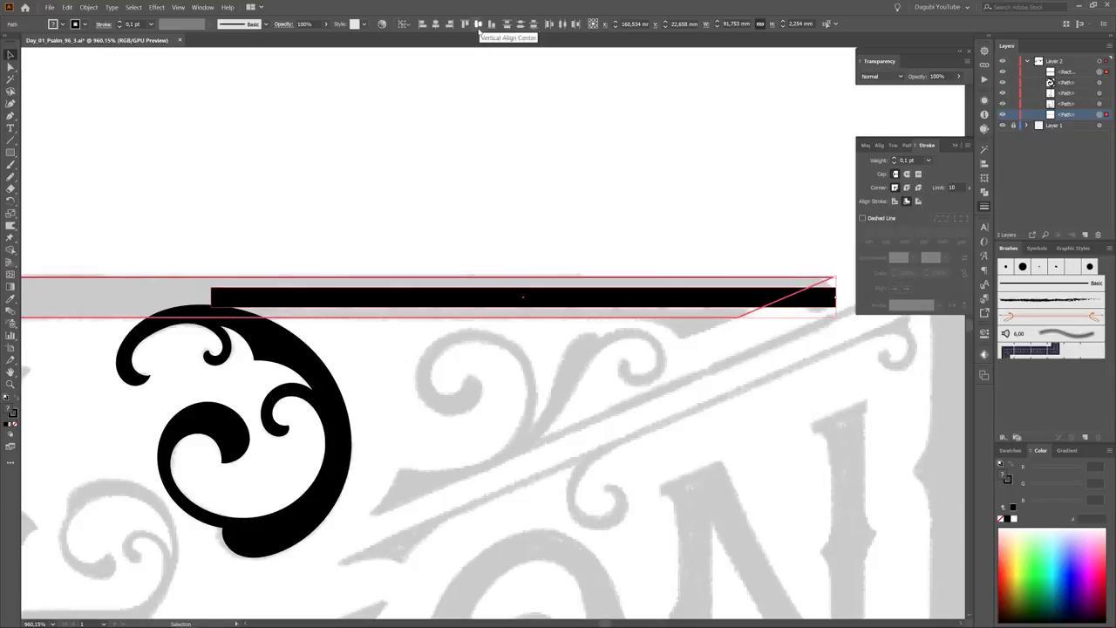
key(ctrl+z)
click(1000, 518)
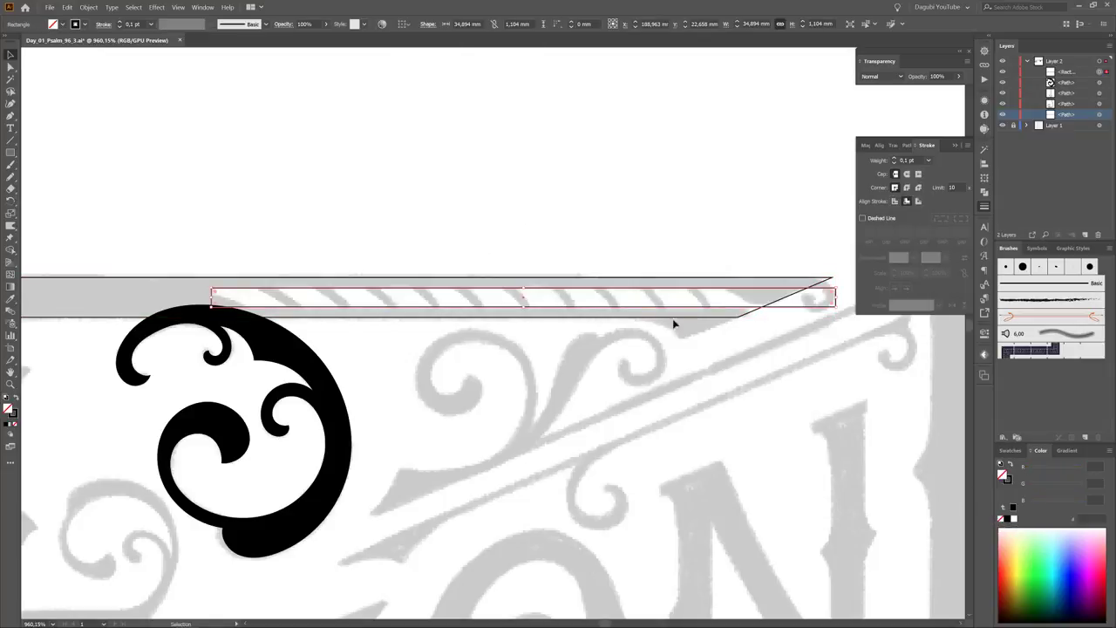
click(909, 145)
click(884, 172)
Step: Slant the strip's left end by moving its corner anchors and curve the diagonal edge
key(a)
scroll(395, 295, up, 5)
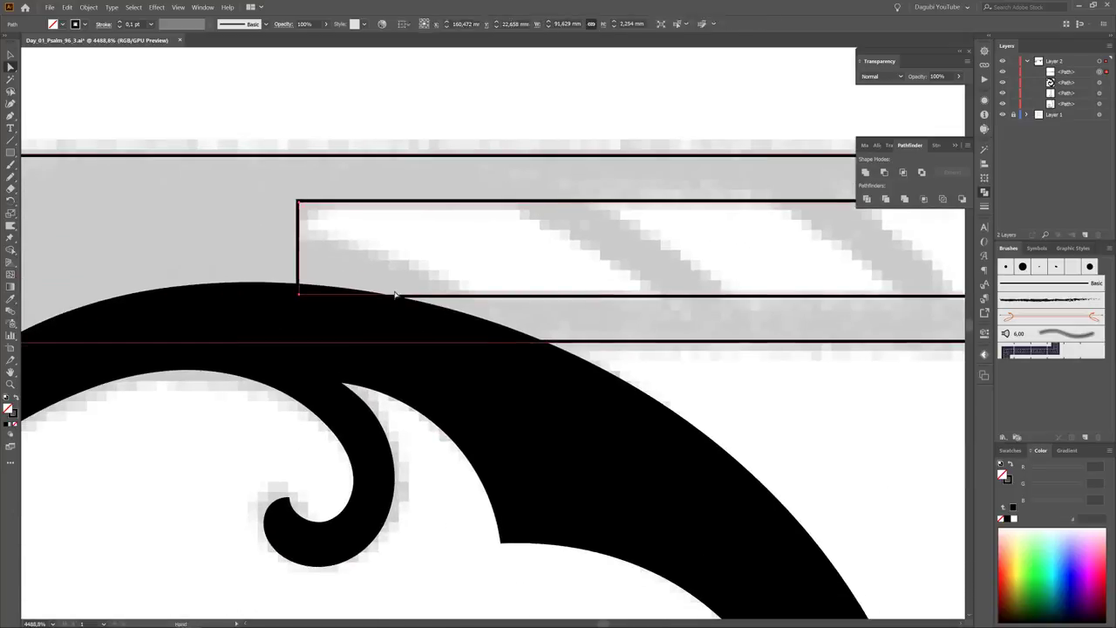
drag(299, 293, 466, 294)
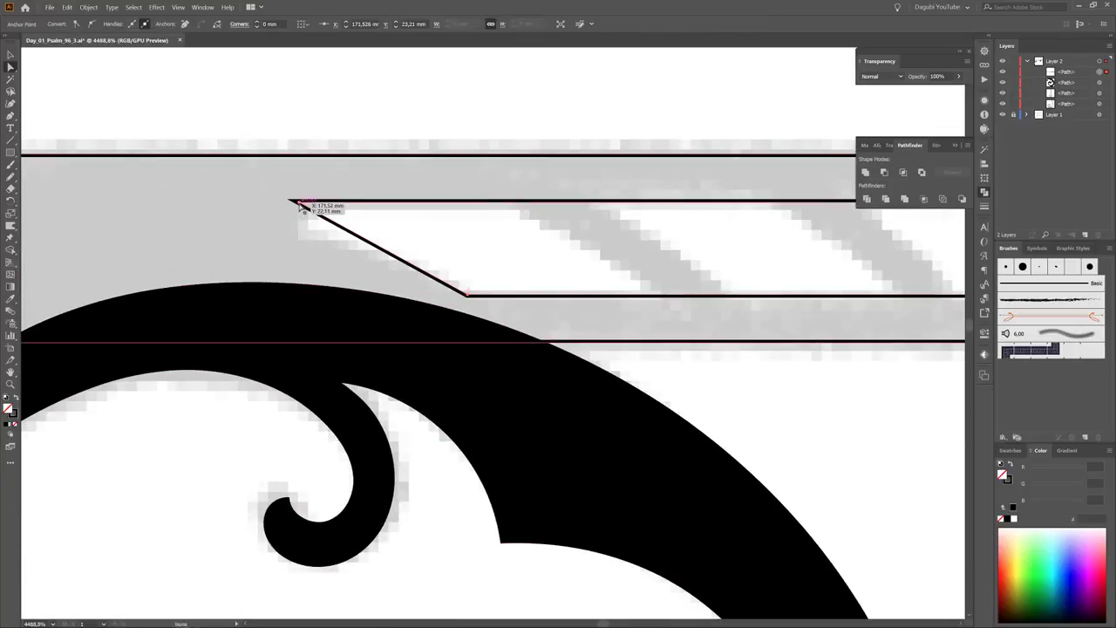
drag(299, 203, 234, 201)
drag(11, 115, 75, 151)
drag(349, 240, 357, 246)
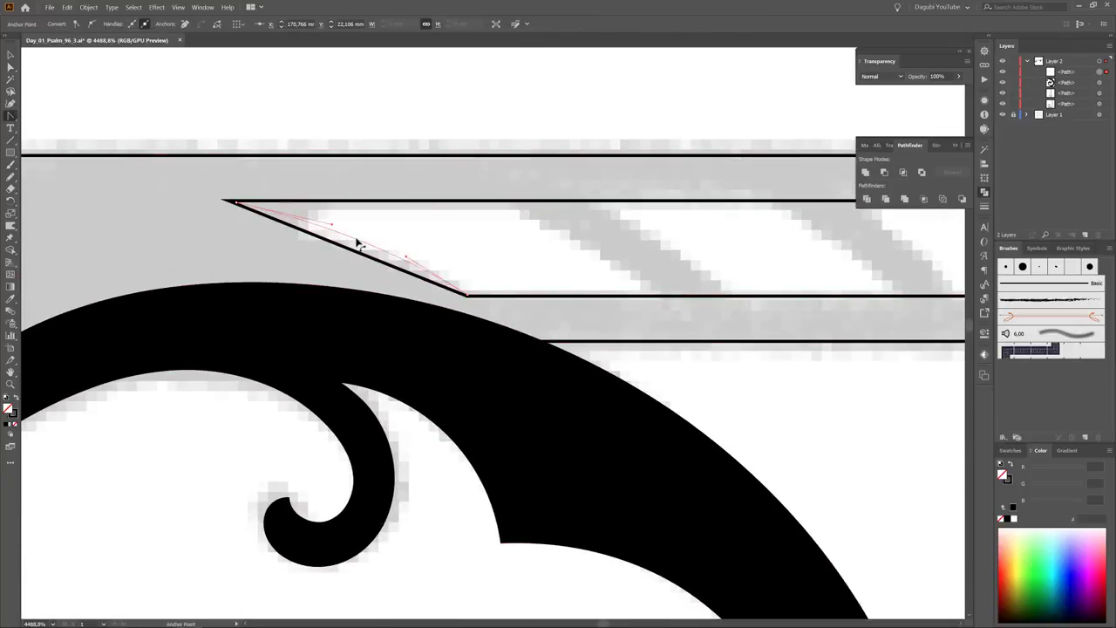
scroll(357, 246, down, 2)
scroll(454, 271, down, 2)
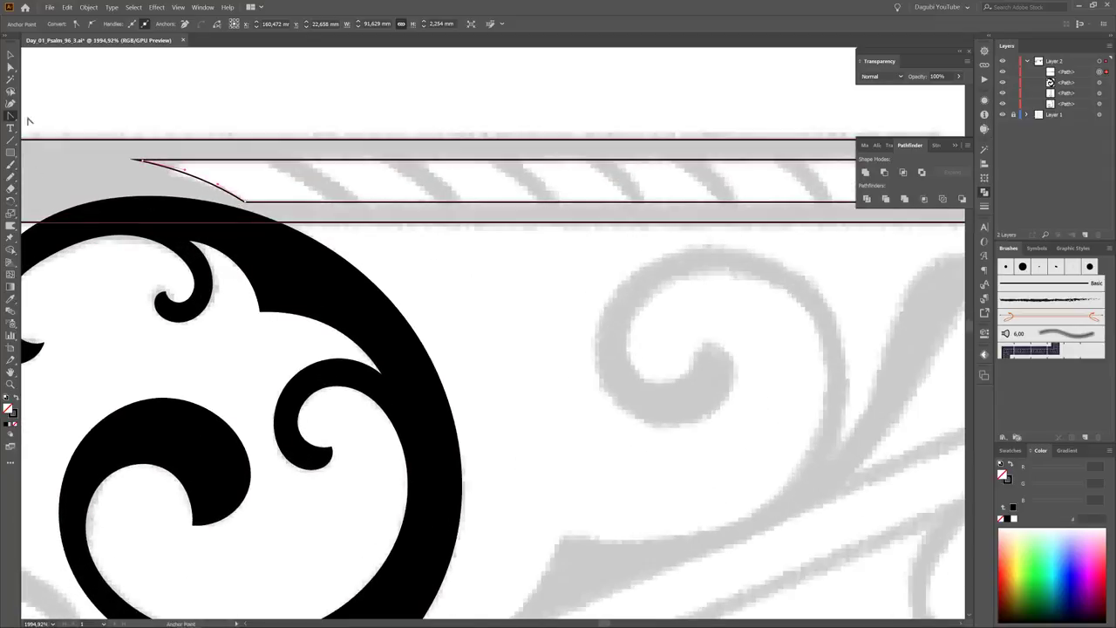
drag(10, 115, 43, 115)
Step: Draw a stripe line across the band, bend it into a curve and thicken its stroke
click(268, 153)
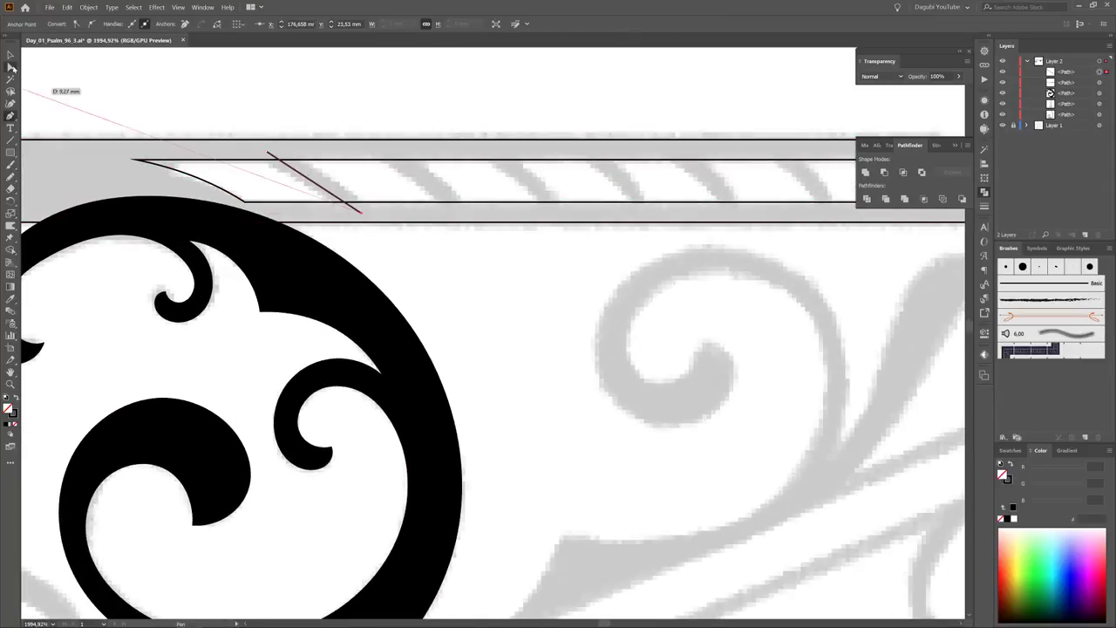
click(11, 67)
drag(268, 158, 266, 151)
drag(12, 117, 53, 159)
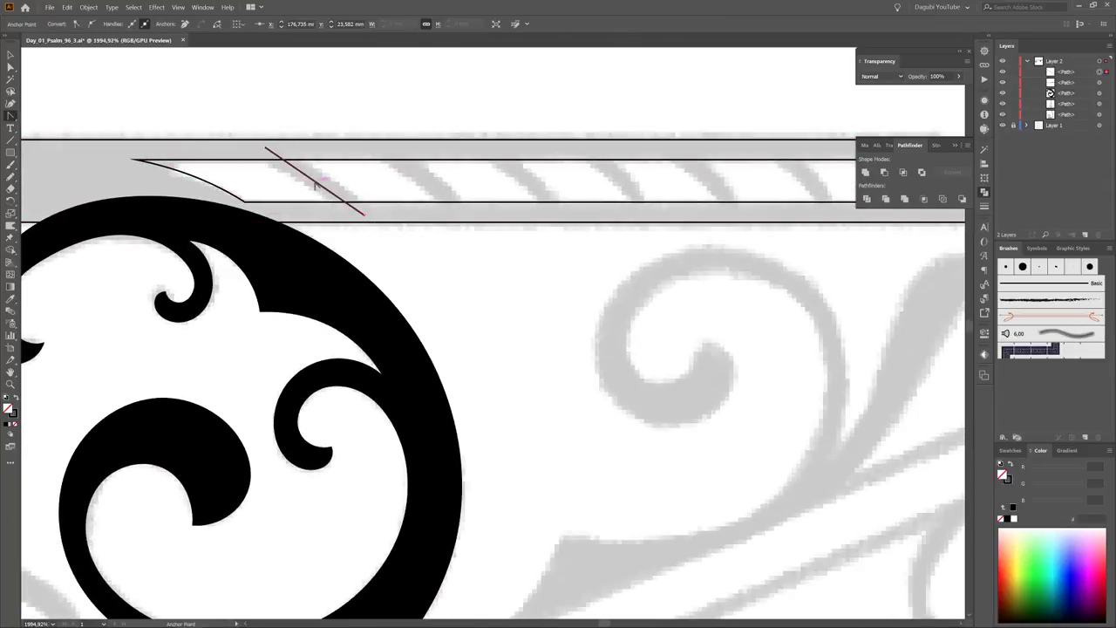
drag(323, 180, 341, 162)
click(935, 145)
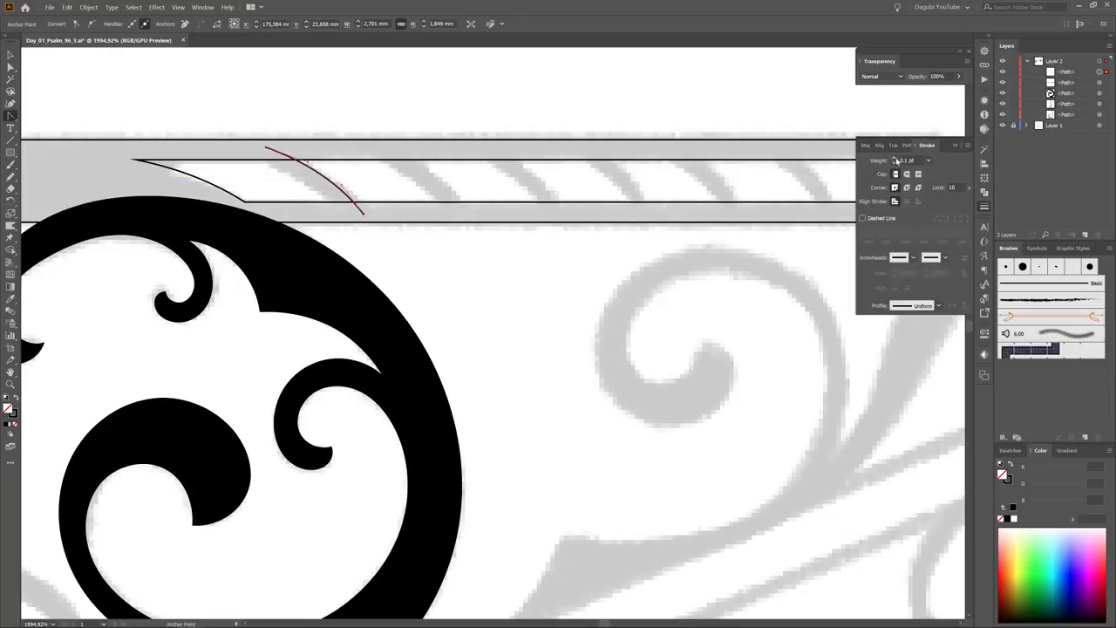
click(895, 161)
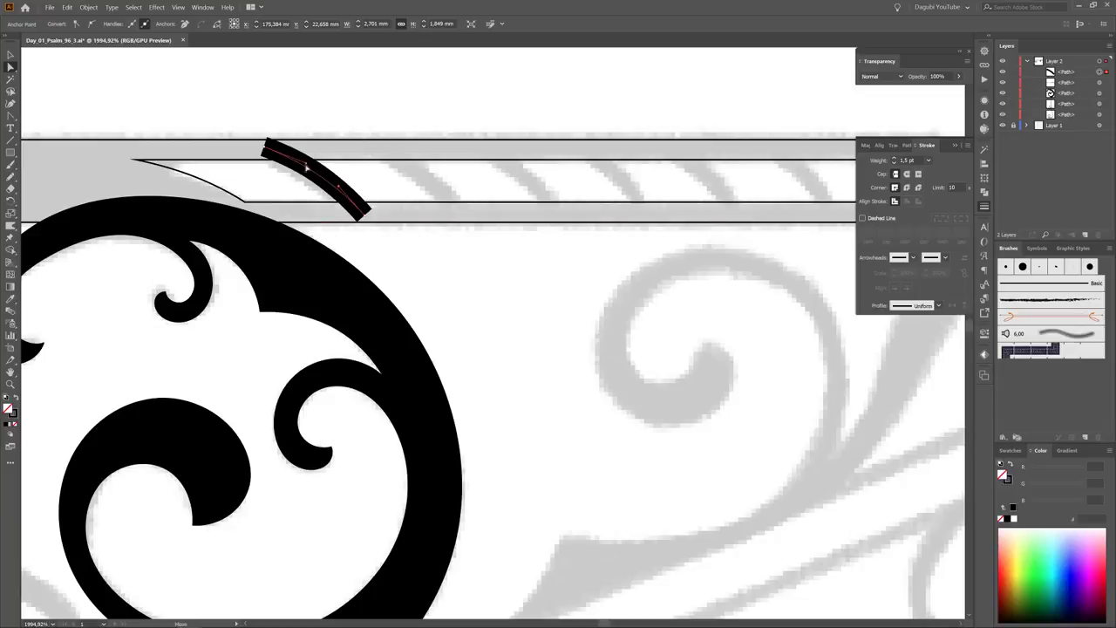
Step: Expand the thick stroke into a filled shape and round the stripe's ends
click(88, 7)
click(113, 99)
scroll(247, 150, up, 5)
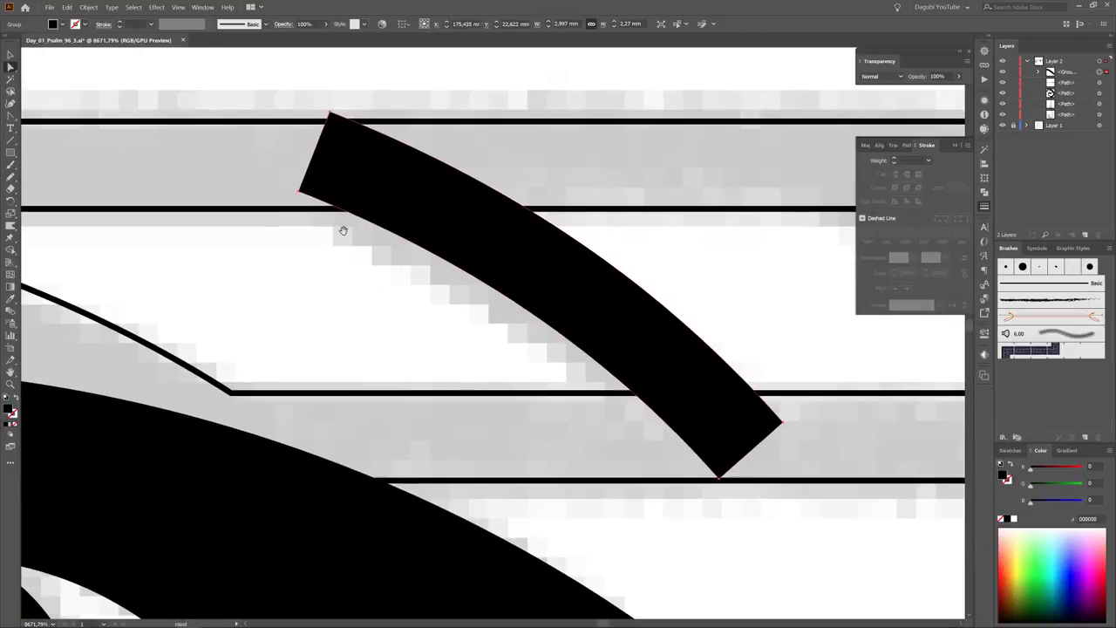
drag(361, 182, 349, 166)
drag(722, 474, 711, 462)
scroll(689, 443, down, 3)
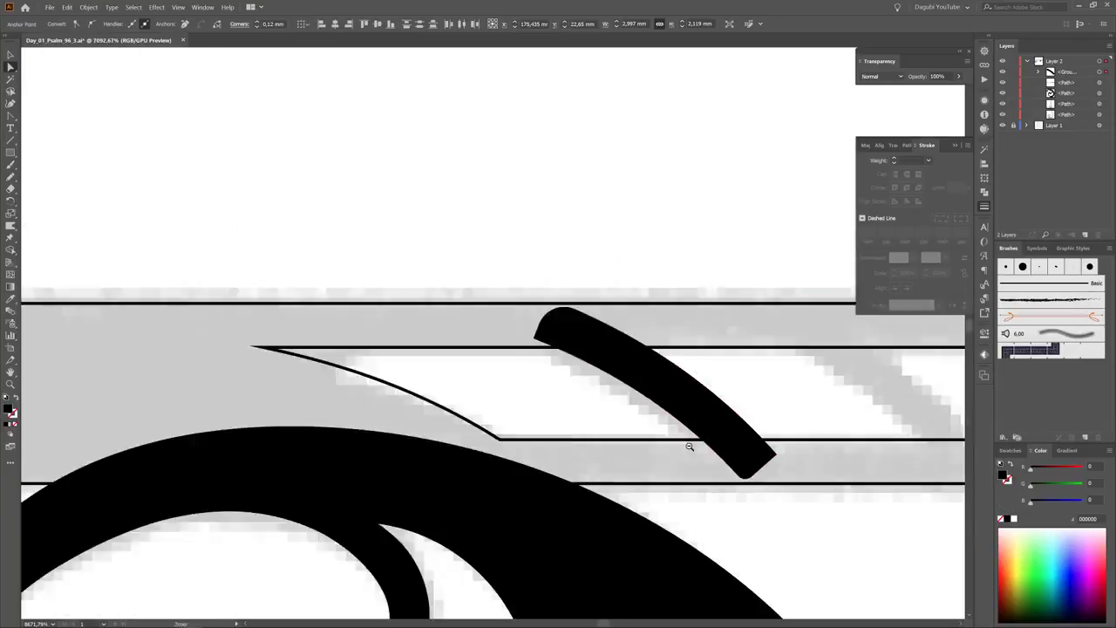
drag(593, 375, 577, 389)
scroll(577, 390, down, 3)
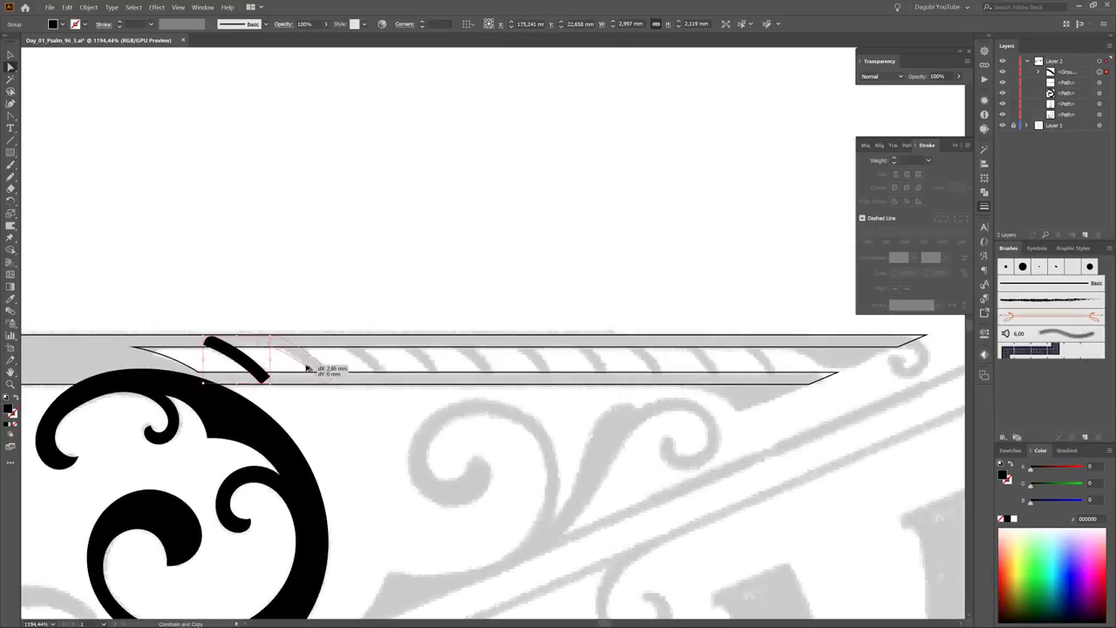
Step: Repeat the stripe into an evenly spaced row and group all the stripes
drag(307, 368, 307, 368)
key(ctrl+d)
key(ctrl+d)
key(ctrl+d)
key(ctrl+d)
key(ctrl+d)
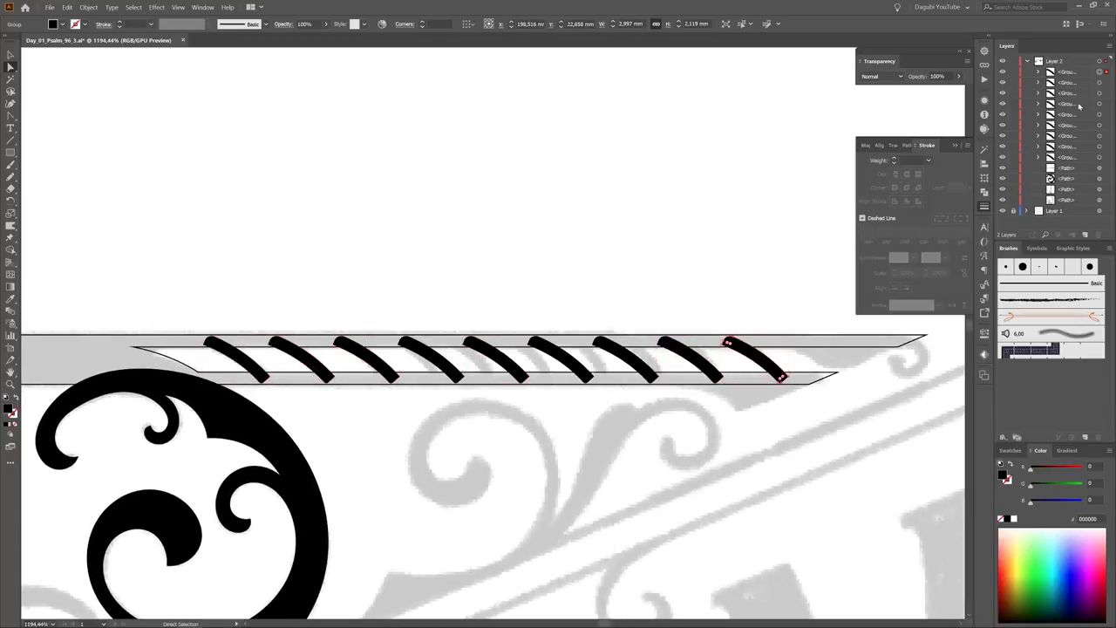
shift+click(1104, 82)
shift+click(1103, 93)
shift+click(1104, 104)
shift+click(1103, 114)
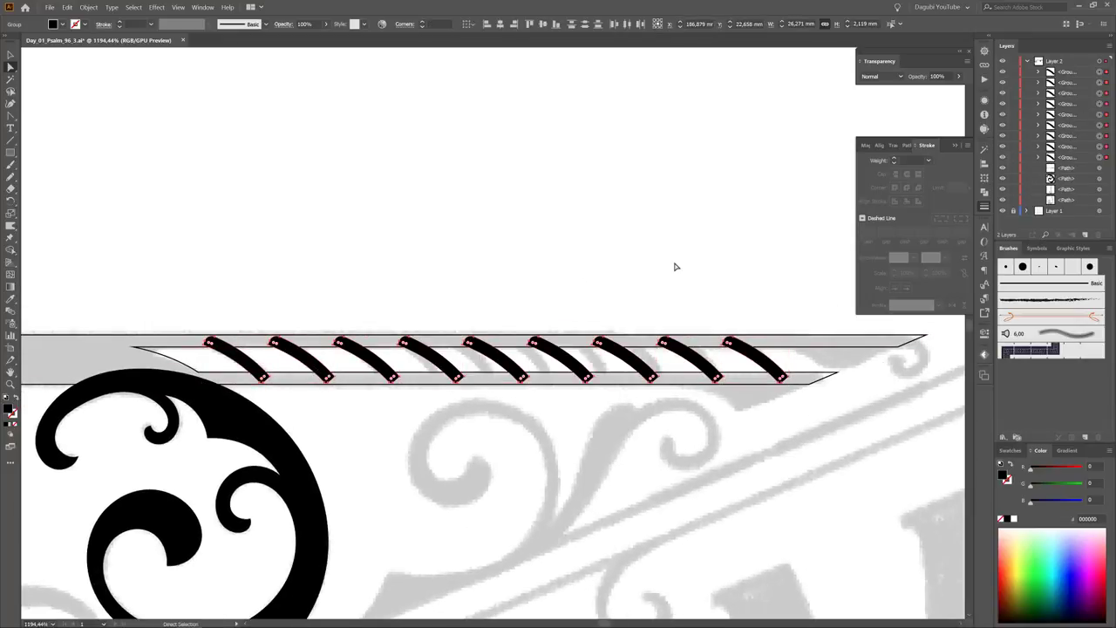
click(10, 237)
key(ctrl+g)
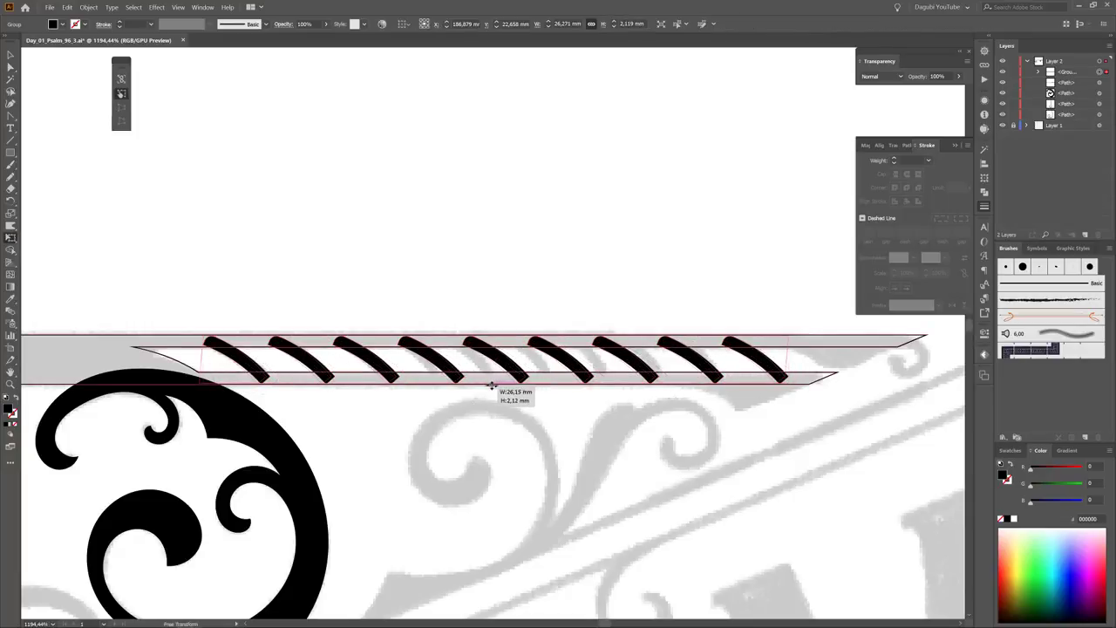
key(ctrl+shift+a)
drag(827, 444, 583, 366)
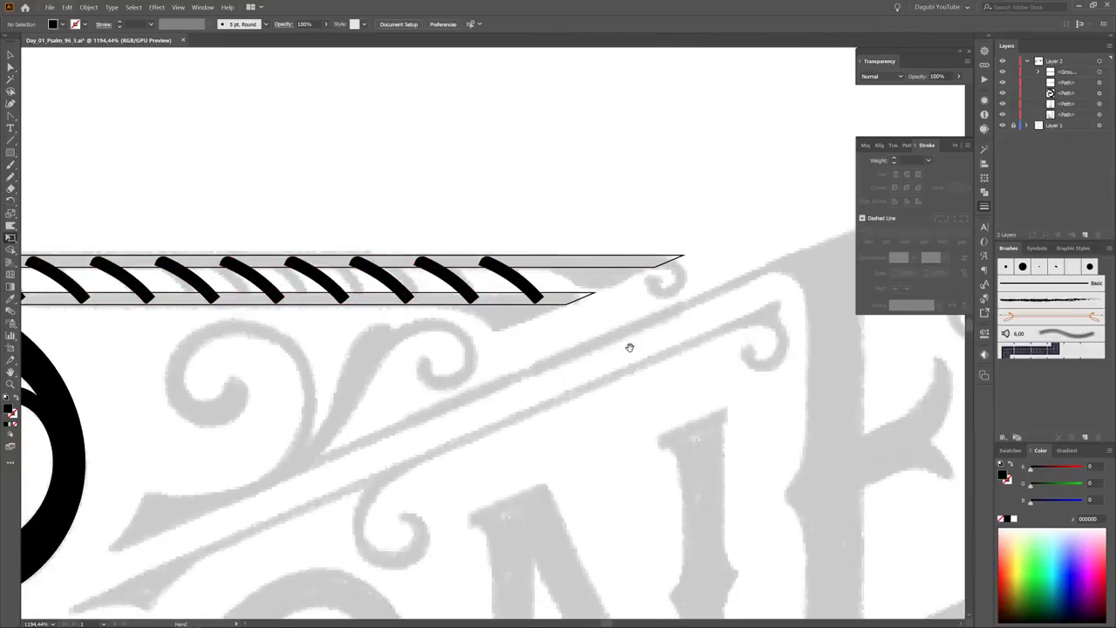
Step: Add an anchor under the lower band, pull it into a V and curve its left underside
click(13, 116)
scroll(523, 340, up, 4)
scroll(488, 331, up, 2)
click(366, 319)
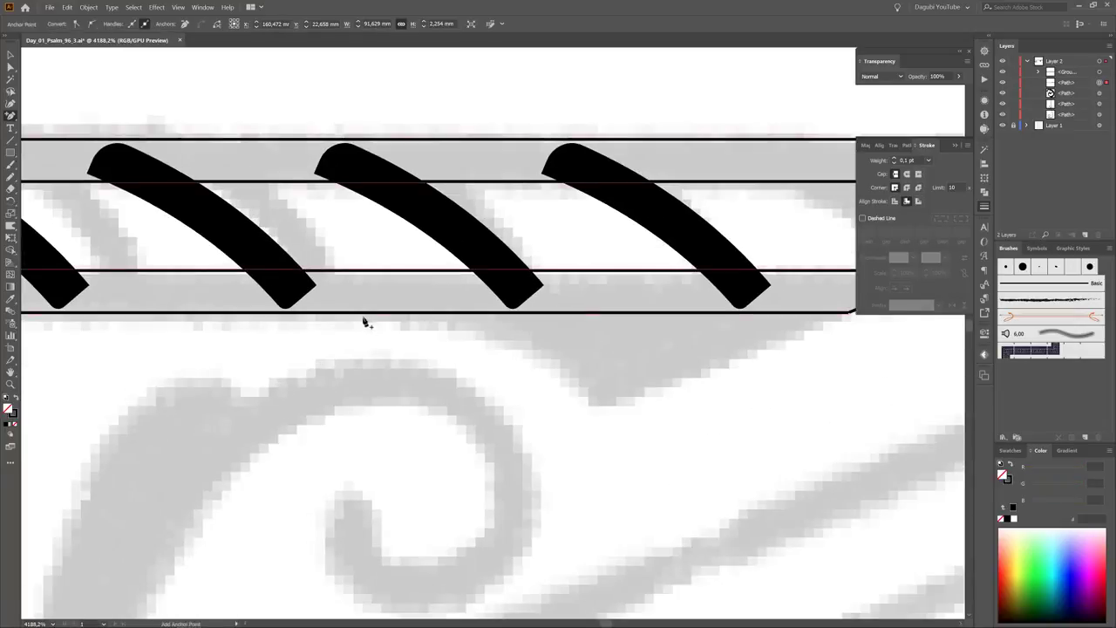
scroll(541, 366, right, 2)
drag(538, 320, 514, 411)
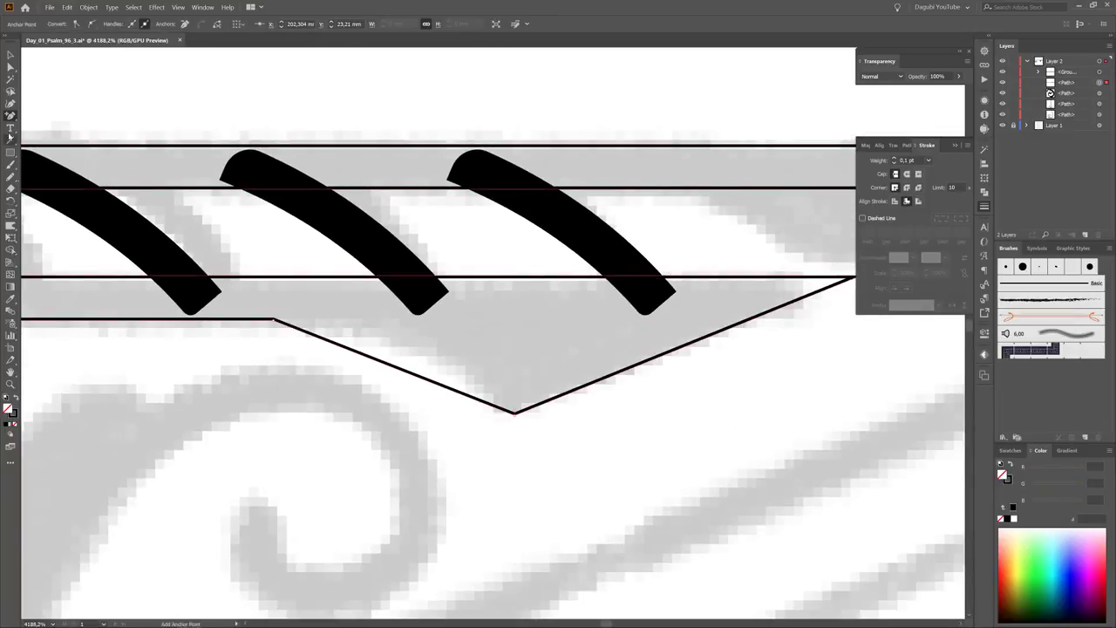
drag(10, 115, 52, 150)
drag(384, 361, 373, 324)
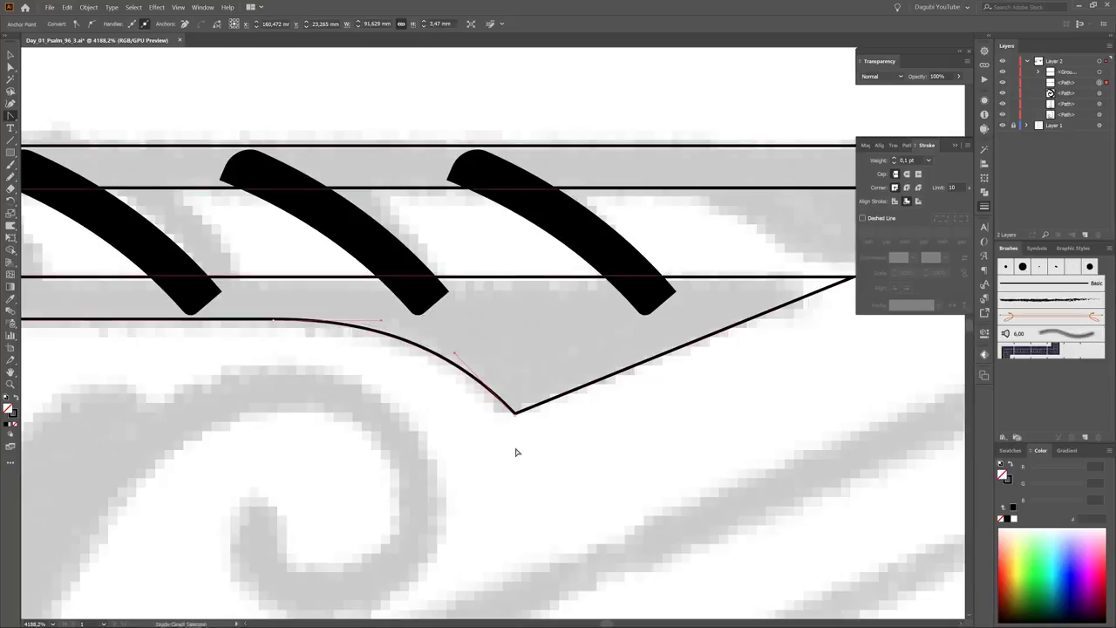
scroll(515, 451, down, 3)
scroll(665, 276, up, 3)
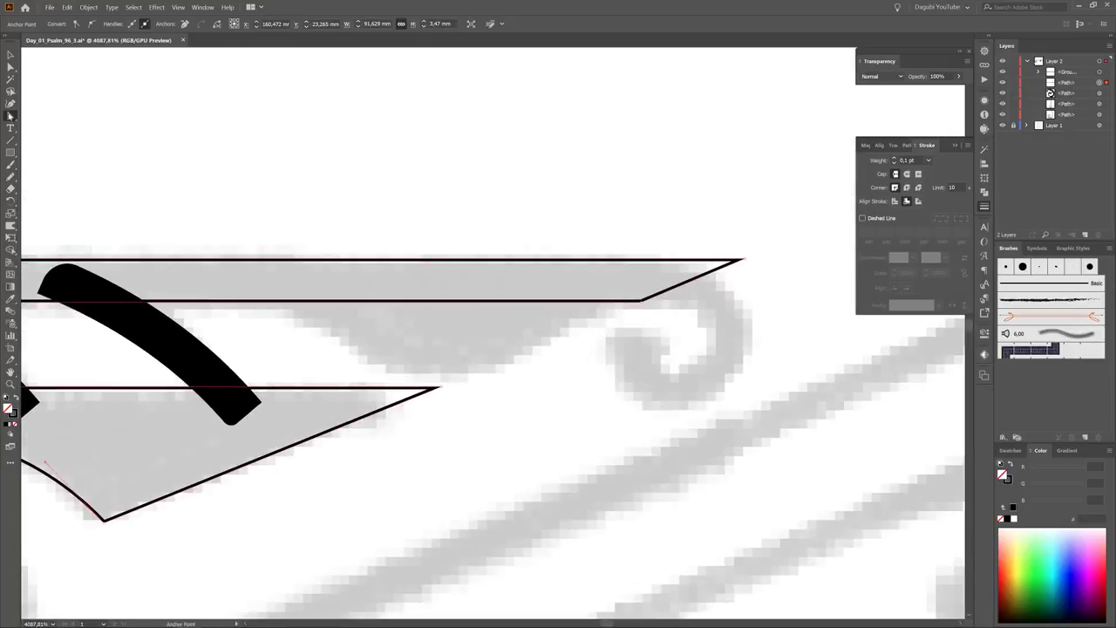
Step: Bend the upper band's bottom edge into a dipping curve rising toward its tip
click(625, 261)
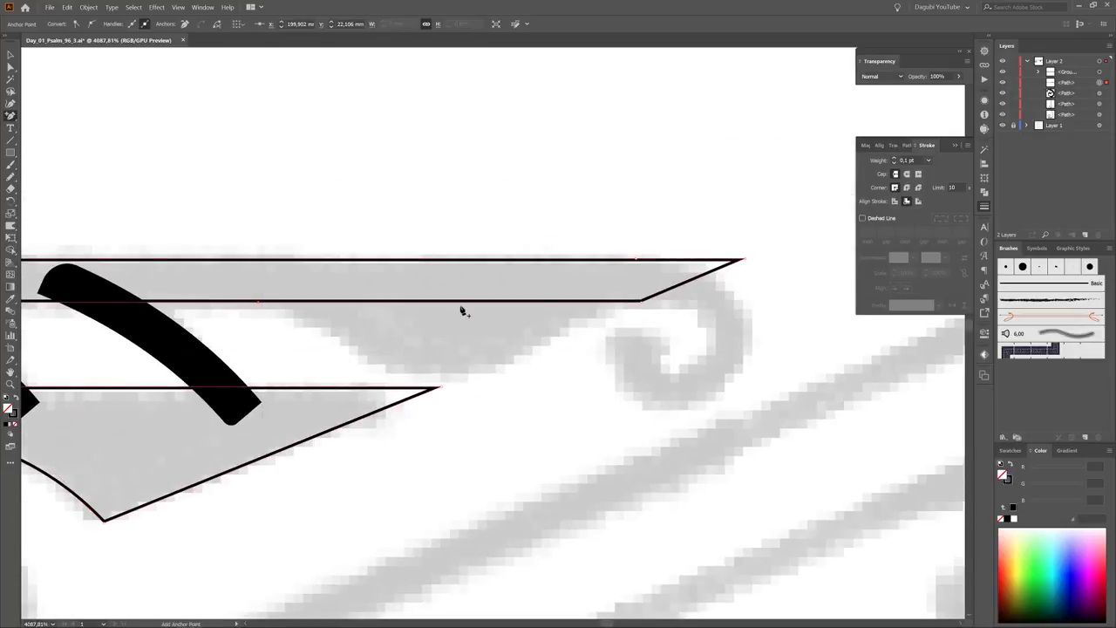
mouse_move(453, 301)
mouse_down()
mouse_move(451, 375)
mouse_move(334, 376)
mouse_up()
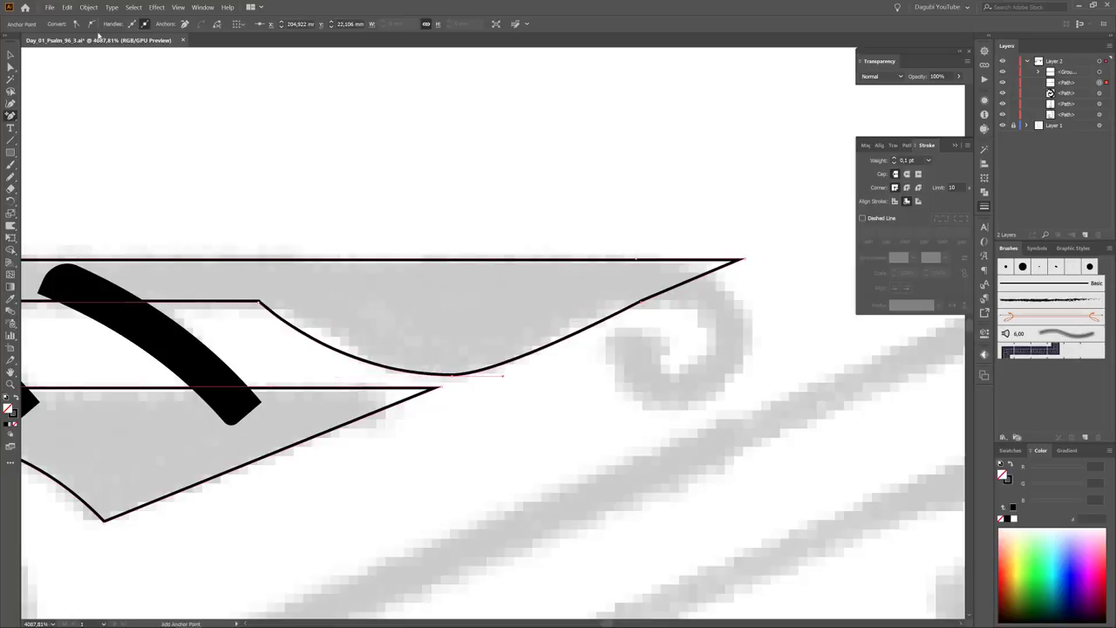
drag(594, 327, 642, 316)
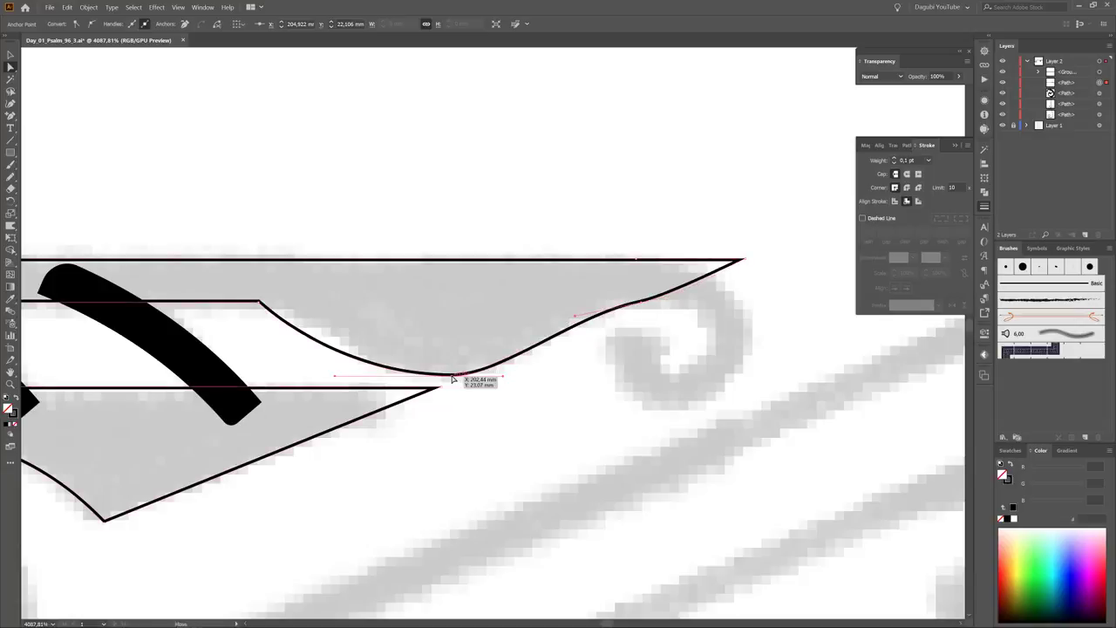
drag(456, 378, 505, 375)
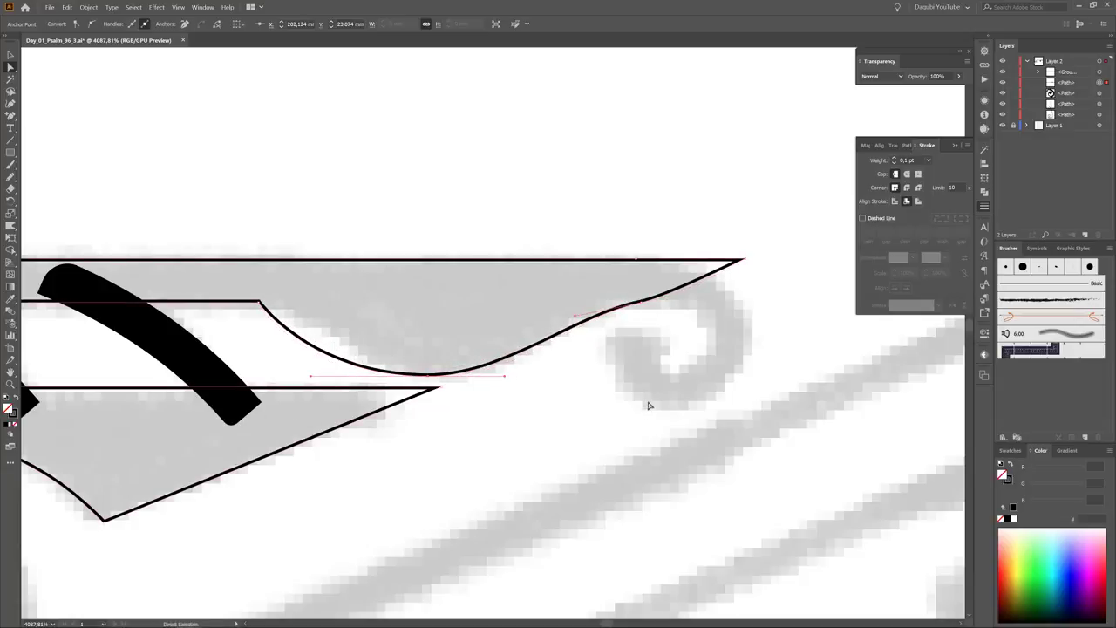
click(131, 217)
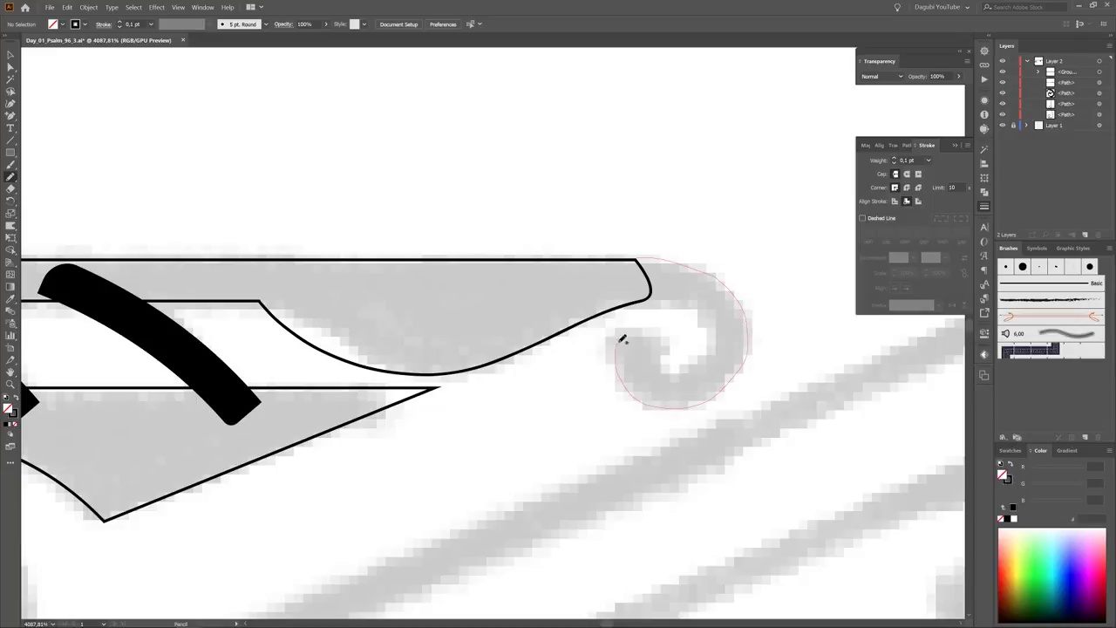
Step: Pencil a spiral curl at the upper band's tip
drag(619, 341, 662, 326)
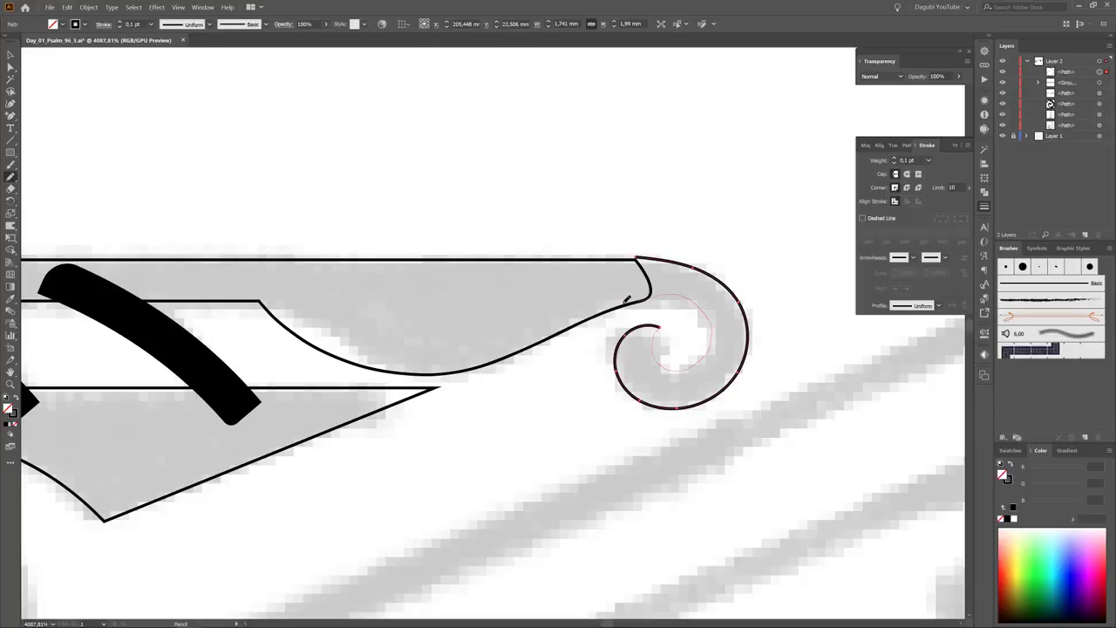
key(a)
scroll(610, 296, up, 5)
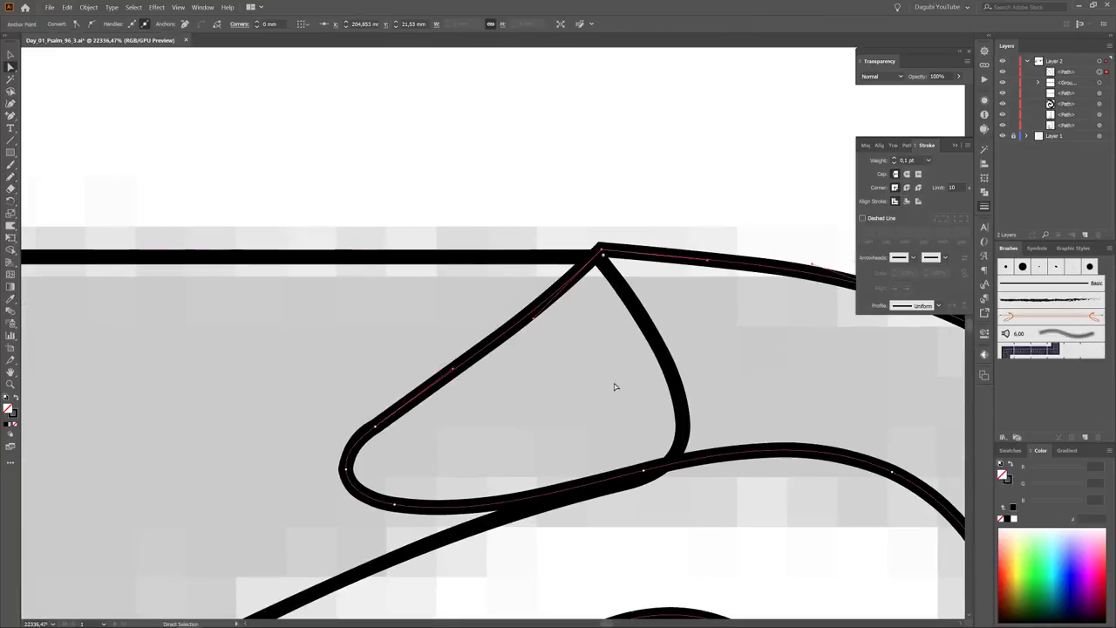
scroll(613, 386, down, 3)
scroll(782, 398, down, 3)
scroll(652, 316, up, 2)
Step: Adjust the curl's junction anchor, fill black with no stroke, and unite it with the band
click(525, 247)
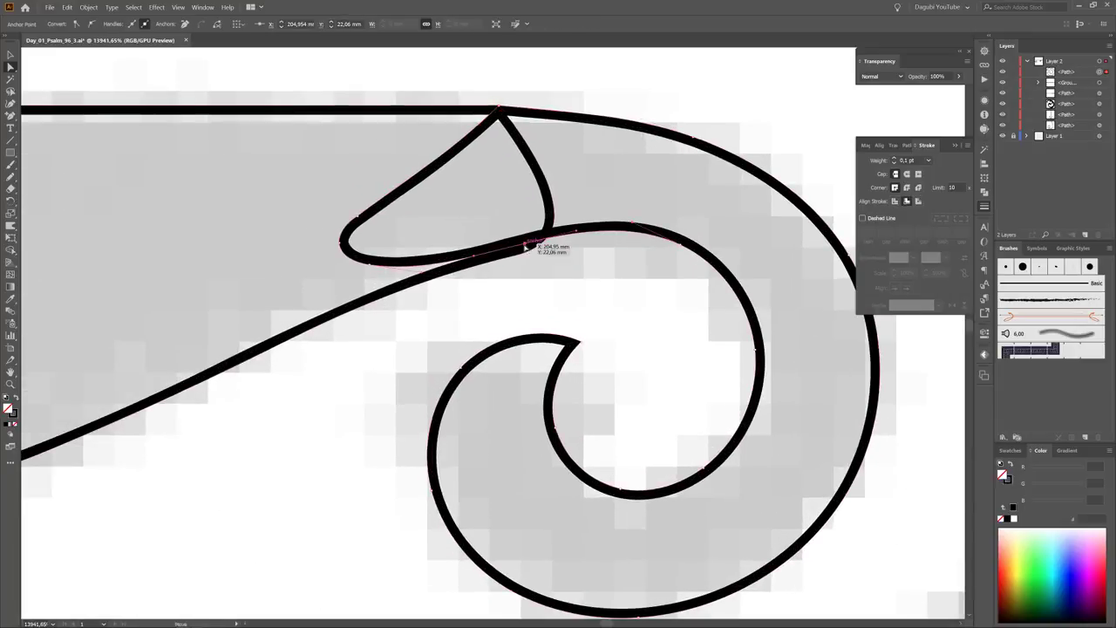
scroll(705, 399, down, 1)
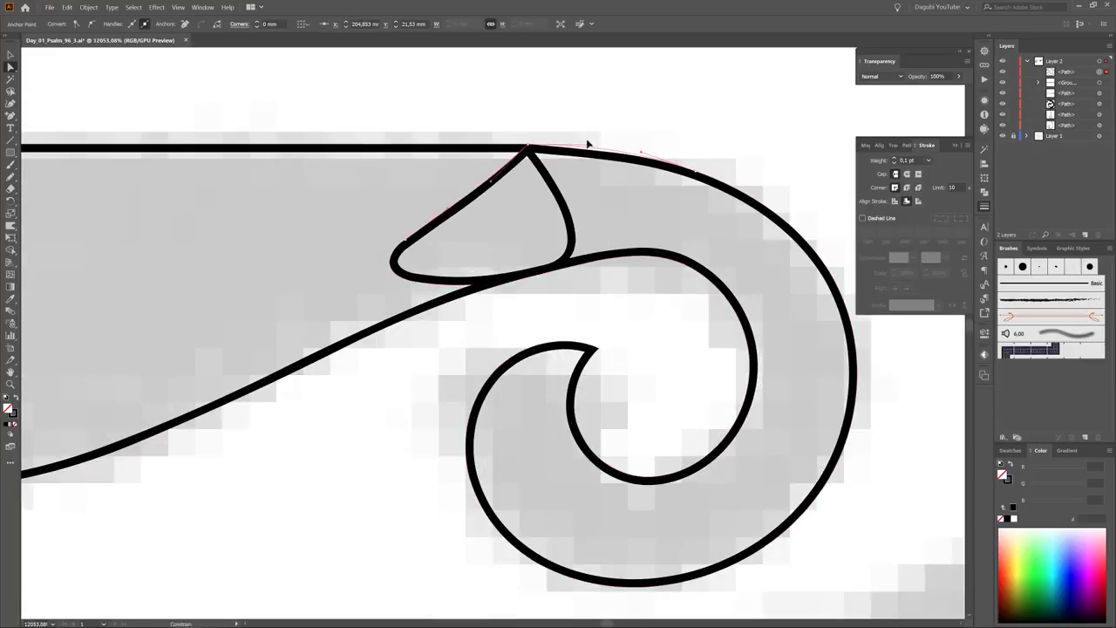
scroll(611, 200, down, 14)
scroll(646, 348, down, 10)
scroll(663, 331, up, 10)
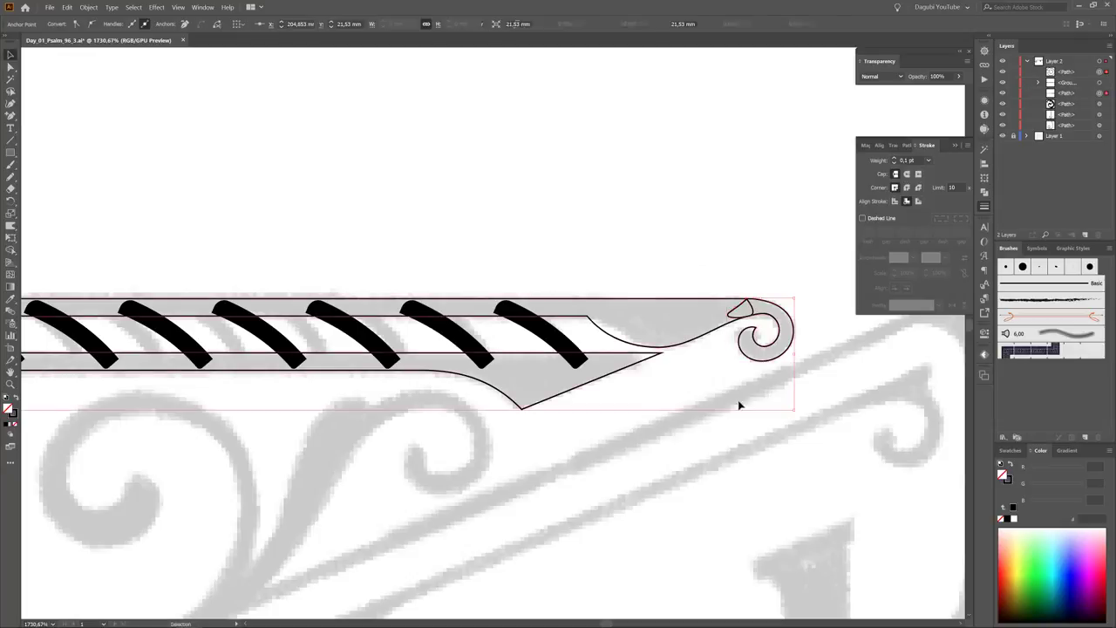
click(1001, 509)
click(909, 144)
click(866, 172)
Step: Smooth the curve beneath the curl by adjusting its anchor and handles
scroll(785, 314, up, 8)
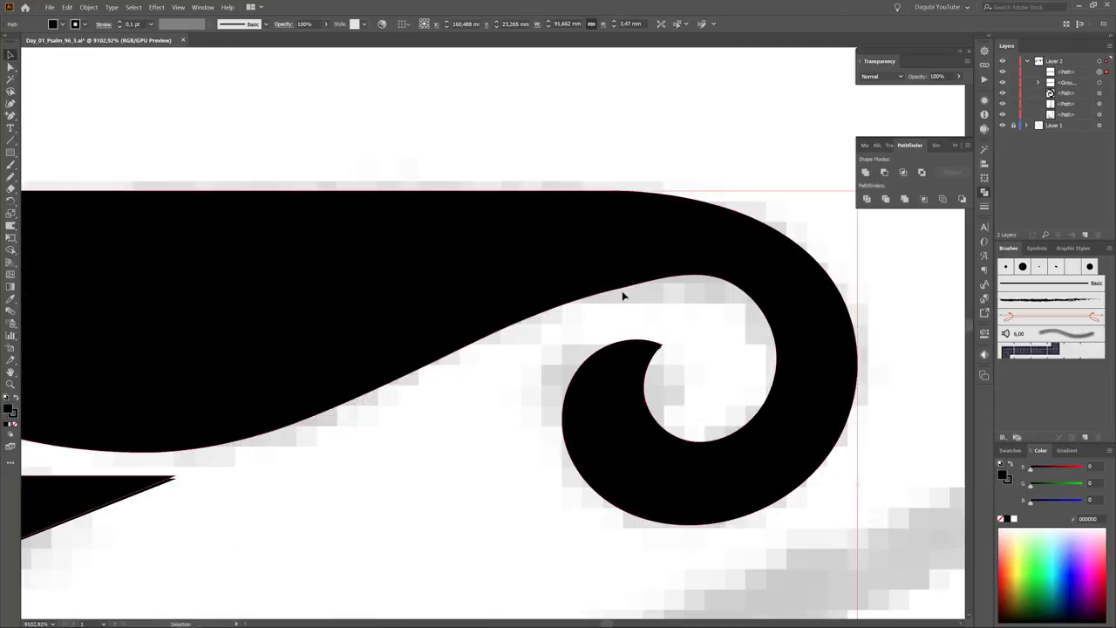
key(a)
click(647, 281)
drag(472, 313, 470, 328)
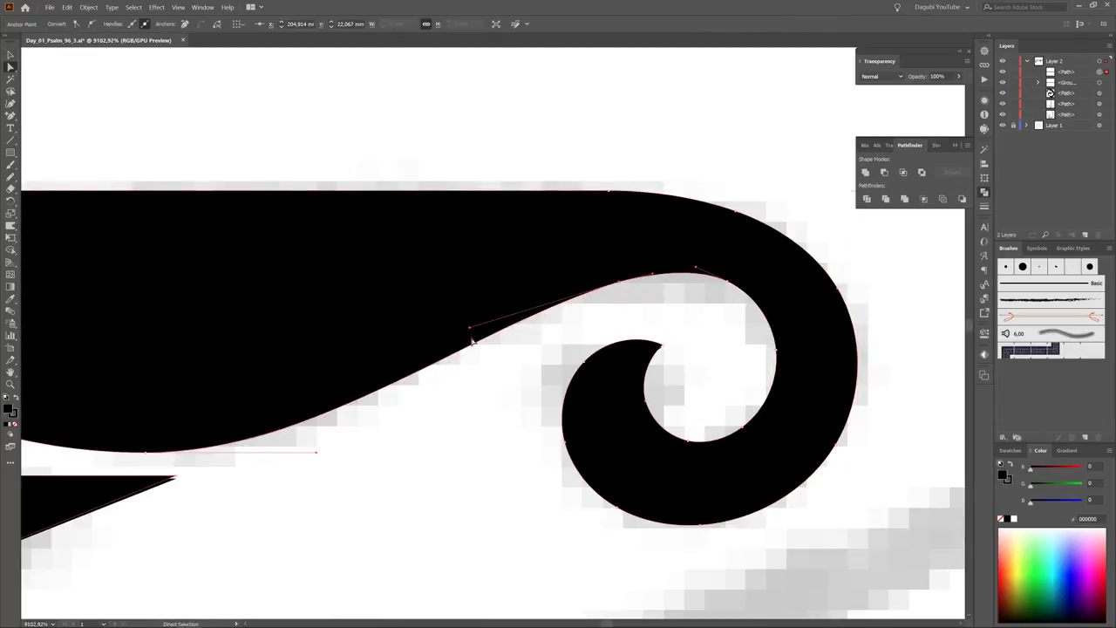
click(91, 24)
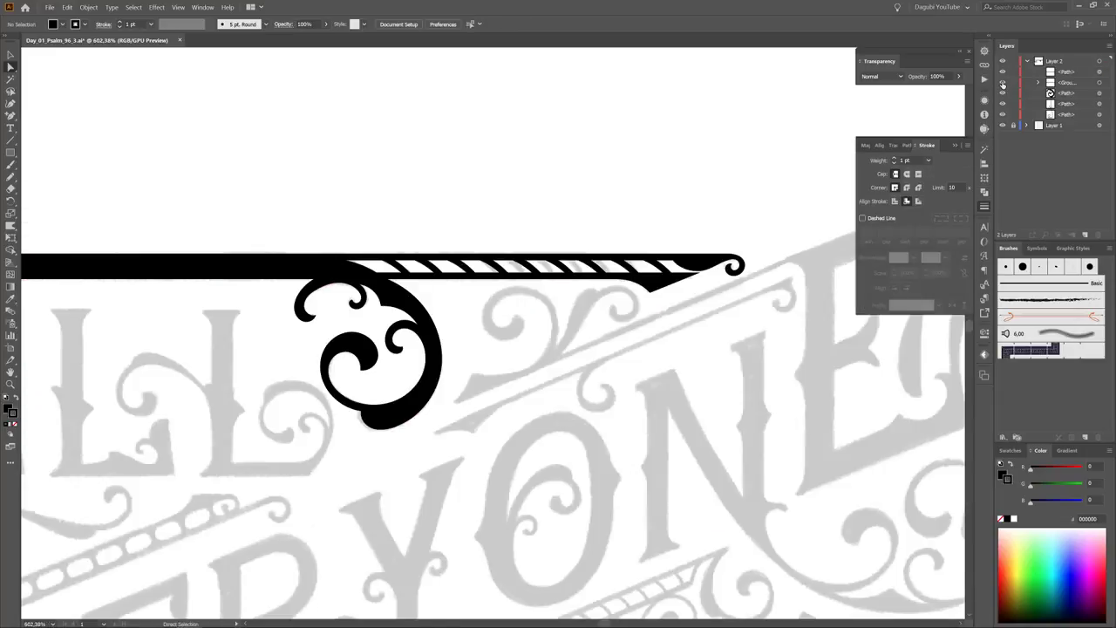
Step: Move the leftmost white gap's corners left so it tapers neatly into the bar
click(308, 271)
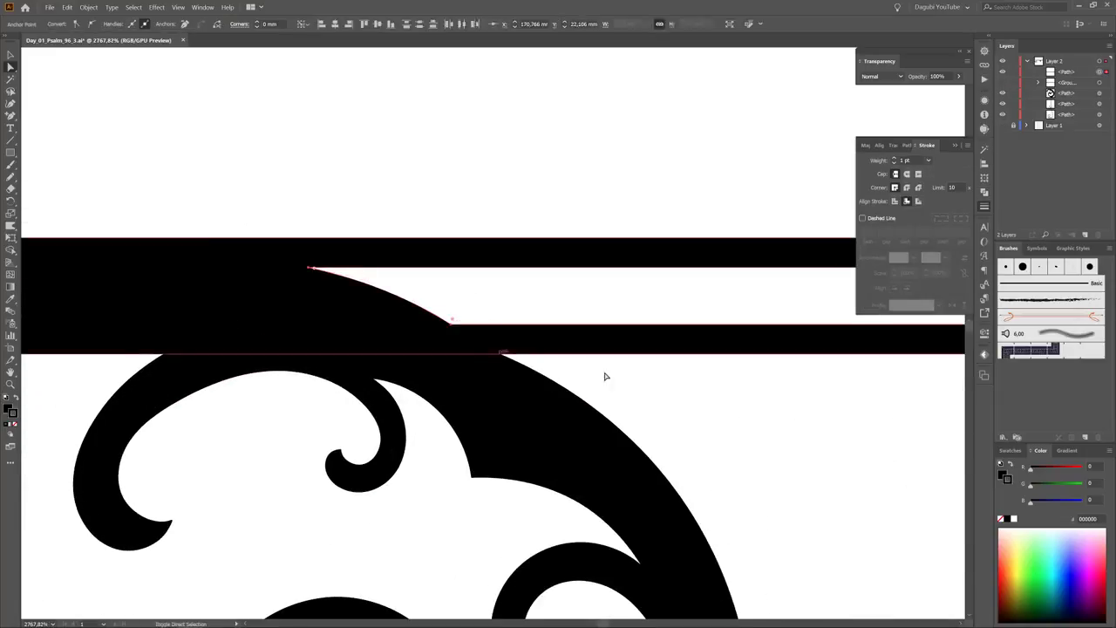
scroll(602, 374, down, 5)
scroll(492, 348, right, 3)
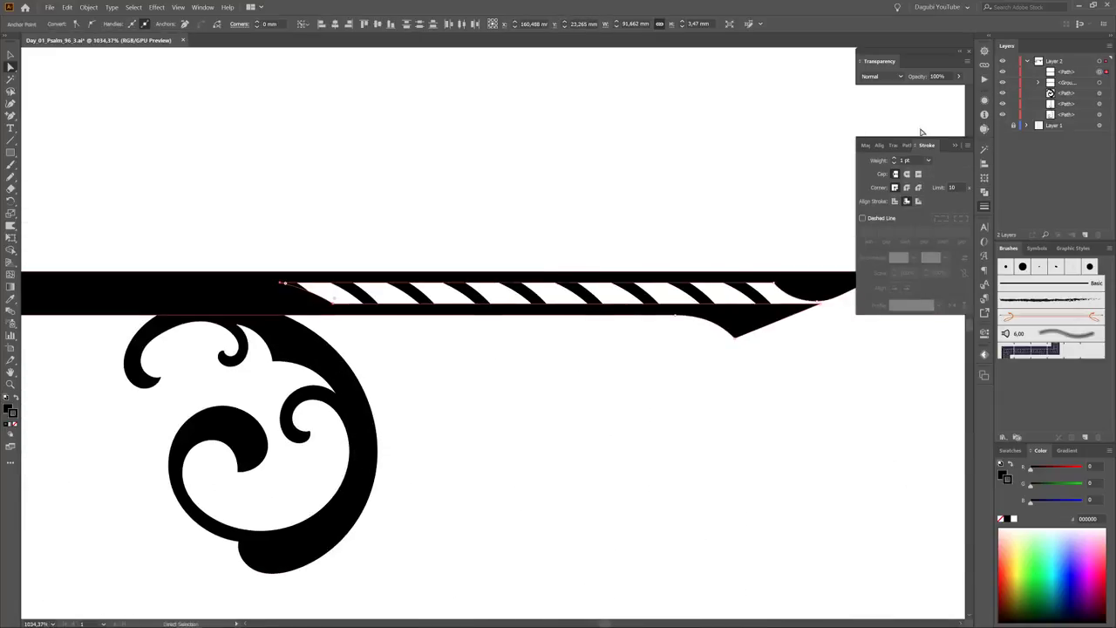
scroll(419, 314, up, 5)
drag(422, 341, 369, 342)
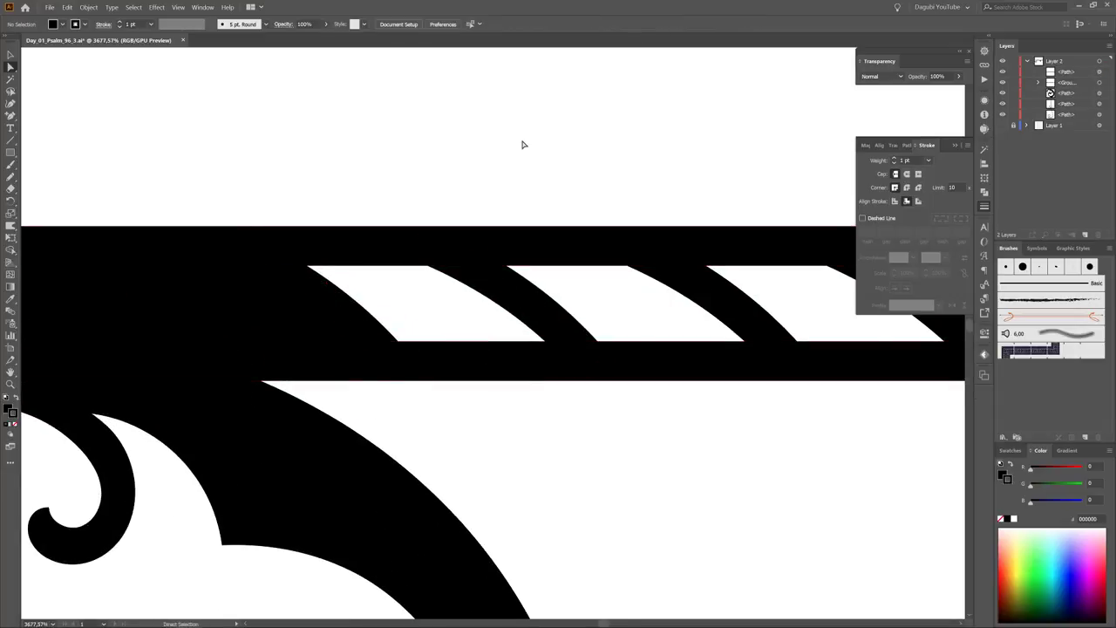
scroll(555, 302, down, 1)
click(486, 269)
drag(508, 363, 461, 348)
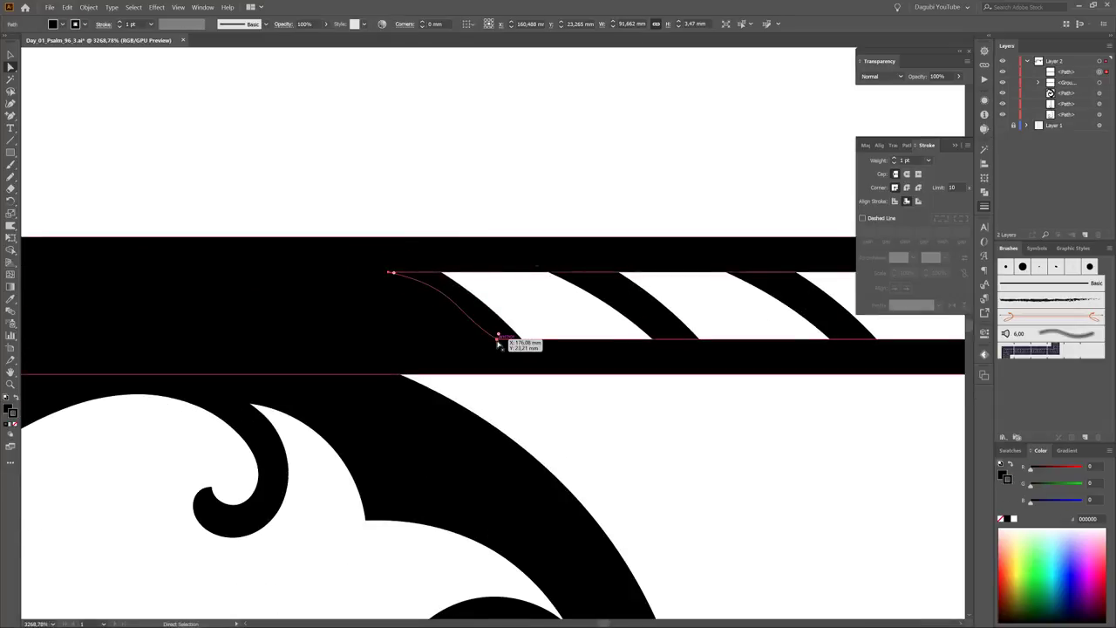
drag(391, 278, 370, 277)
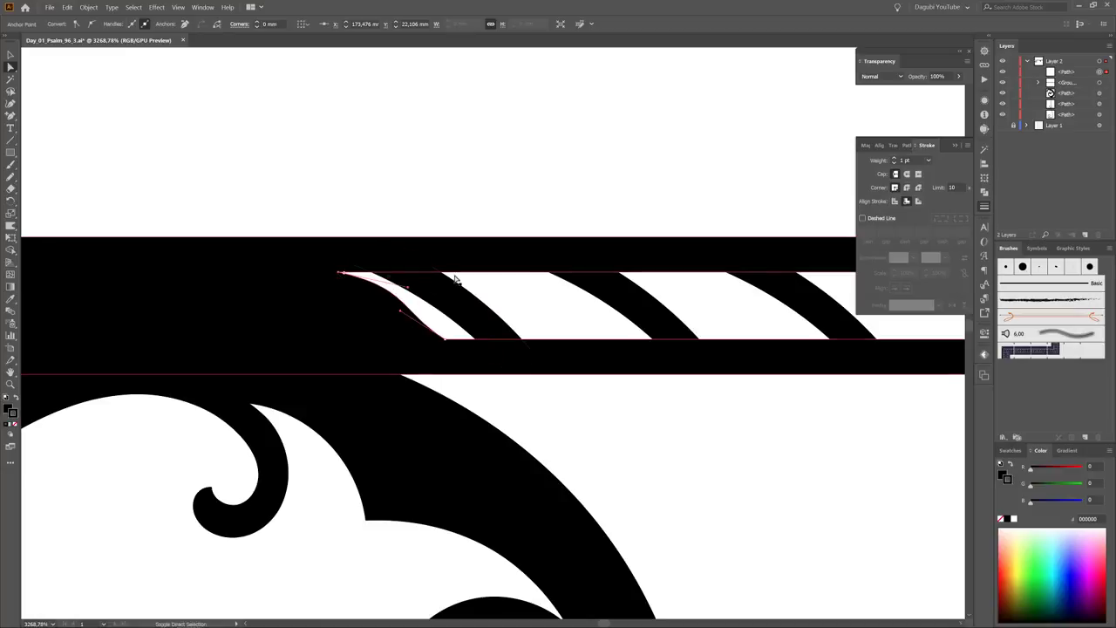
scroll(458, 294, up, 2)
drag(301, 269, 348, 272)
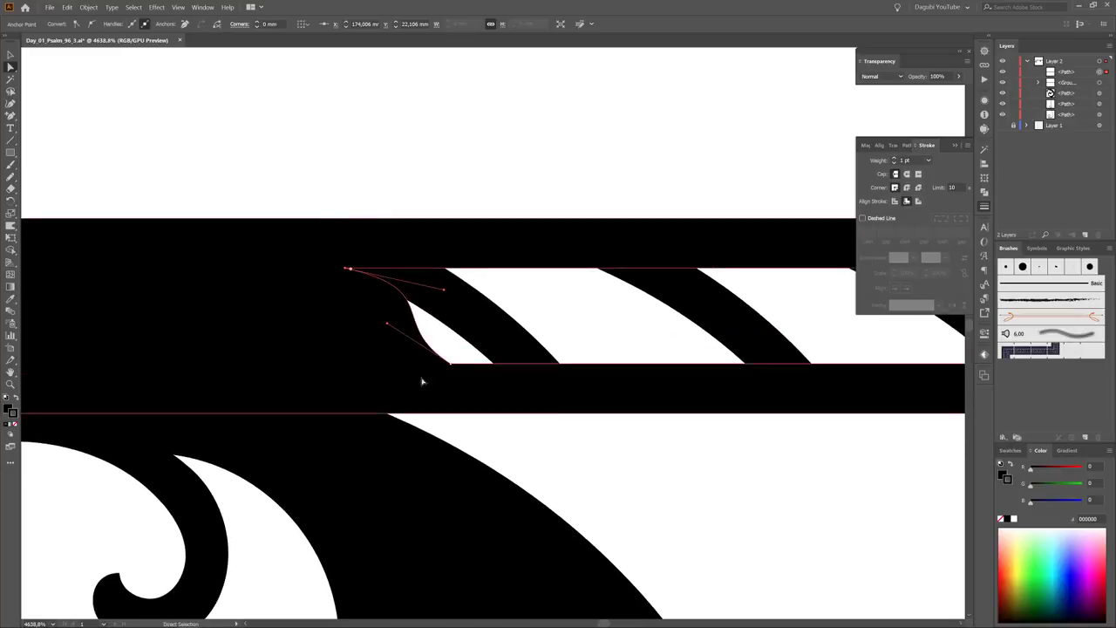
Step: Remove a diagonal stripe piece, then restore it with undo and reselect its anchor
drag(424, 378, 443, 325)
key(Delete)
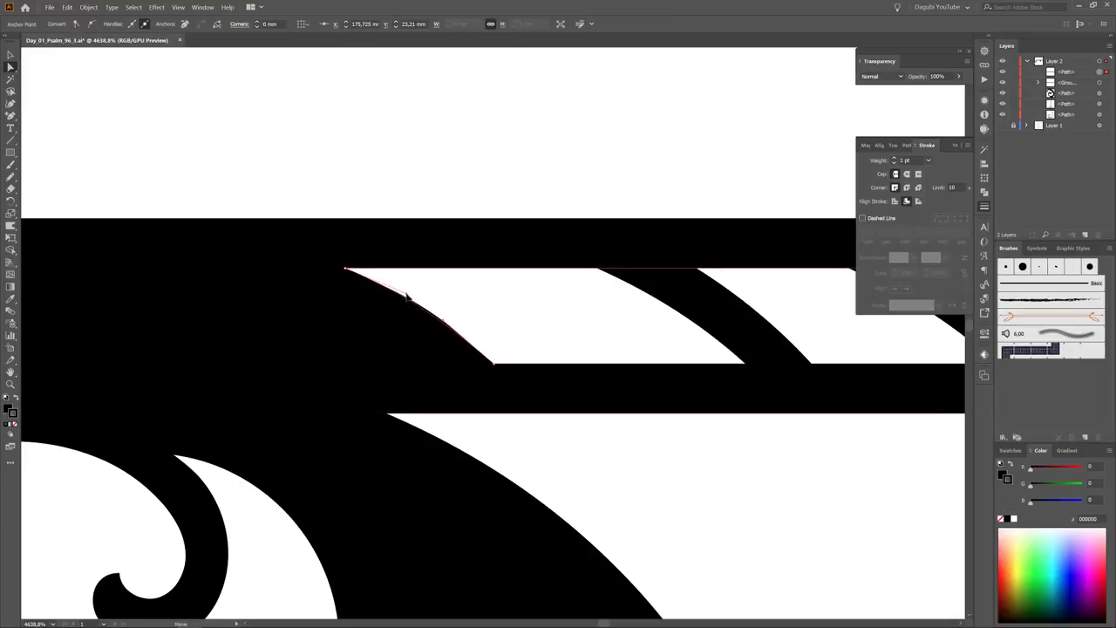
key(ctrl+shift+a)
scroll(573, 281, down, 5)
drag(572, 281, 601, 336)
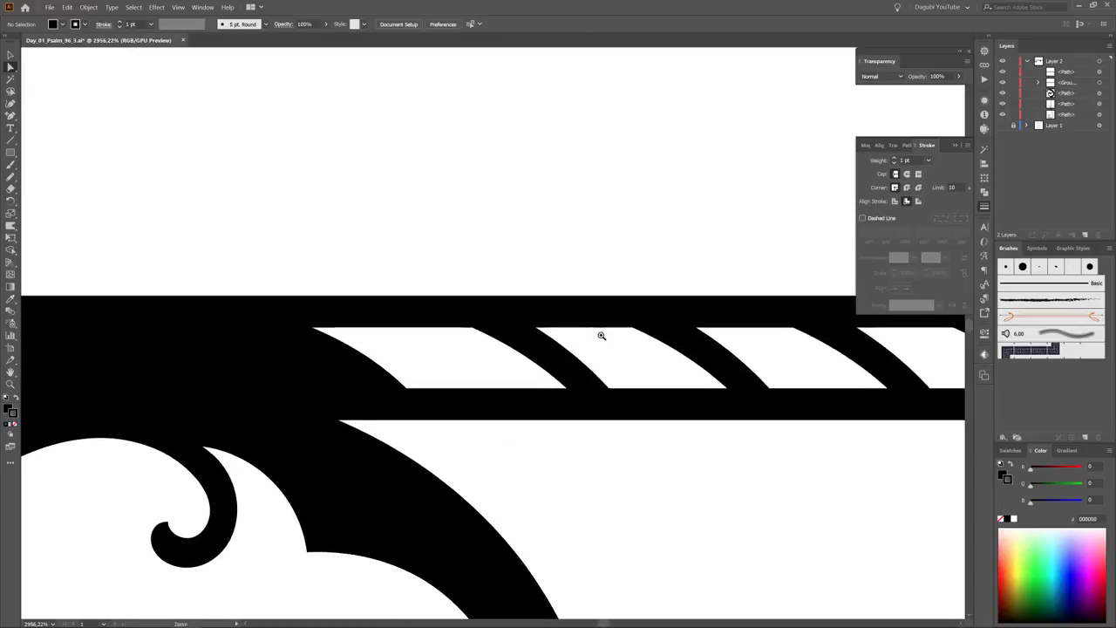
key(ctrl+z)
click(319, 334)
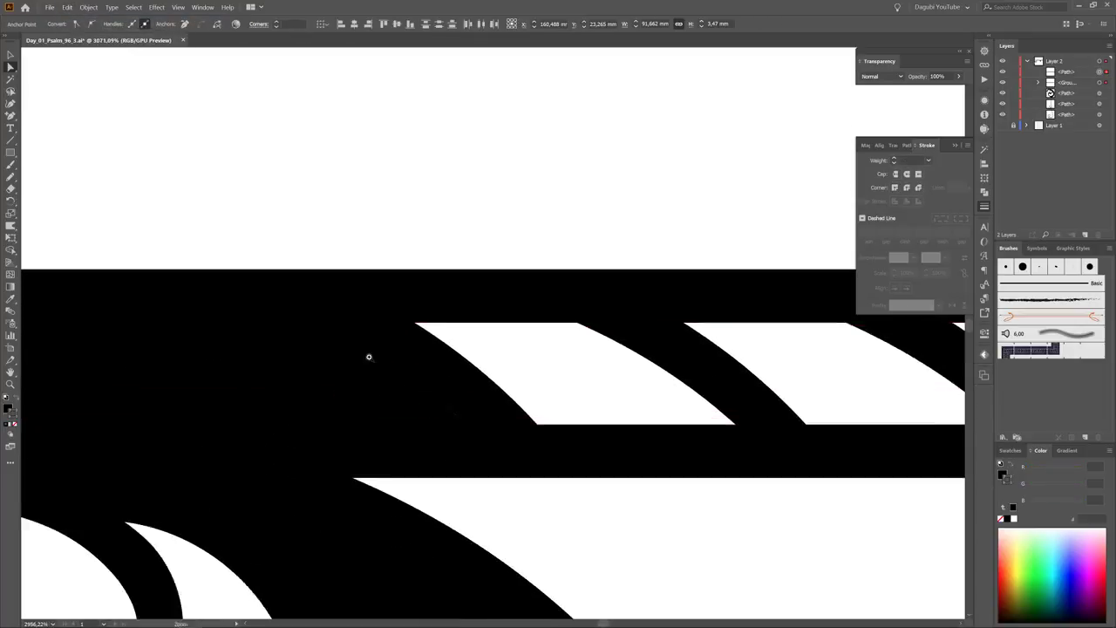
click(307, 324)
scroll(523, 373, down, 3)
Step: Unite the hatched diagonal stripes into one shape with Pathfinder
scroll(699, 180, down, 2)
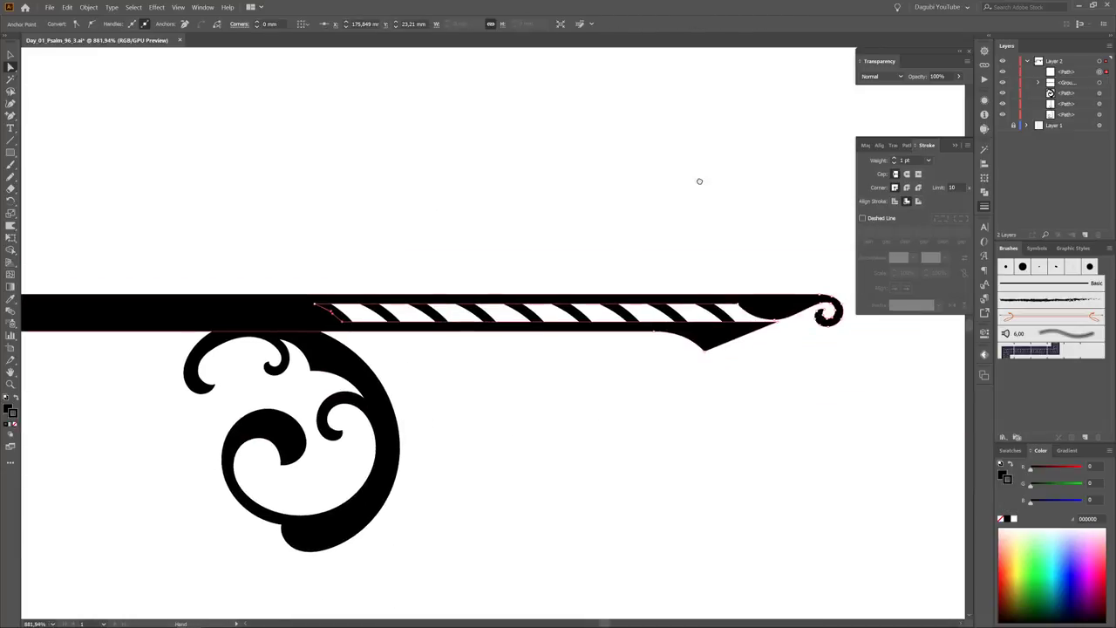
click(909, 144)
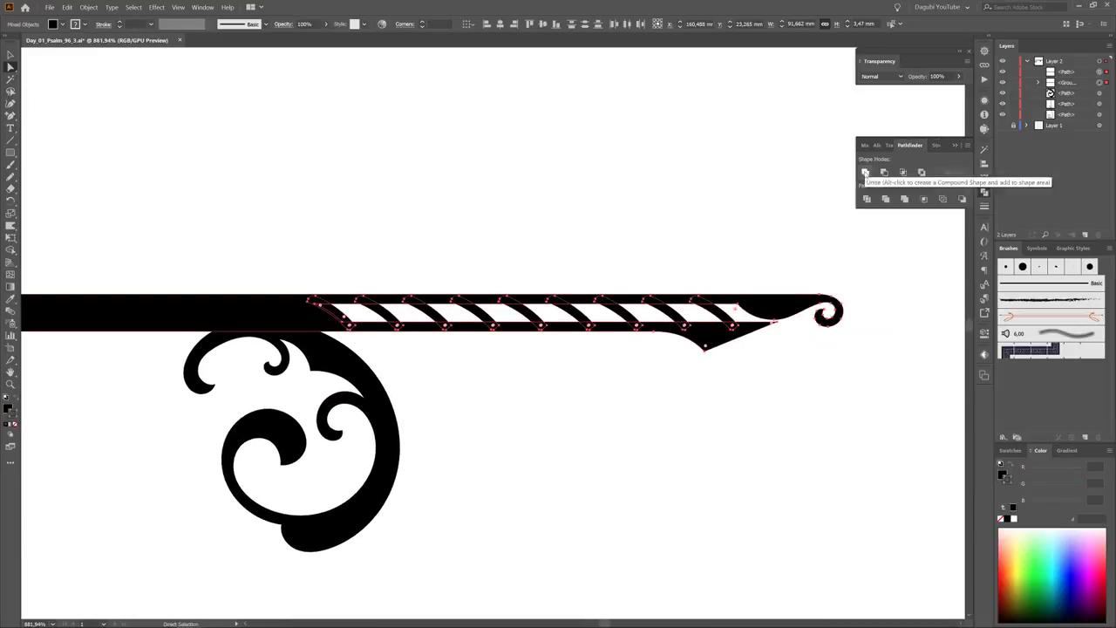
click(865, 172)
scroll(647, 282, down, 4)
scroll(739, 360, up, 3)
Step: Rename the original tracing layer to Backup and lock it
key(ctrl+a)
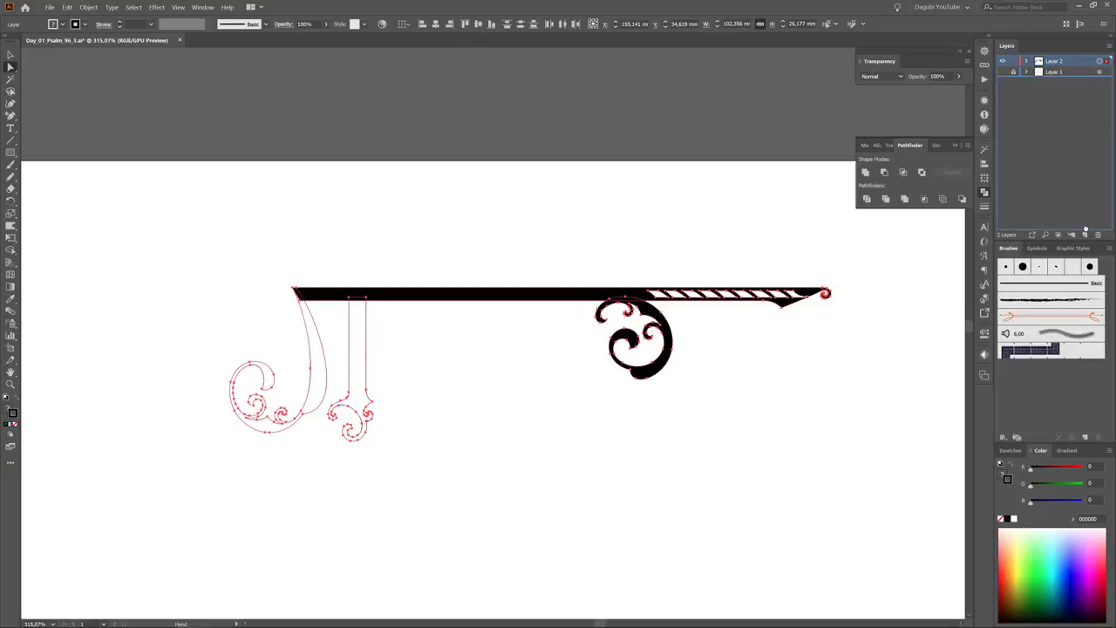
double_click(1056, 72)
click(1003, 72)
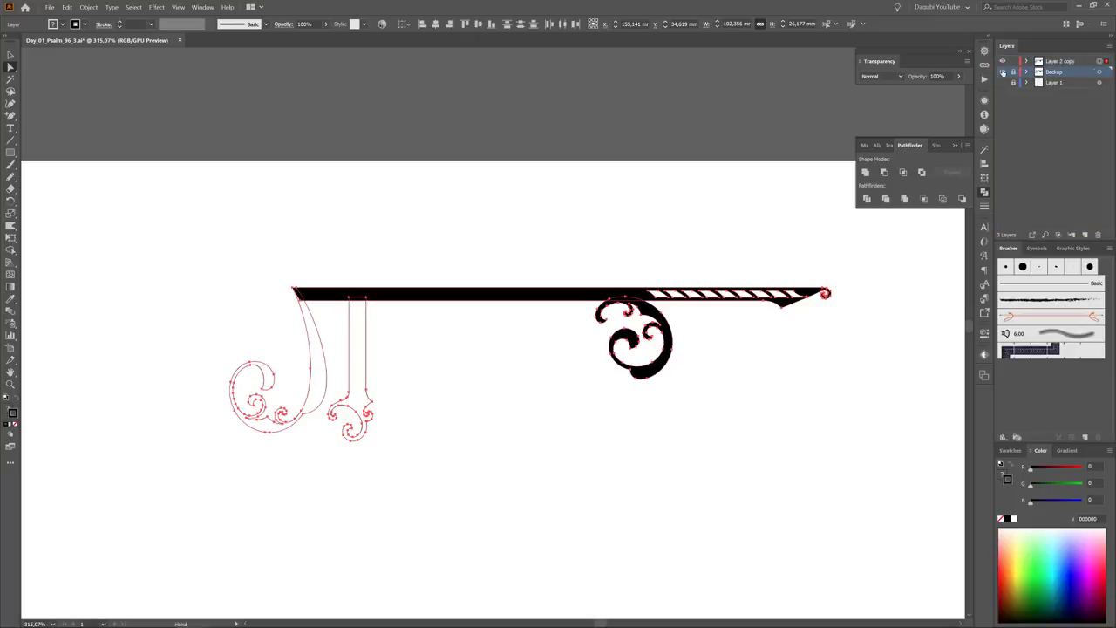
Step: Fill the outlined swirls black with no stroke and show the sketch on Layer 1
click(1007, 519)
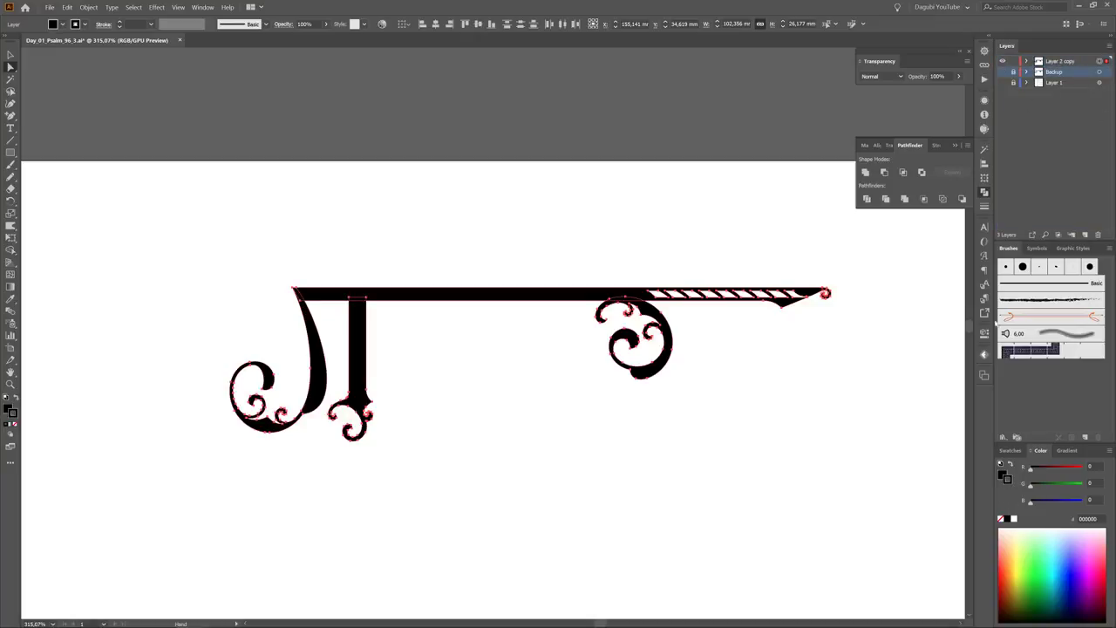
click(1001, 519)
click(742, 200)
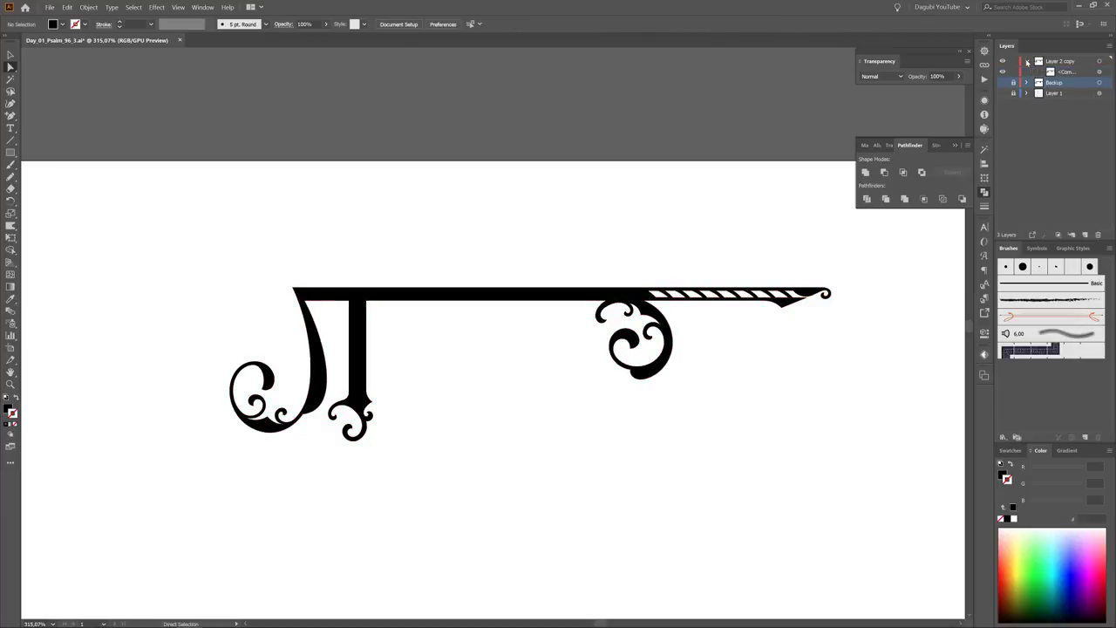
click(1003, 82)
scroll(498, 392, up, 3)
scroll(523, 361, up, 3)
Step: Draw a rectangle over the E's upright stem and align its top edge with the sketch
key(m)
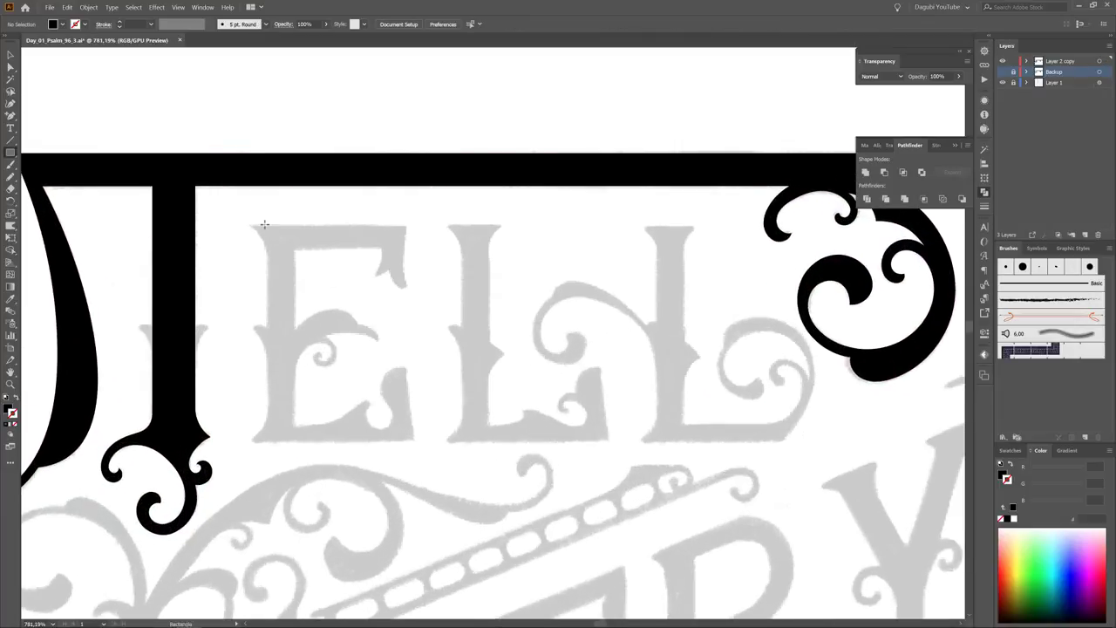
drag(266, 224, 296, 442)
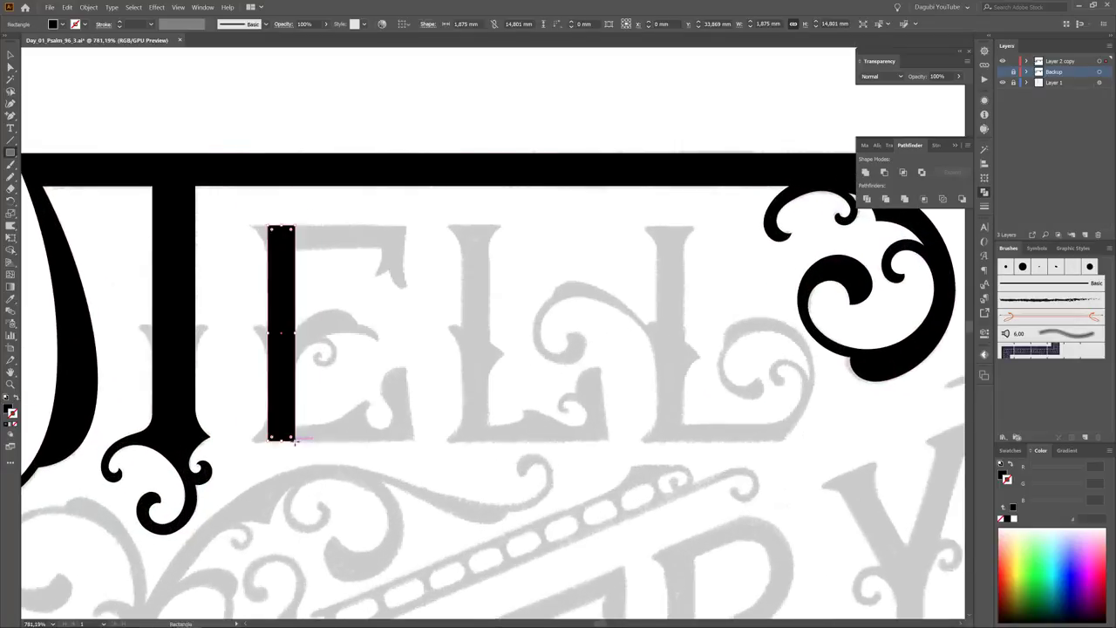
scroll(296, 459, up, 3)
key(shift+c)
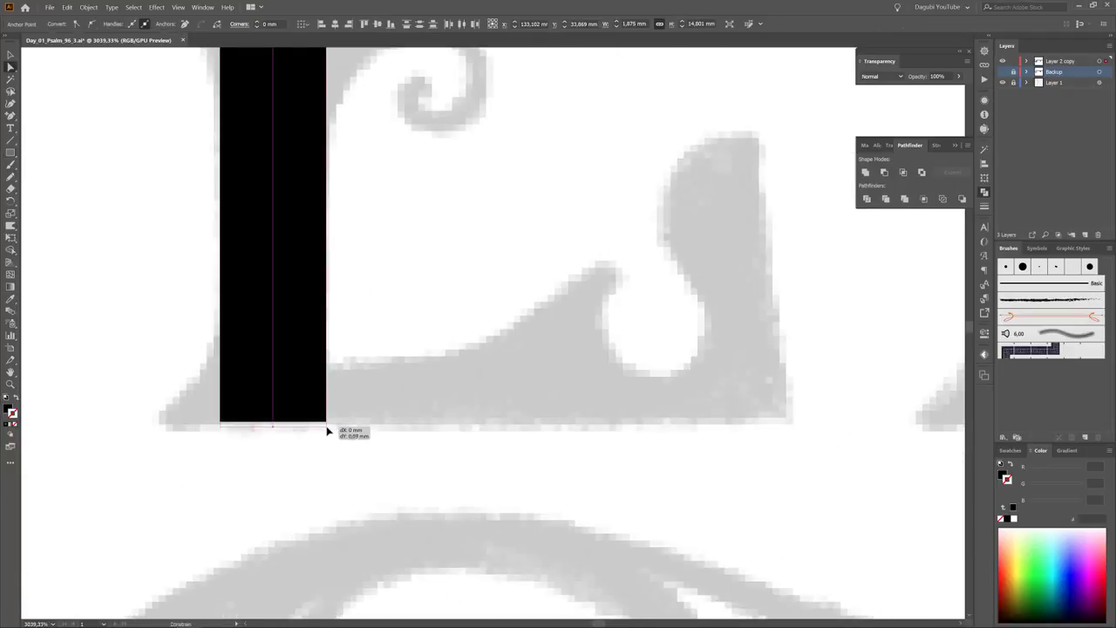
scroll(430, 312, down, 2)
scroll(430, 312, up, 5)
drag(419, 177, 439, 174)
scroll(438, 180, down, 5)
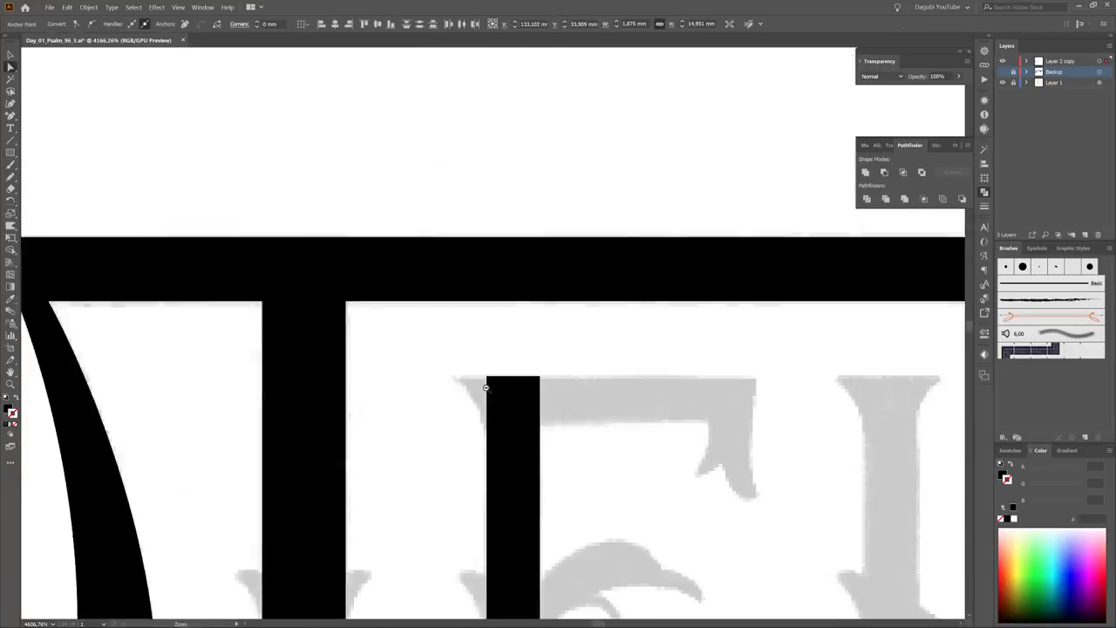
scroll(618, 458, up, 2)
scroll(618, 458, right, 2)
Step: Pencil-trace the stem's curling lower serif outline with a 0,1 pt stroke
key(n)
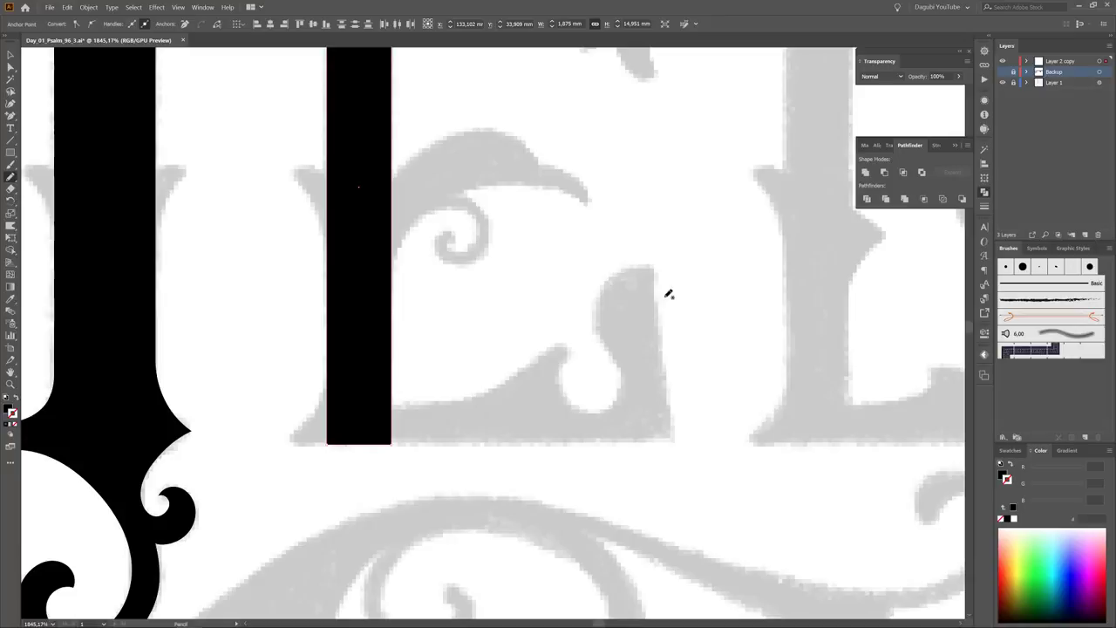
drag(660, 294, 669, 452)
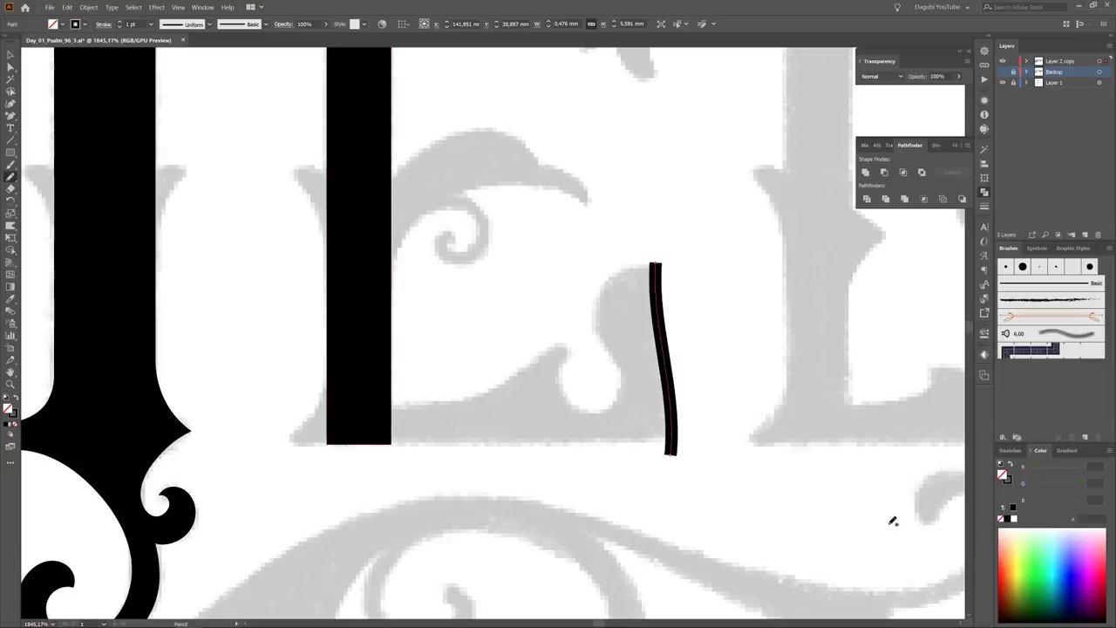
key(ctrl+F10)
click(894, 162)
scroll(695, 286, up, 2)
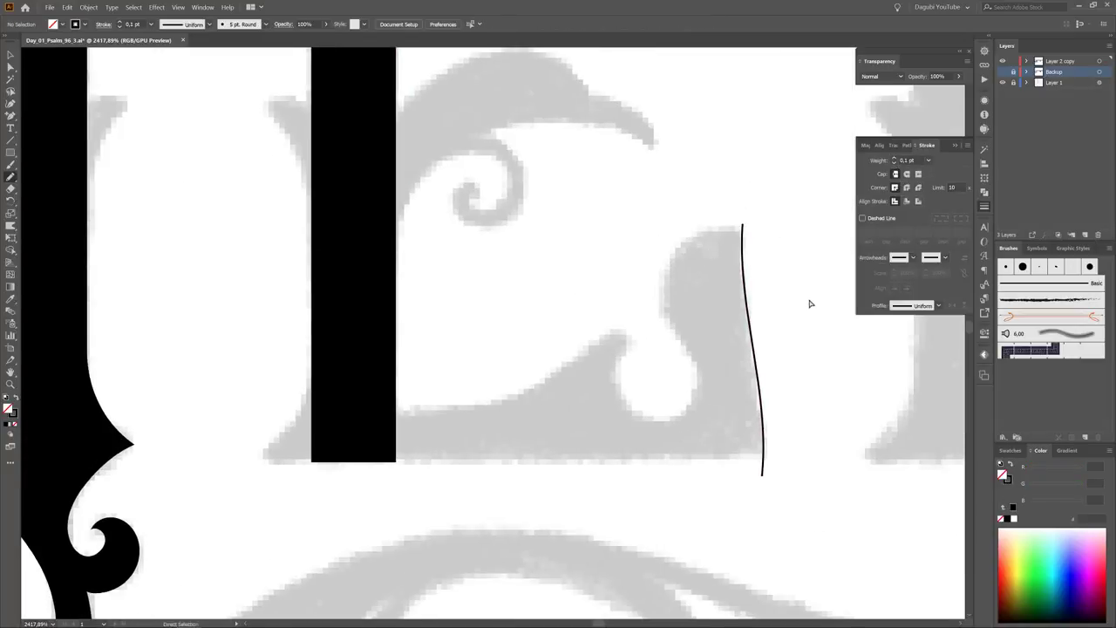
click(742, 221)
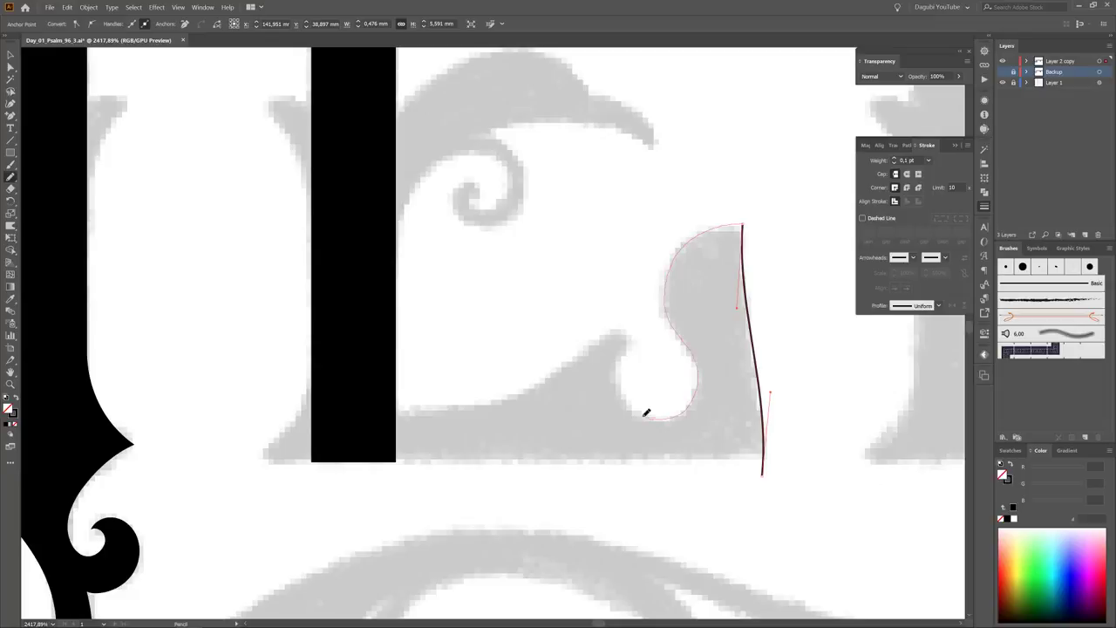
drag(639, 338, 728, 237)
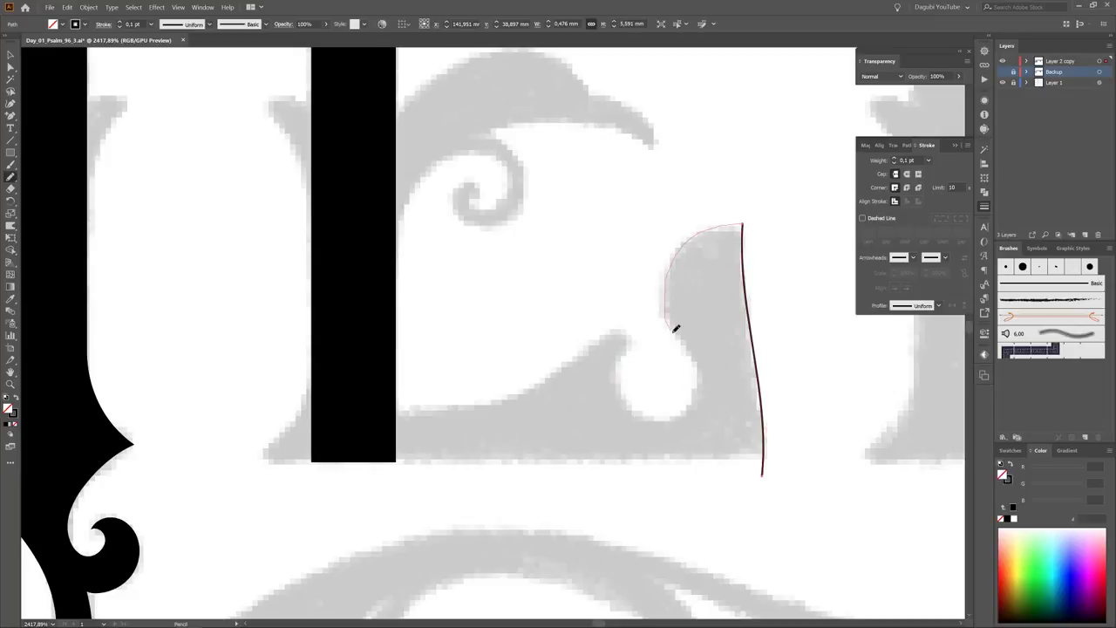
drag(620, 363, 637, 344)
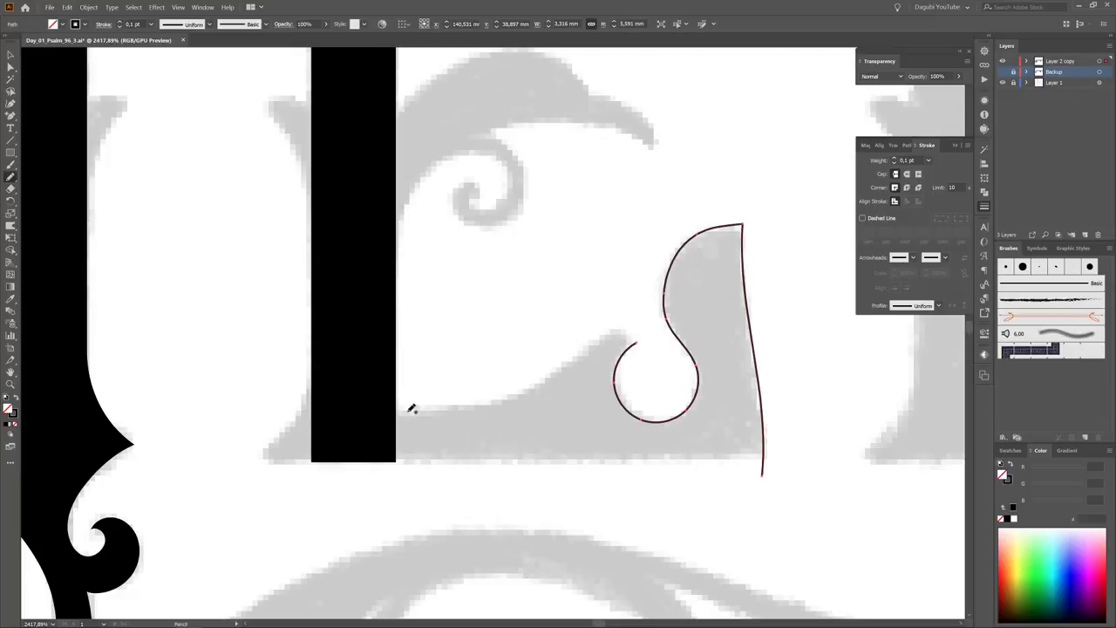
drag(464, 401, 365, 406)
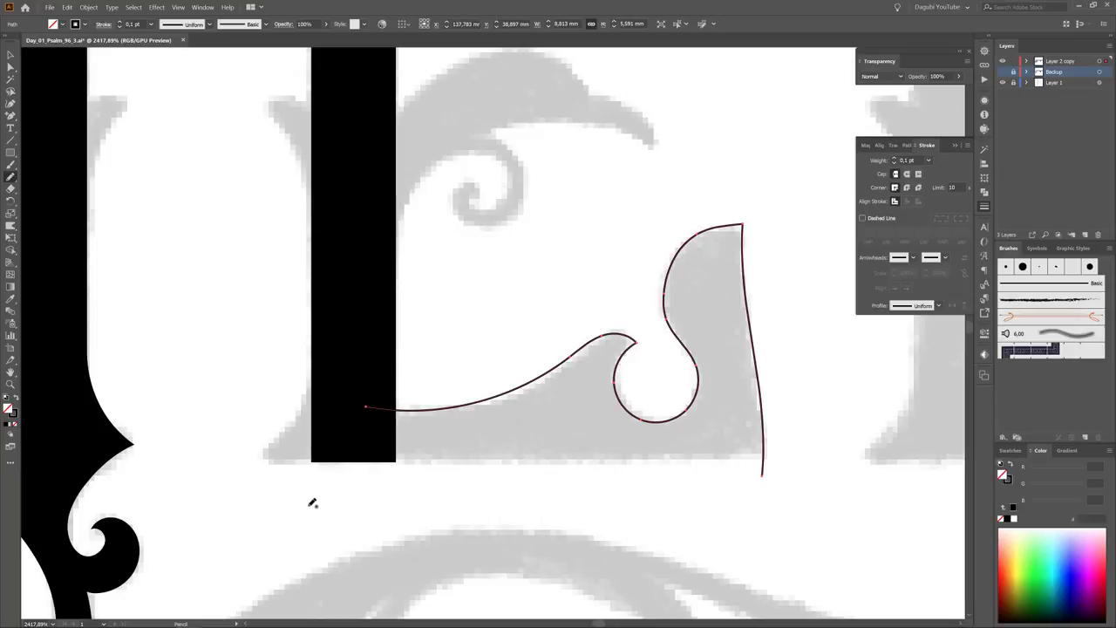
Step: Close the serif outline along its bottom, square its corner, and fill it black
key(a)
drag(287, 366, 439, 419)
click(493, 307)
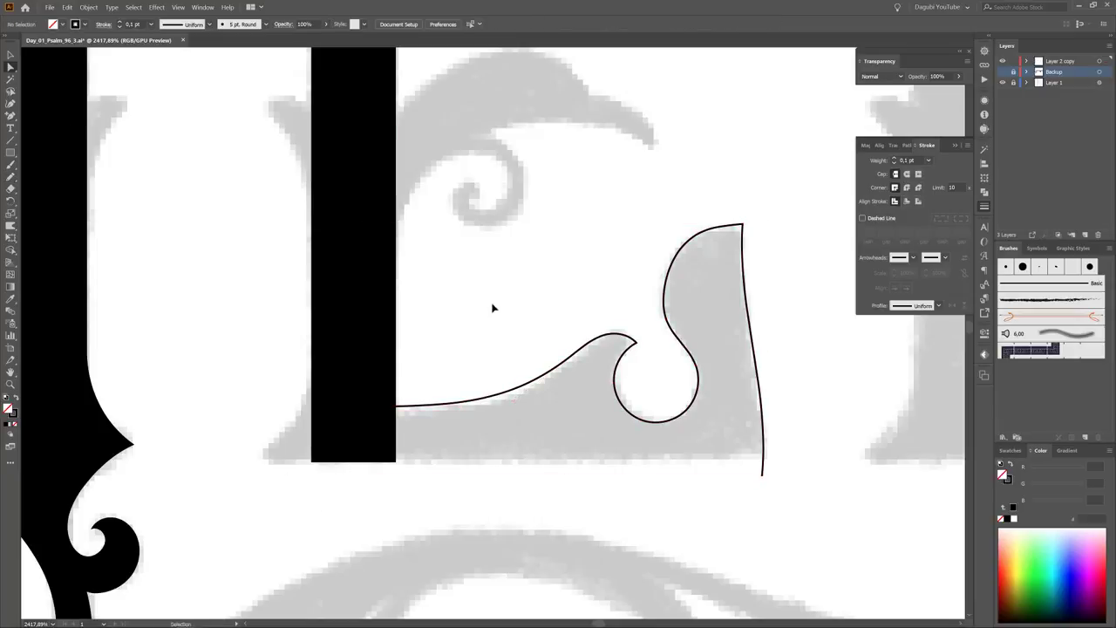
drag(11, 115, 52, 117)
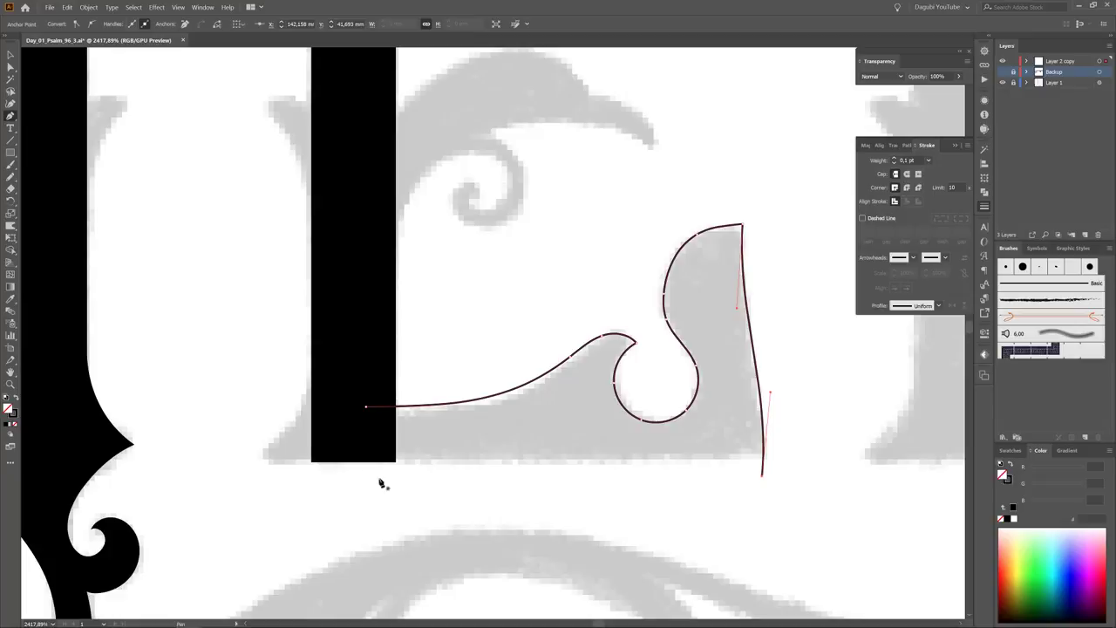
click(763, 473)
key(a)
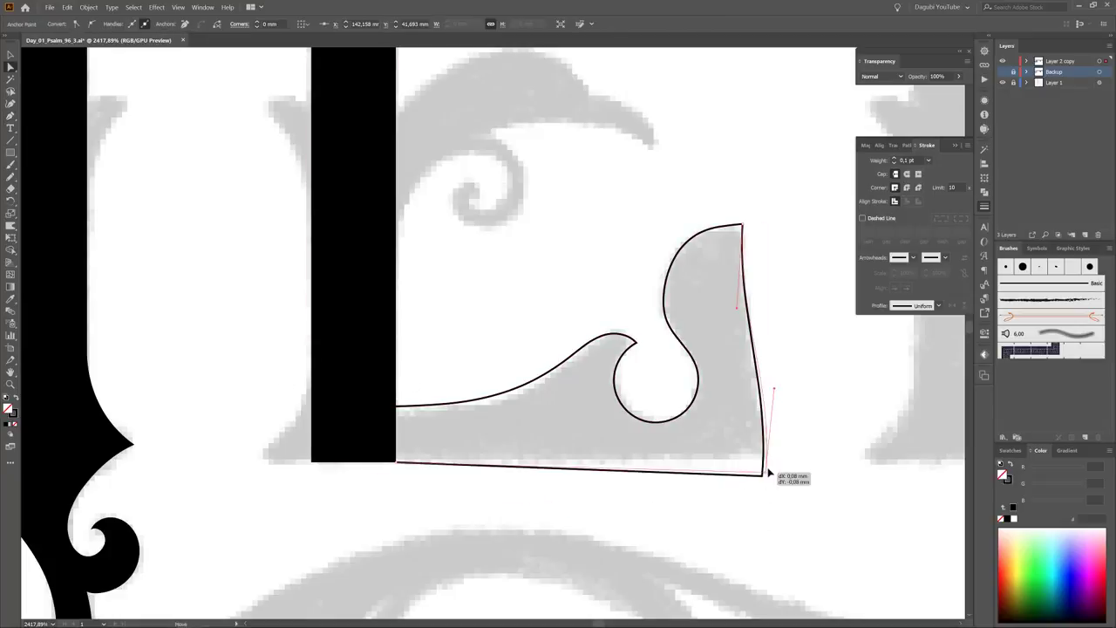
drag(764, 475, 765, 460)
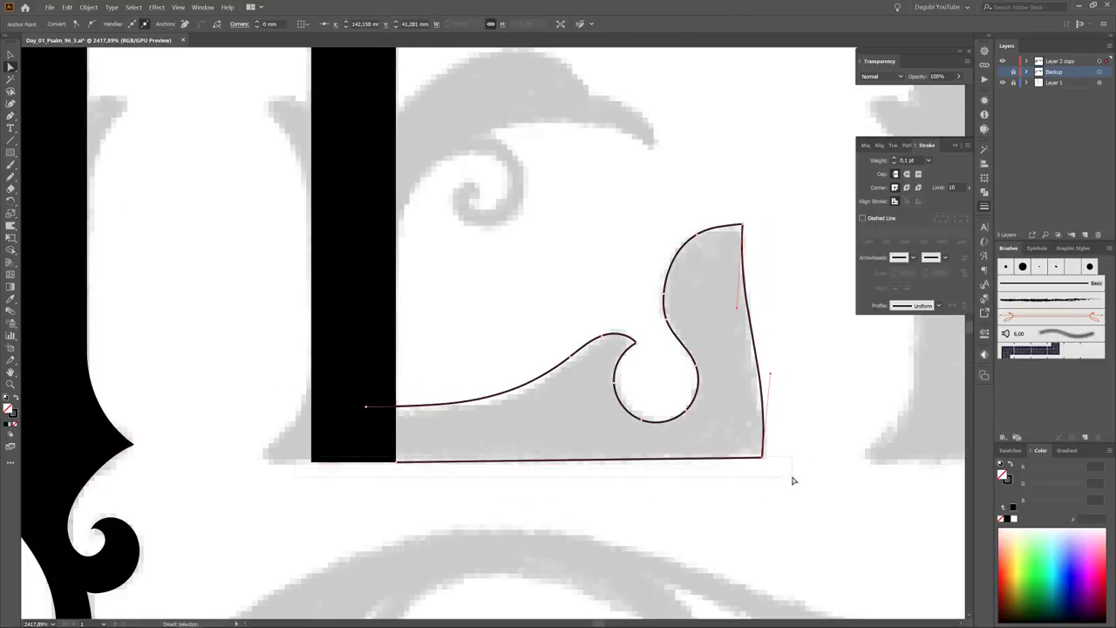
click(392, 356)
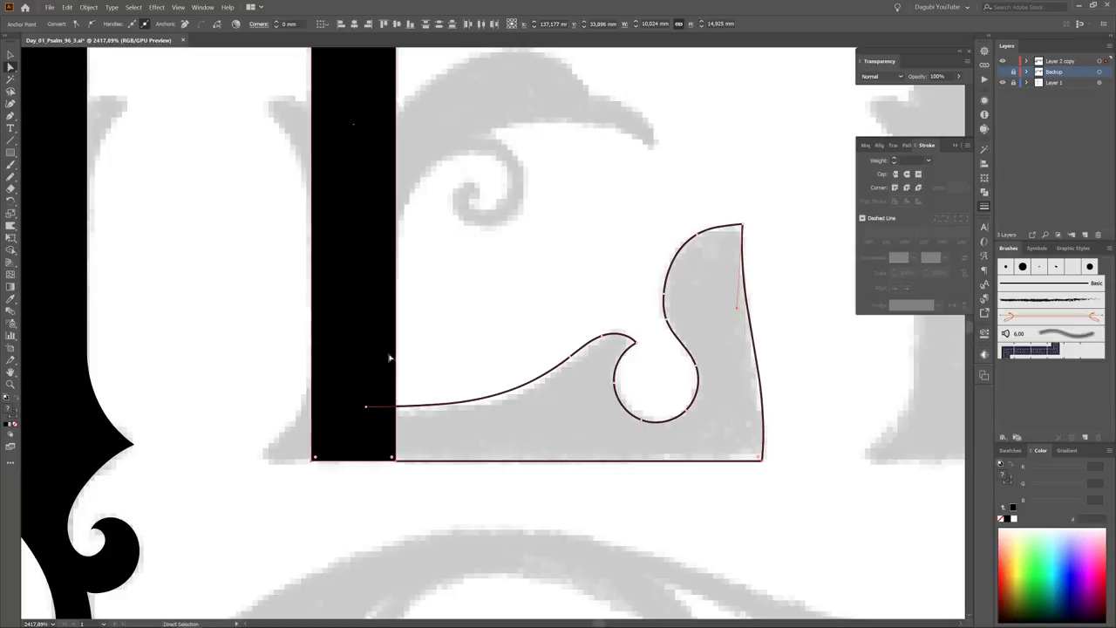
click(723, 289)
key(shift+x)
scroll(541, 518, down, 3)
Step: Remove the fill and join the serif outline's open ends into a closed path
scroll(592, 456, up, 2)
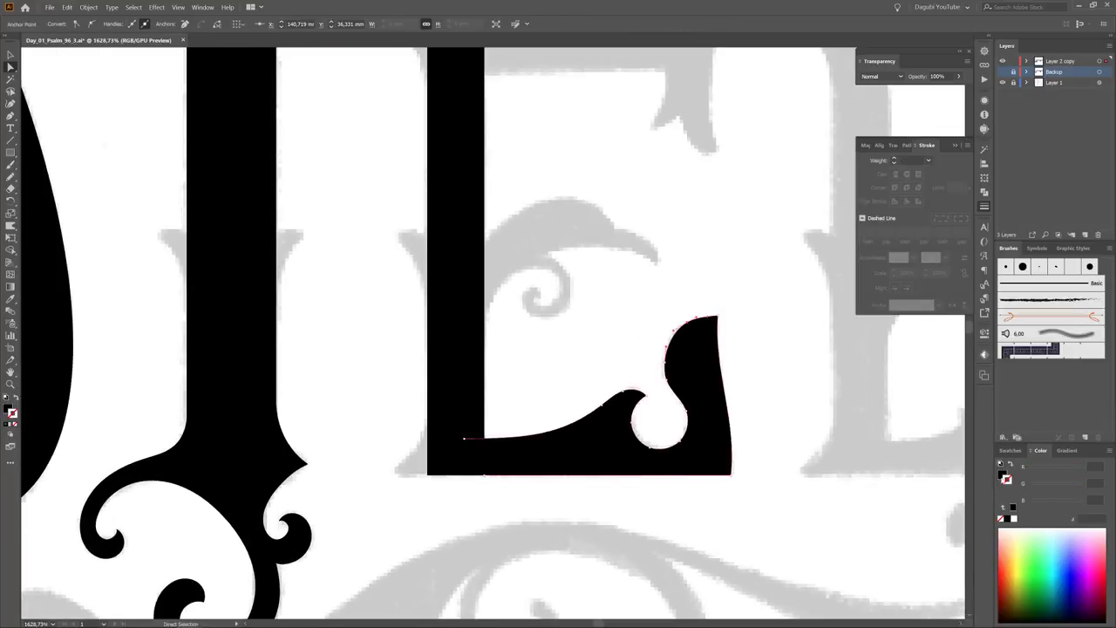
key(slash)
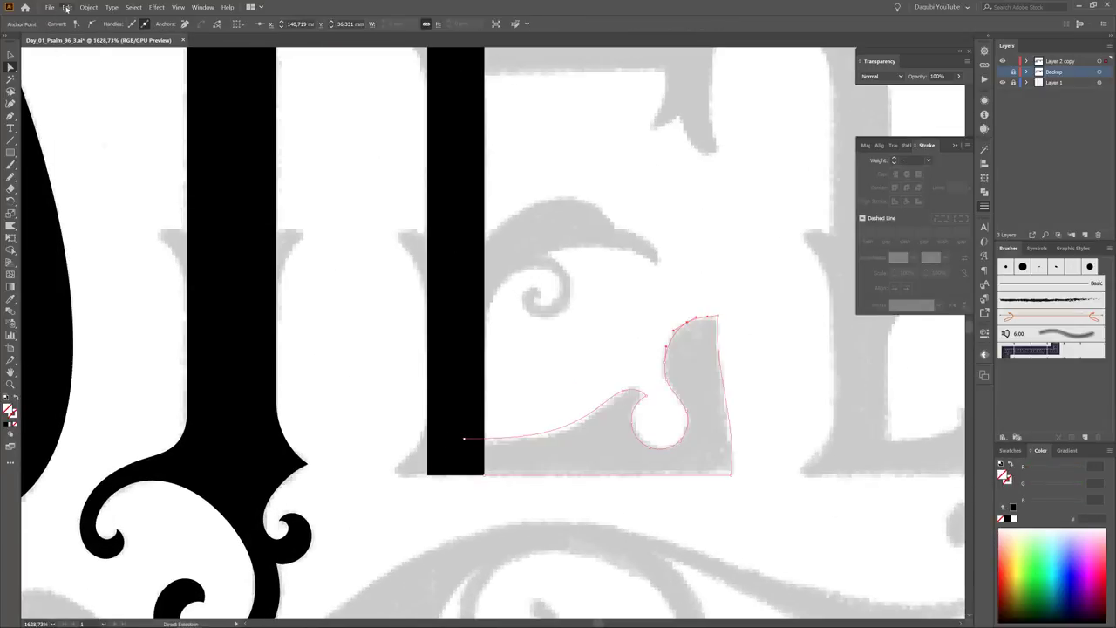
click(88, 7)
click(225, 207)
click(652, 329)
scroll(483, 455, up, 3)
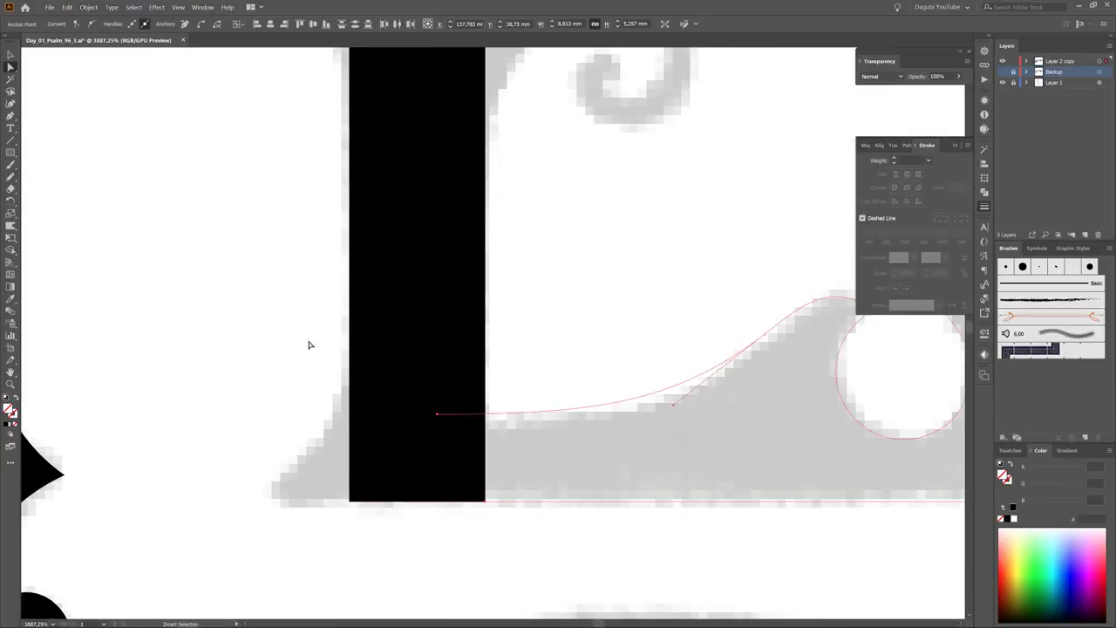
click(88, 7)
click(228, 207)
scroll(620, 448, down, 3)
scroll(614, 439, down, 1)
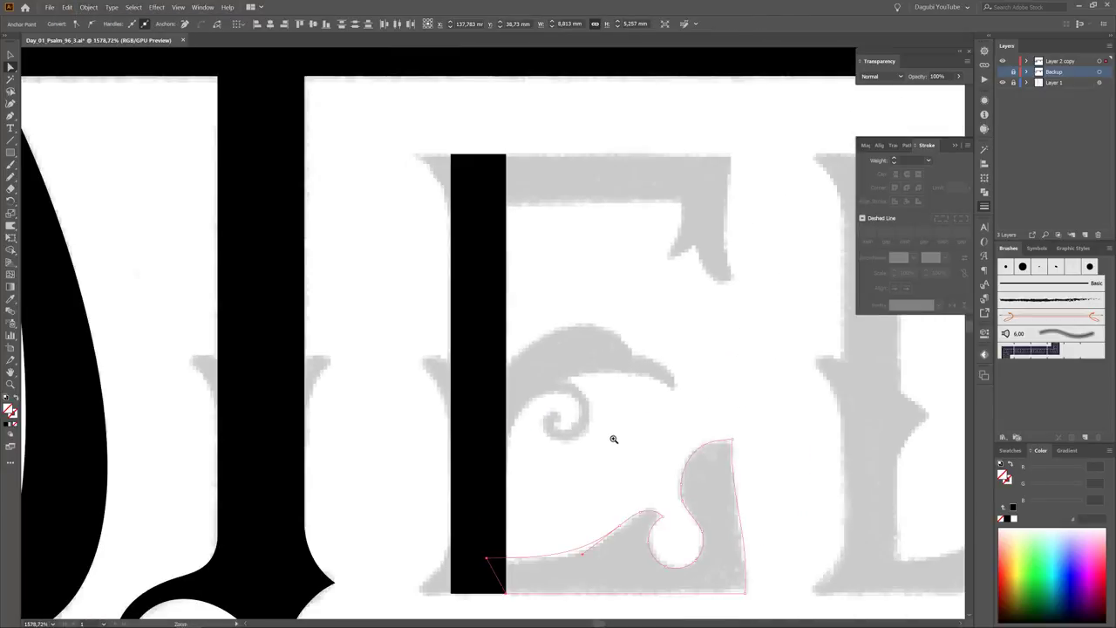
scroll(573, 391, up, 2)
key(ctrl+shift+a)
Step: Trace the leaf curl beneath the arm as a curved shape and fill it black
key(n)
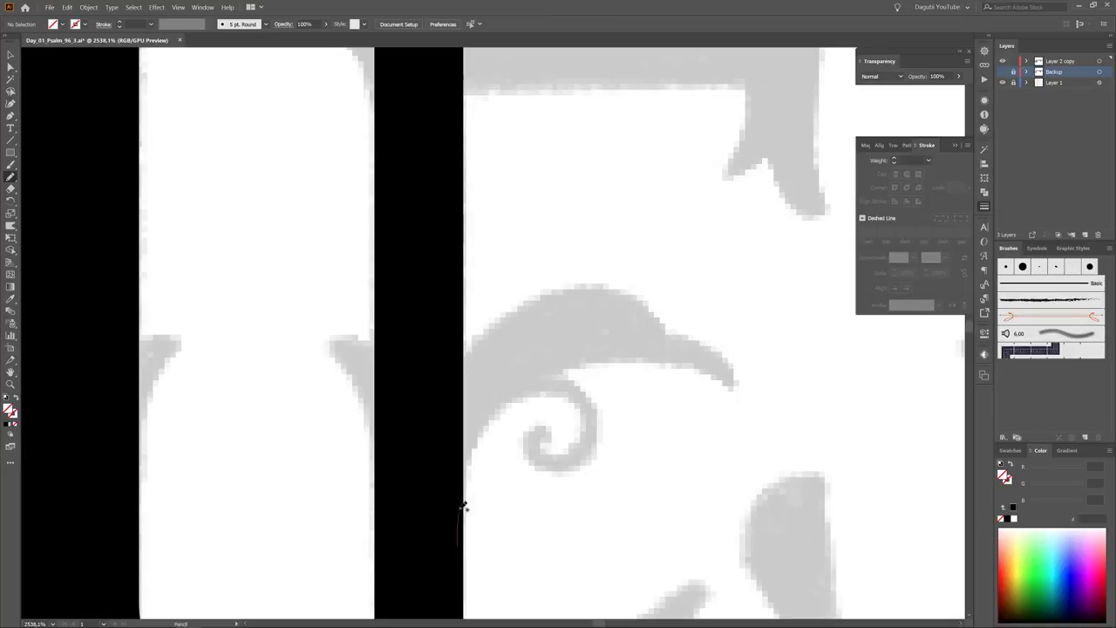
drag(696, 364, 734, 394)
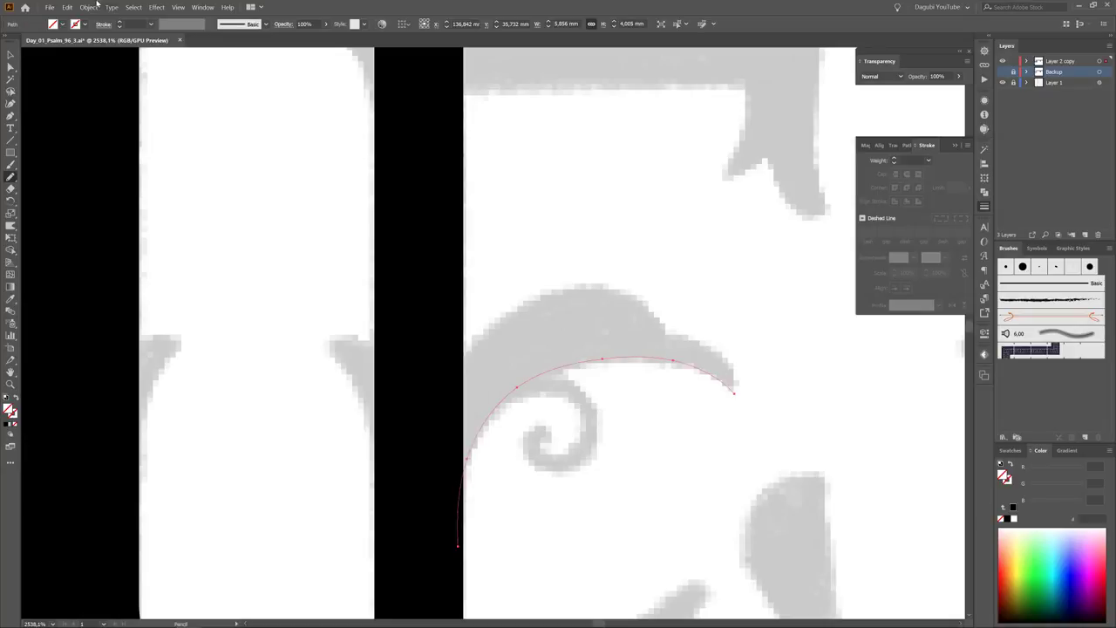
click(68, 7)
click(87, 17)
drag(462, 486, 734, 389)
key(a)
mouse_move(631, 436)
mouse_down()
mouse_move(577, 373)
mouse_move(518, 366)
mouse_up()
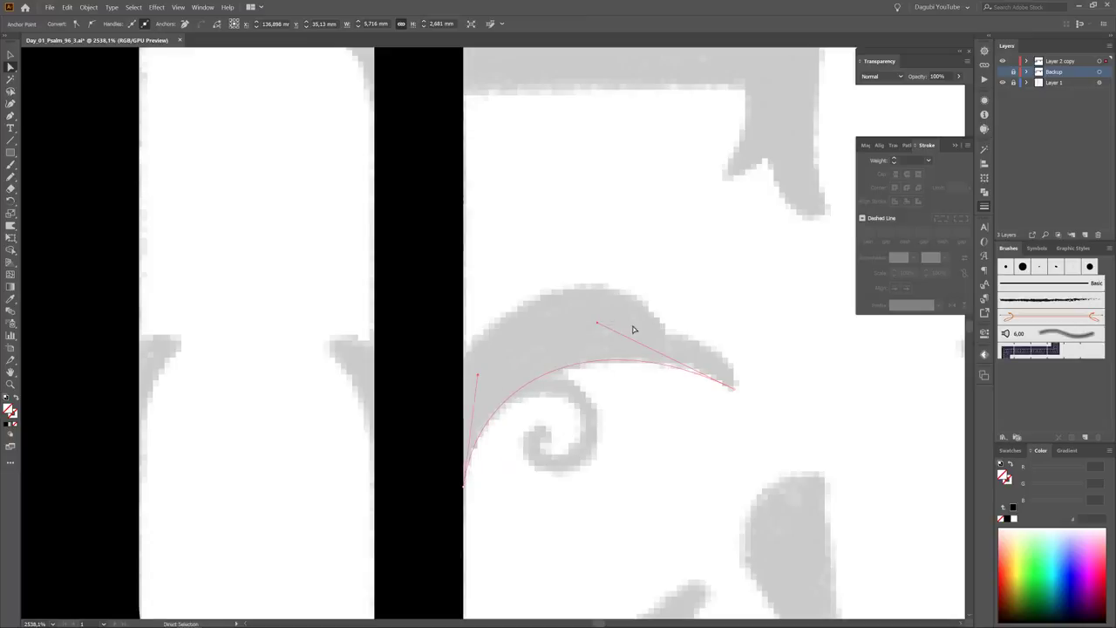
drag(597, 323, 617, 329)
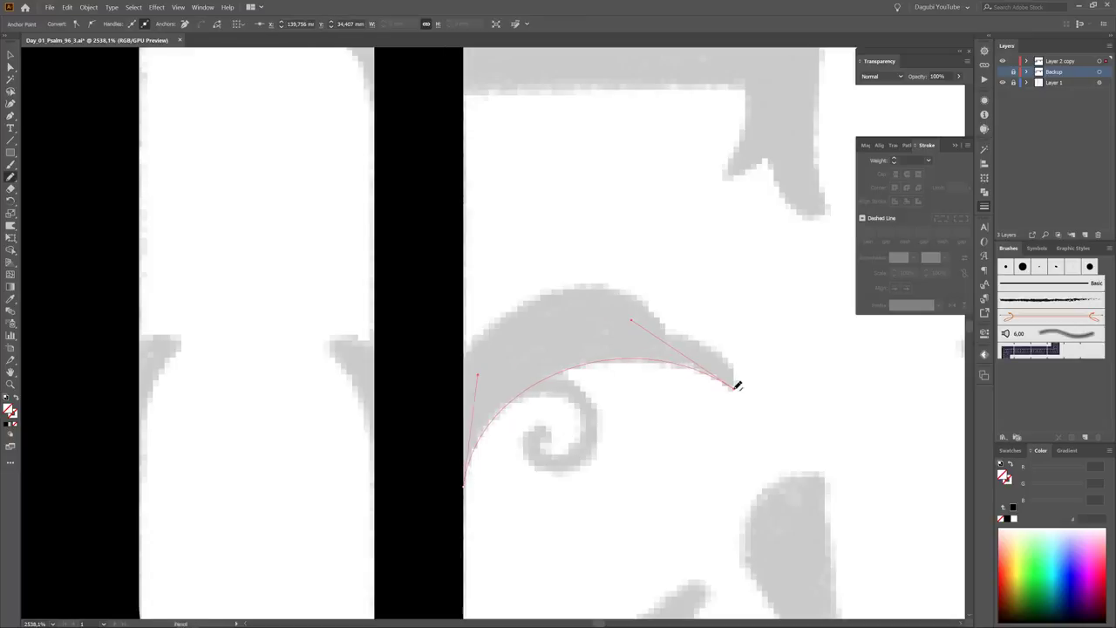
drag(706, 342, 636, 315)
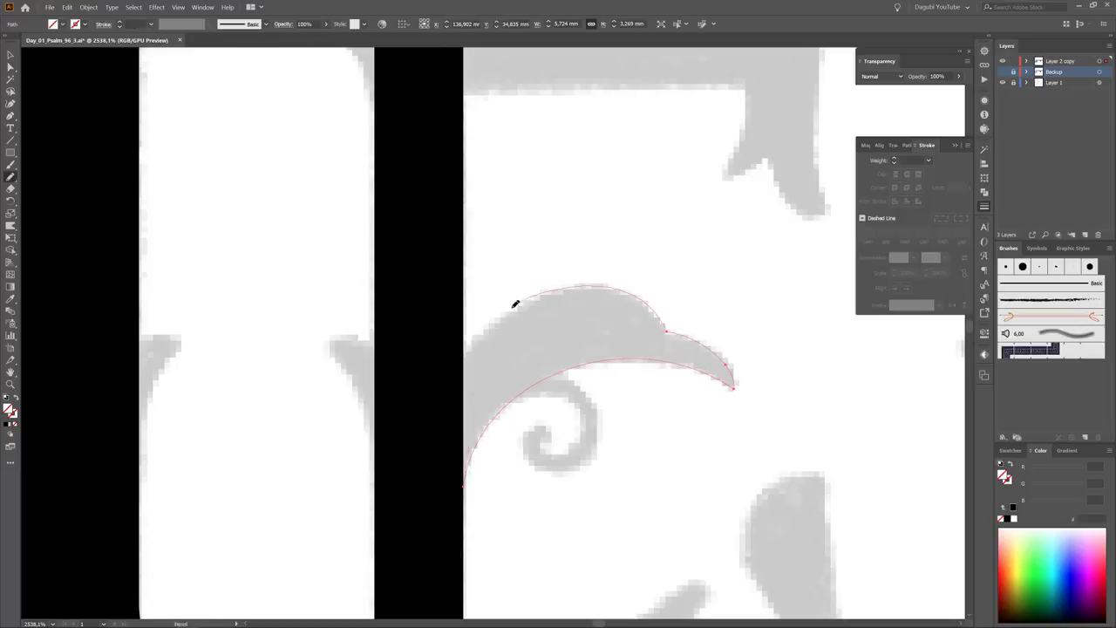
click(1008, 519)
scroll(540, 369, up, 2)
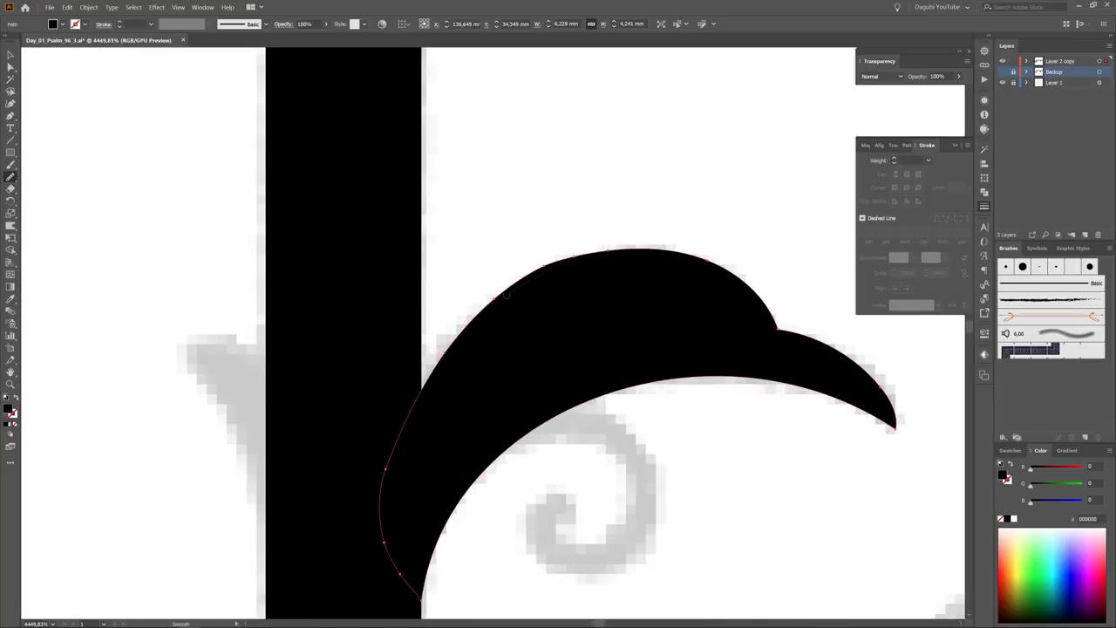
Step: Draw the spiral curl under the middle arm in solid black and start the bottom serif
scroll(542, 421, down, 2)
scroll(592, 428, up, 2)
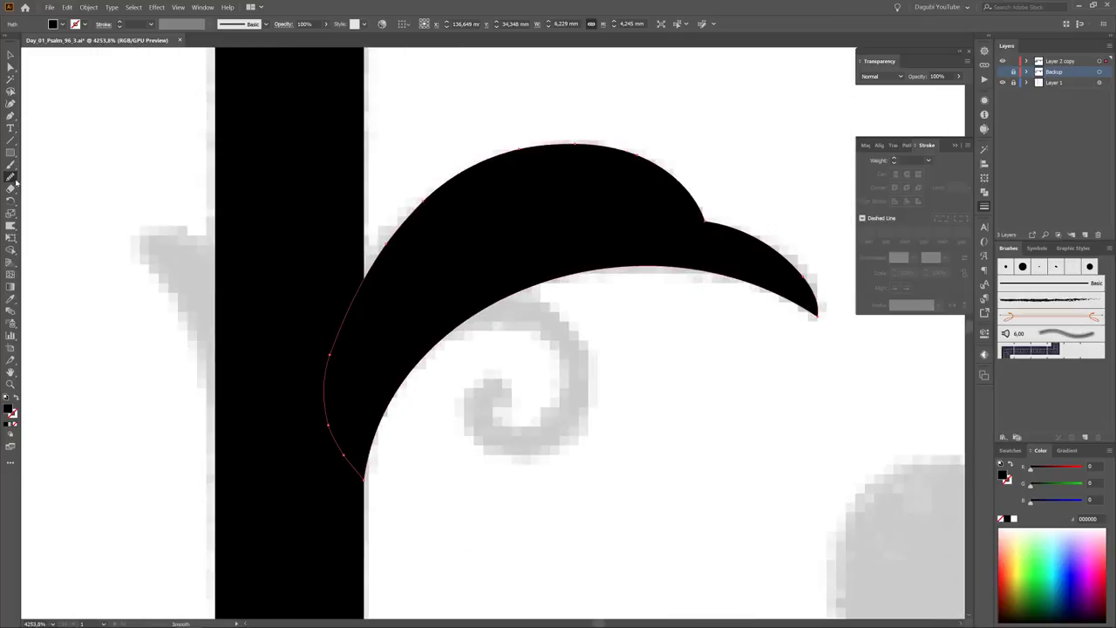
key(ctrl+shift+a)
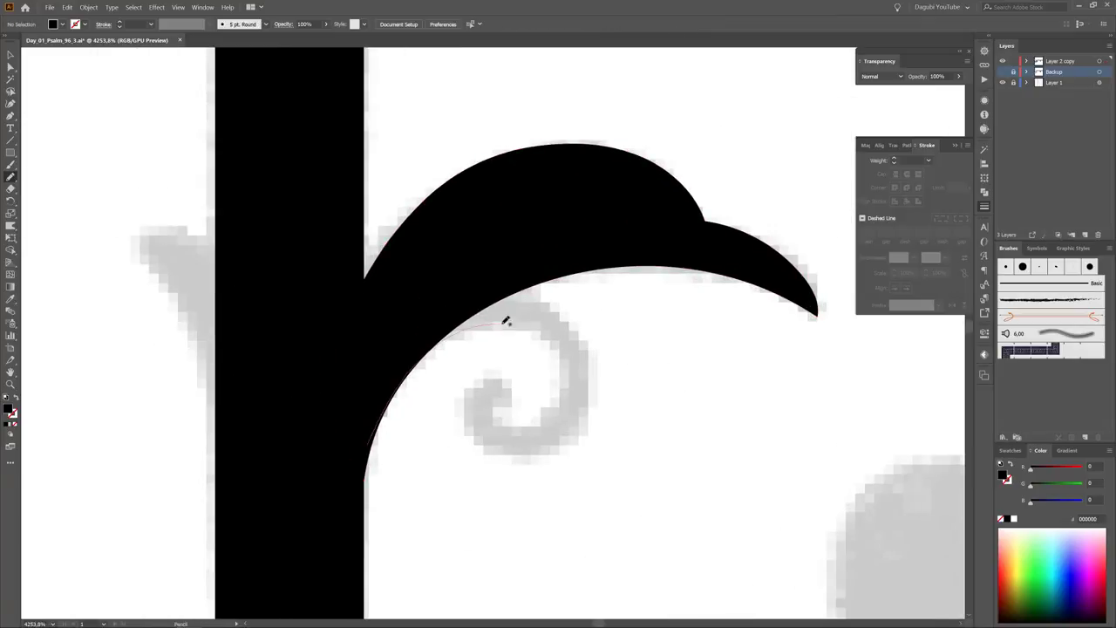
drag(541, 417, 497, 403)
key(slash)
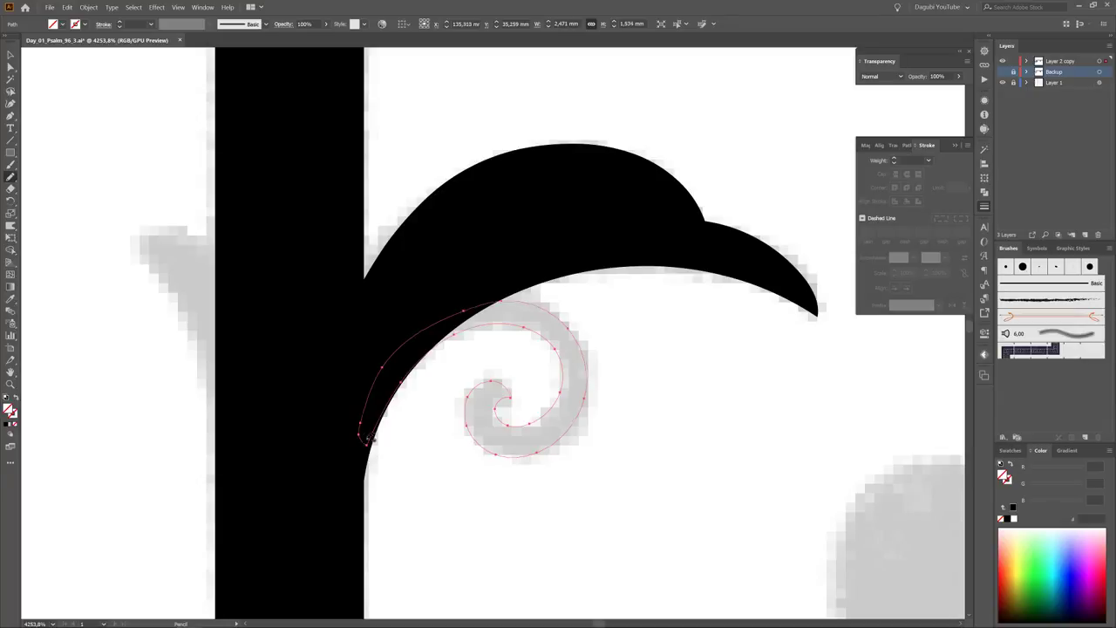
key(ctrl+z)
scroll(797, 523, down, 5)
mouse_move(623, 369)
mouse_down()
mouse_move(456, 448)
mouse_move(632, 351)
mouse_up()
Step: Duplicate the bottom serif at the E's top, align it, and delete its curl anchors
key(a)
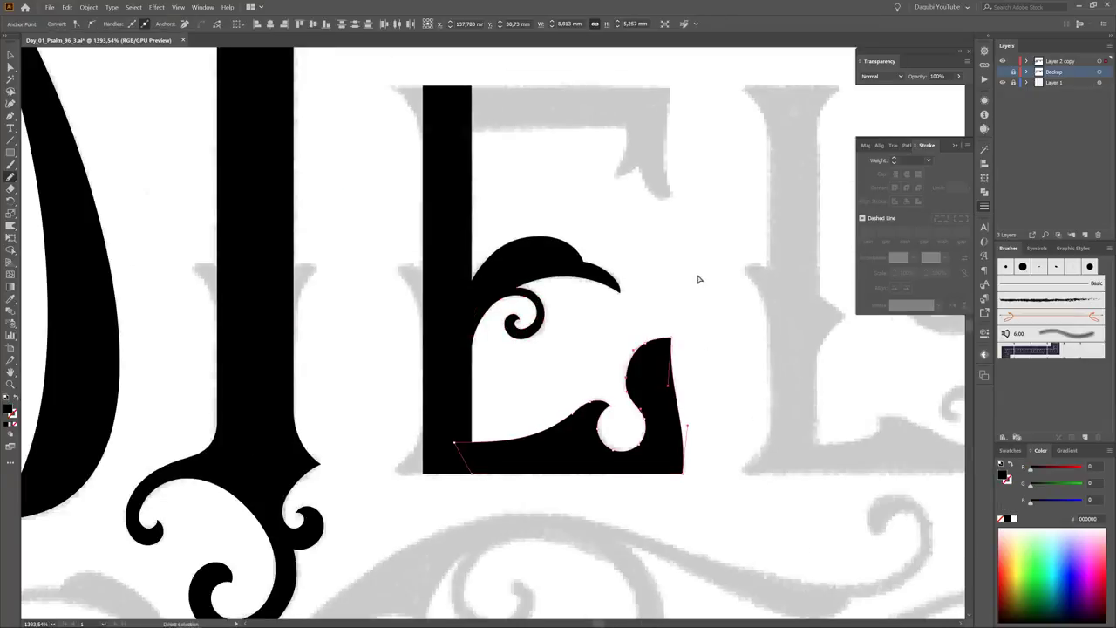
key(v)
drag(553, 474, 563, 255)
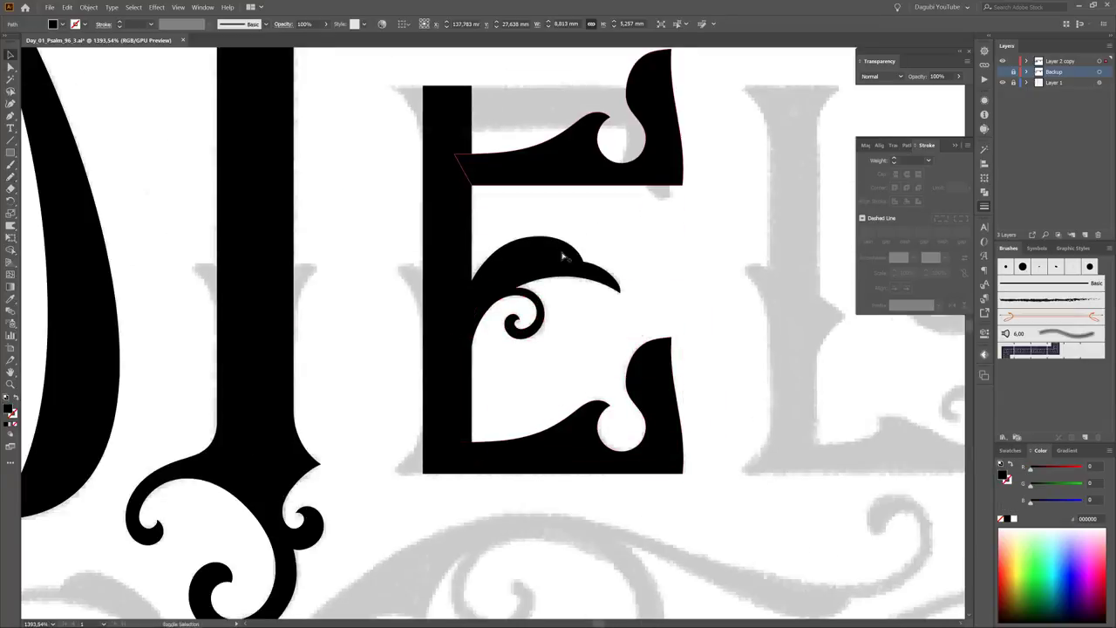
scroll(605, 281, up, 5)
key(a)
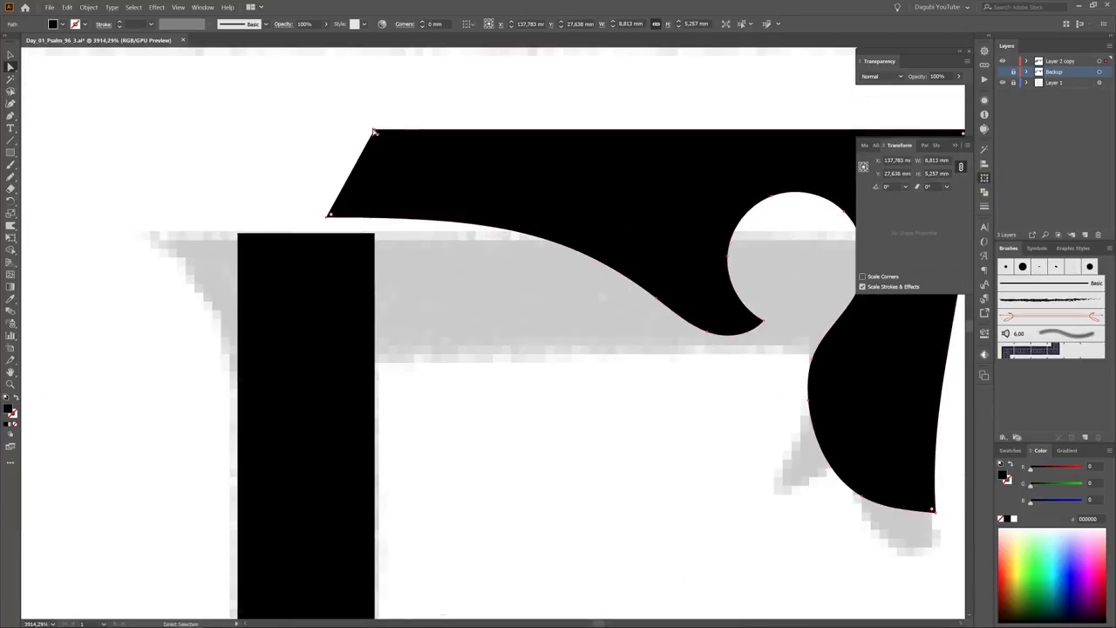
drag(374, 132, 374, 234)
scroll(582, 293, down, 5)
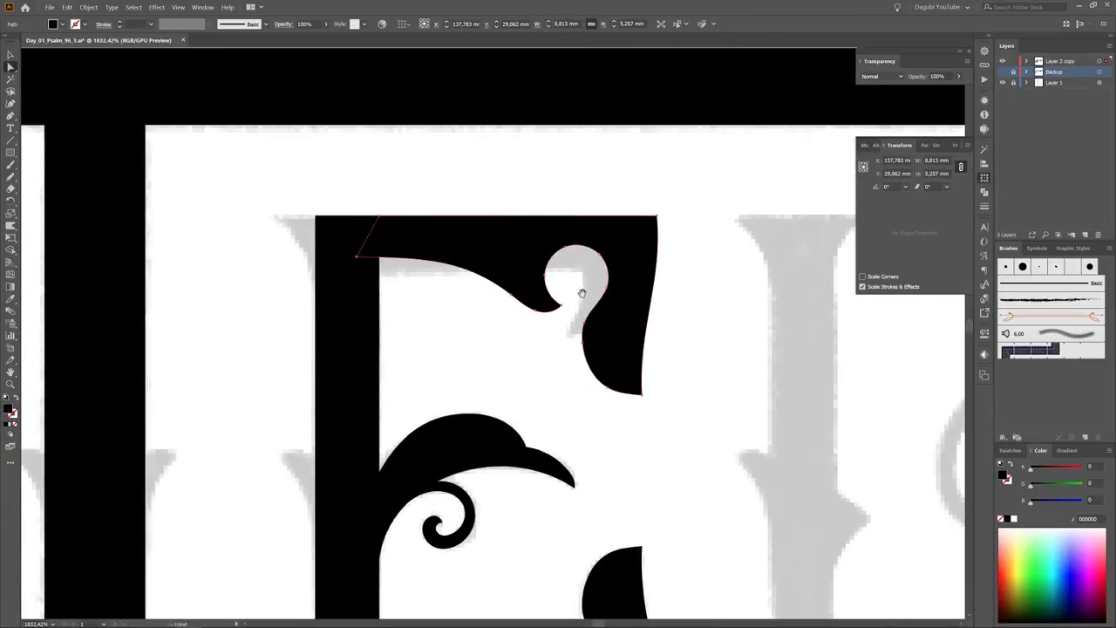
scroll(706, 334, down, 3)
scroll(705, 273, up, 1)
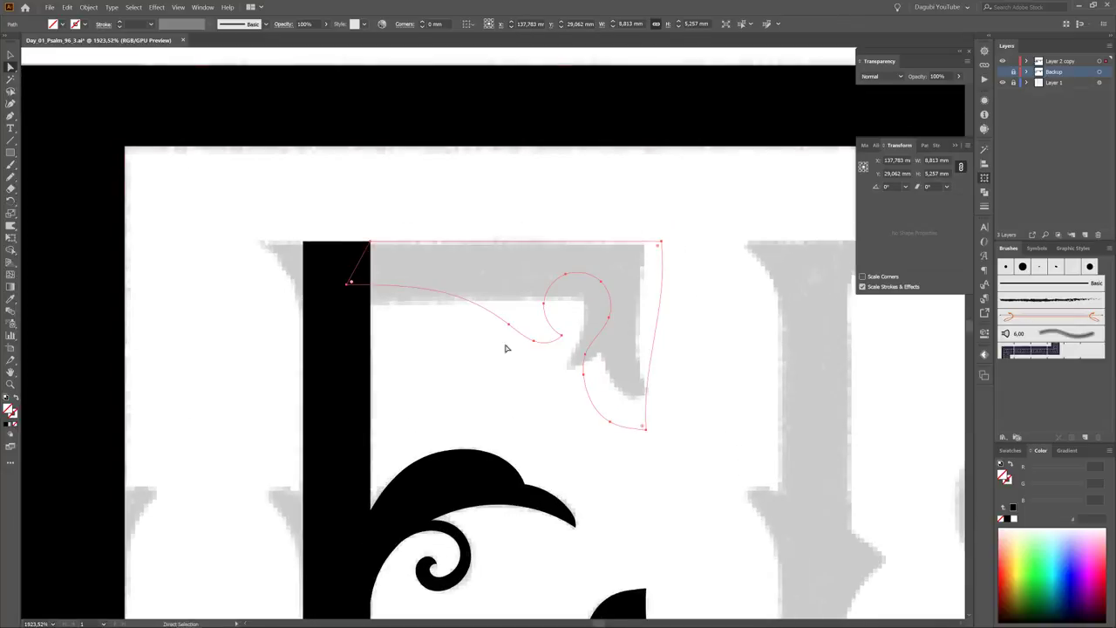
drag(651, 347, 667, 431)
key(Delete)
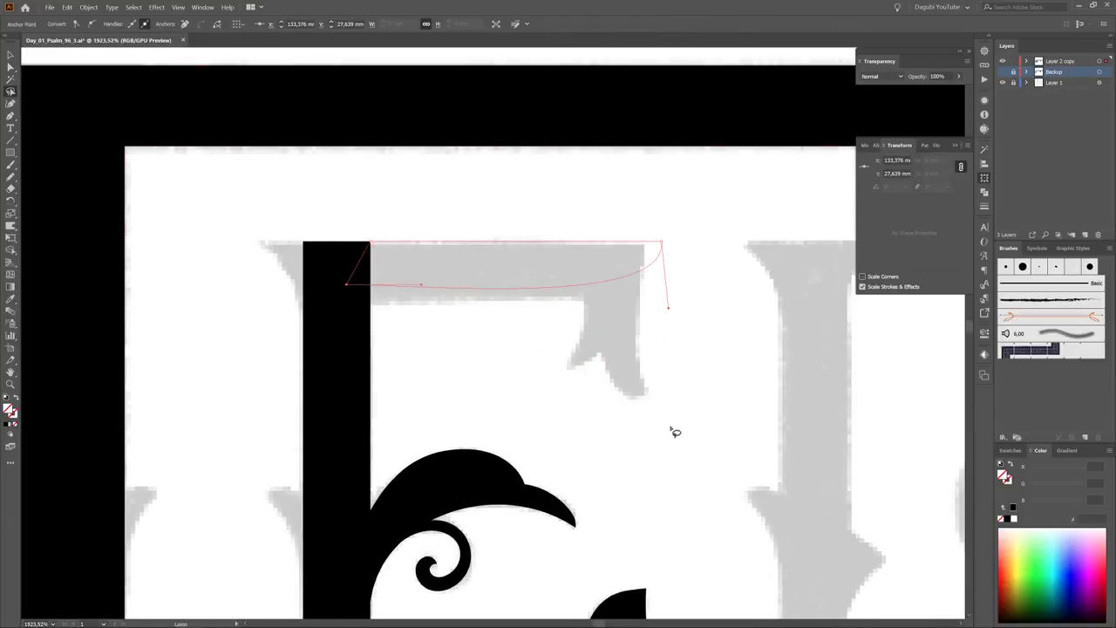
Step: Give the top arm path a black 0.1 pt outline
click(11, 68)
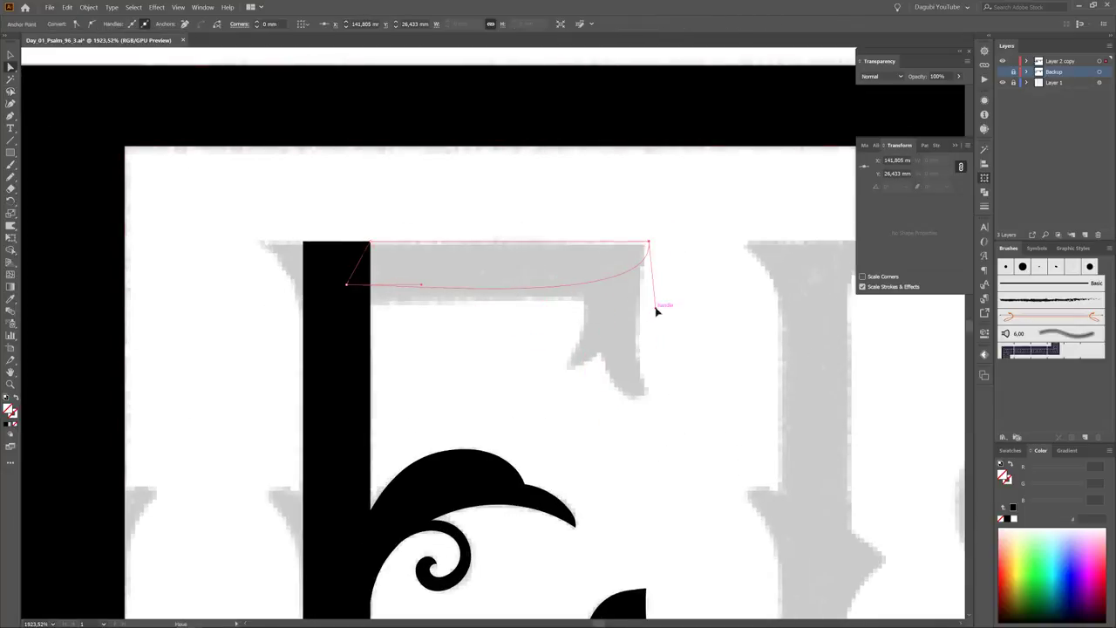
click(19, 176)
scroll(614, 352, up, 2)
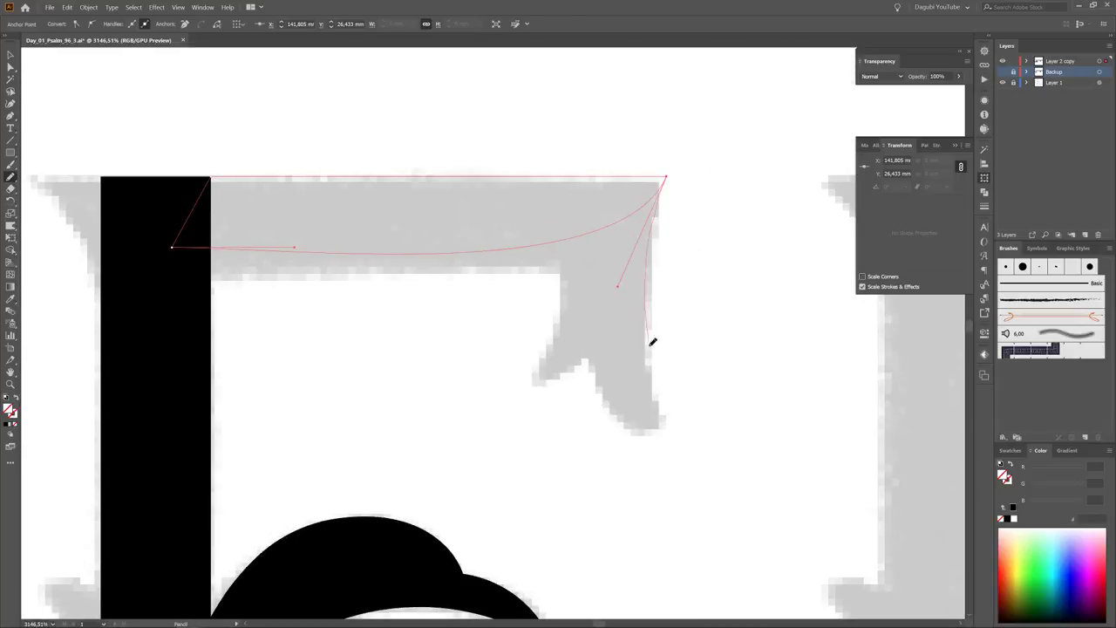
ctrl+click(652, 342)
drag(668, 423, 810, 308)
scroll(645, 373, down, 5)
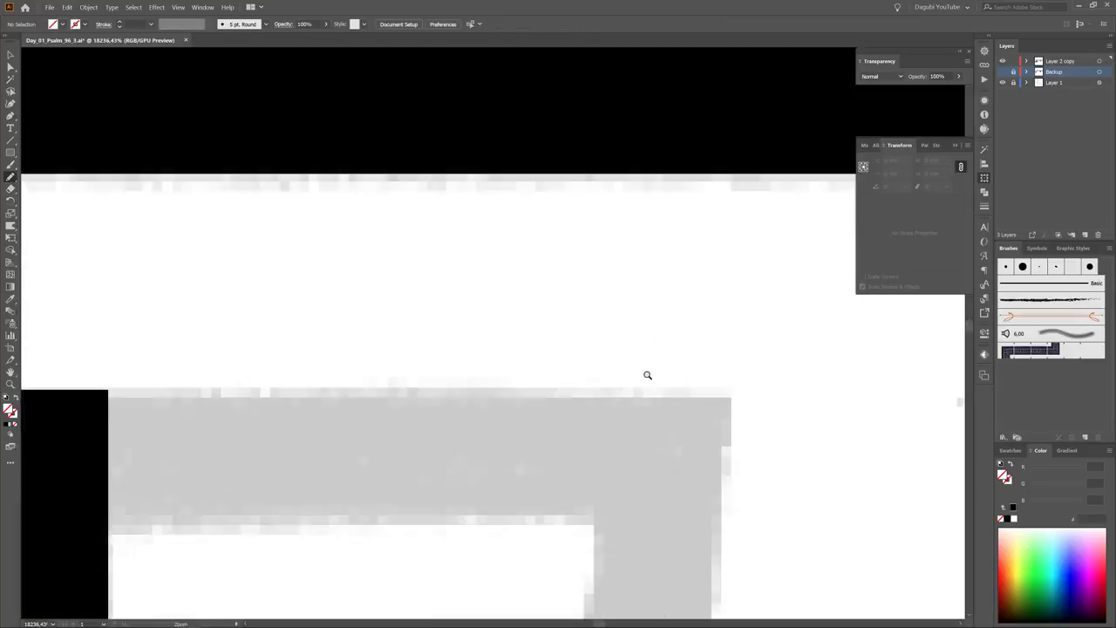
click(983, 205)
click(929, 161)
click(938, 181)
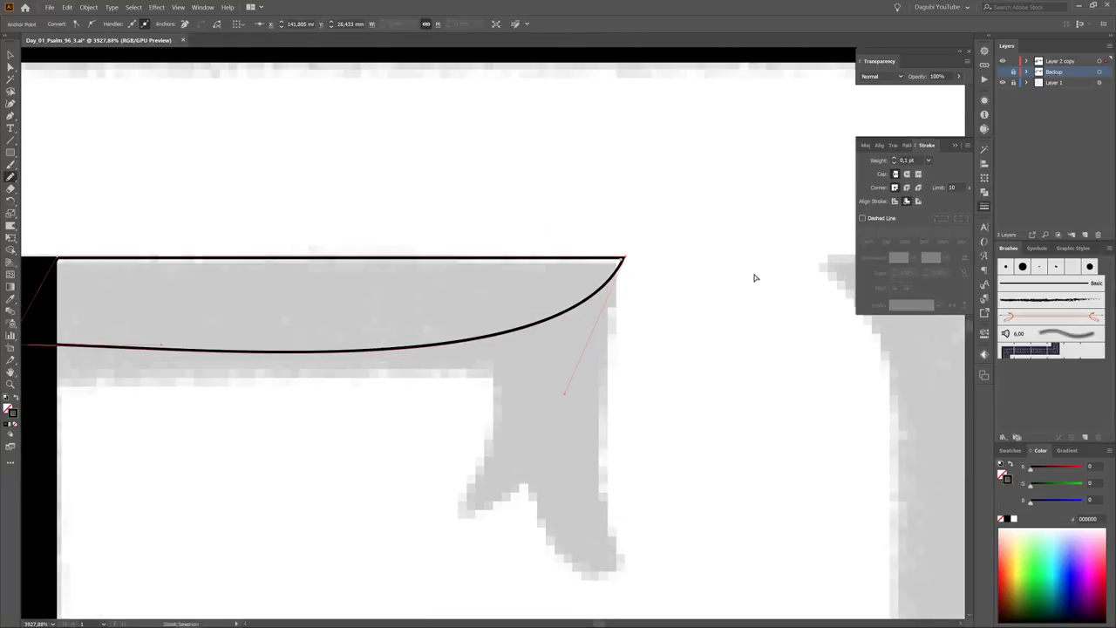
scroll(609, 129, down, 2)
Step: Trace the drooping serif's outline with its inner notch, left tip and curved edges
drag(596, 420, 601, 442)
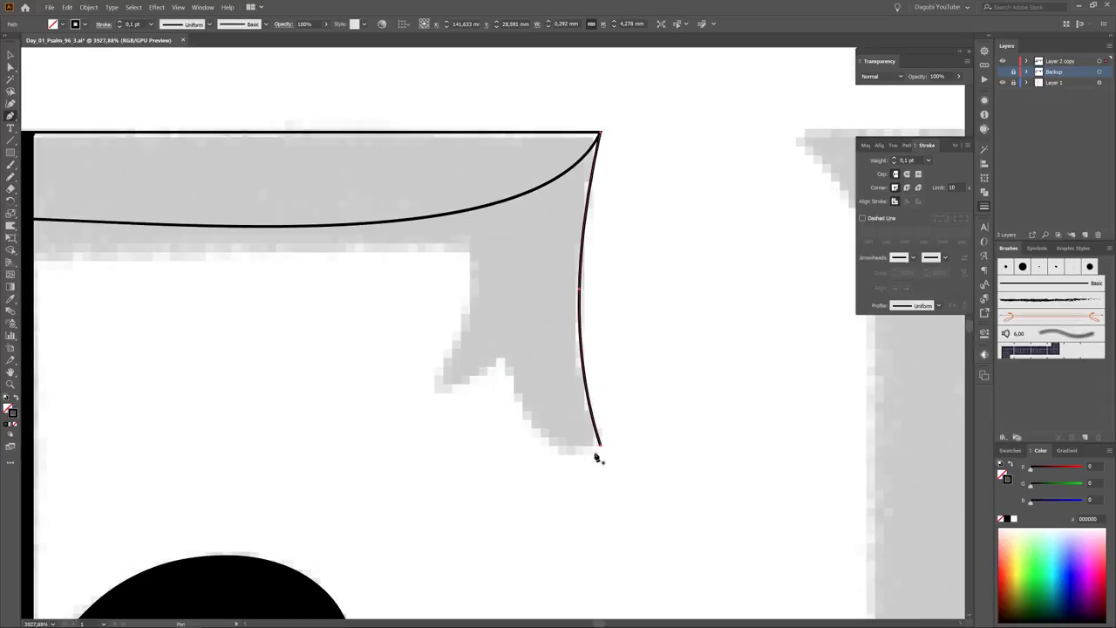
click(599, 444)
click(507, 355)
click(426, 382)
click(475, 190)
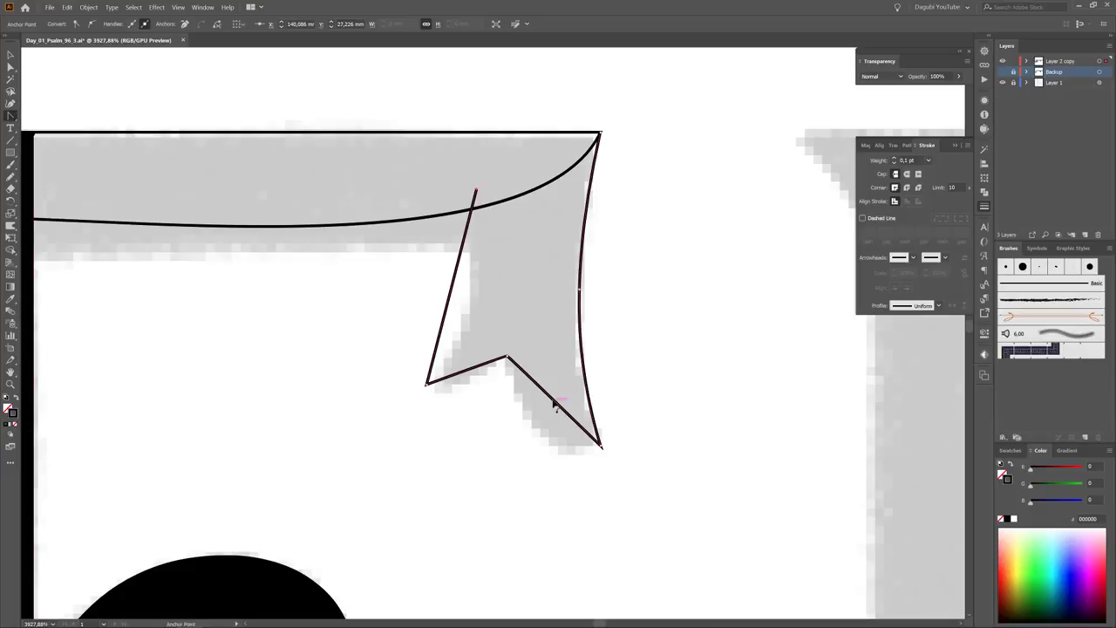
drag(554, 405, 590, 480)
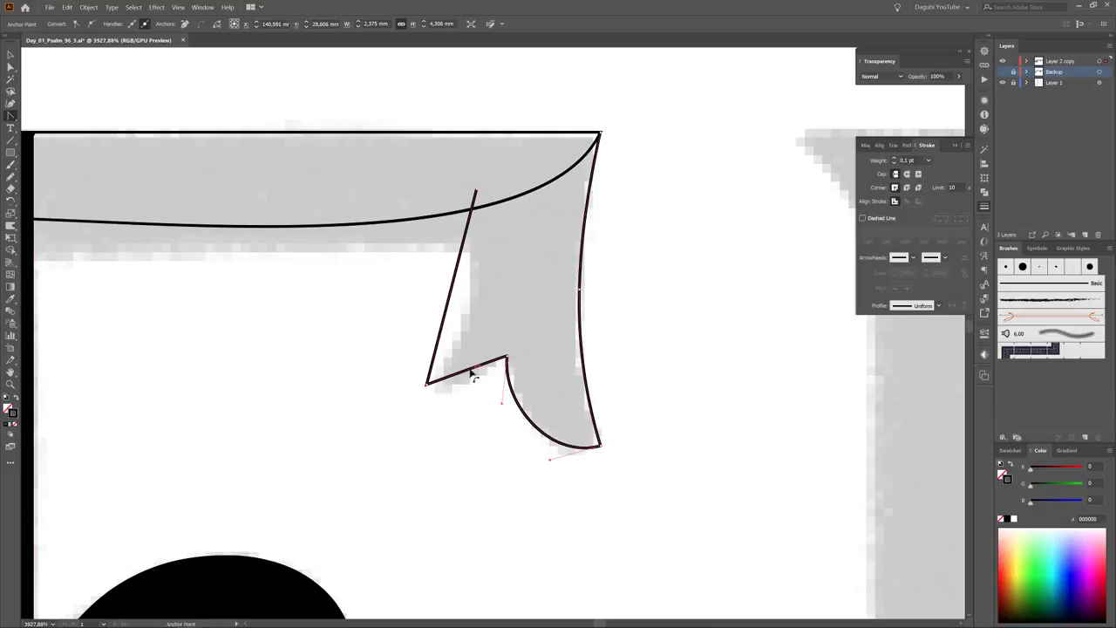
drag(471, 384, 497, 370)
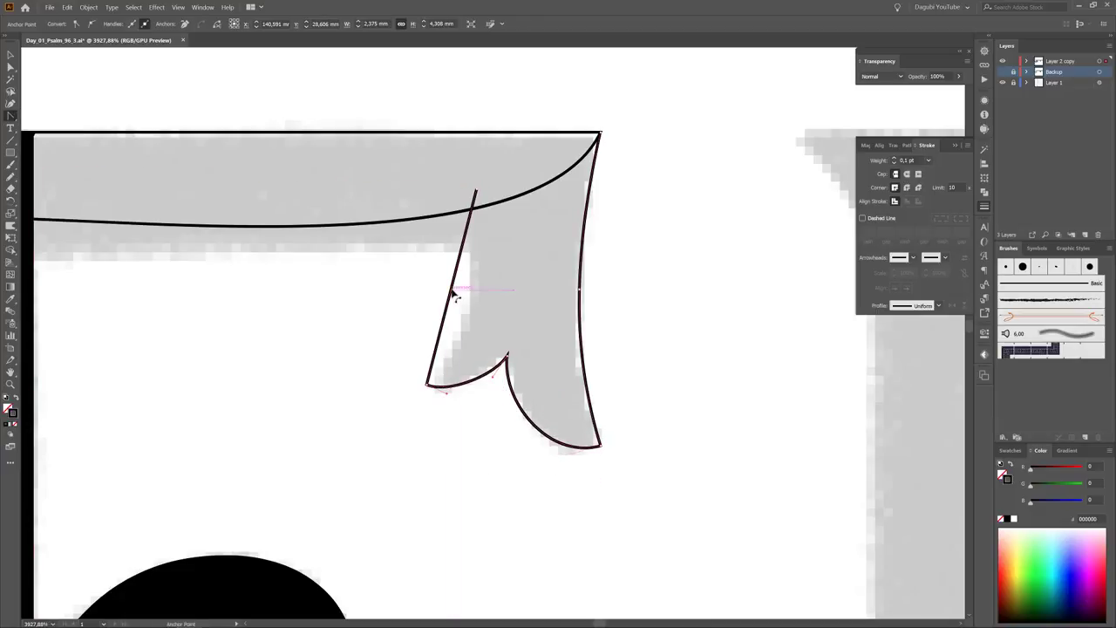
Step: Move the arm's lower-left anchor and convert it to a sharp corner
key(ctrl+shift+a)
key(v)
scroll(524, 350, down, 2)
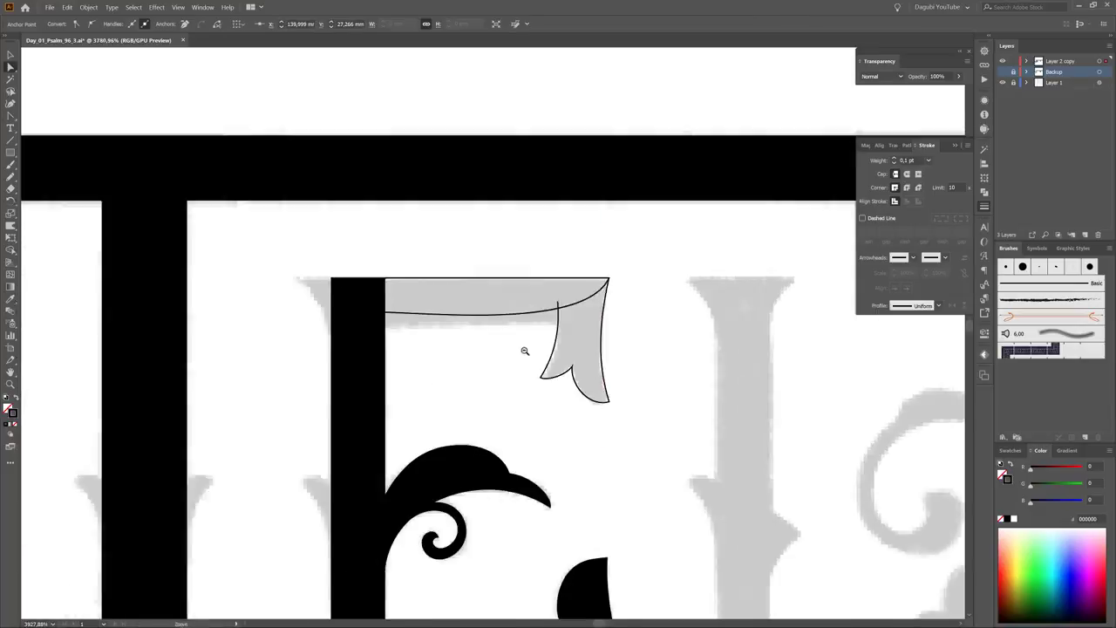
scroll(523, 350, up, 2)
drag(293, 254, 254, 273)
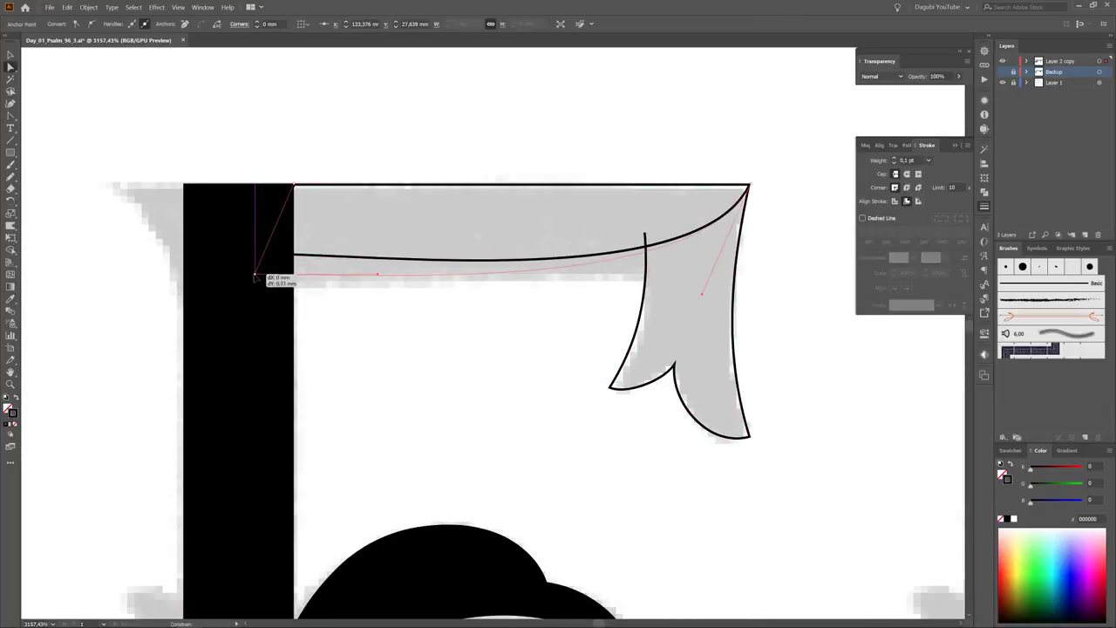
drag(10, 116, 24, 122)
click(52, 128)
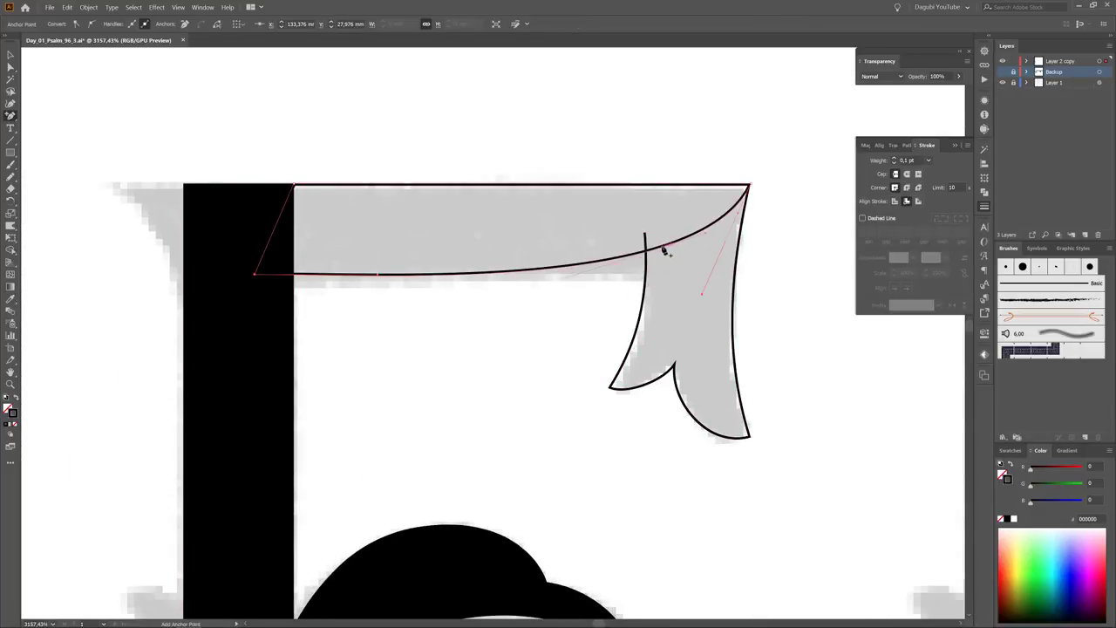
click(76, 23)
Step: Level the arm's bottom edge and swap its outline for a solid black fill
key(a)
drag(662, 259, 660, 271)
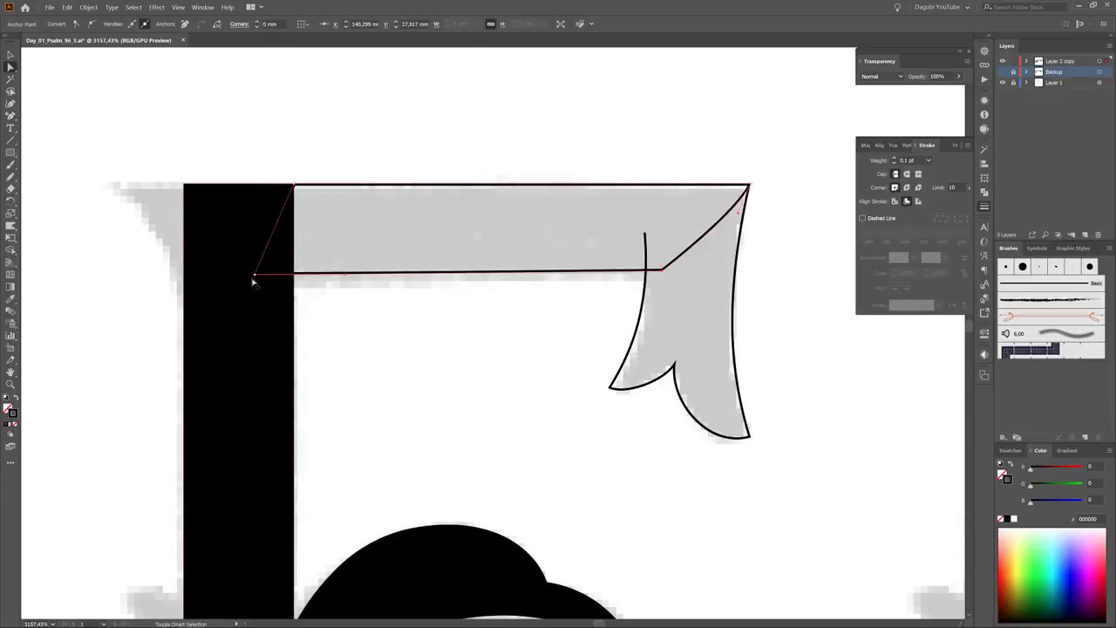
drag(254, 273, 258, 269)
scroll(660, 419, down, 5)
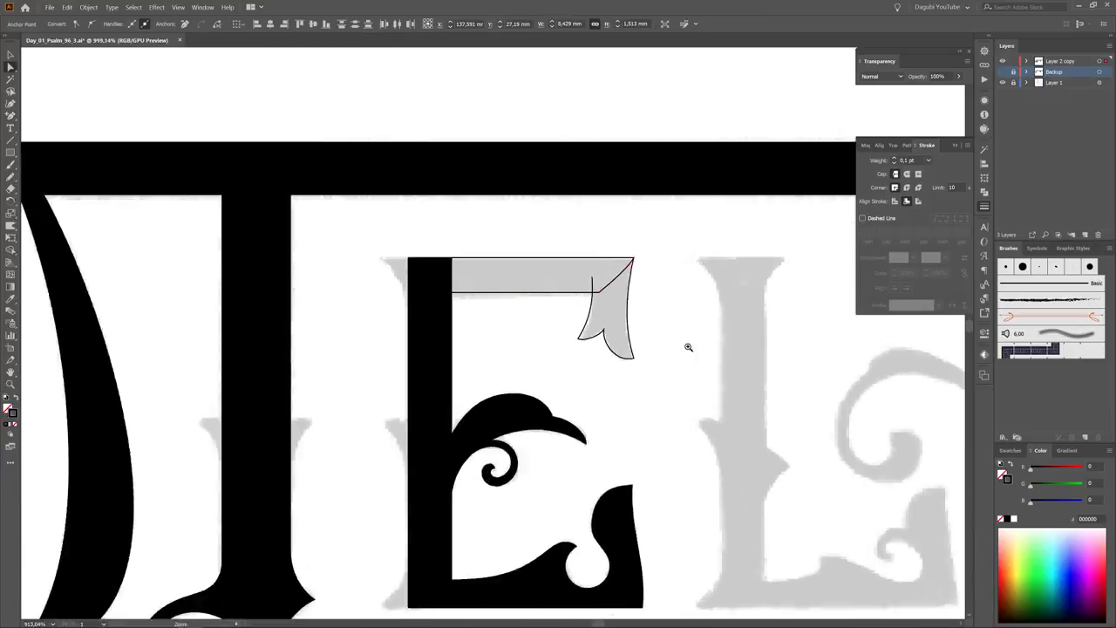
scroll(685, 279, up, 4)
key(v)
key(shift+x)
Step: Unite the top arm pieces into a single shape
click(984, 192)
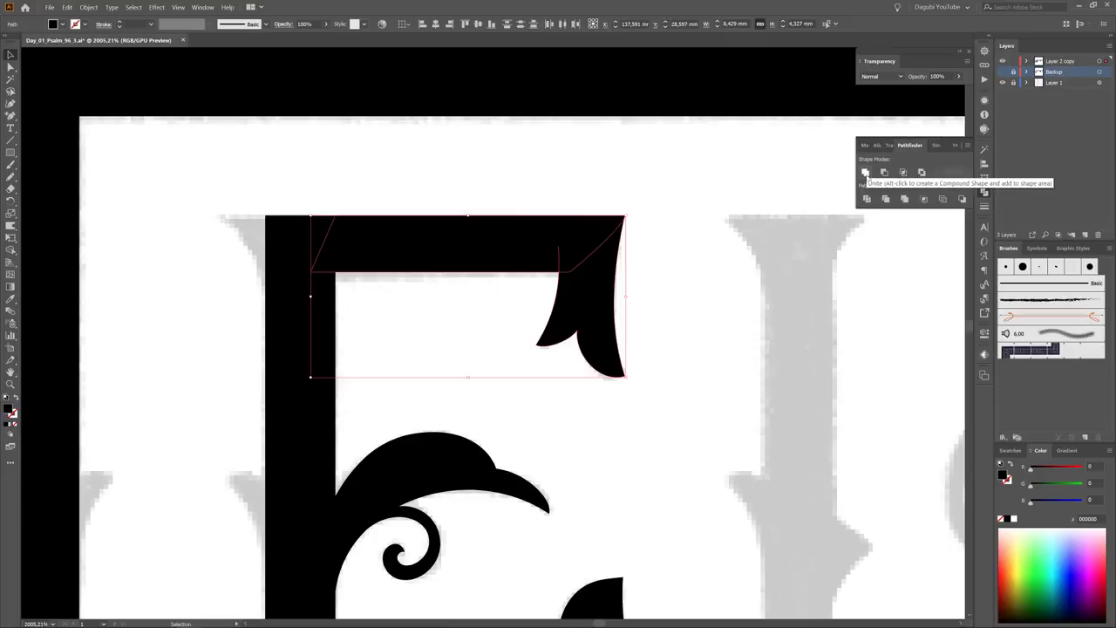
scroll(584, 344, down, 5)
scroll(474, 202, down, 3)
scroll(474, 201, up, 5)
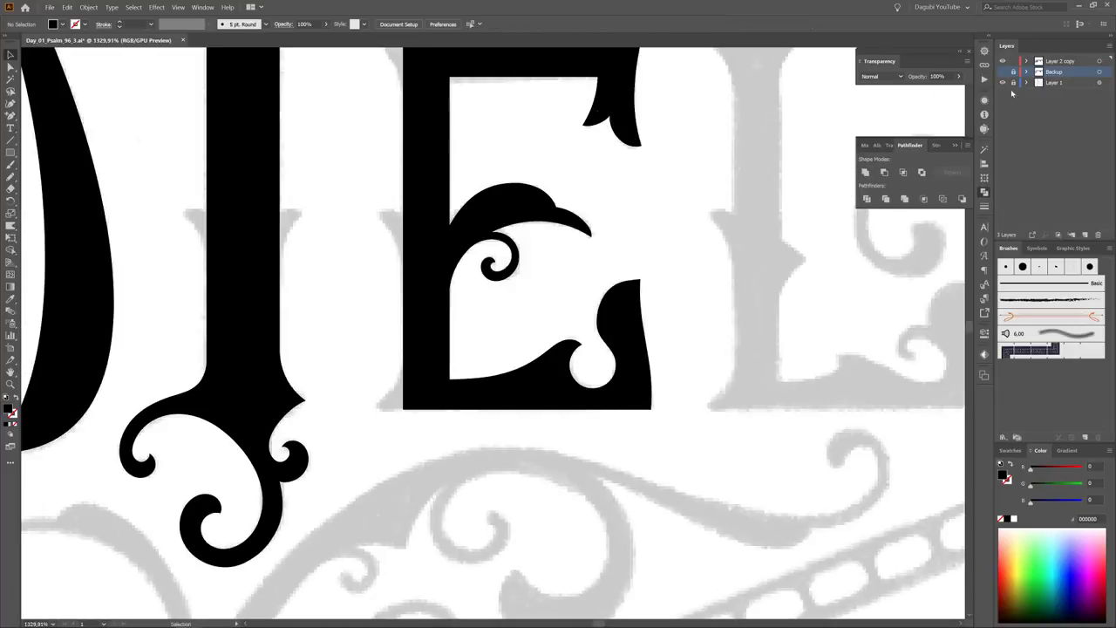
scroll(740, 283, up, 5)
Step: Reshape the bottom serif's inner curve, left edge and top-edge anchor
click(610, 305)
drag(568, 320, 583, 358)
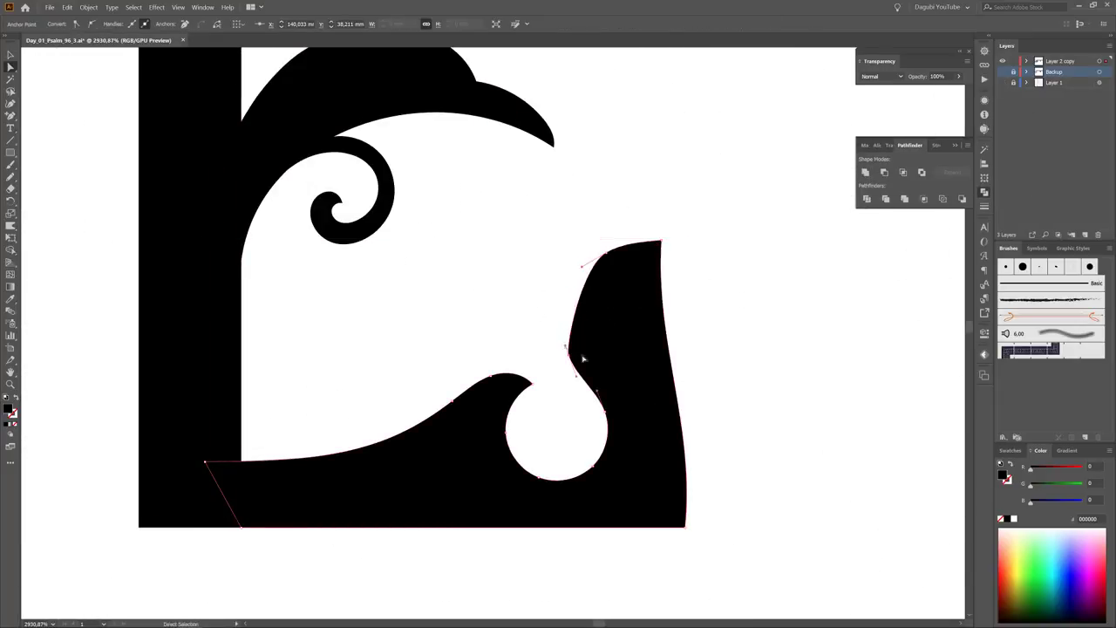
drag(550, 310, 549, 307)
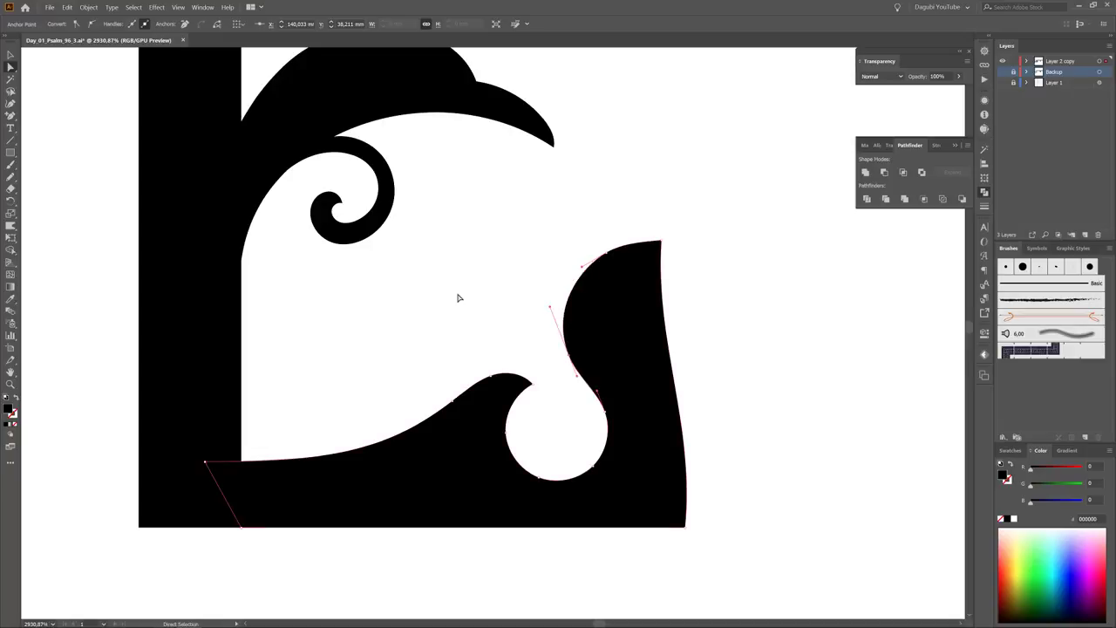
click(548, 300)
click(616, 253)
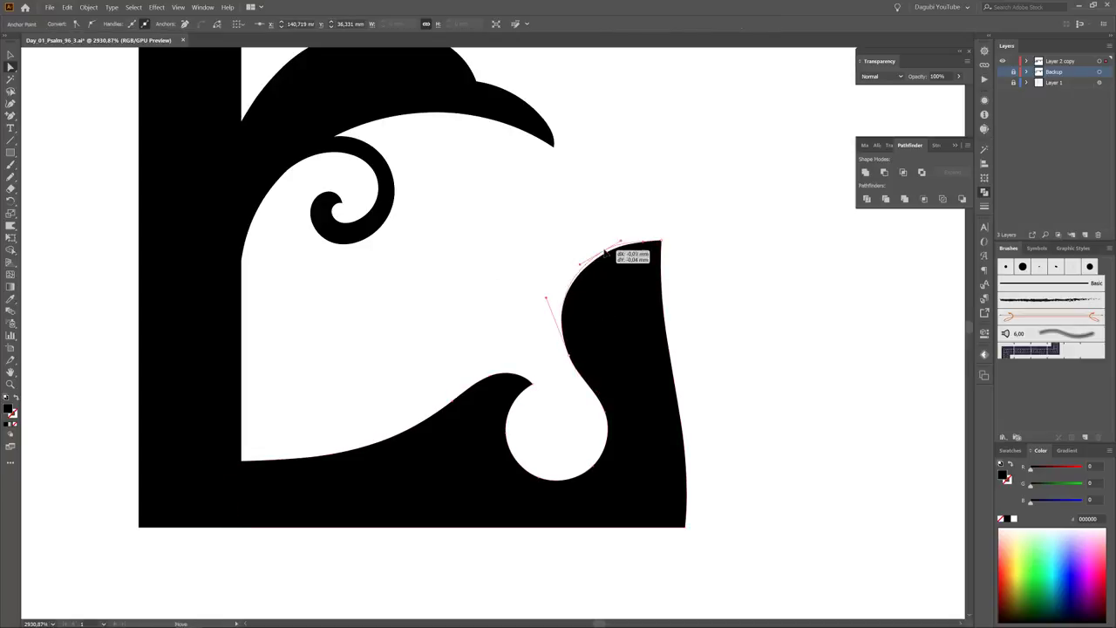
click(642, 238)
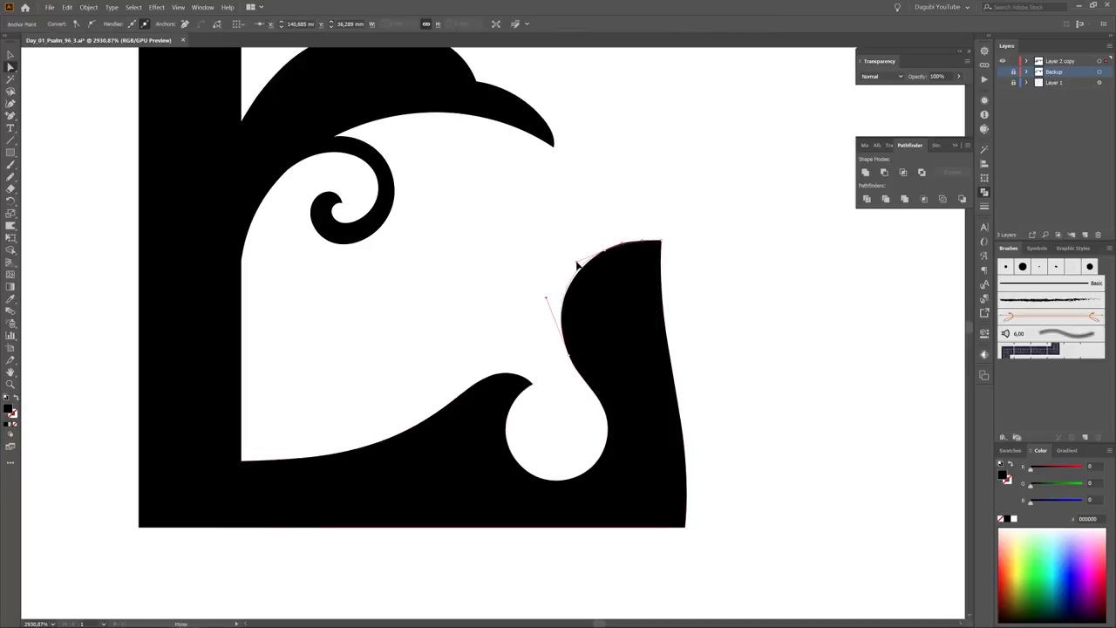
click(788, 282)
Step: Raise a base anchor of the bottom serif slightly, then view the whole E
scroll(698, 361, down, 5)
scroll(576, 322, up, 2)
click(557, 189)
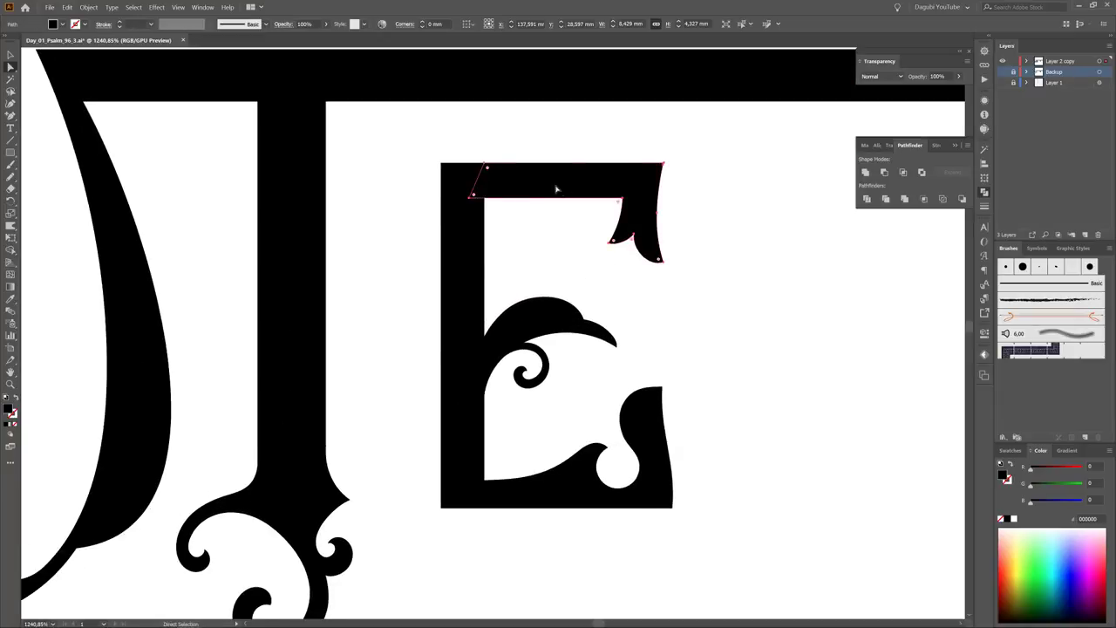
click(567, 493)
scroll(495, 501, up, 5)
drag(399, 424, 399, 389)
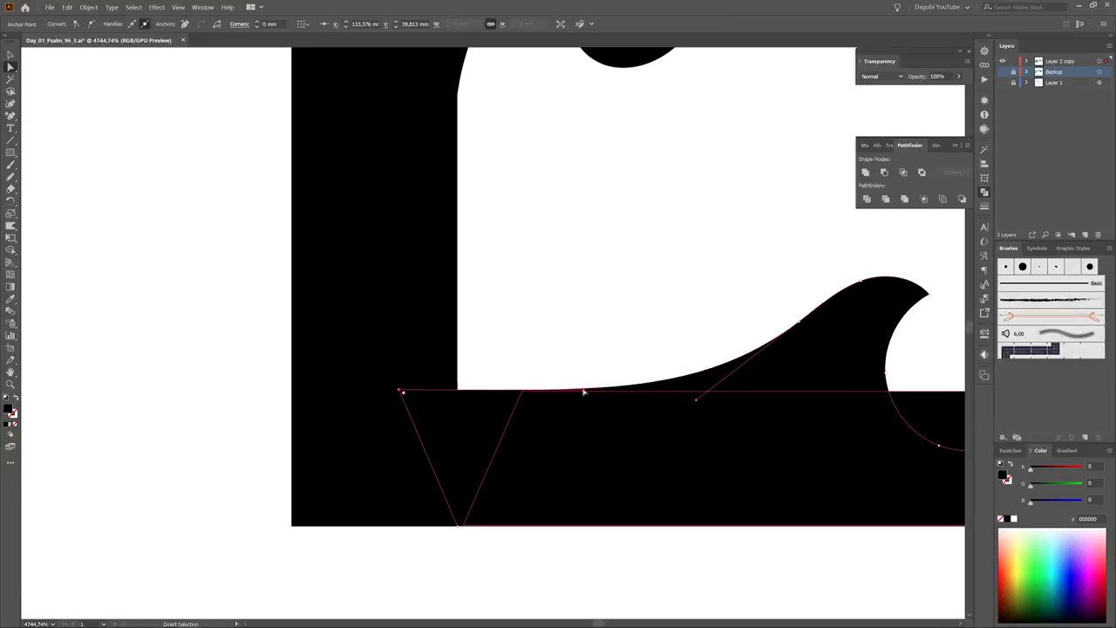
scroll(697, 401, down, 5)
key(ctrl+shift+a)
scroll(760, 303, down, 3)
drag(760, 303, 614, 361)
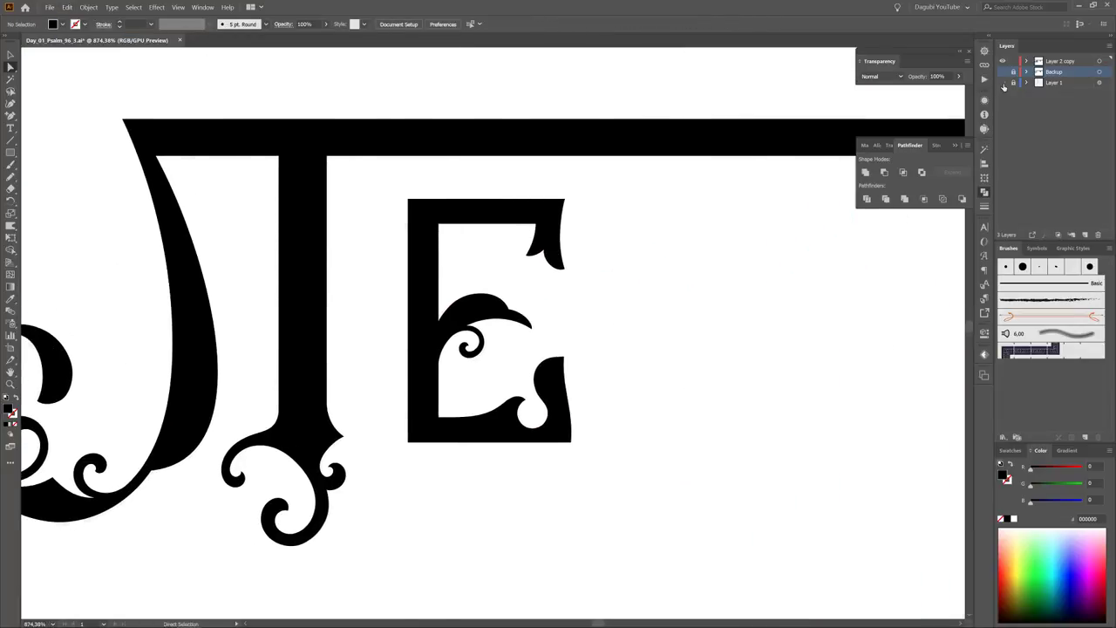
Step: Copy the E's ornamental foot onto the sketched L with no fill and a 0.1 pt stroke
click(403, 436)
drag(402, 436, 618, 428)
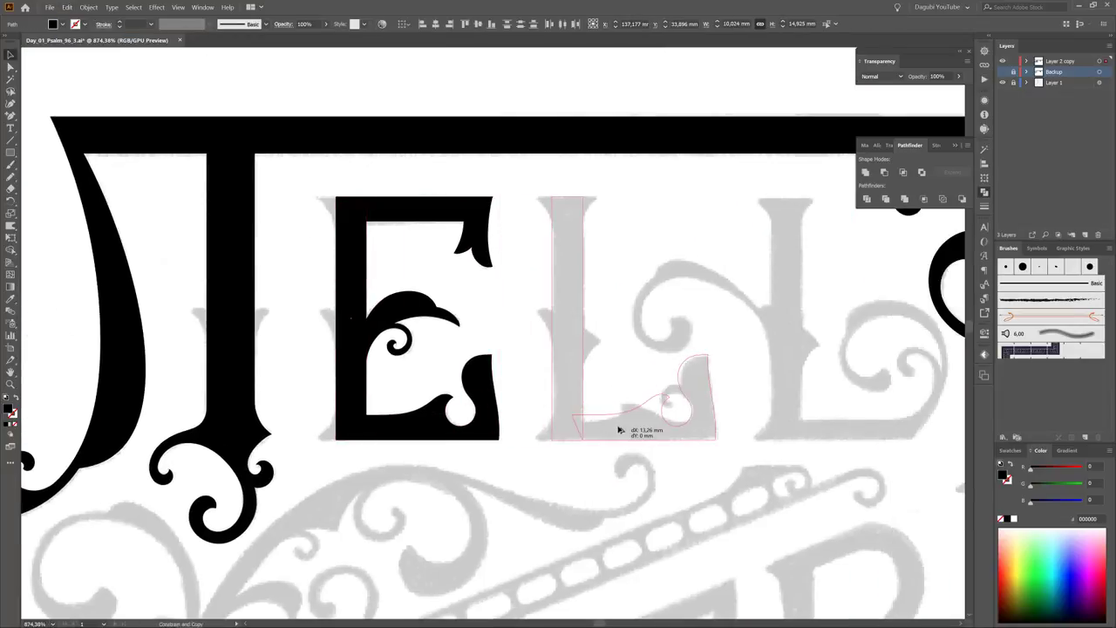
key(slash)
click(751, 468)
scroll(731, 431, up, 4)
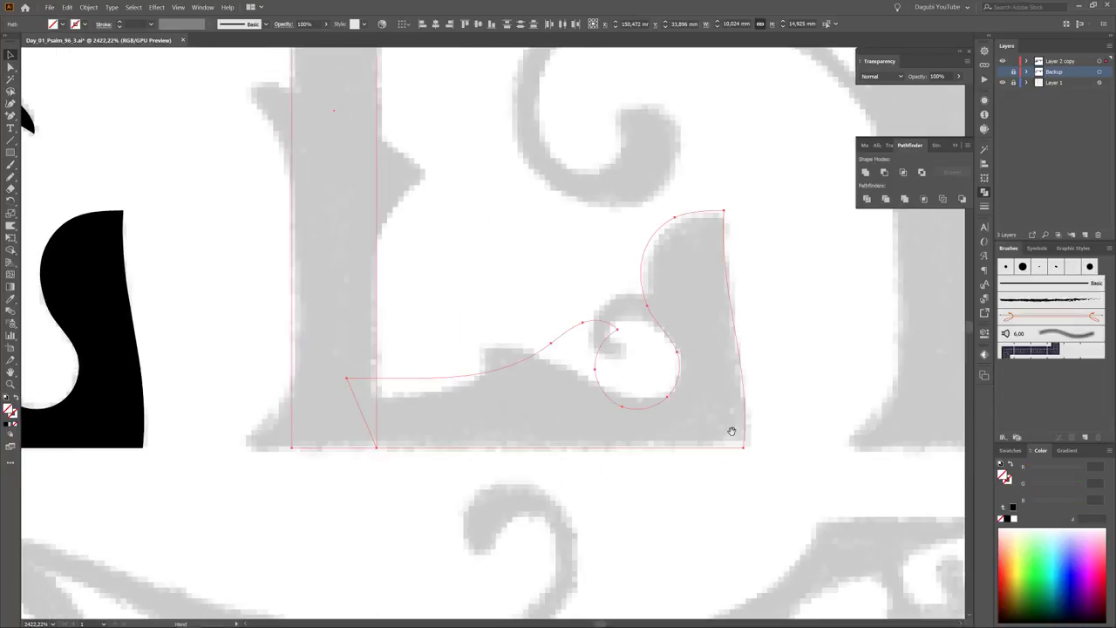
key(d)
key(slash)
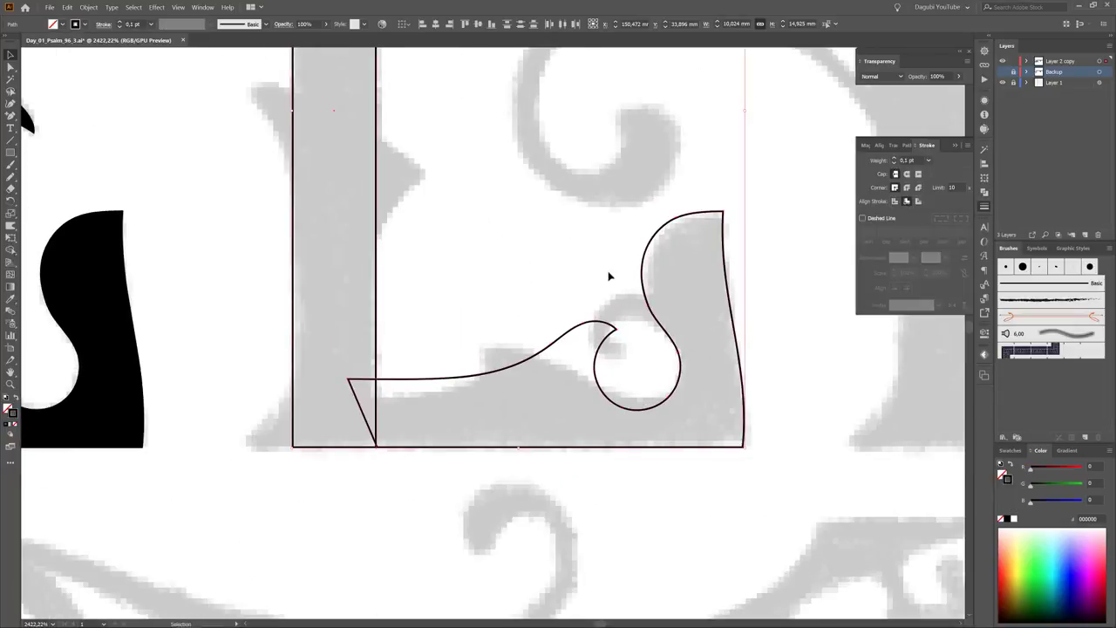
Step: Delete the copied curl's anchors and add a new anchor on the foot's bottom curve
key(a)
mouse_move(523, 334)
mouse_down()
mouse_move(520, 378)
mouse_move(482, 345)
mouse_up()
key(Delete)
key(plus)
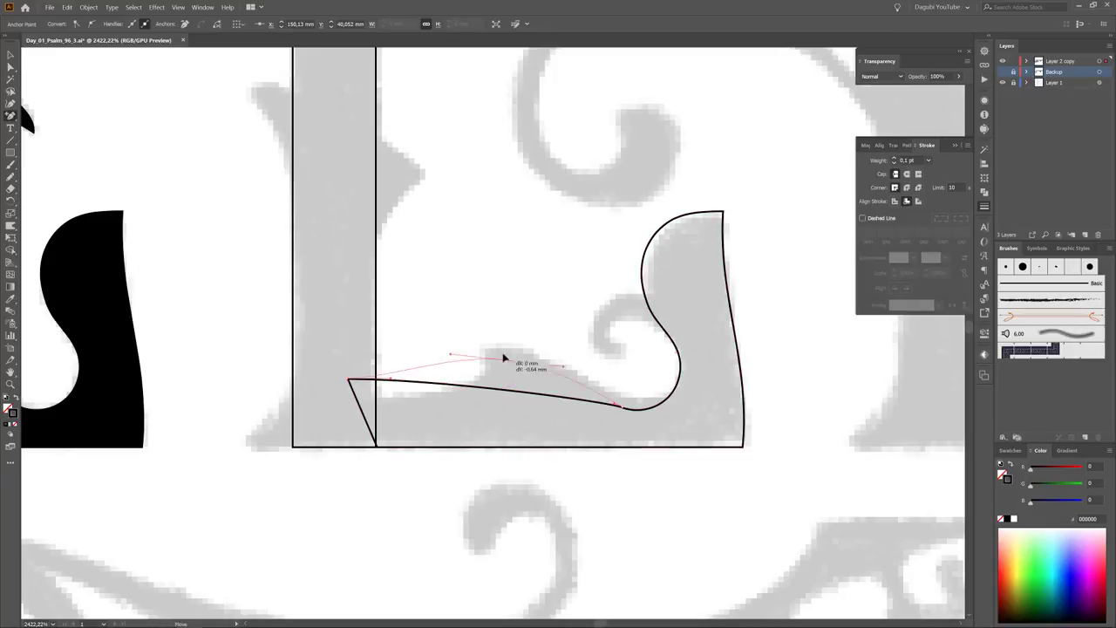
click(447, 372)
key(Return)
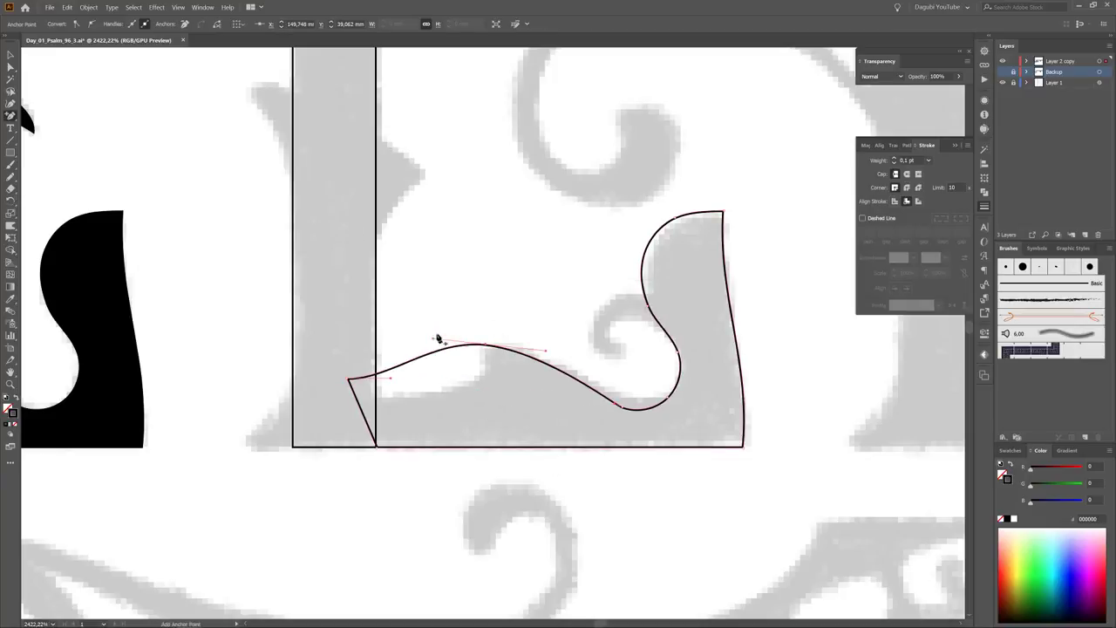
click(438, 339)
key(Return)
scroll(445, 351, up, 5)
click(411, 311)
click(643, 333)
Step: Convert the foot's anchors and adjust their handles to reshape the base over the sketch
right_click(11, 115)
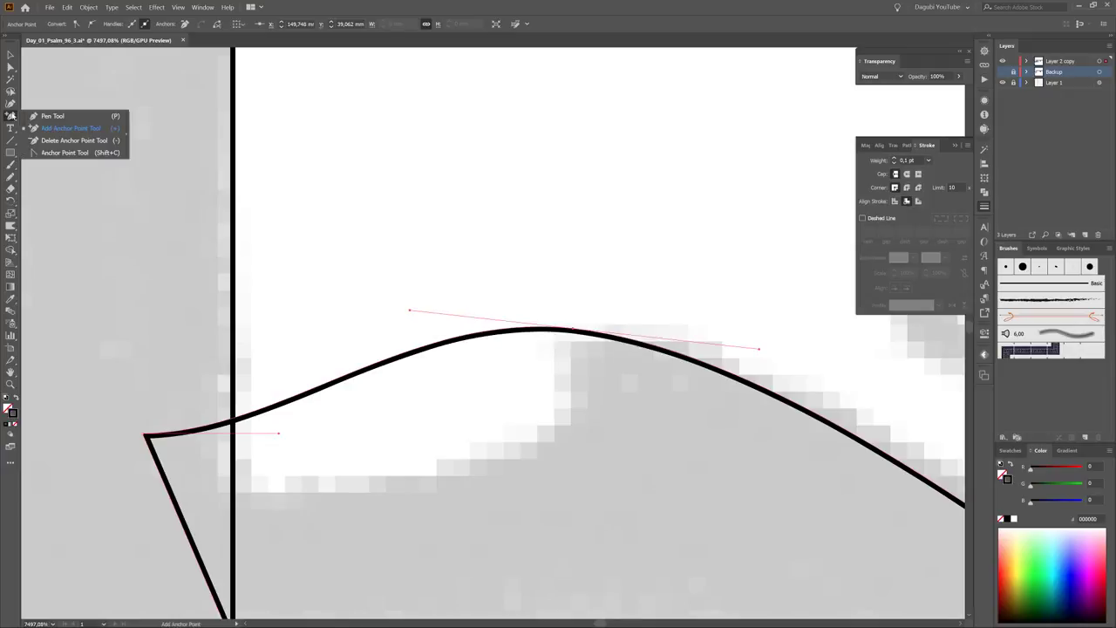
click(44, 154)
drag(410, 310, 601, 481)
scroll(599, 348, down, 5)
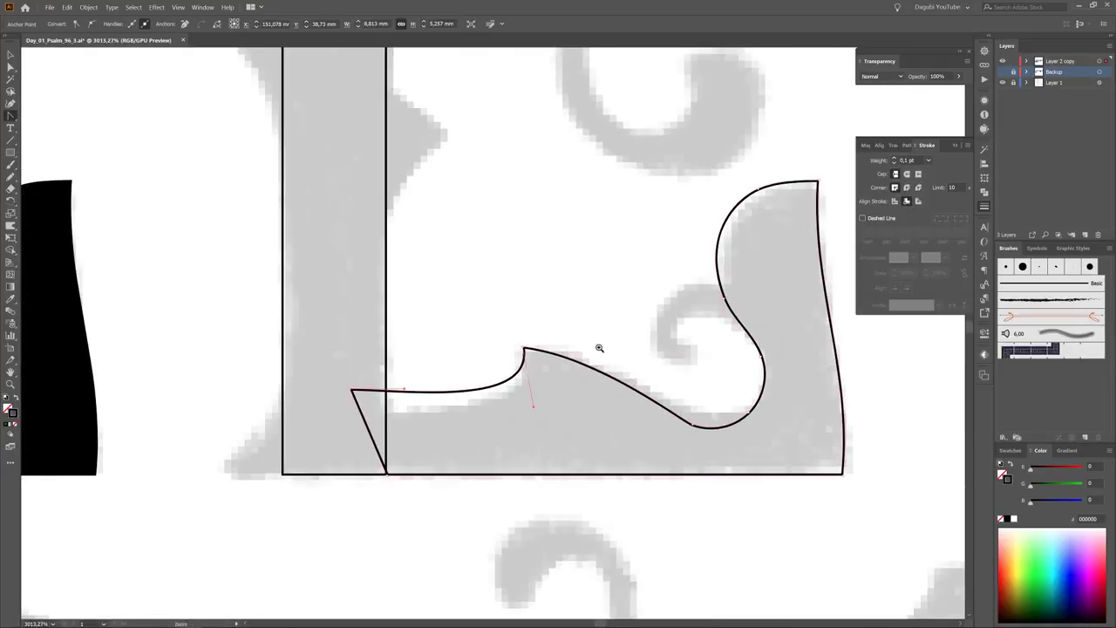
mouse_move(691, 427)
mouse_down()
mouse_move(734, 427)
mouse_move(768, 410)
mouse_up()
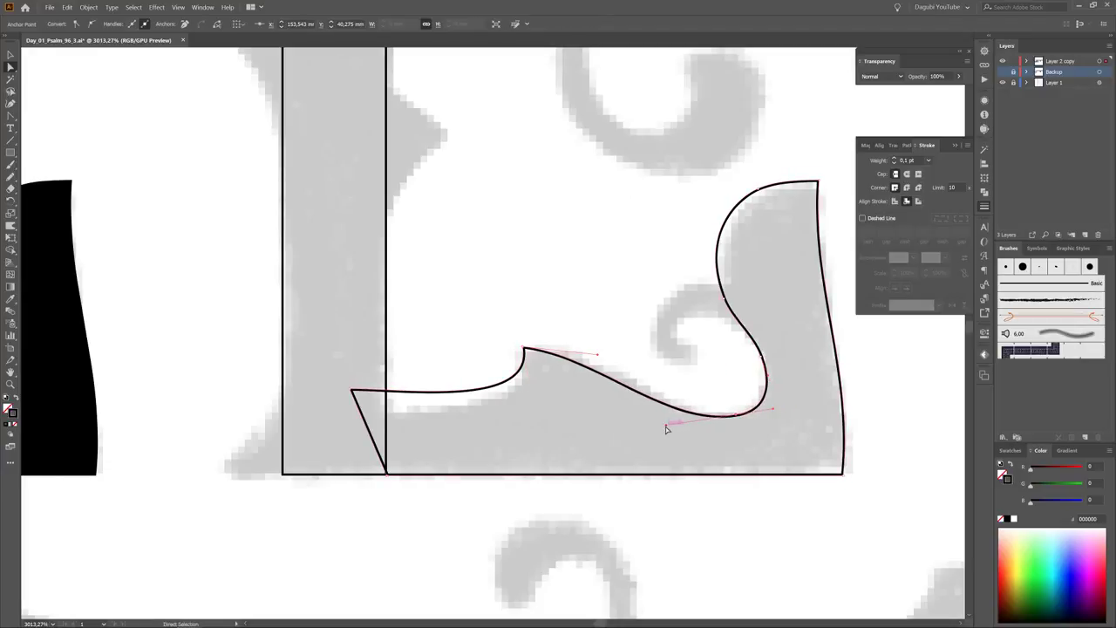
drag(666, 426, 640, 416)
drag(597, 353, 615, 350)
drag(737, 415, 766, 418)
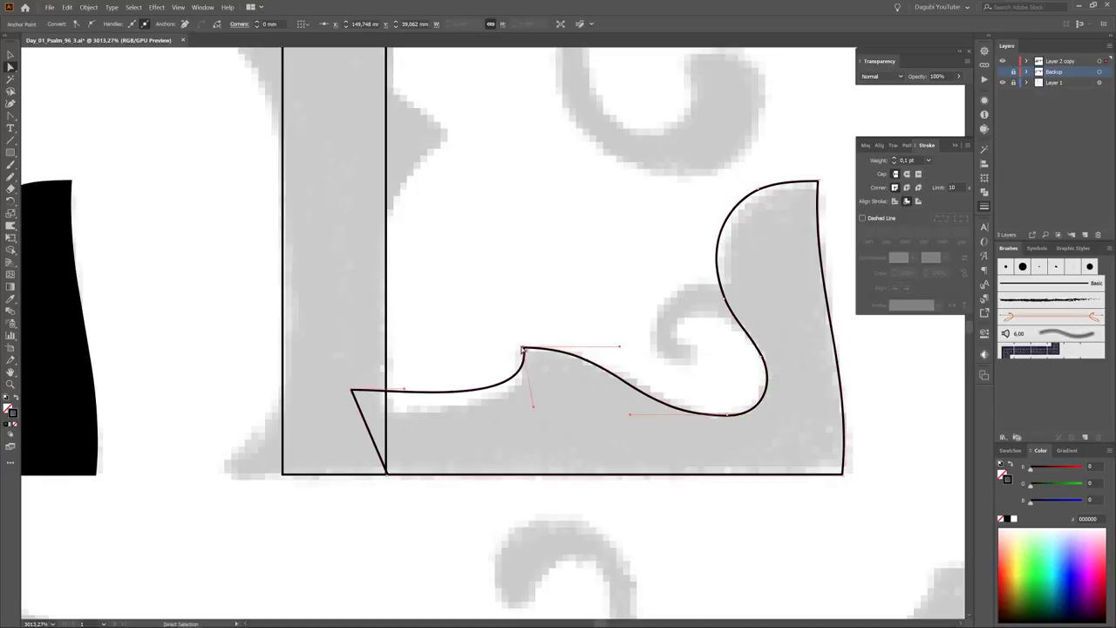
drag(523, 347, 523, 340)
Step: Draw a new spiral curl over the foot with the Pencil and select both paths
click(50, 144)
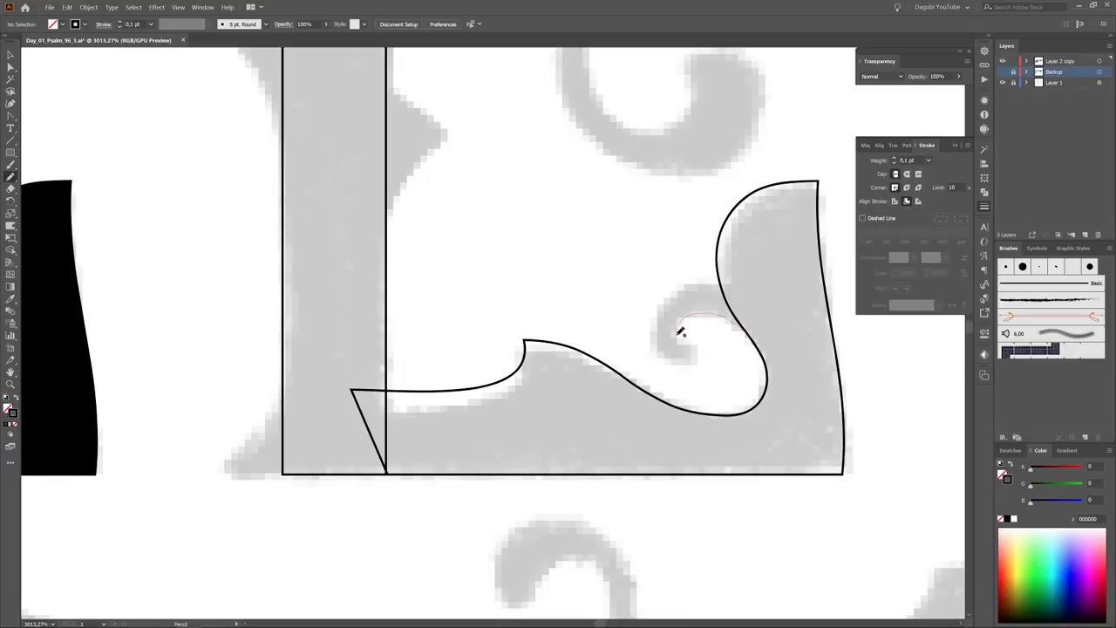
drag(681, 332, 700, 345)
drag(700, 285, 769, 349)
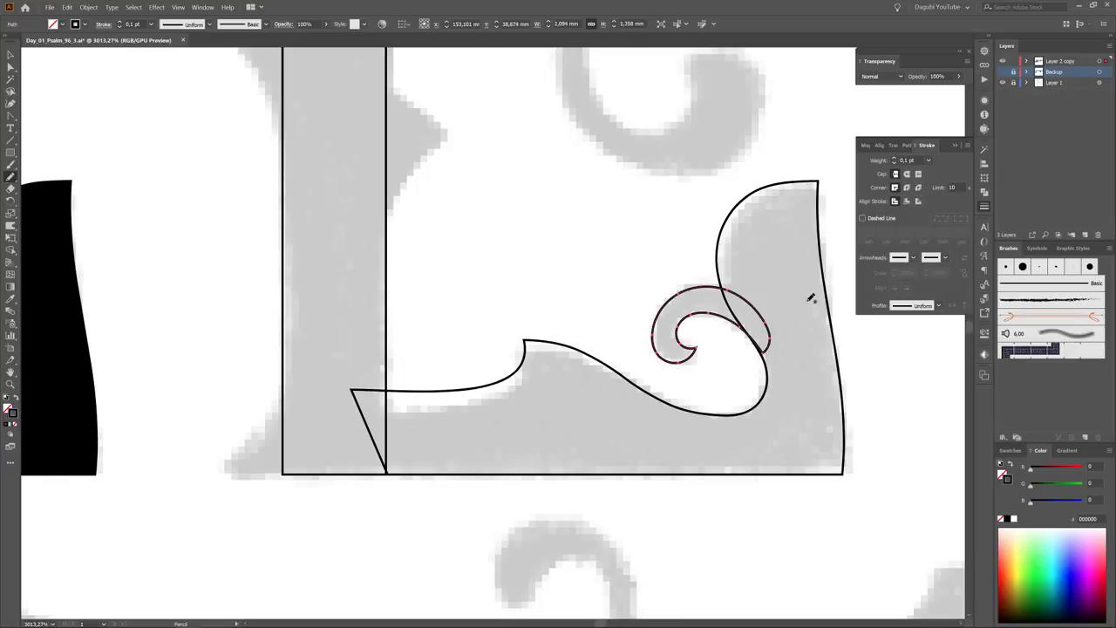
shift+click(709, 277)
Step: Fill the foot and curl black with no stroke and unite them in Pathfinder
key(shift+x)
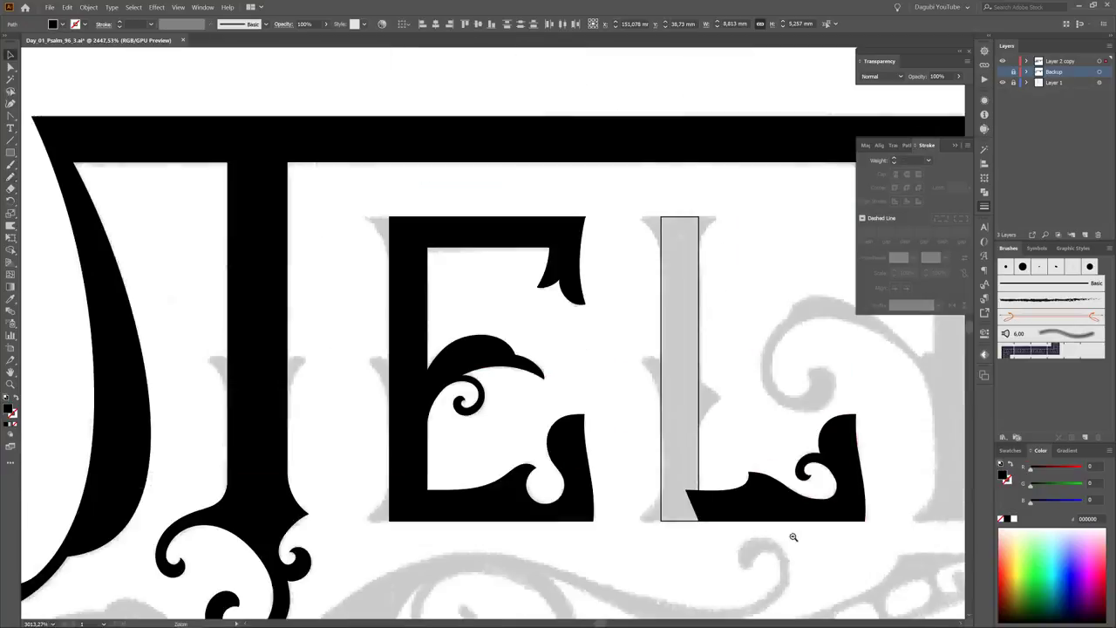
scroll(792, 531, down, 3)
scroll(722, 381, up, 4)
click(985, 194)
click(865, 171)
Step: Smooth the merged spiral and the wave curve beneath it by adjusting anchor handles
key(a)
scroll(570, 336, up, 3)
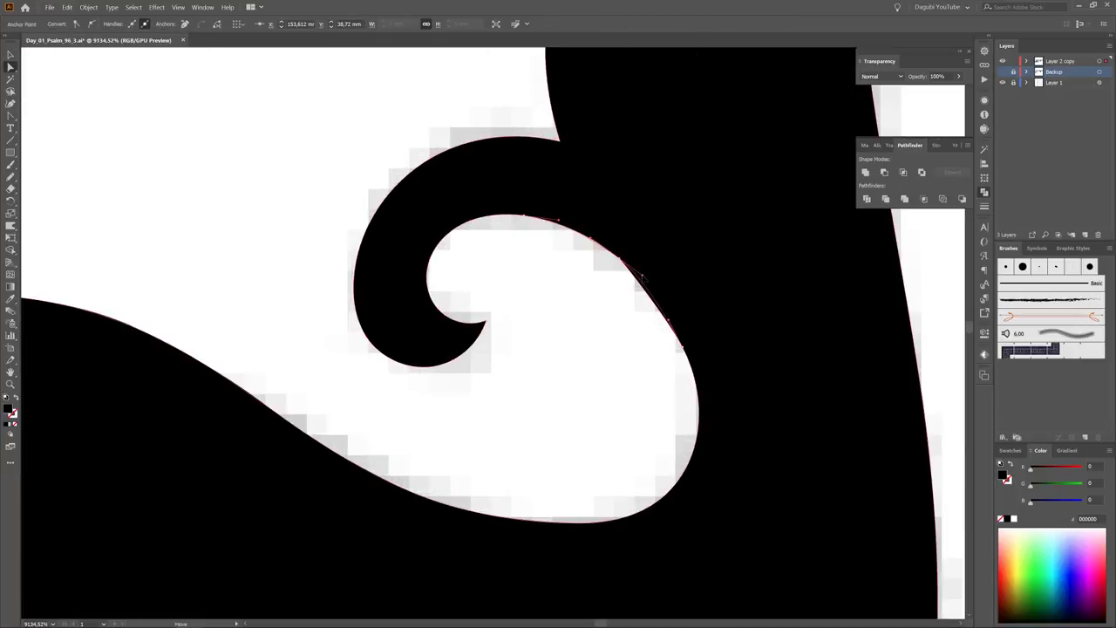
scroll(641, 277, down, 3)
drag(662, 332, 693, 260)
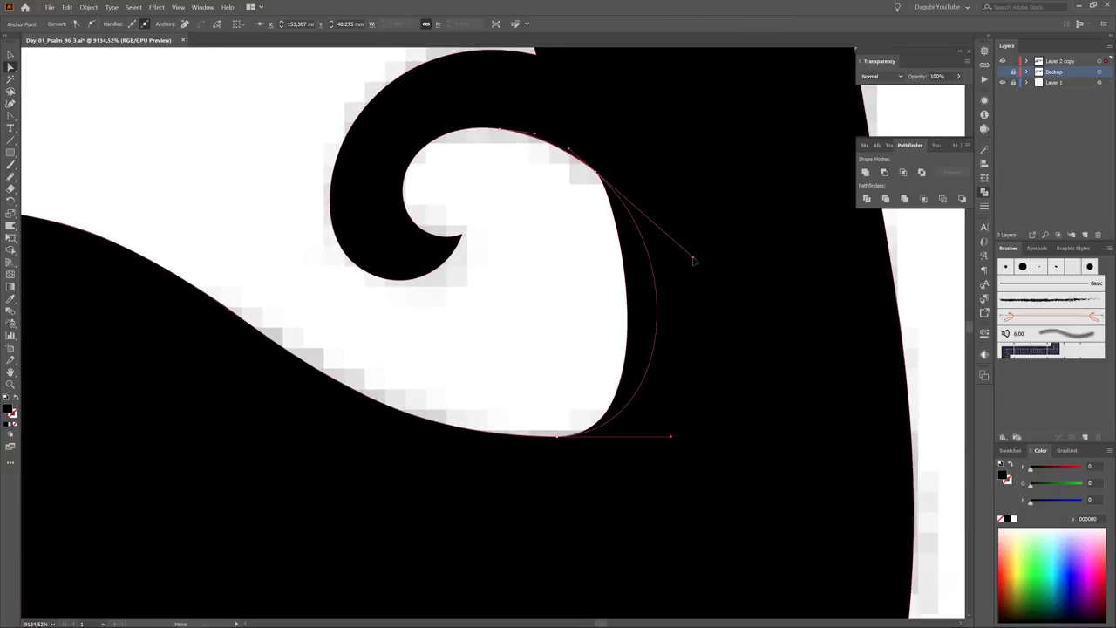
scroll(693, 260, down, 5)
scroll(610, 332, up, 4)
drag(610, 331, 677, 330)
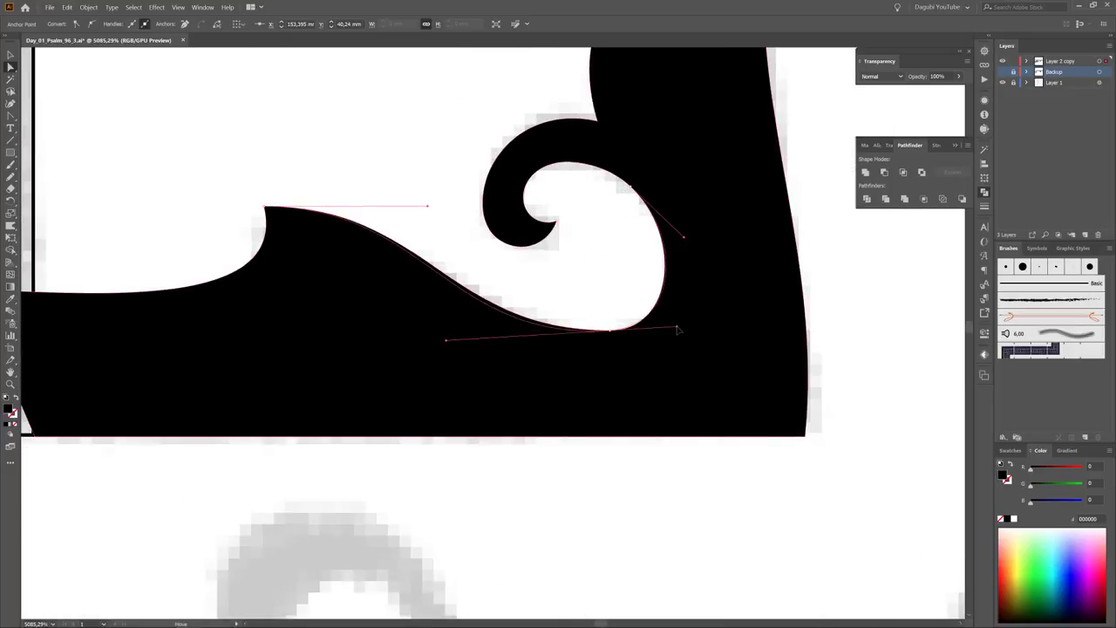
key(a)
click(609, 312)
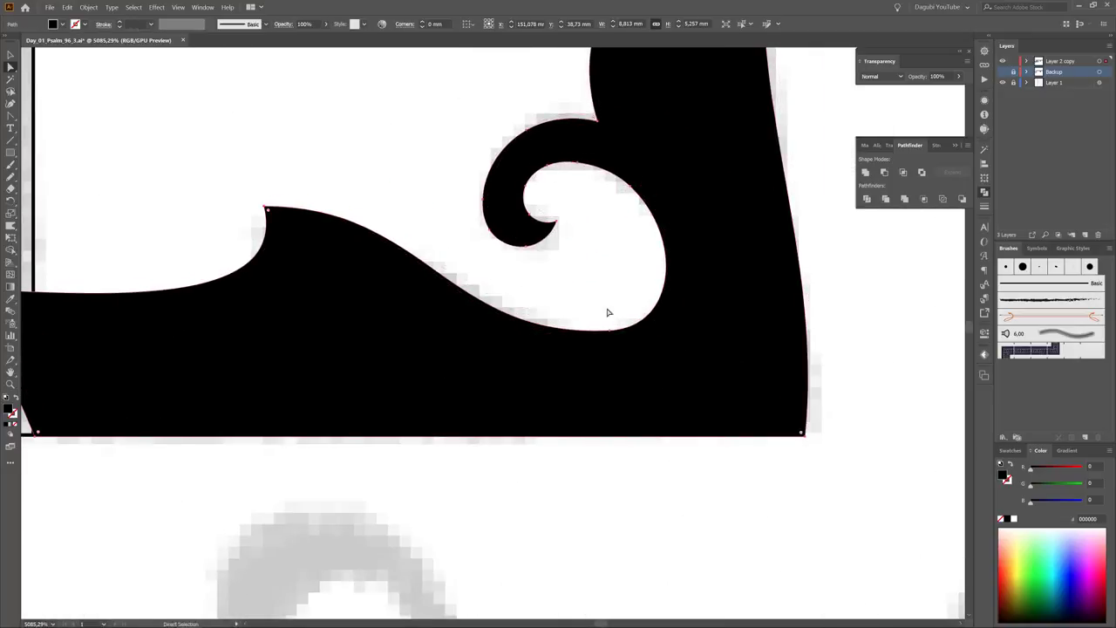
click(610, 331)
drag(448, 336, 491, 368)
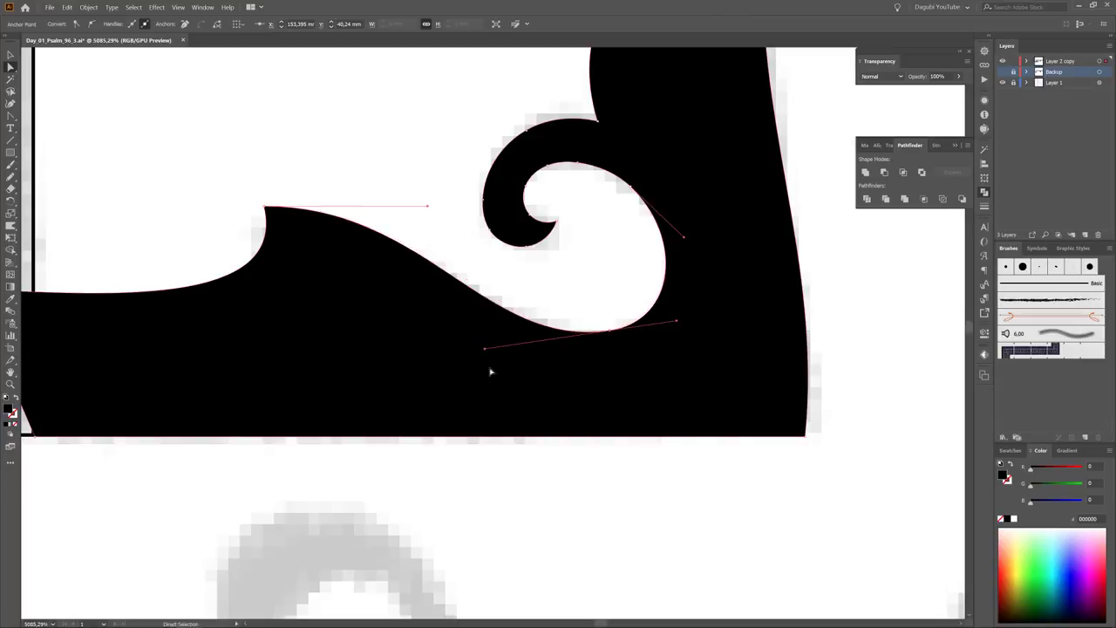
Step: Fill the L's stem rectangle solid black and copy the finished L onto the second L
key(ctrl+shift+a)
scroll(627, 434, down, 5)
click(541, 419)
click(1001, 517)
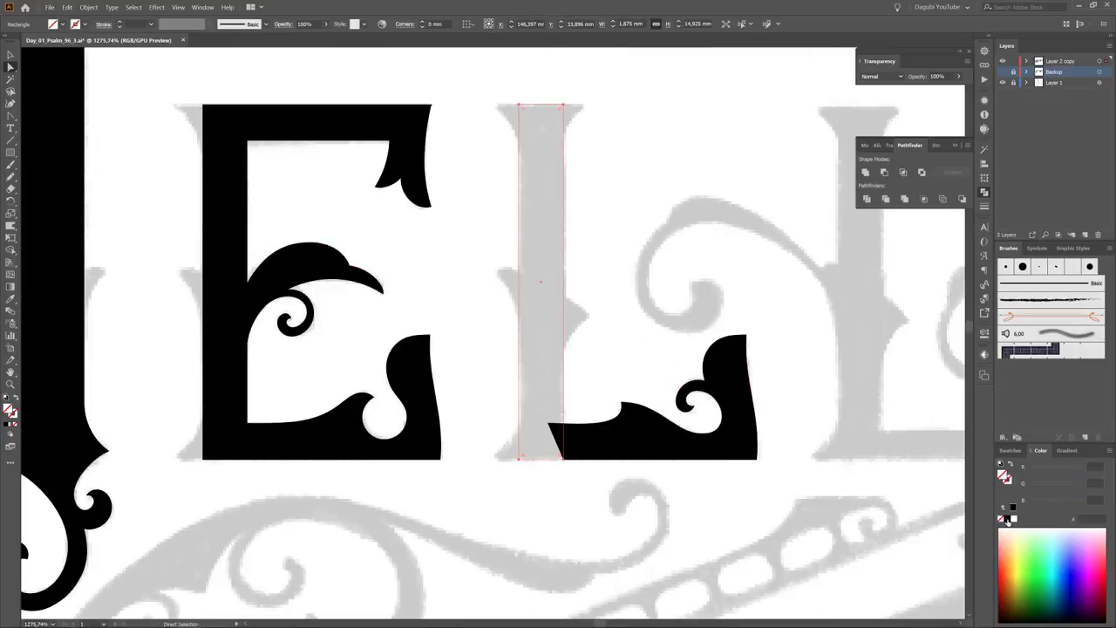
click(1012, 507)
scroll(541, 348, down, 5)
scroll(143, 428, up, 5)
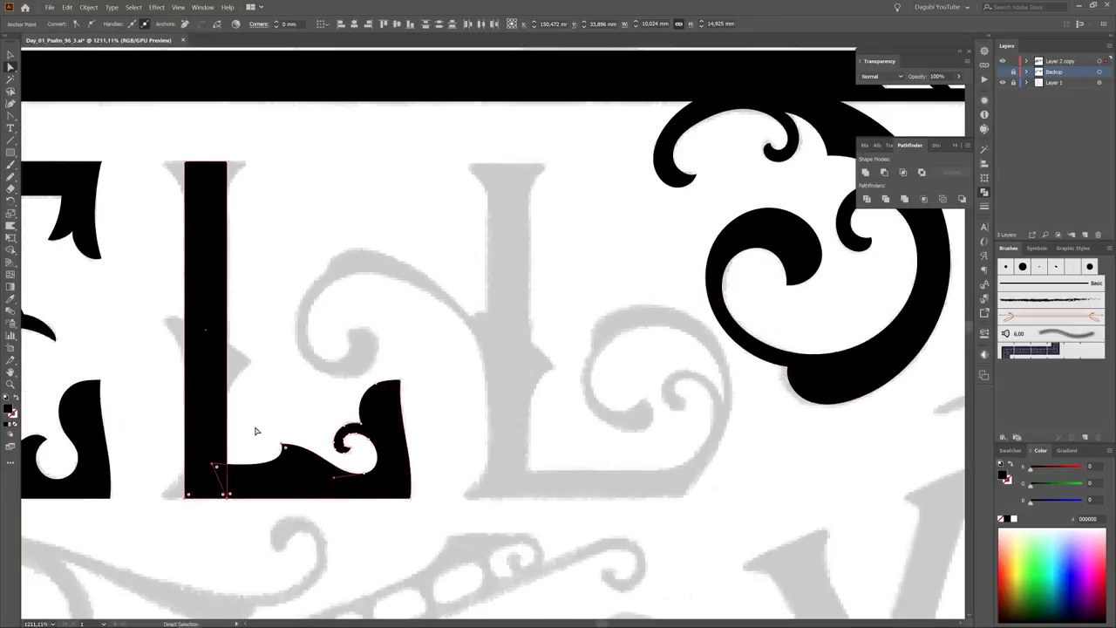
key(v)
drag(206, 420, 509, 422)
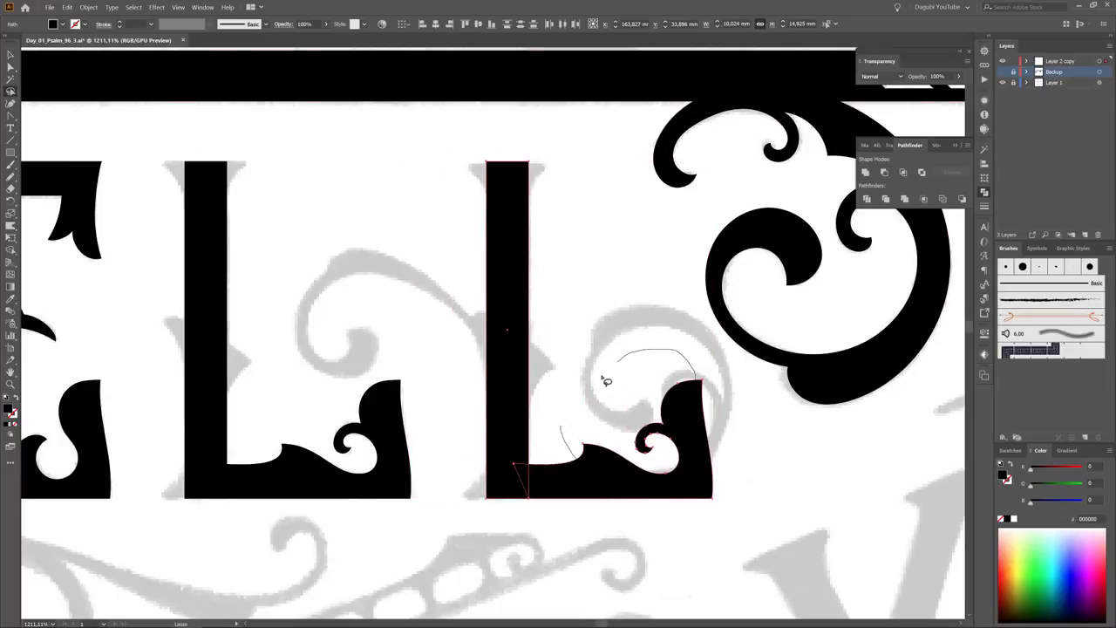
Step: Delete the copied foot's curly anchors and drag its corners into a plain slanted base
drag(607, 381, 652, 362)
key(Delete)
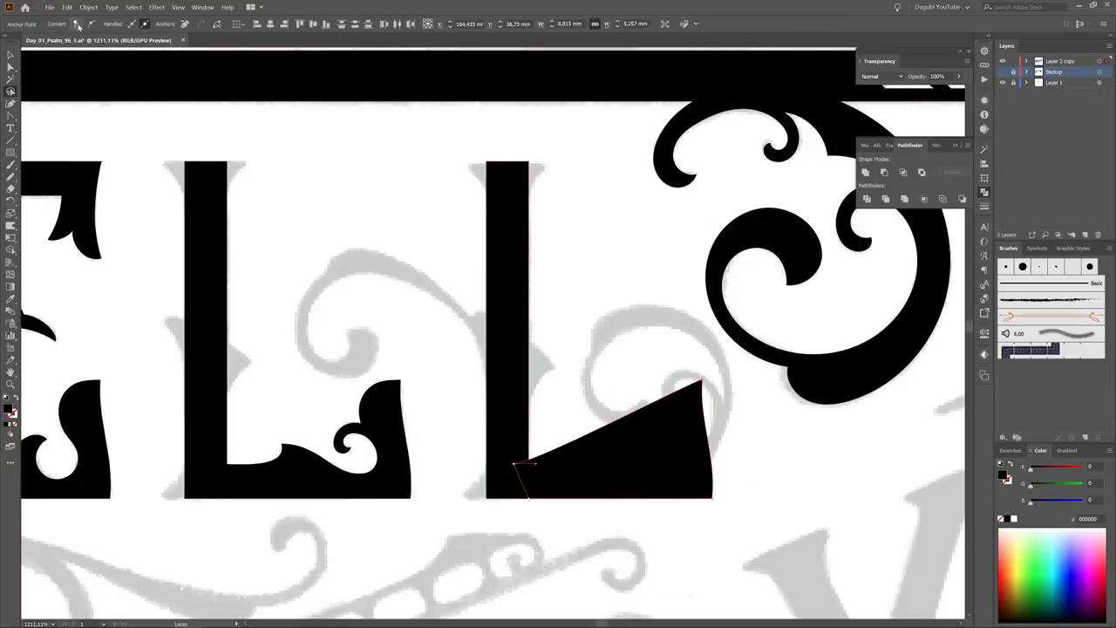
key(a)
drag(702, 381, 703, 464)
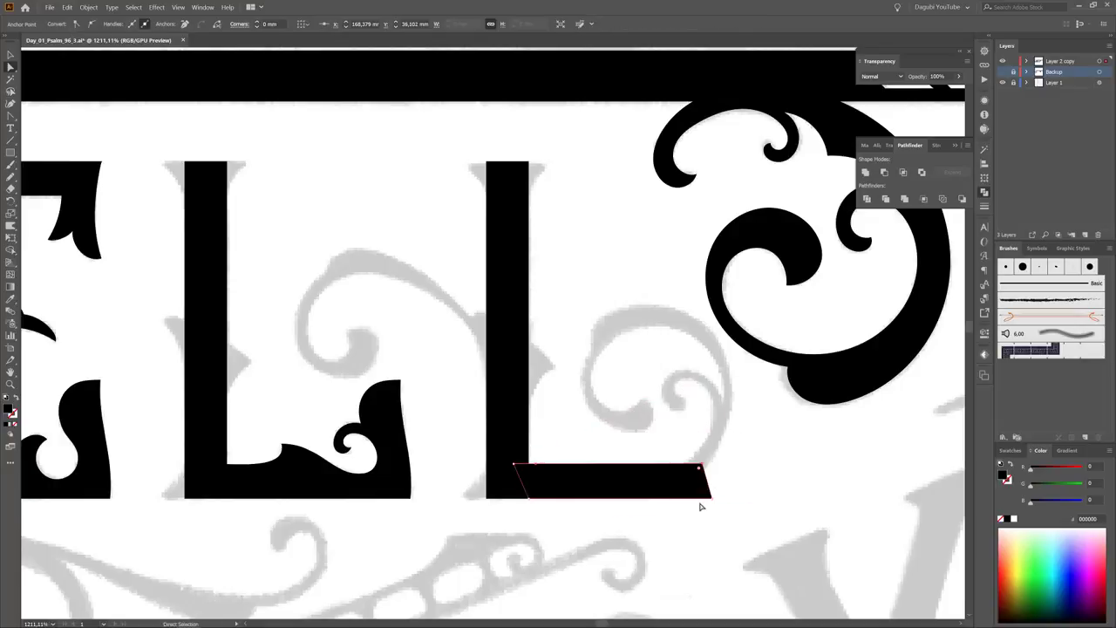
drag(656, 502, 682, 499)
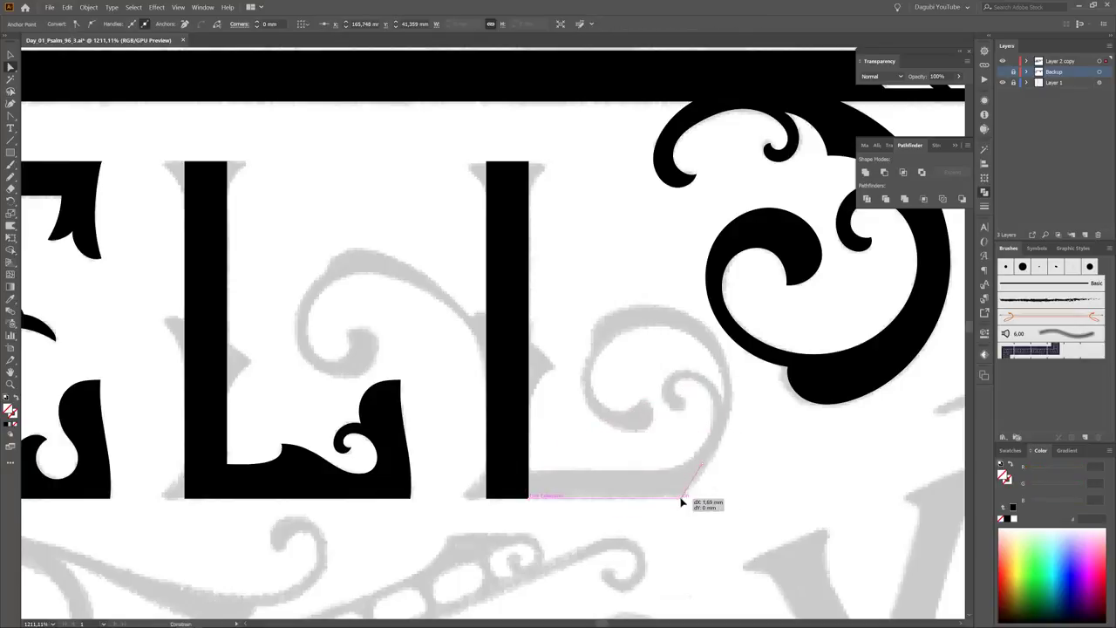
click(516, 464)
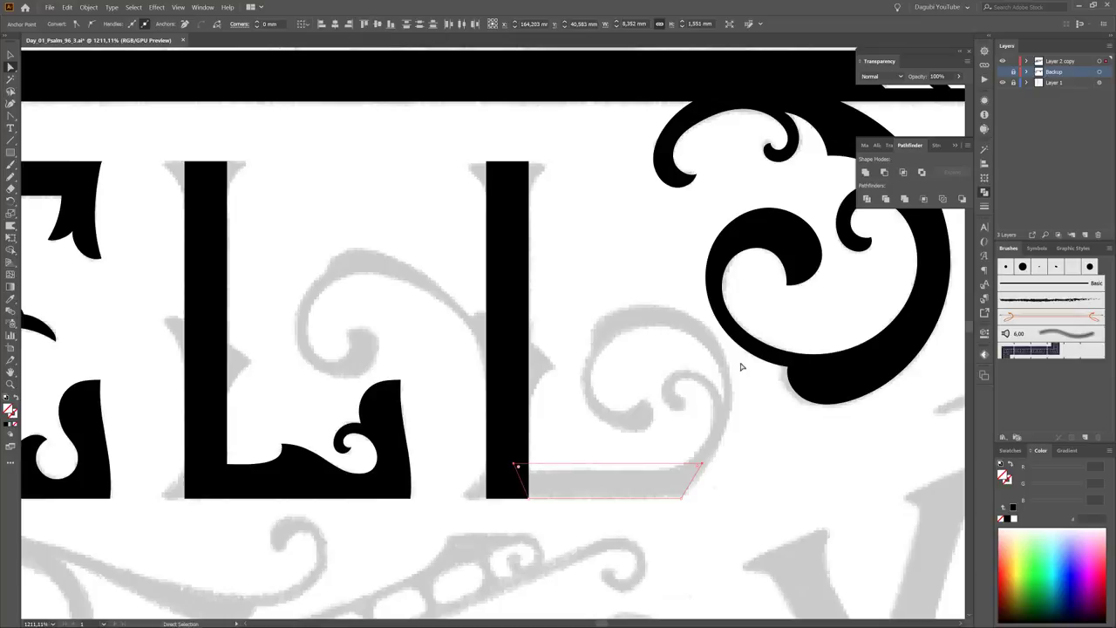
drag(702, 463, 697, 464)
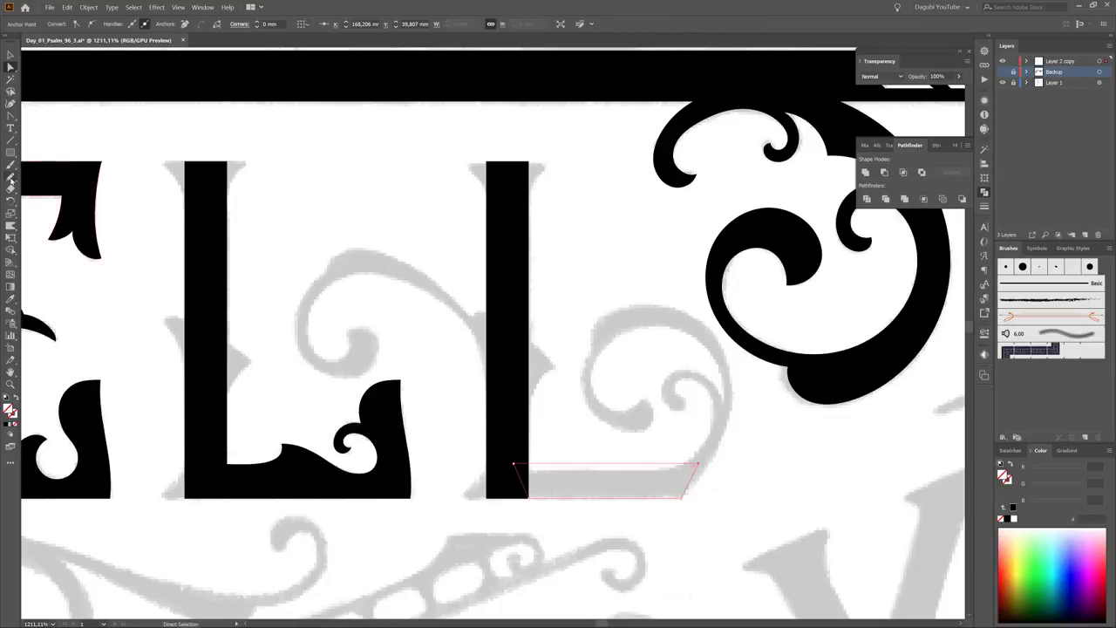
click(10, 177)
scroll(799, 446, up, 2)
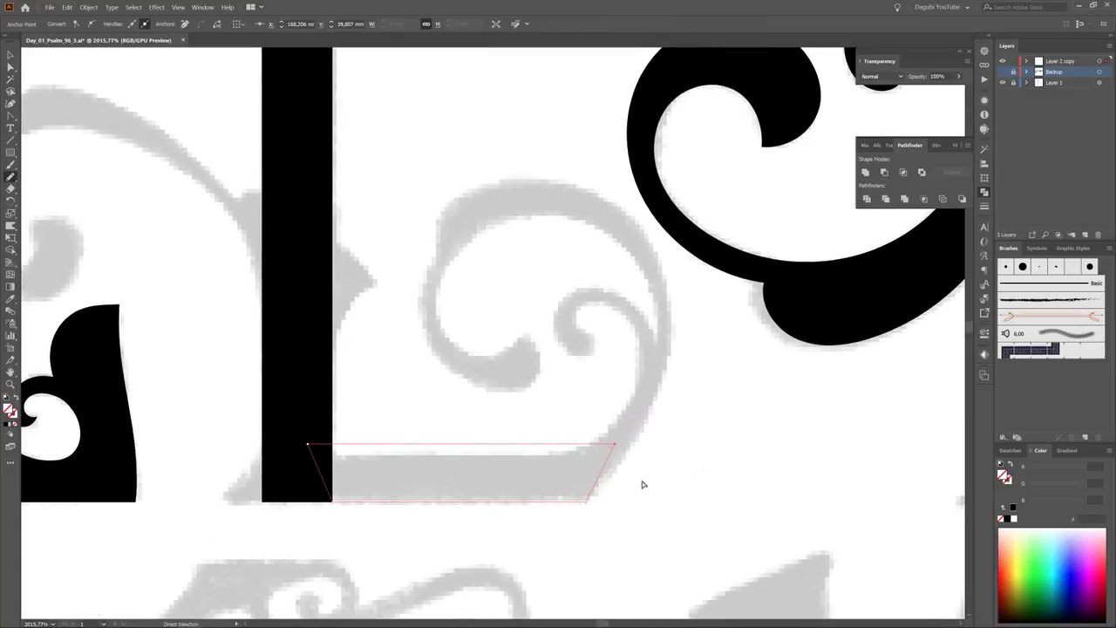
ctrl+click(643, 484)
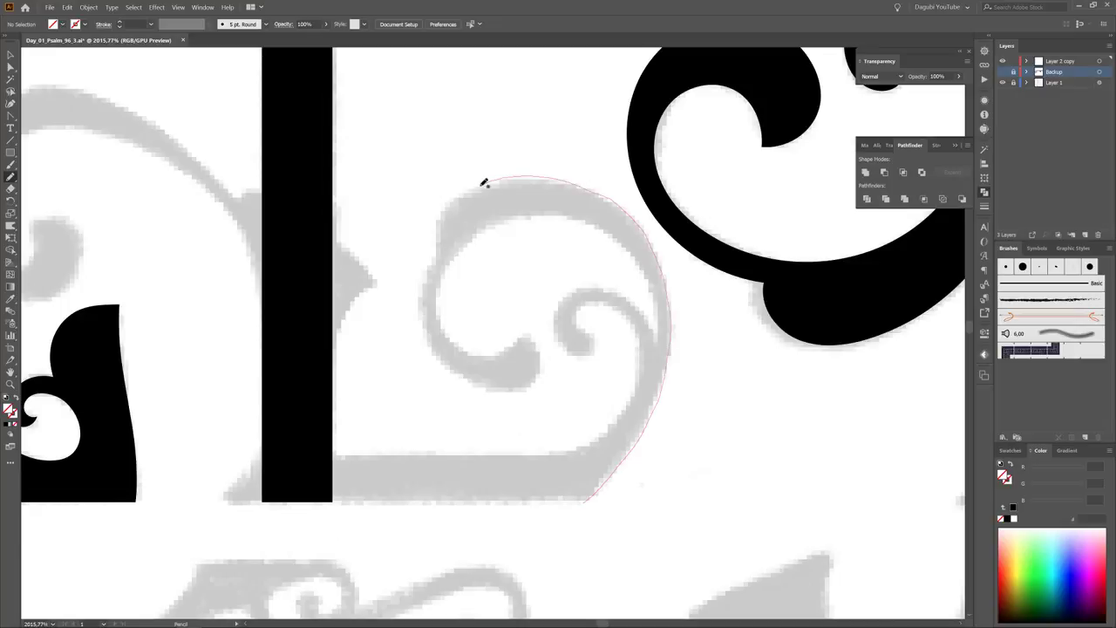
Step: Trace the second L's spiral swirl with the Pencil and fill it solid black
drag(441, 245, 436, 255)
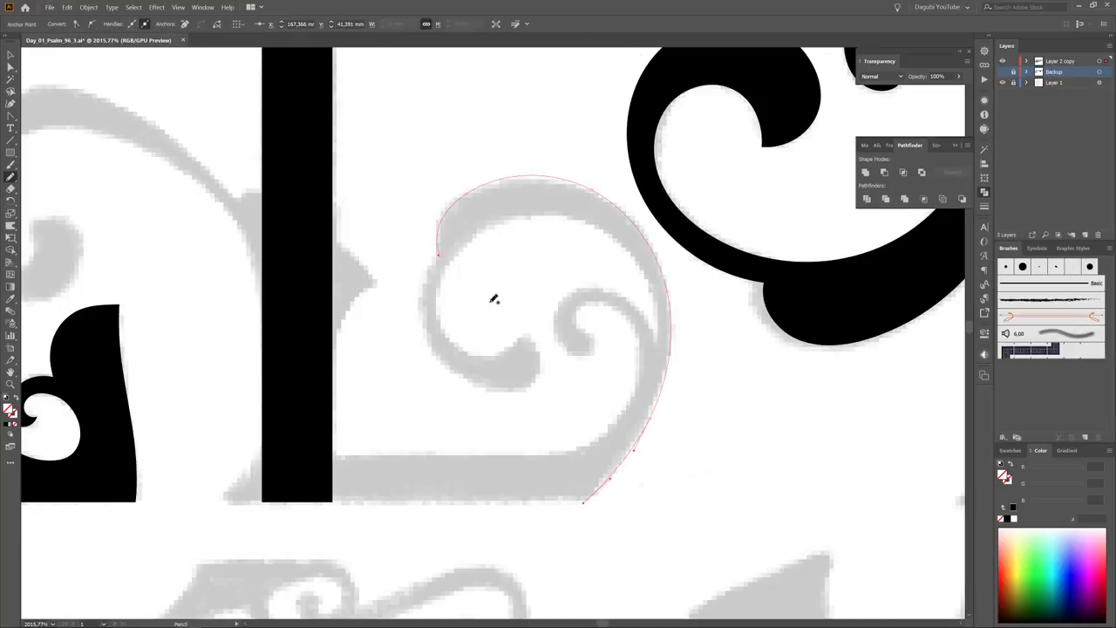
drag(538, 373, 526, 332)
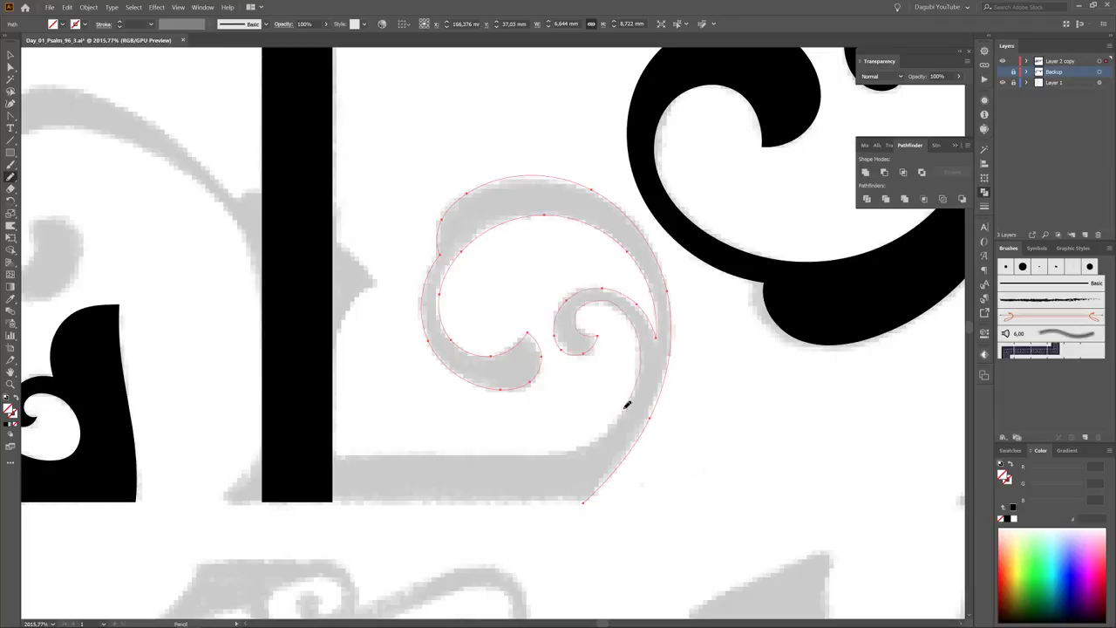
key(v)
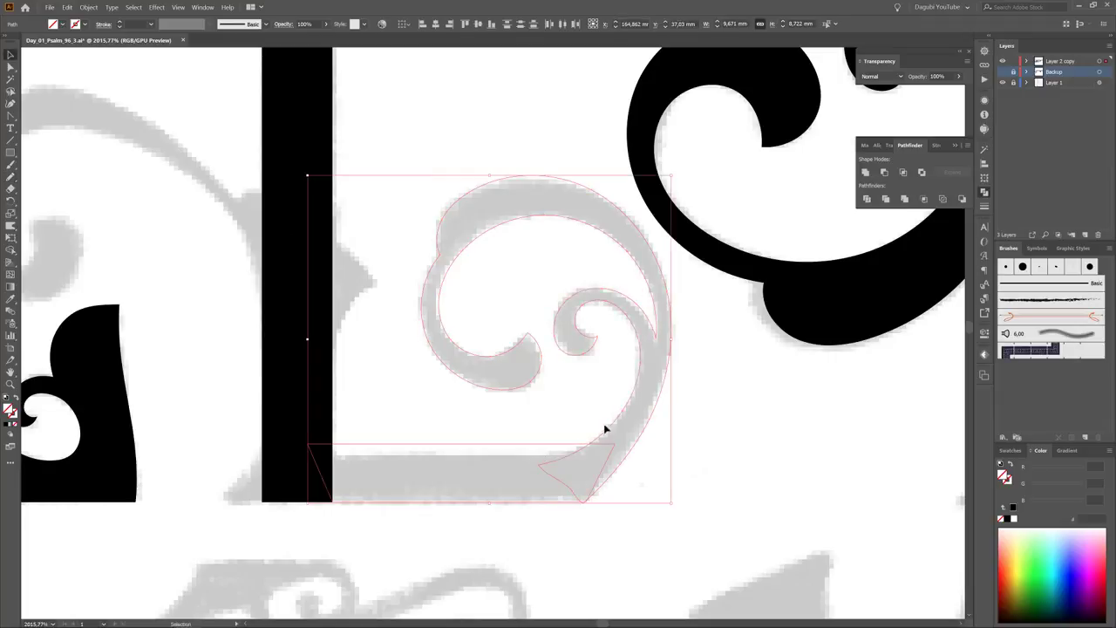
key(shift+x)
scroll(705, 558, up, 5)
Step: Adjust the curl's bottom tip anchor and show the faded sketch layer again
key(a)
click(576, 422)
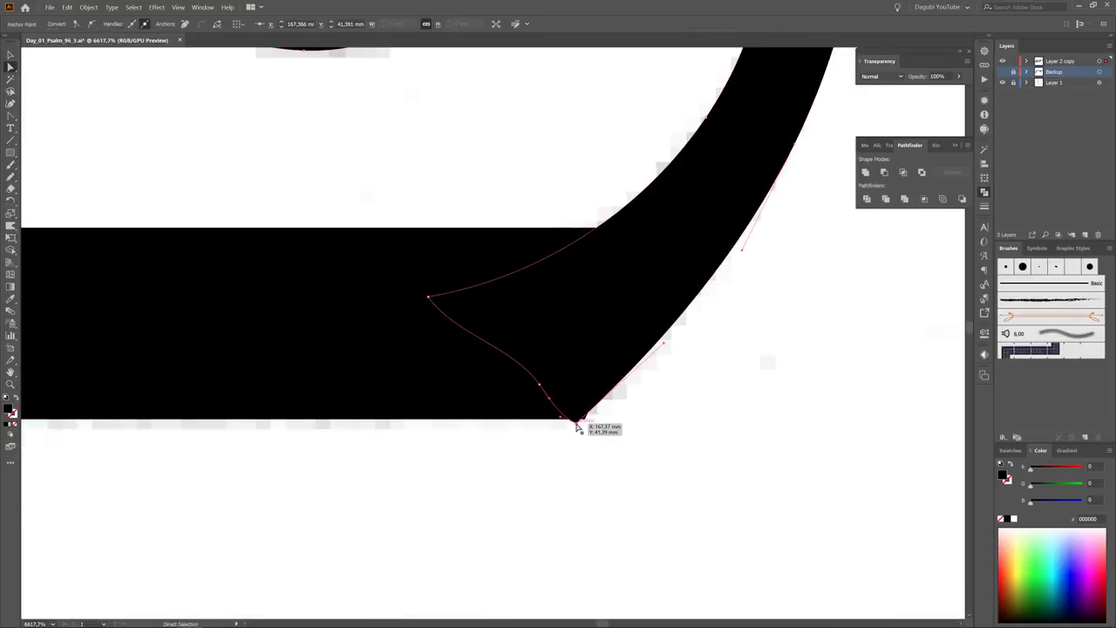
scroll(577, 424, up, 5)
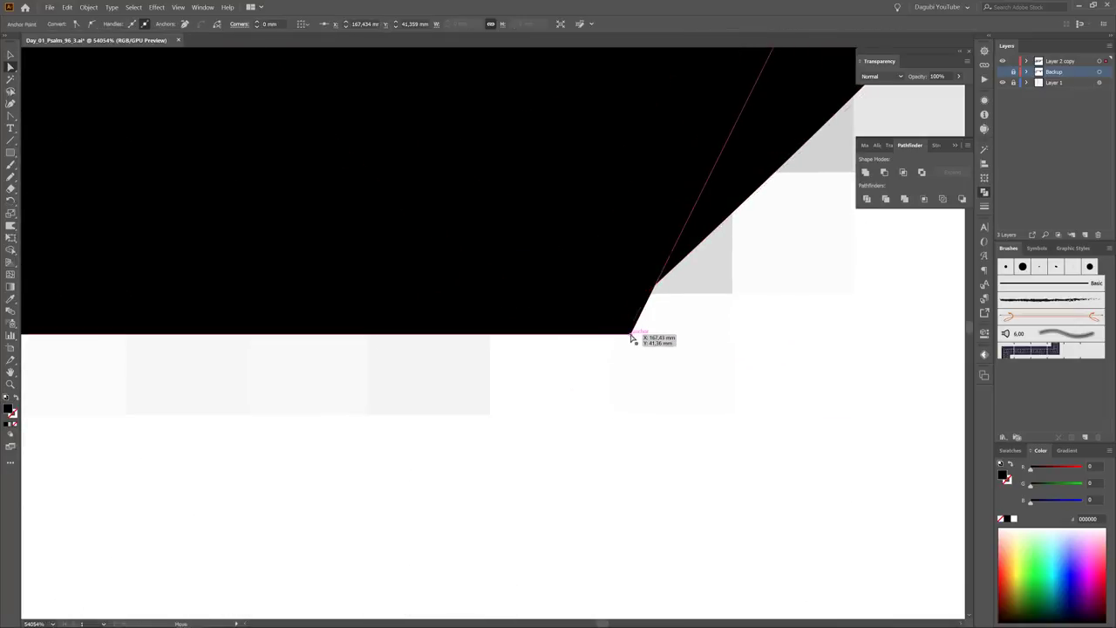
scroll(634, 398, down, 10)
scroll(697, 481, down, 3)
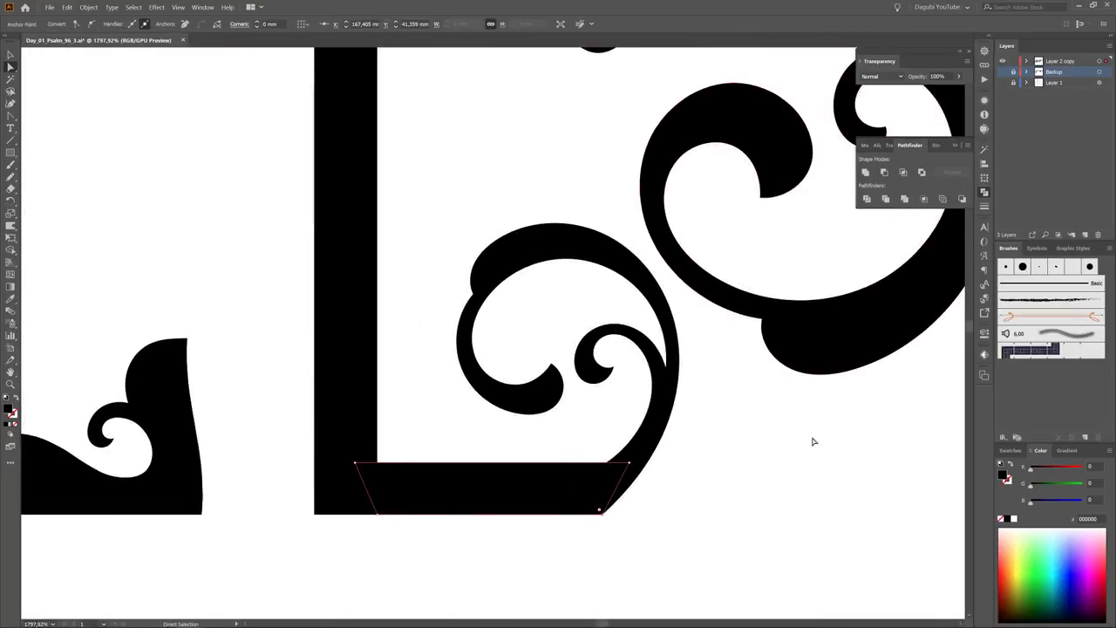
scroll(811, 441, down, 2)
click(1002, 82)
Step: Draw a four-point spur outline on the left side of the first L's stem
scroll(440, 440, up, 4)
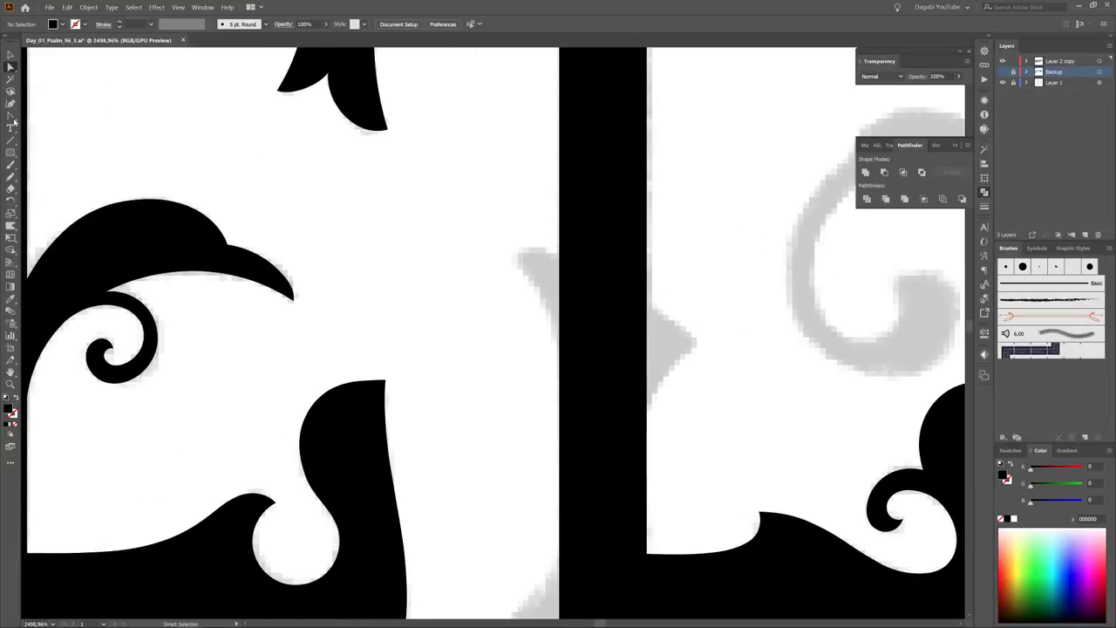
click(697, 345)
click(647, 419)
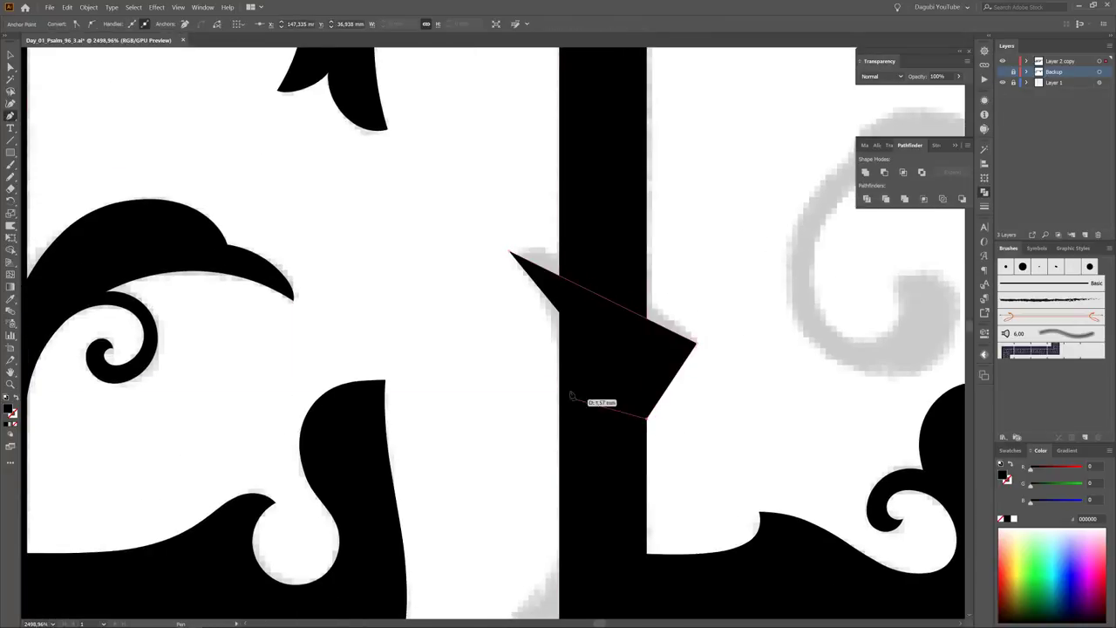
click(558, 352)
click(509, 251)
Step: Convert the spur's corners and bend its edges into curved, thorn-like sides
drag(11, 115, 61, 154)
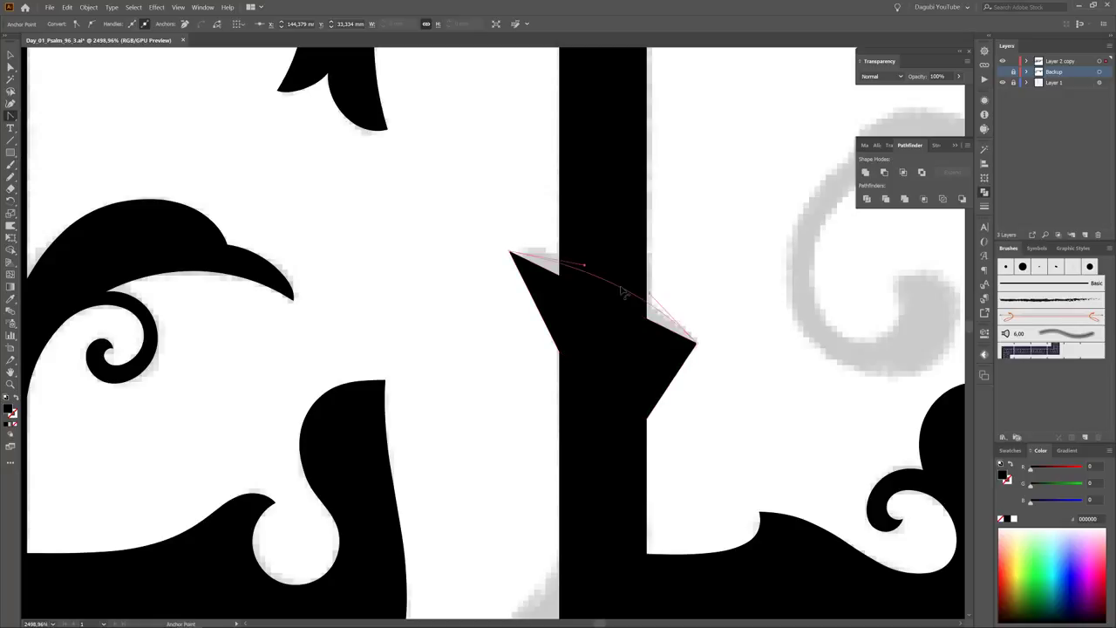
mouse_move(697, 345)
mouse_down()
mouse_move(677, 374)
mouse_move(663, 375)
mouse_move(538, 297)
mouse_up()
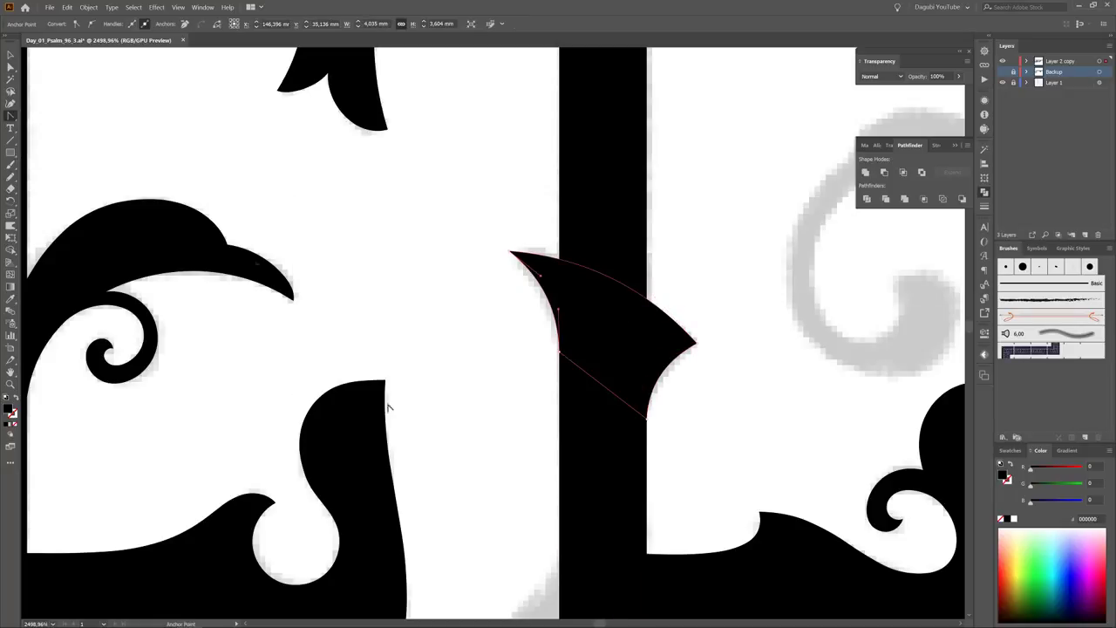
drag(647, 417, 683, 442)
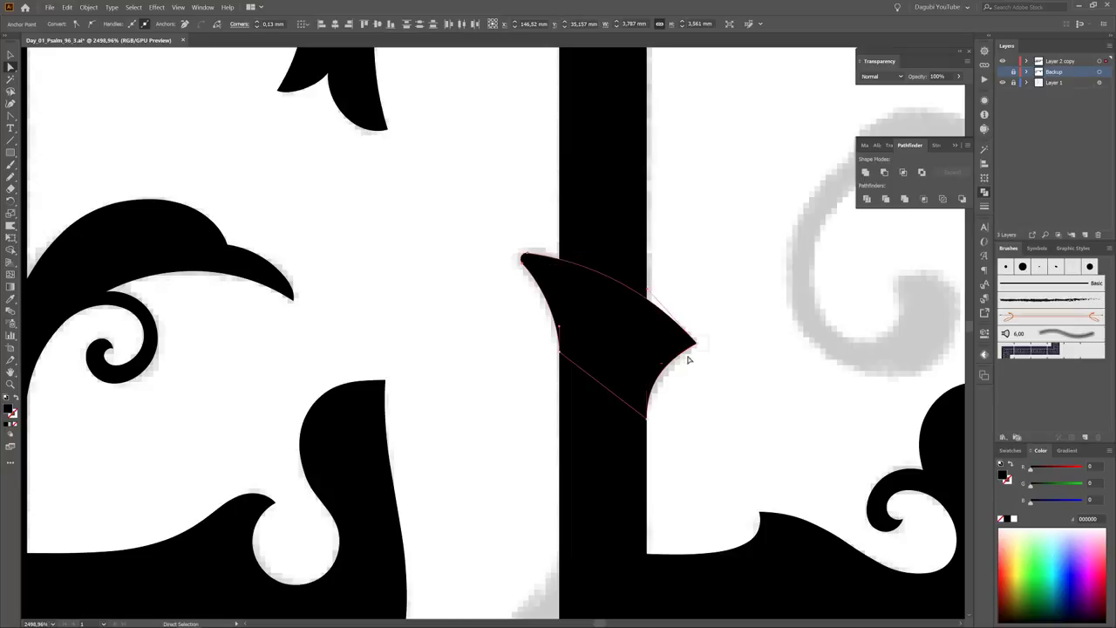
key(z)
alt+click(743, 431)
click(743, 430)
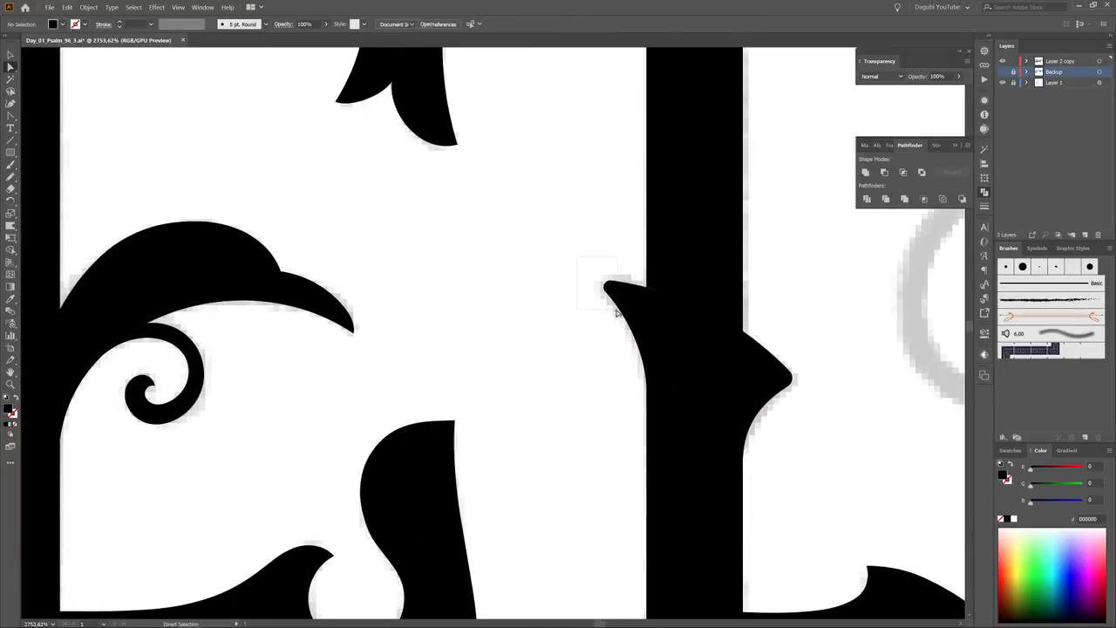
drag(610, 293, 647, 359)
Step: Nudge the spur's tip anchor left and fit the spur against the stem
click(604, 421)
alt+scroll(533, 314, down, 5)
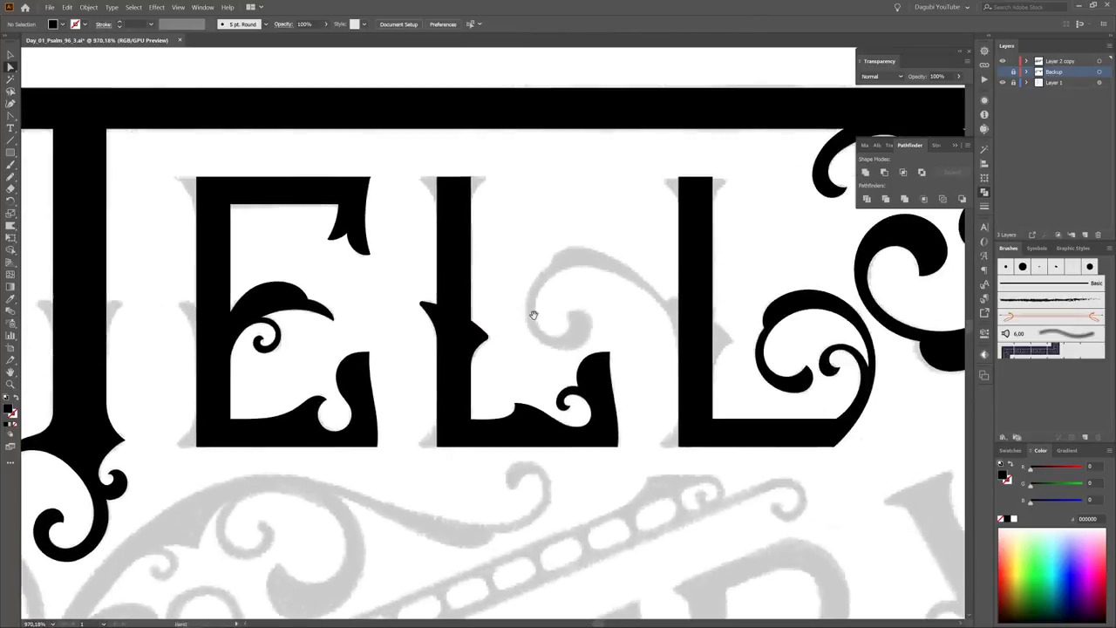
click(482, 340)
drag(460, 323, 501, 359)
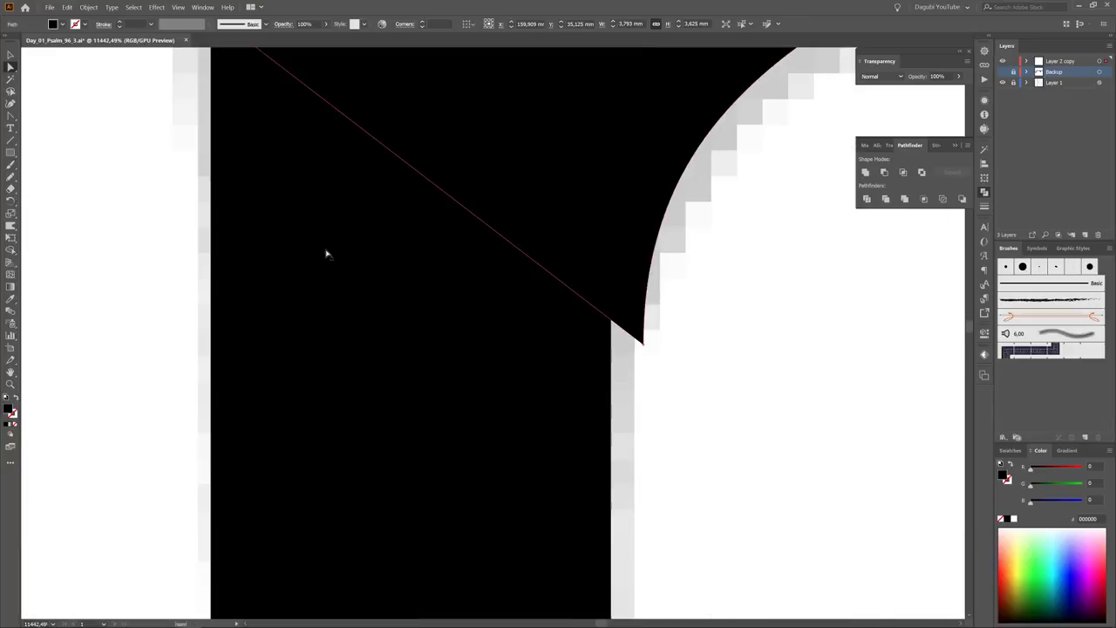
drag(643, 344, 416, 366)
alt+scroll(623, 349, up, 5)
alt+scroll(610, 349, down, 13)
scroll(606, 389, up, 5)
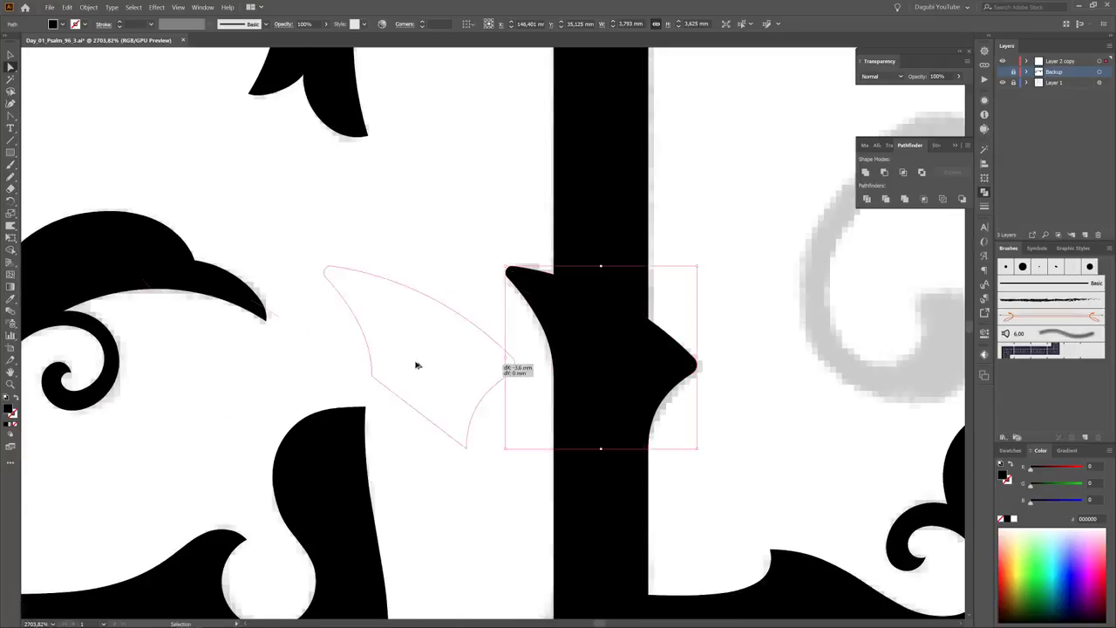
mouse_move(671, 366)
mouse_down()
mouse_move(392, 368)
mouse_move(362, 380)
mouse_up()
alt+scroll(366, 370, up, 6)
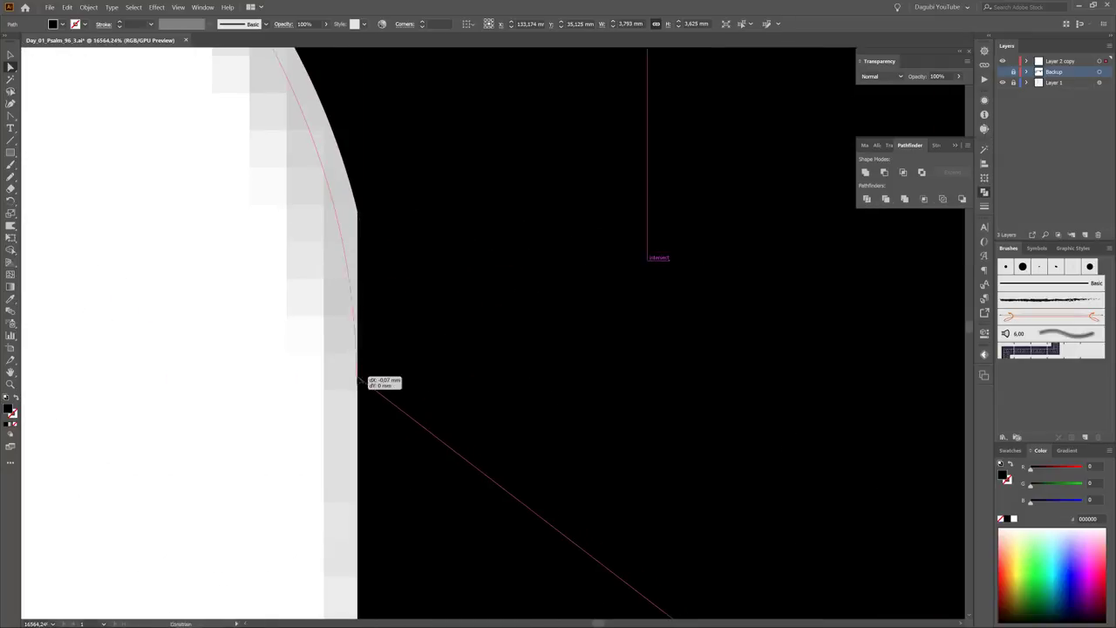
alt+scroll(520, 230, down, 6)
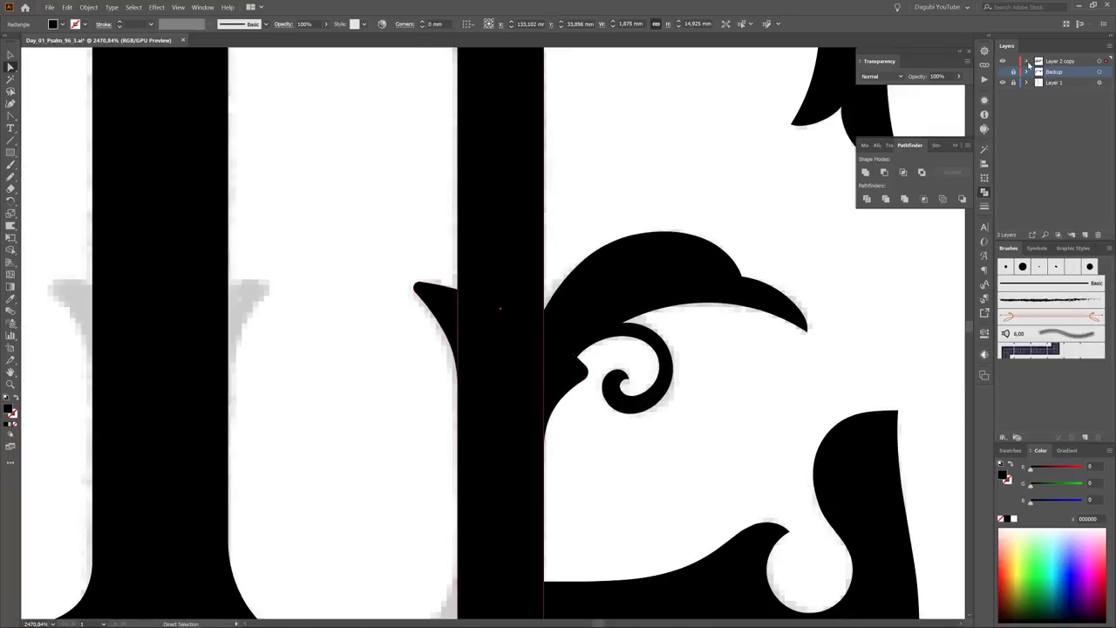
Step: Select the spur outline on the stem and copy it via Edit > Copy
click(1027, 61)
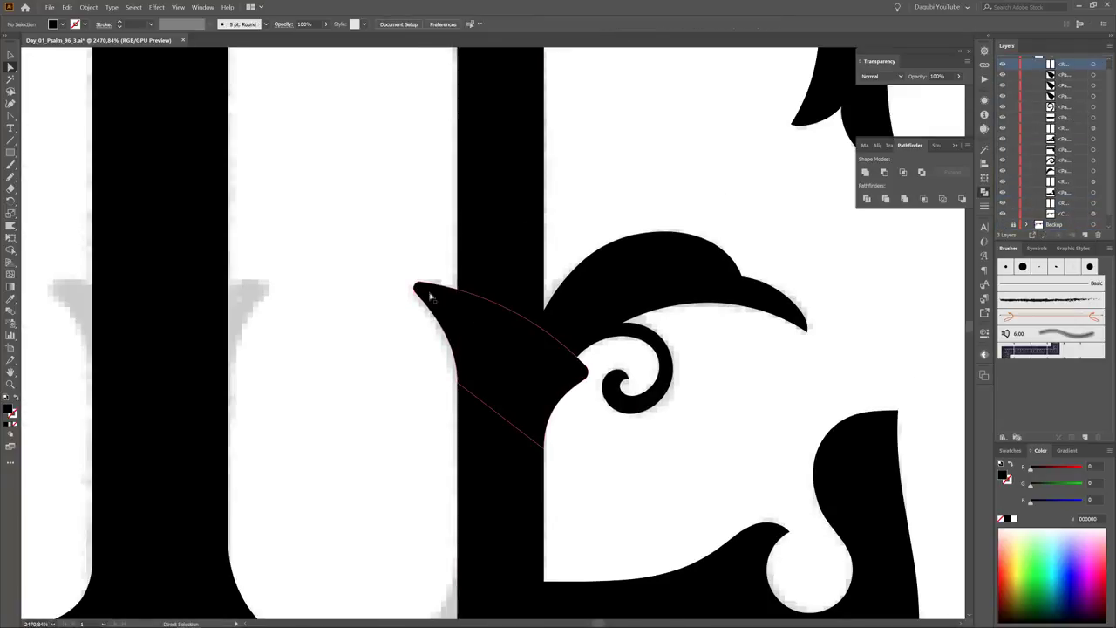
click(427, 292)
click(567, 397)
click(66, 7)
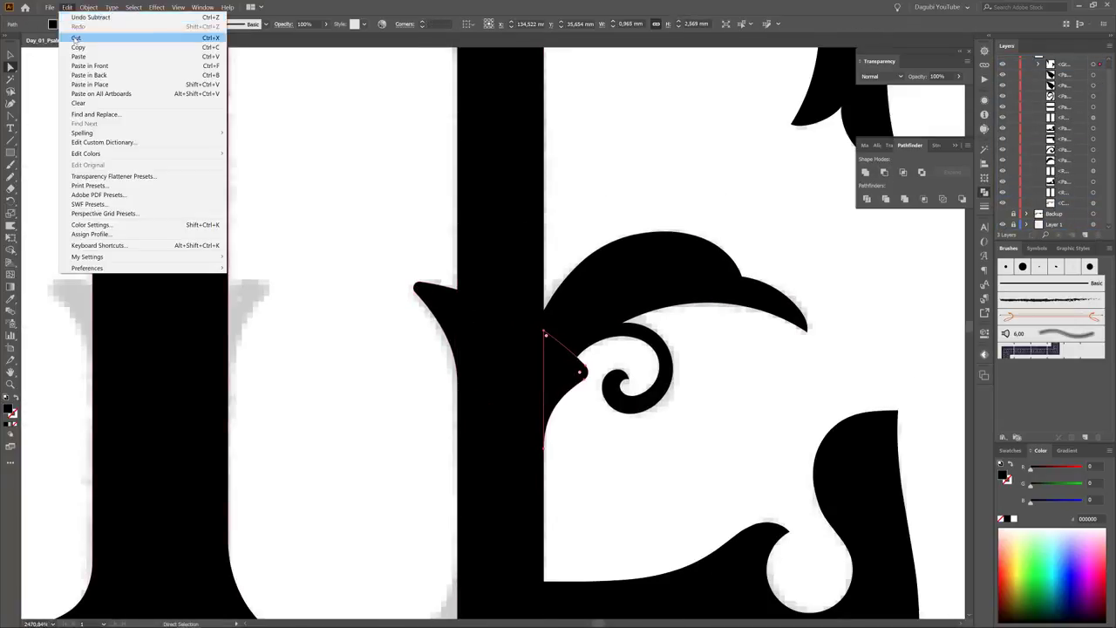
click(87, 78)
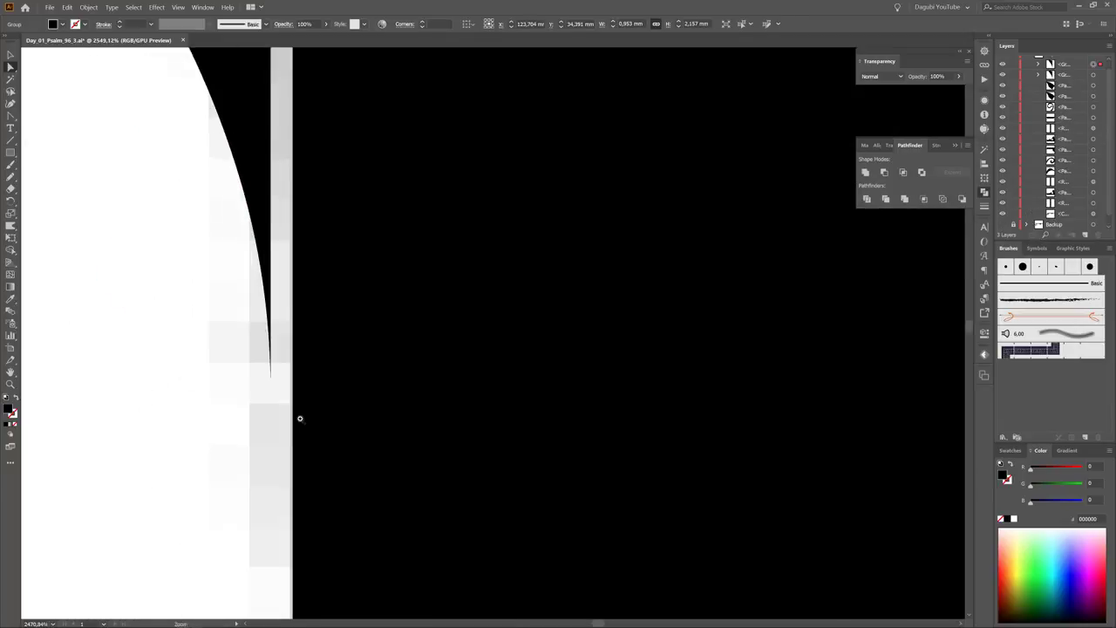
Step: Place the copied spur on the stem's right edge and reflect it
mouse_move(137, 289)
mouse_down()
mouse_move(302, 381)
mouse_move(419, 276)
mouse_move(370, 241)
mouse_move(745, 240)
mouse_up()
scroll(305, 381, up, 3)
scroll(362, 276, down, 5)
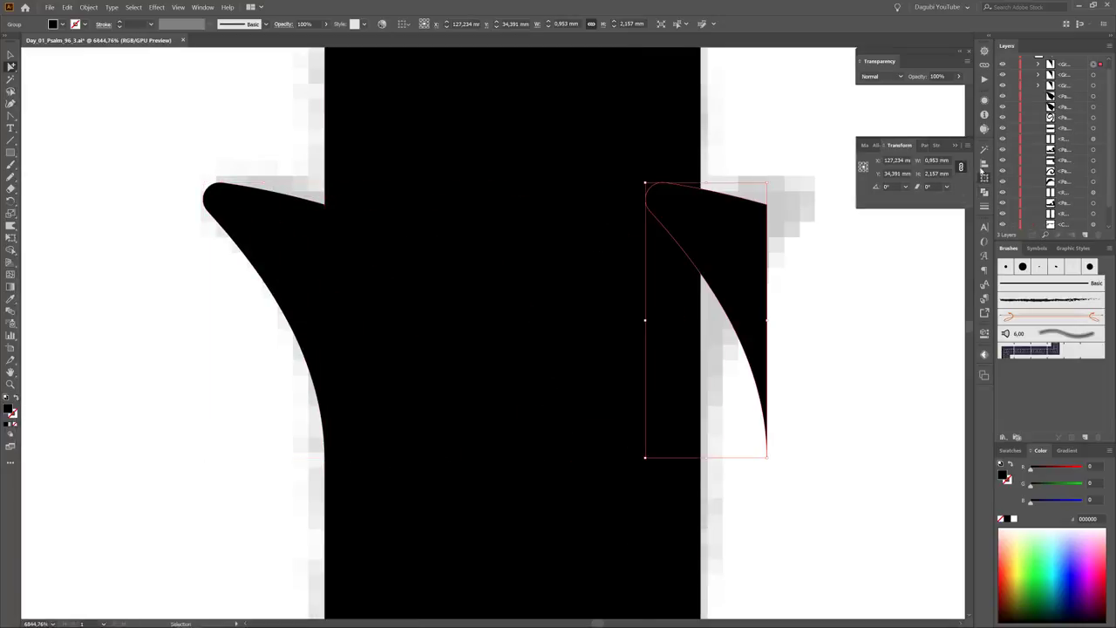
click(888, 144)
scroll(493, 183, up, 3)
scroll(660, 349, down, 3)
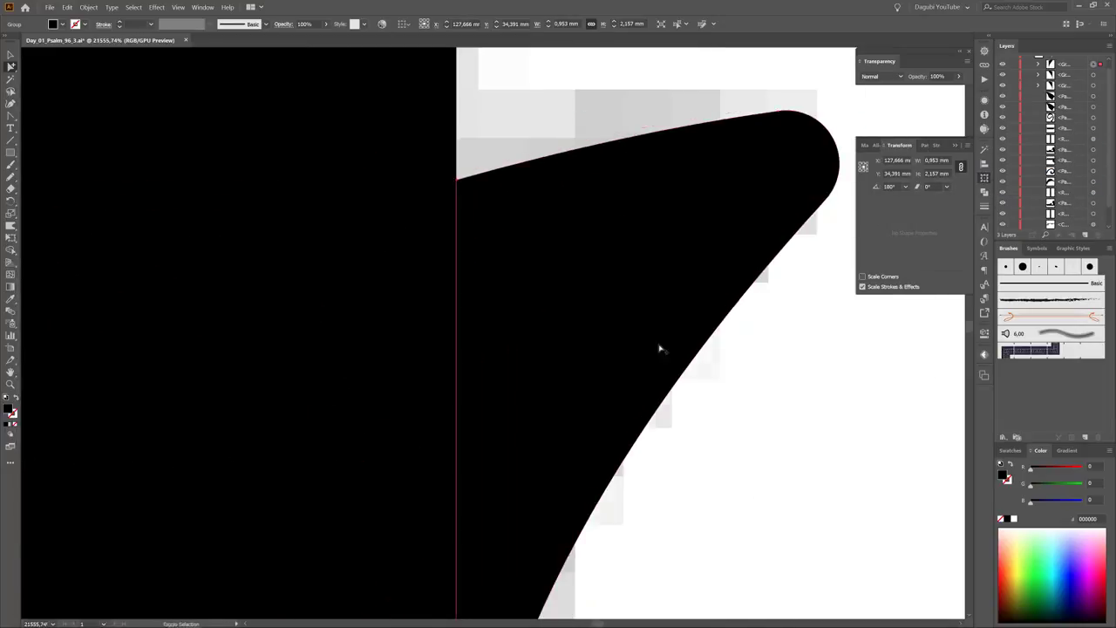
scroll(660, 348, down, 5)
scroll(603, 177, down, 2)
Step: Zoom out and check the mirrored spurs on the T and L stems
click(602, 176)
scroll(582, 302, up, 1)
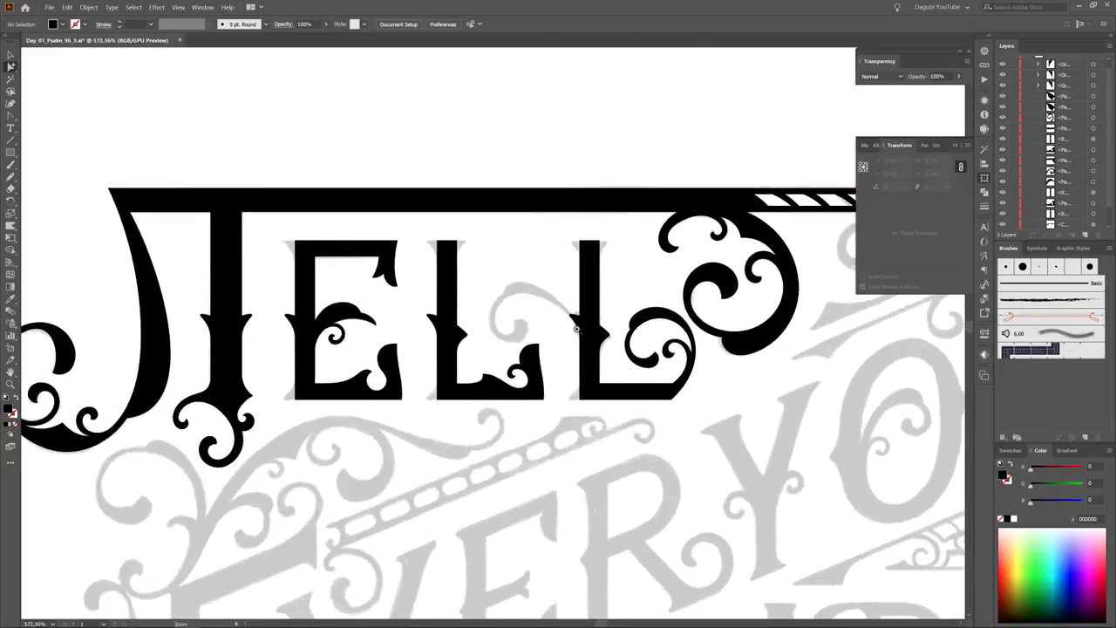
click(246, 322)
shift+click(588, 324)
shift+click(591, 212)
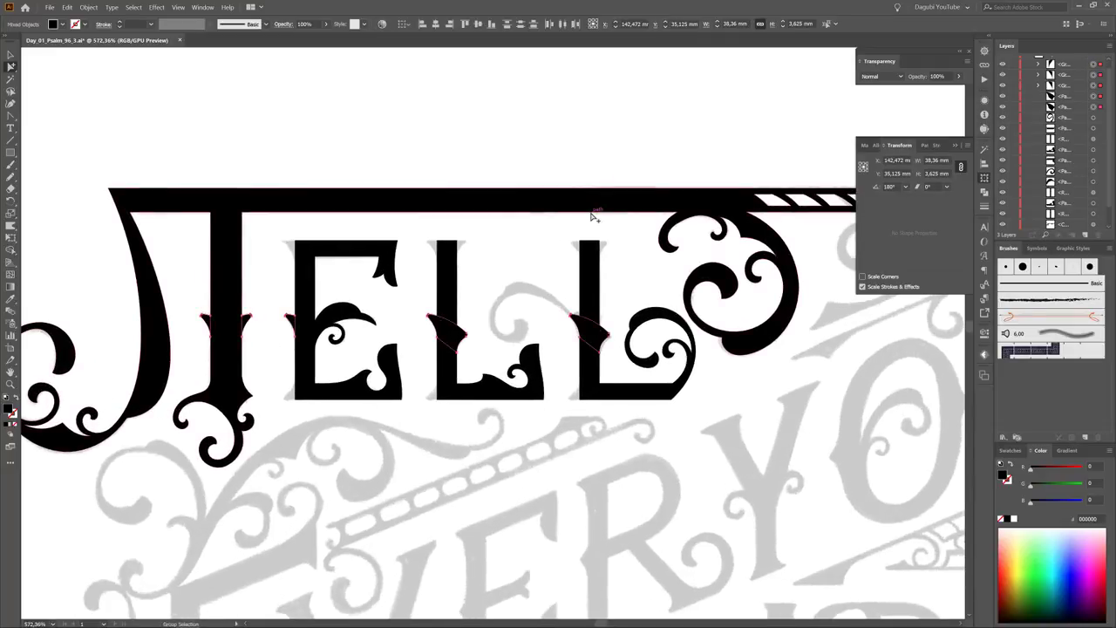
click(530, 267)
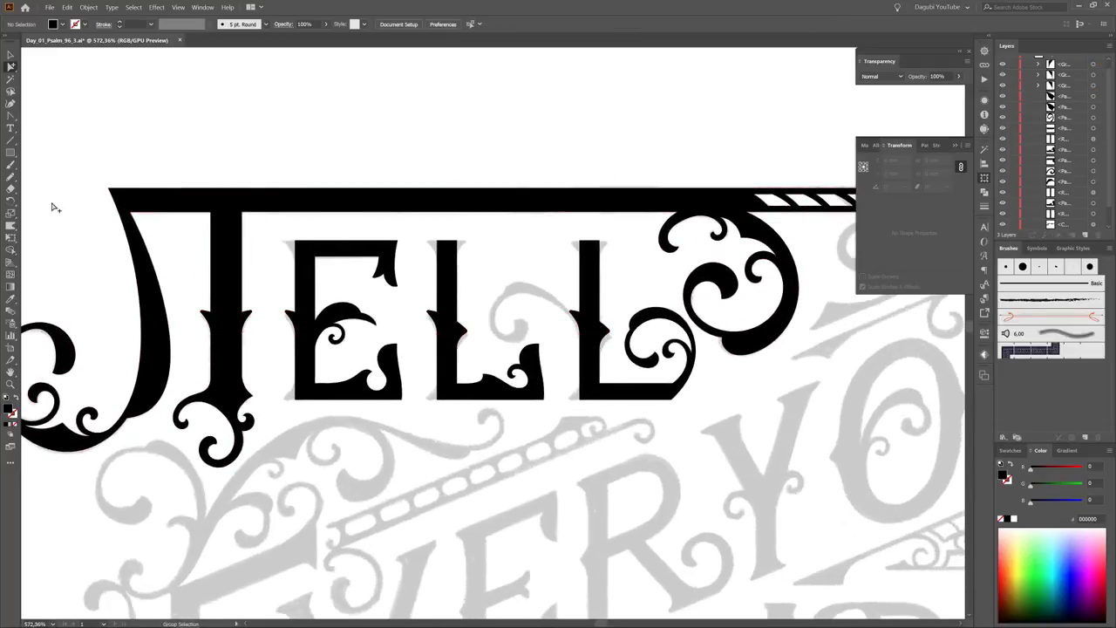
click(10, 177)
scroll(585, 300, up, 5)
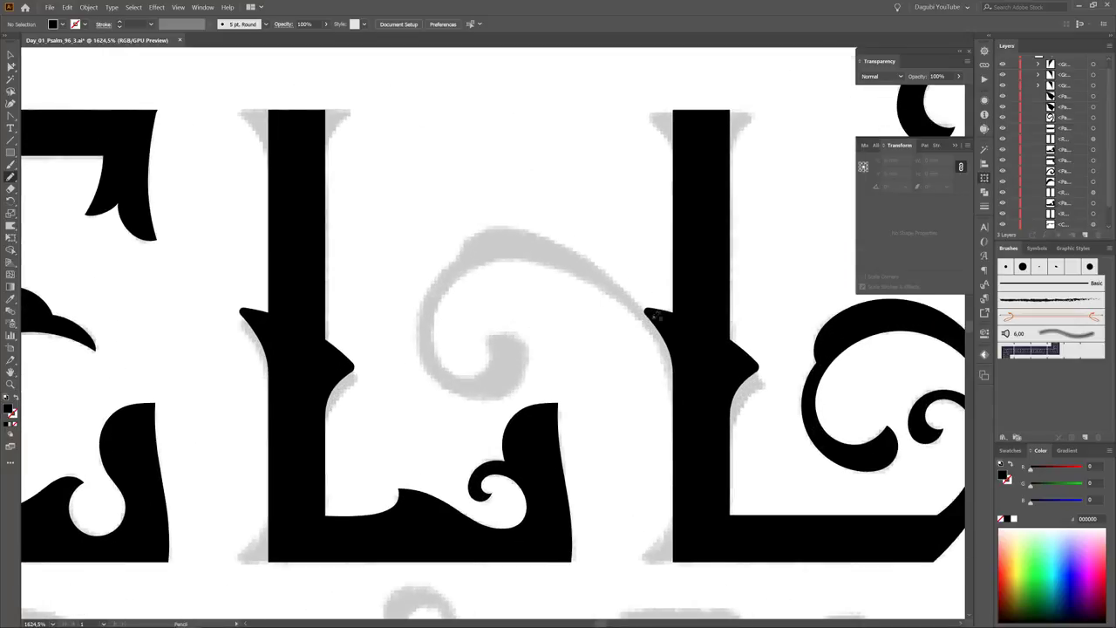
Step: Draw a Pencil path along the grey spiral swirl between the two L stems
click(11, 66)
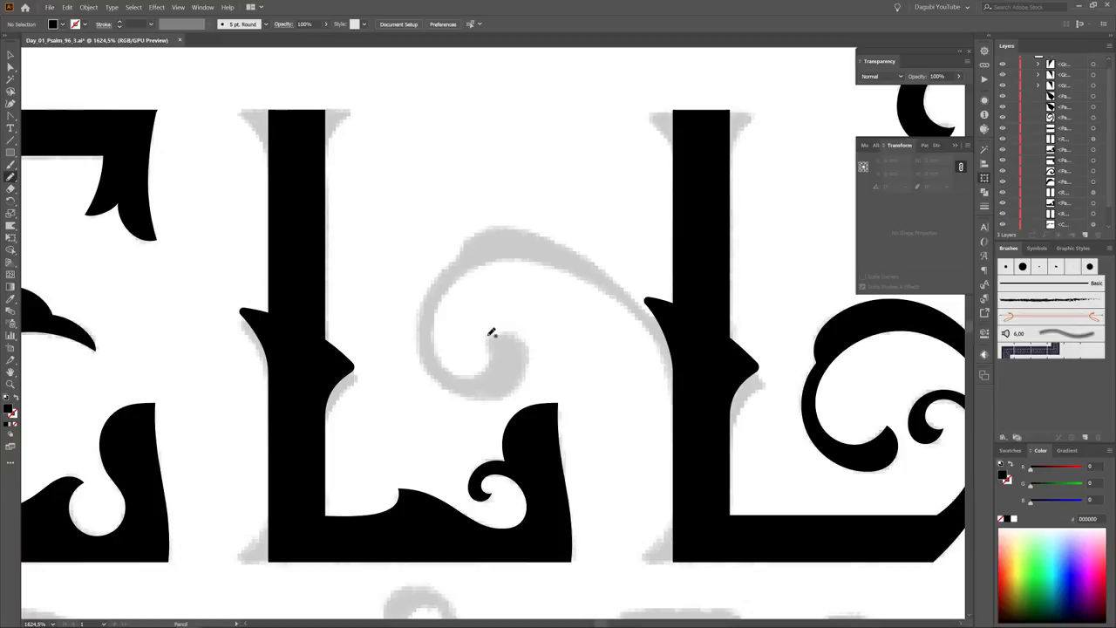
drag(419, 335, 462, 250)
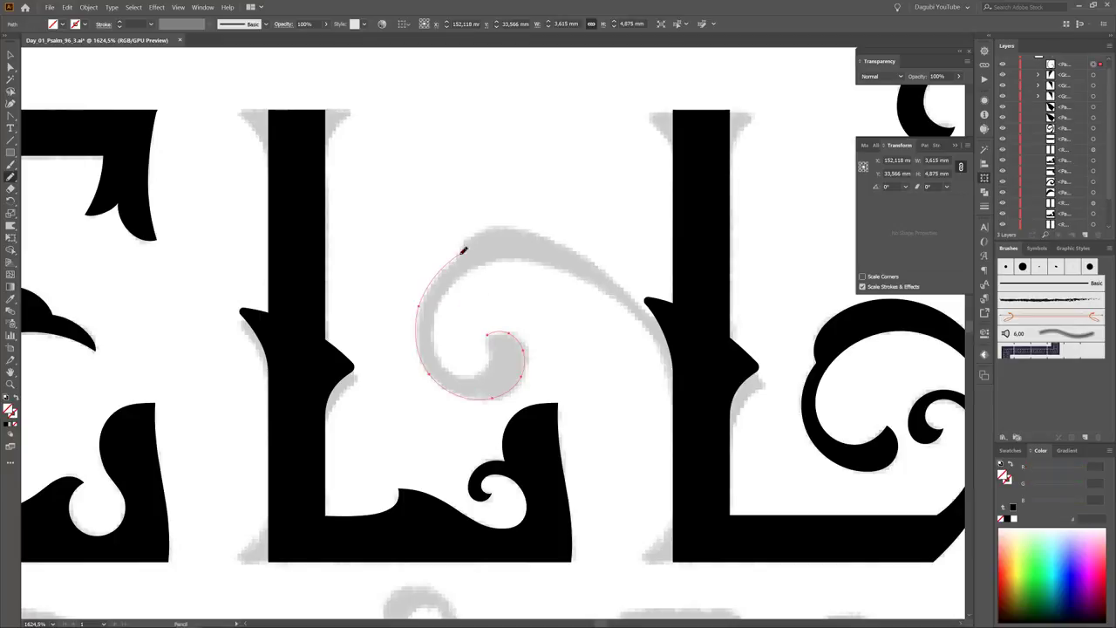
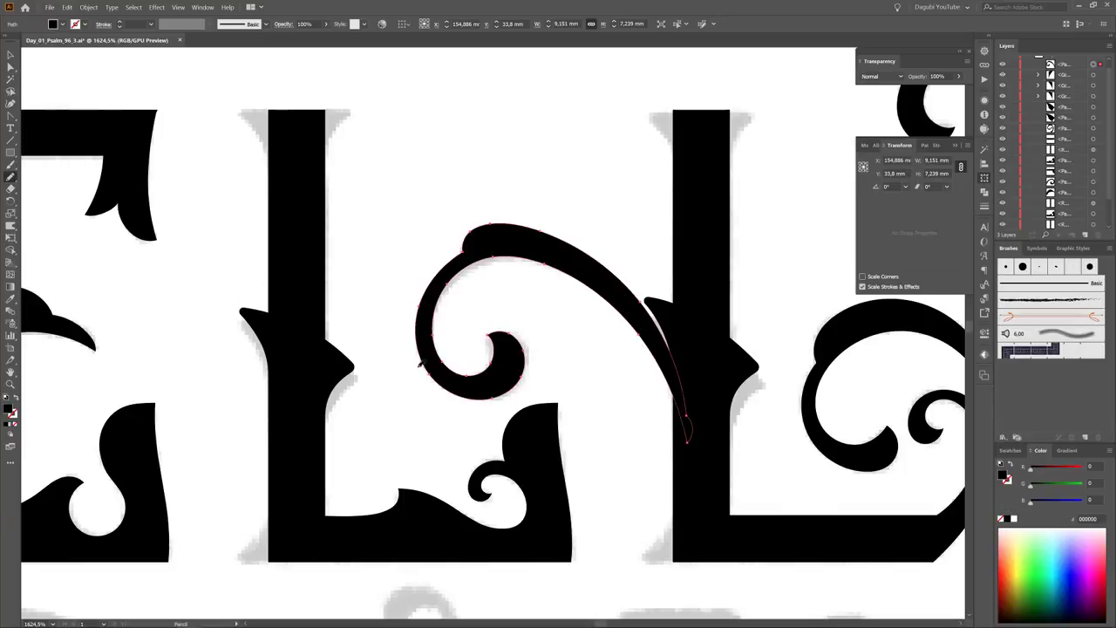
Step: Reshape the swirl ornament's curve, smoothing its top and moving its tail tip up and left
mouse_move(551, 260)
mouse_down()
mouse_move(513, 264)
mouse_move(551, 314)
mouse_up()
drag(512, 281, 545, 271)
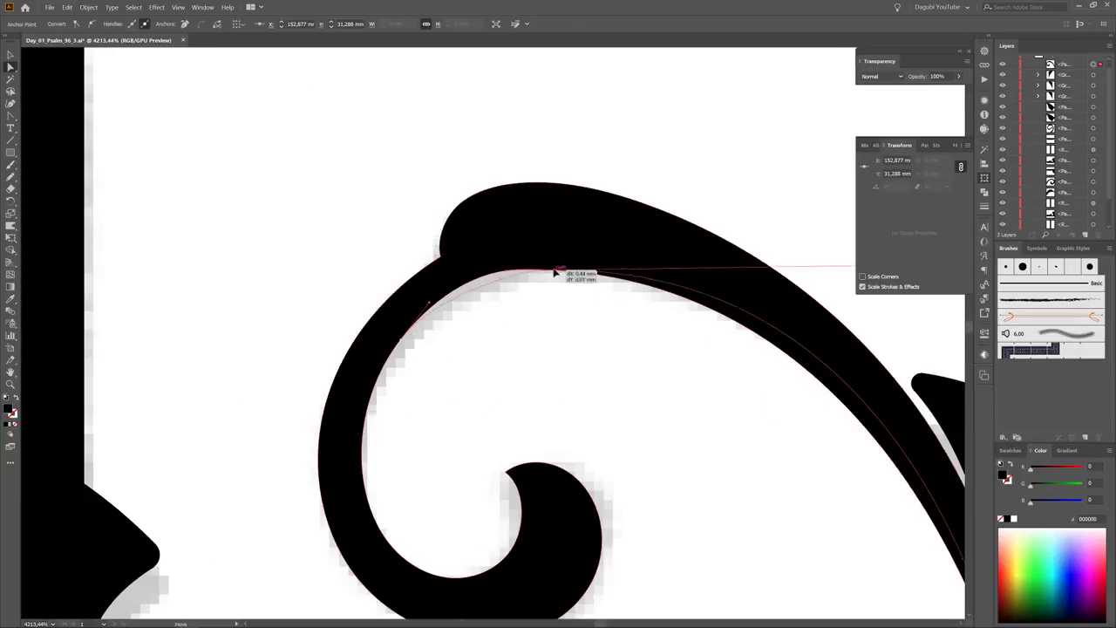
scroll(740, 430, down, 5)
scroll(593, 236, up, 2)
click(593, 235)
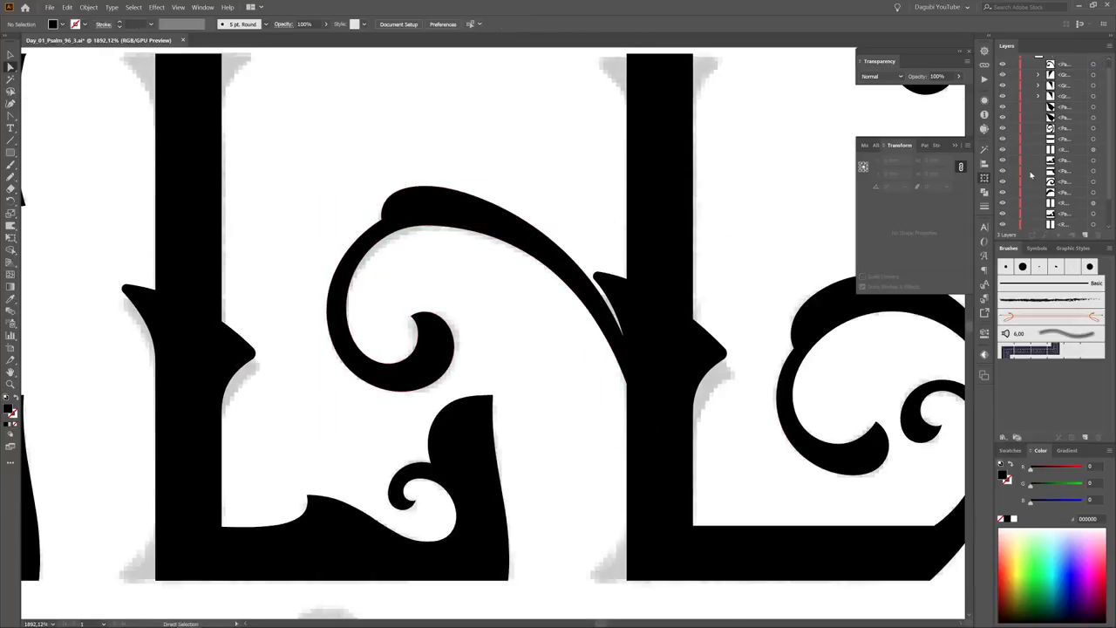
scroll(630, 398, down, 5)
scroll(520, 217, up, 5)
scroll(519, 217, up, 3)
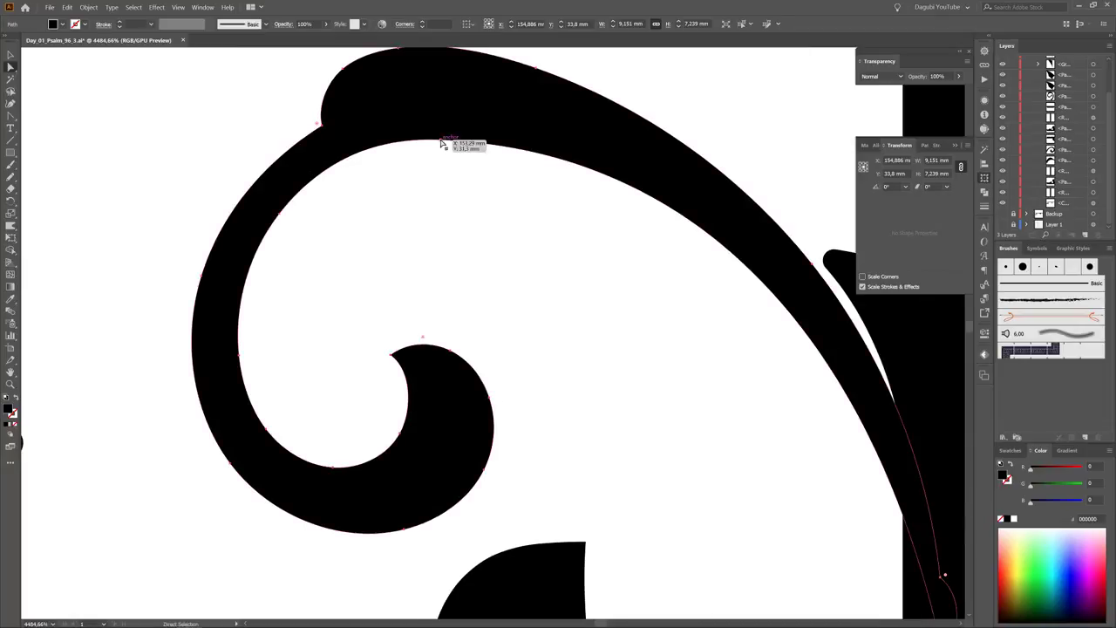
mouse_move(443, 142)
mouse_down()
mouse_move(822, 157)
mouse_move(814, 141)
mouse_up()
scroll(635, 431, down, 3)
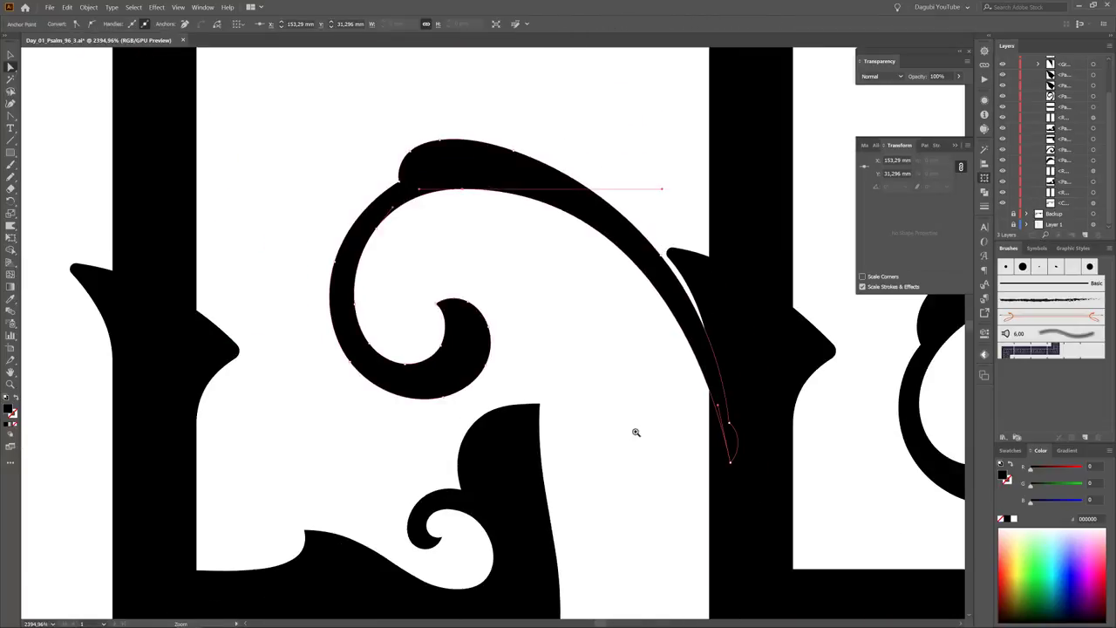
drag(732, 466, 709, 447)
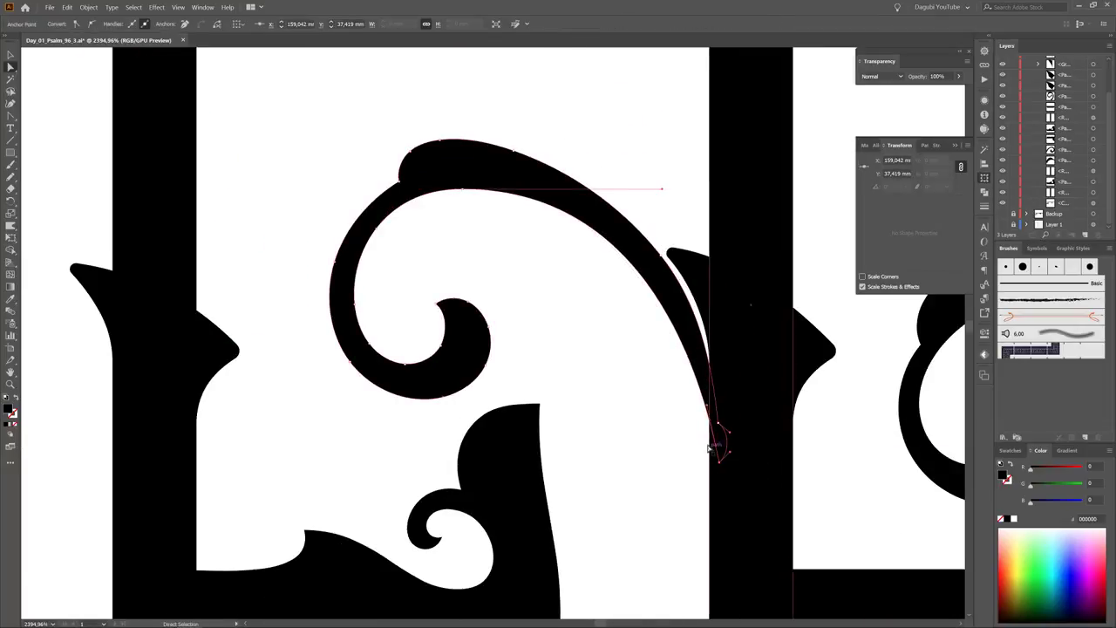
click(642, 489)
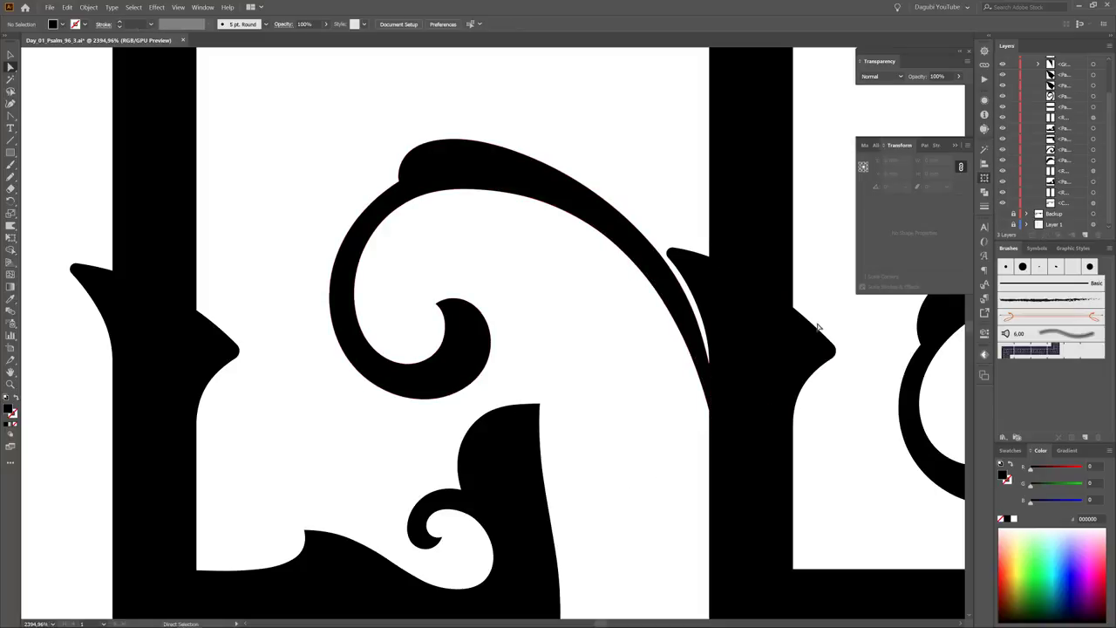
Step: Lower the right spike serif on the L stem slightly
click(809, 357)
drag(808, 367, 808, 370)
key(v)
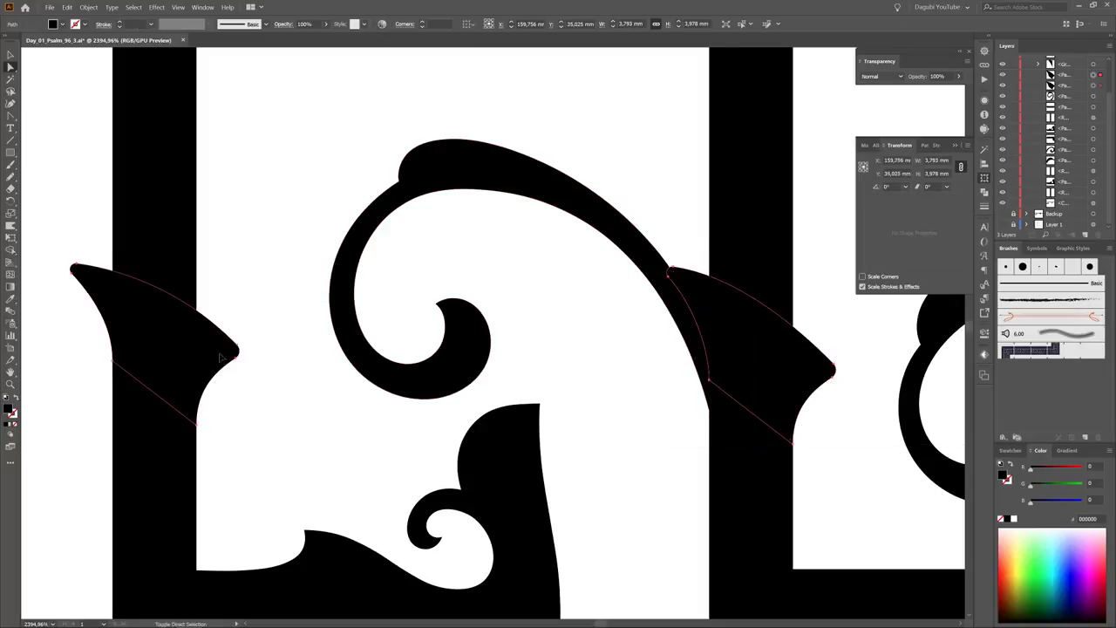
click(667, 204)
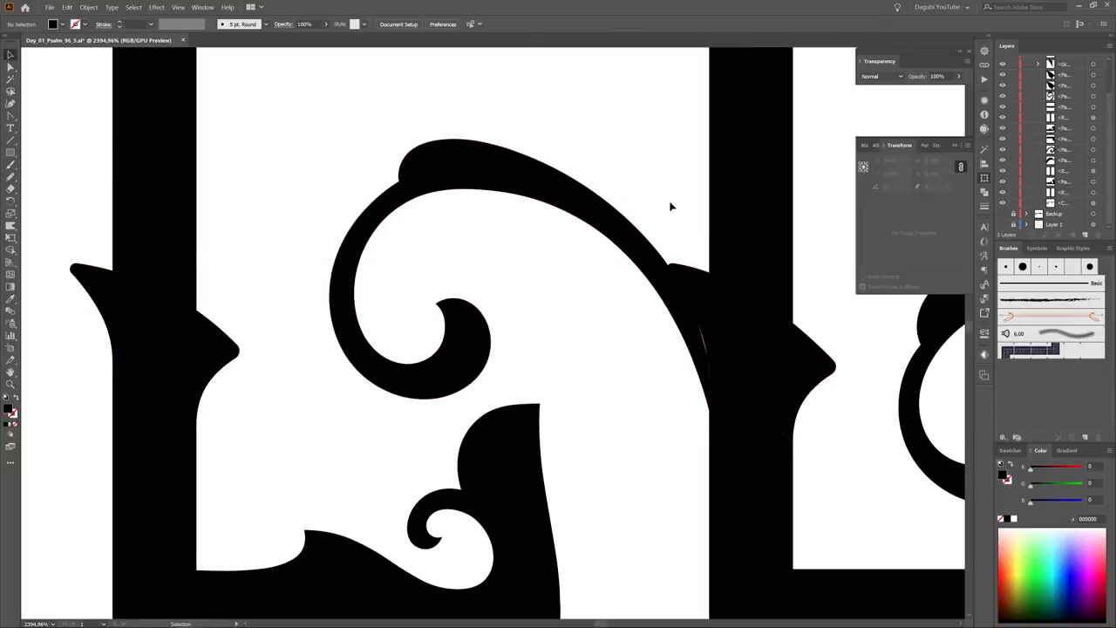
key(a)
click(723, 379)
click(618, 393)
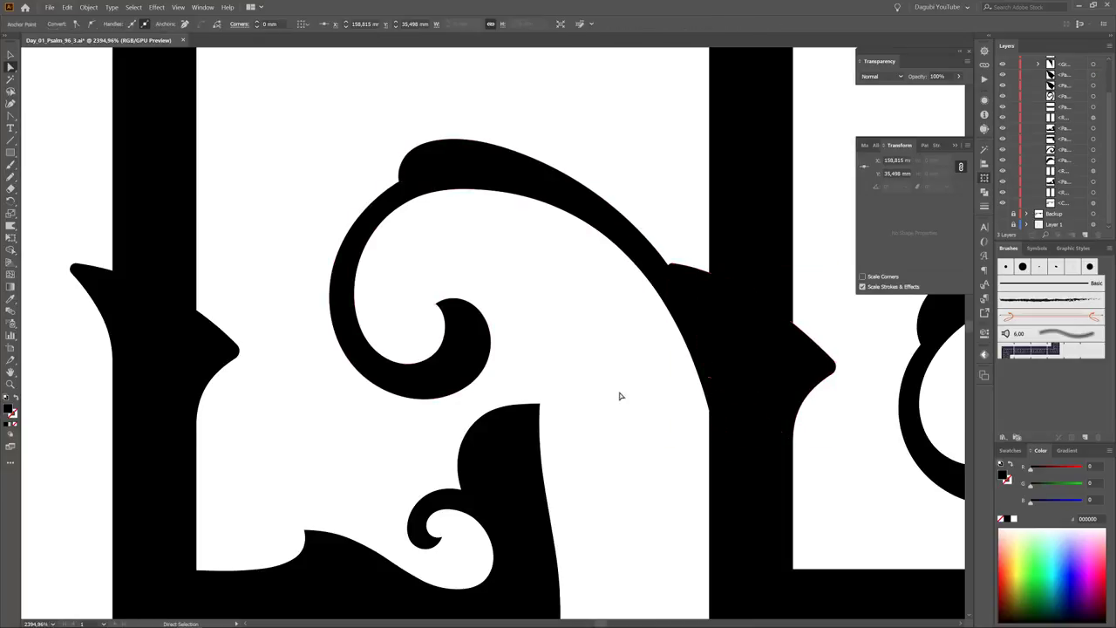
scroll(618, 393, down, 5)
scroll(677, 448, up, 6)
Step: Select the swirl path and its tail anchor to review how it meets the stem
click(770, 178)
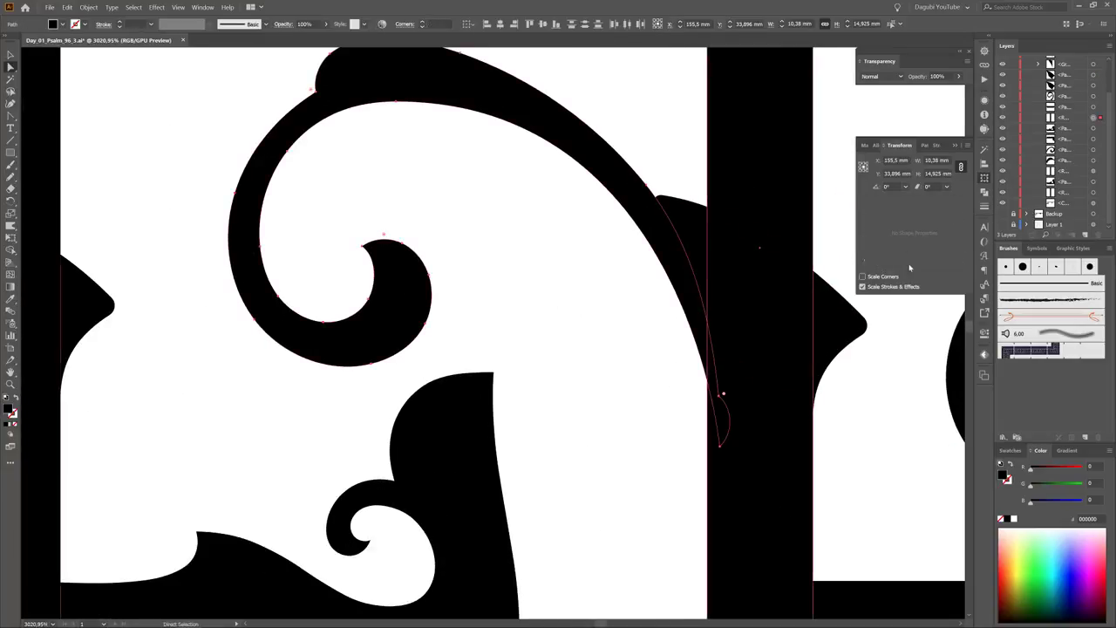
click(720, 392)
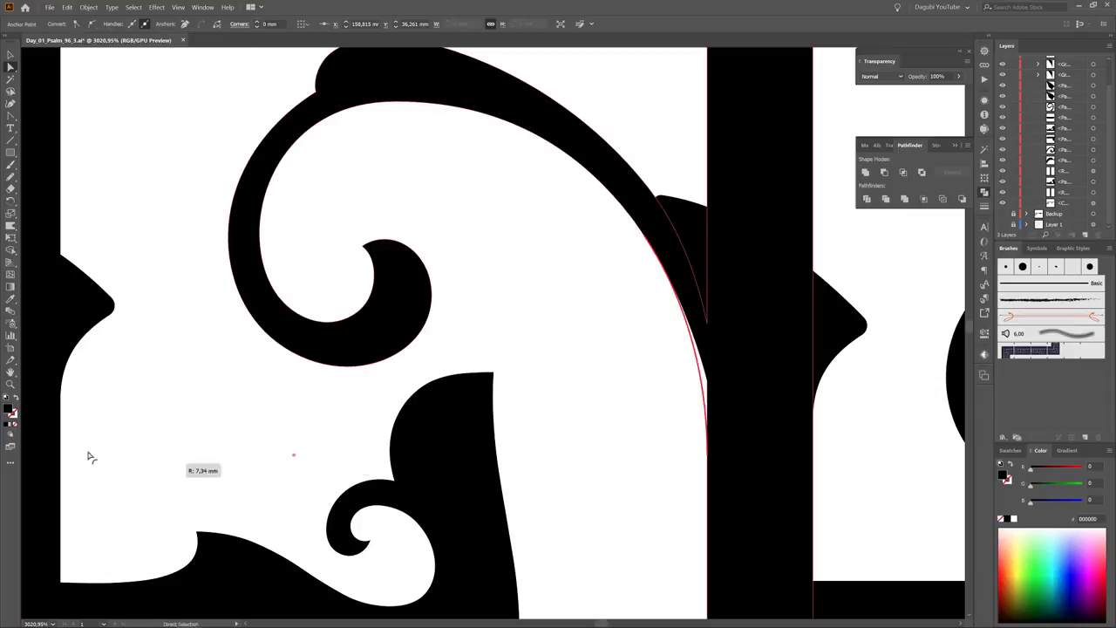
scroll(484, 418, down, 5)
click(567, 578)
scroll(568, 578, down, 2)
scroll(567, 578, down, 2)
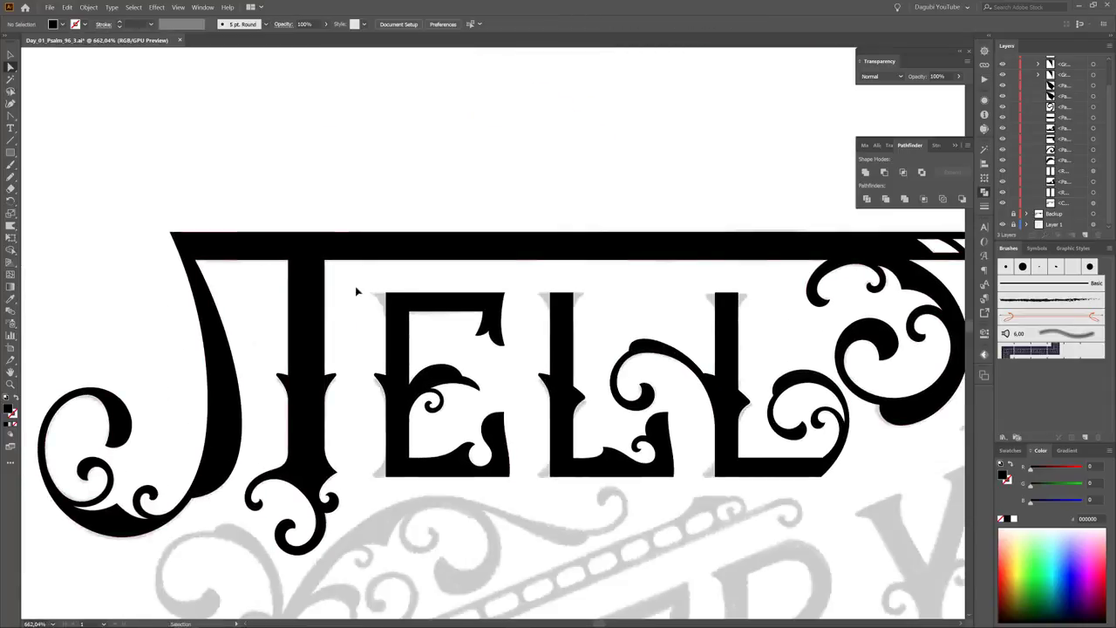
scroll(617, 227, up, 10)
Step: Draw a triangular serif at the E's top-left corner and curve its diagonal edge inward
click(502, 190)
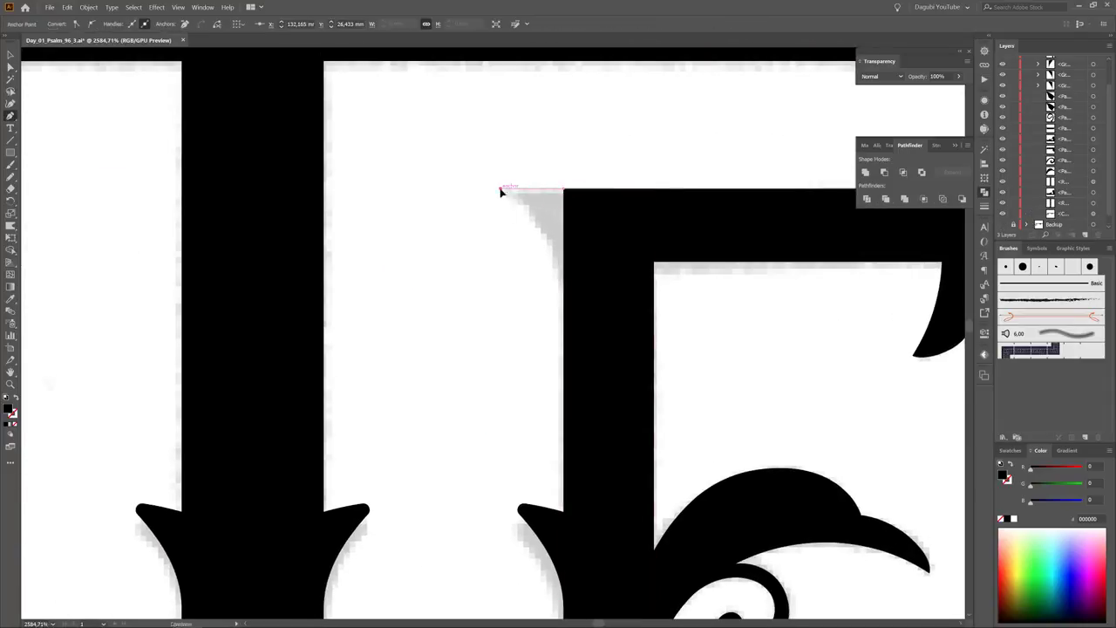
drag(565, 290, 564, 288)
drag(11, 116, 52, 155)
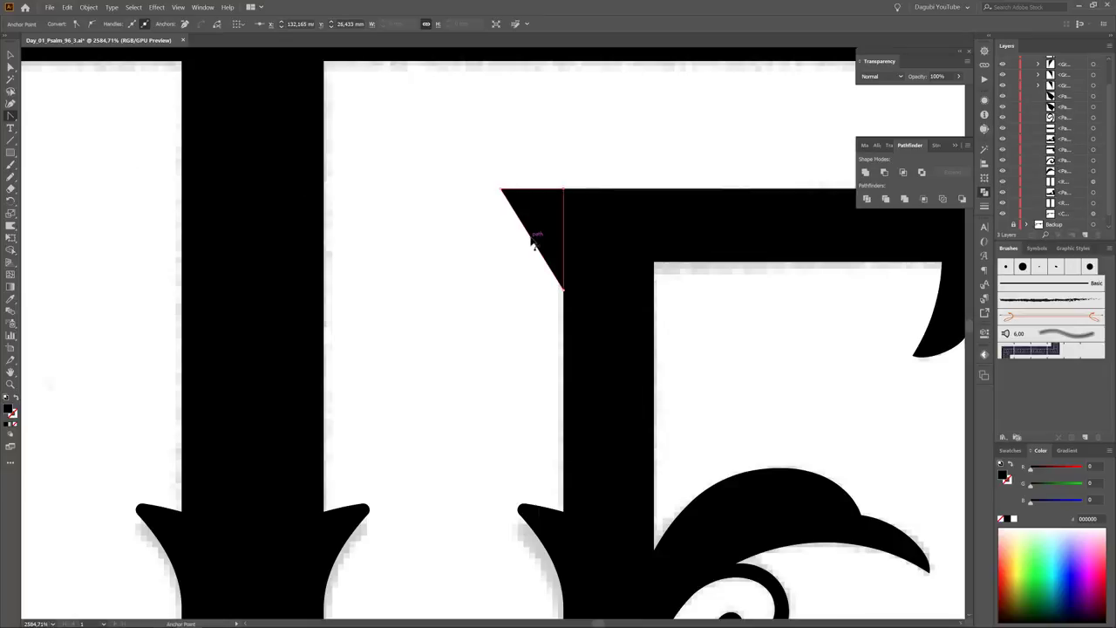
drag(553, 241, 553, 241)
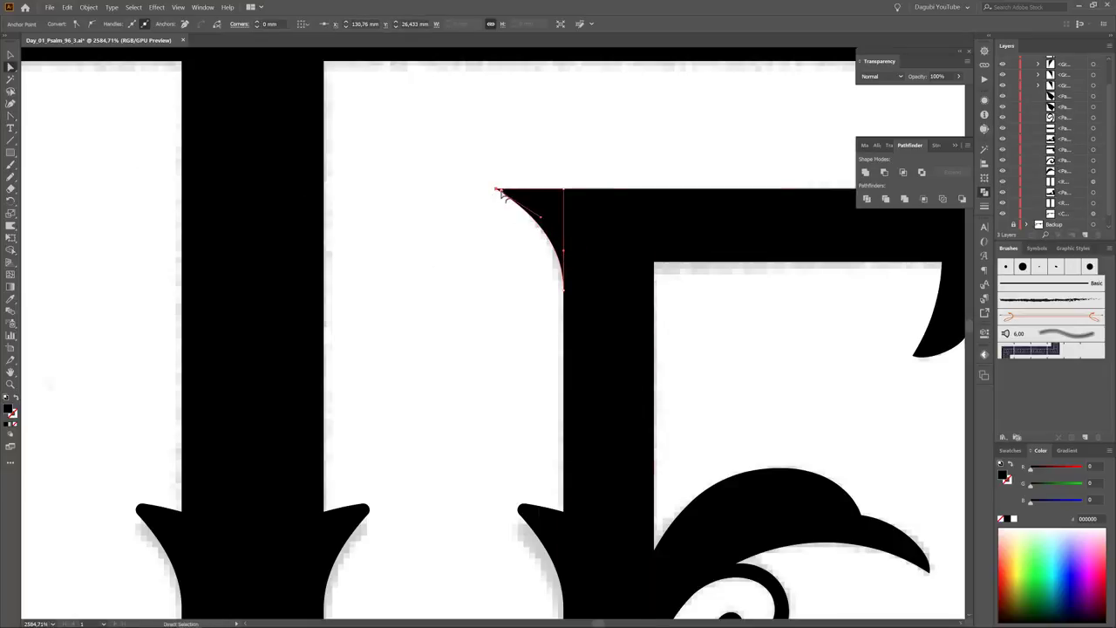
scroll(747, 406, down, 3)
scroll(587, 257, up, 2)
scroll(439, 190, up, 1)
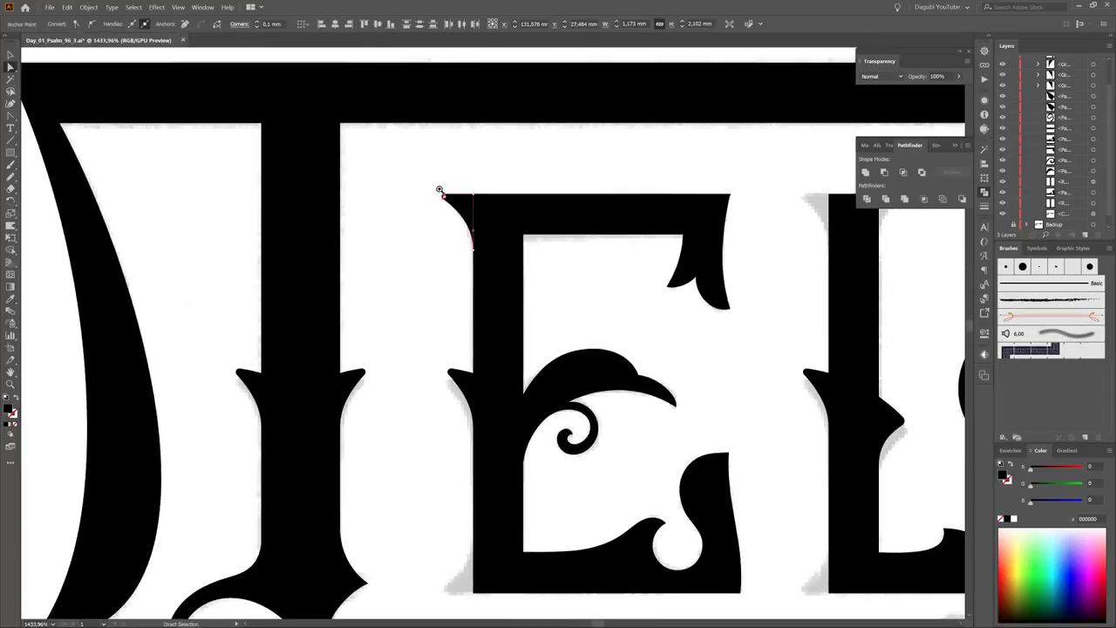
scroll(439, 189, up, 3)
scroll(466, 339, down, 4)
scroll(449, 123, up, 2)
Step: Align the serif's bottom corner with the E's bar
key(v)
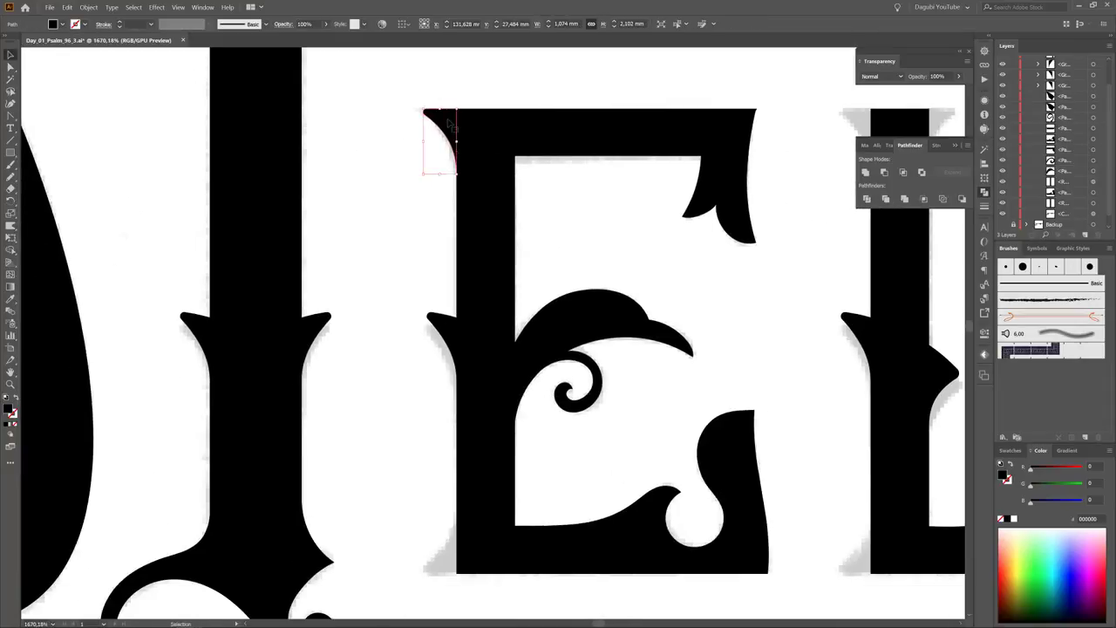
click(984, 179)
click(967, 145)
scroll(455, 575, up, 8)
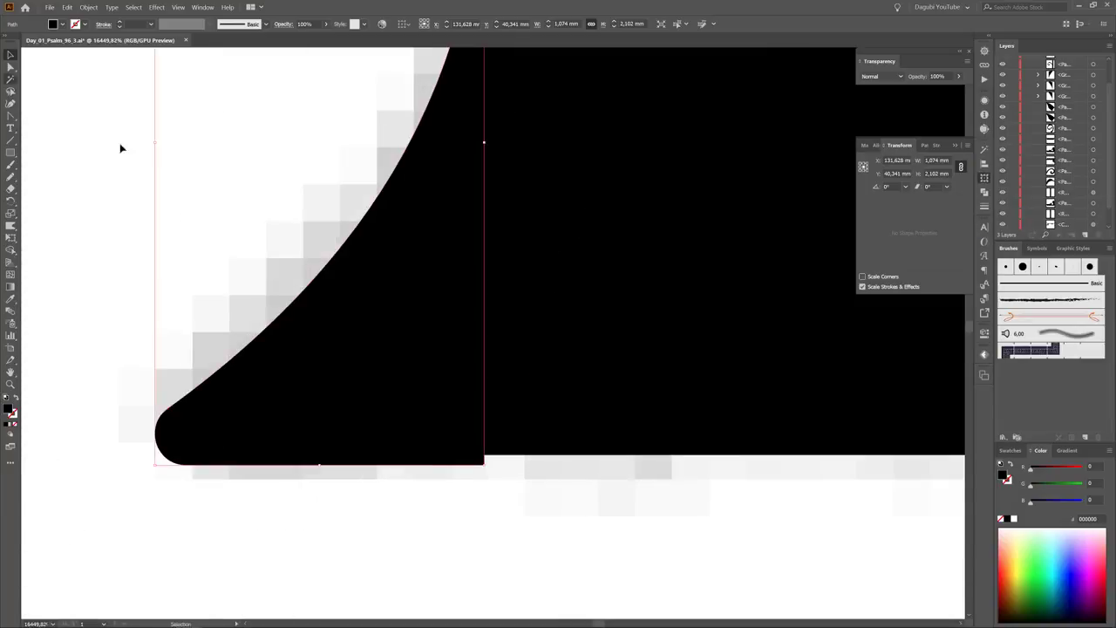
key(a)
mouse_move(469, 465)
mouse_down()
mouse_move(455, 470)
mouse_move(482, 456)
mouse_up()
scroll(482, 456, down, 2)
scroll(636, 486, down, 6)
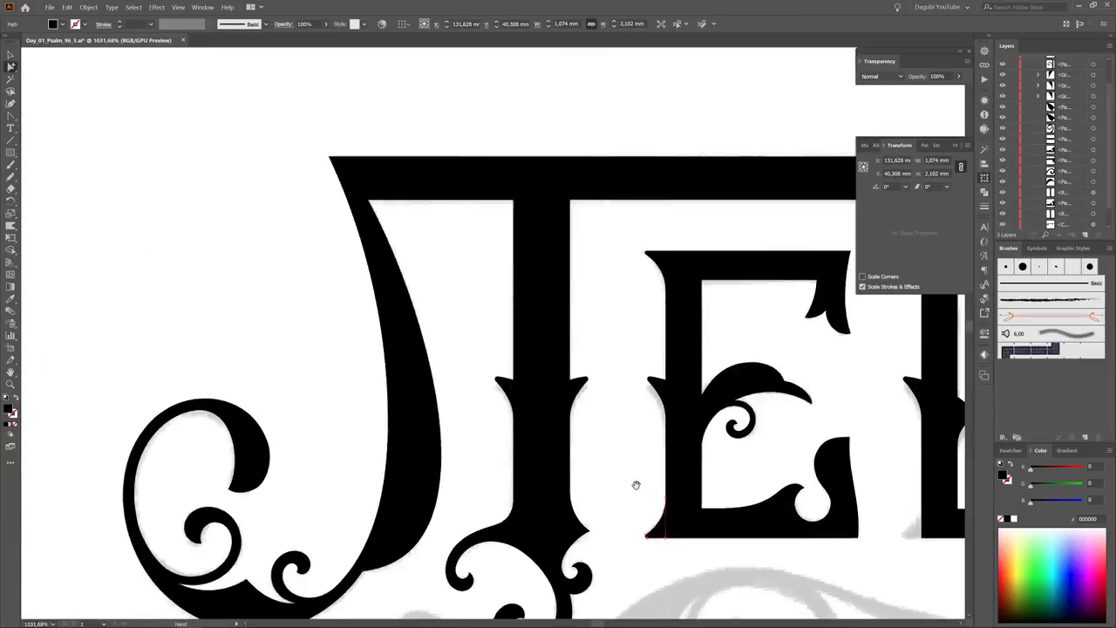
scroll(406, 166, down, 2)
Step: Duplicate the serif onto the first and second L stems
drag(656, 425, 656, 426)
scroll(655, 425, up, 5)
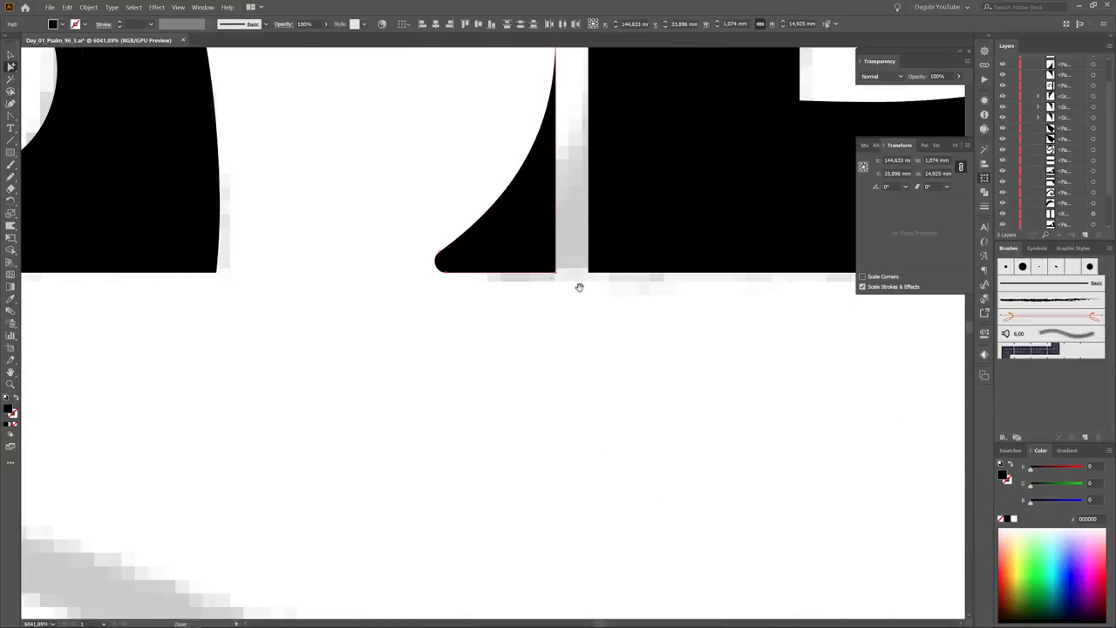
drag(590, 275, 589, 276)
scroll(589, 276, down, 5)
key(ctrl+d)
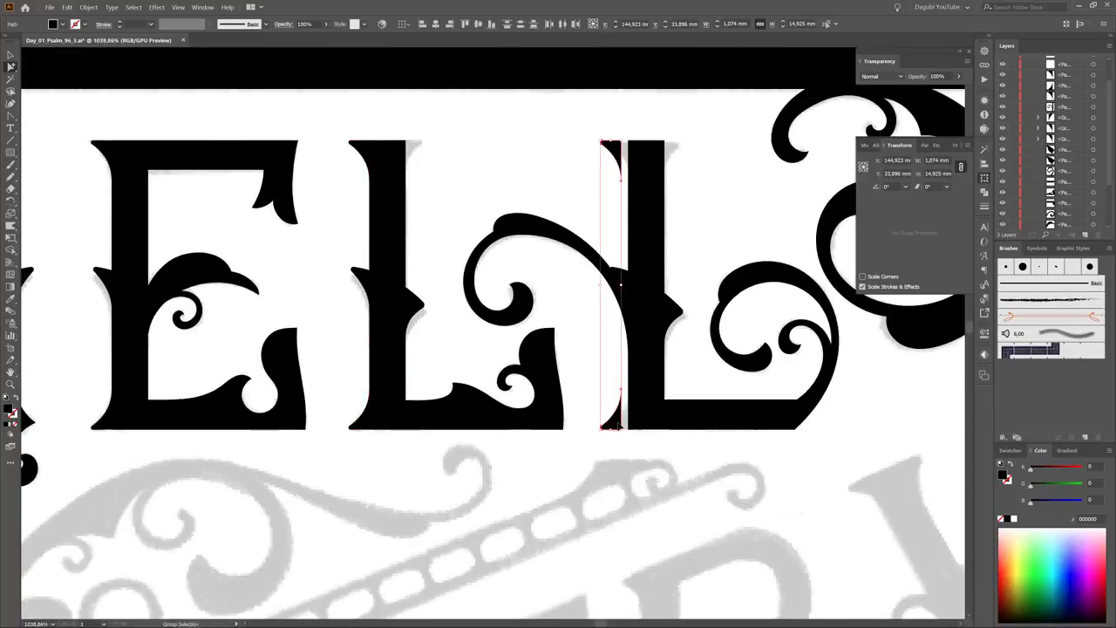
scroll(583, 402, up, 5)
scroll(583, 402, down, 2)
scroll(598, 448, down, 4)
scroll(565, 304, up, 3)
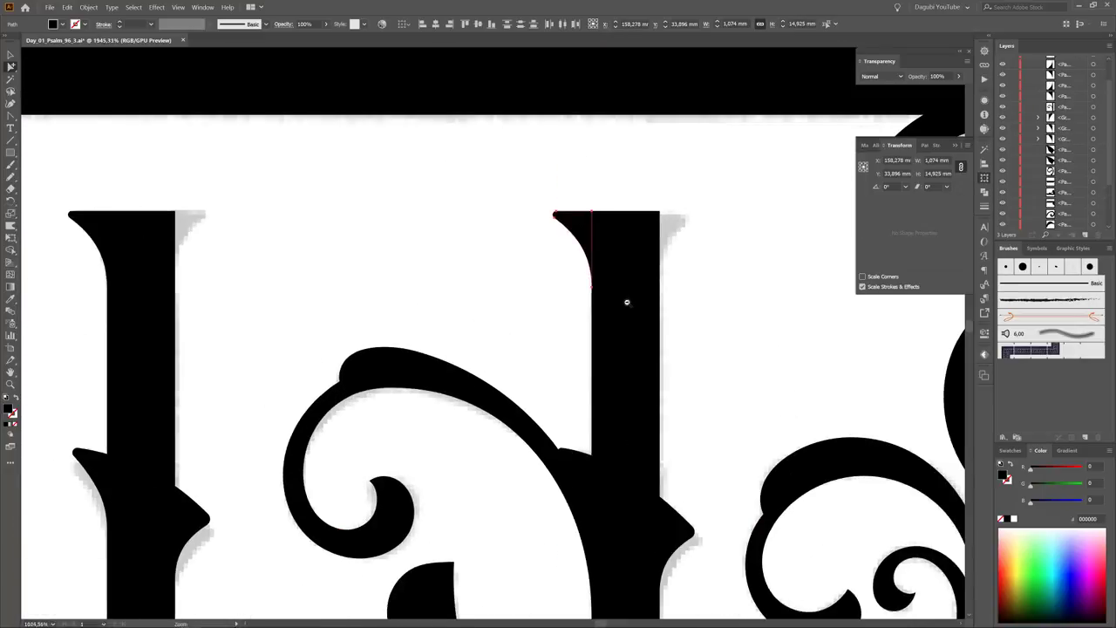
Step: Flip the L-stem serif copies horizontally and close the gap against the stems
drag(69, 287, 680, 213)
click(966, 145)
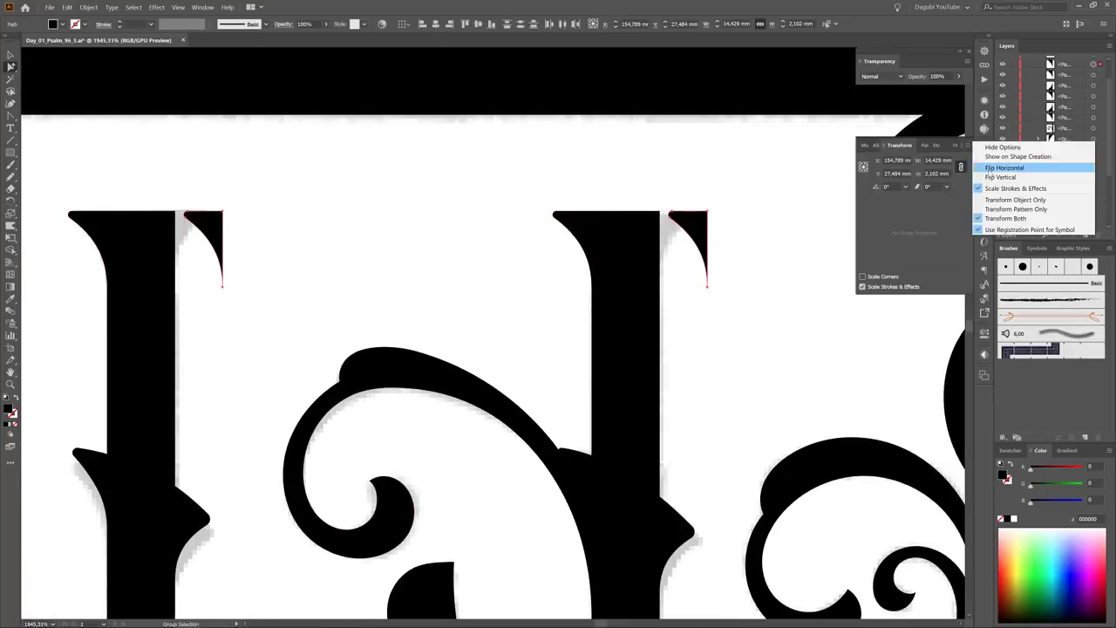
click(1003, 180)
scroll(378, 247, up, 5)
click(551, 259)
drag(419, 261, 418, 261)
scroll(578, 250, down, 3)
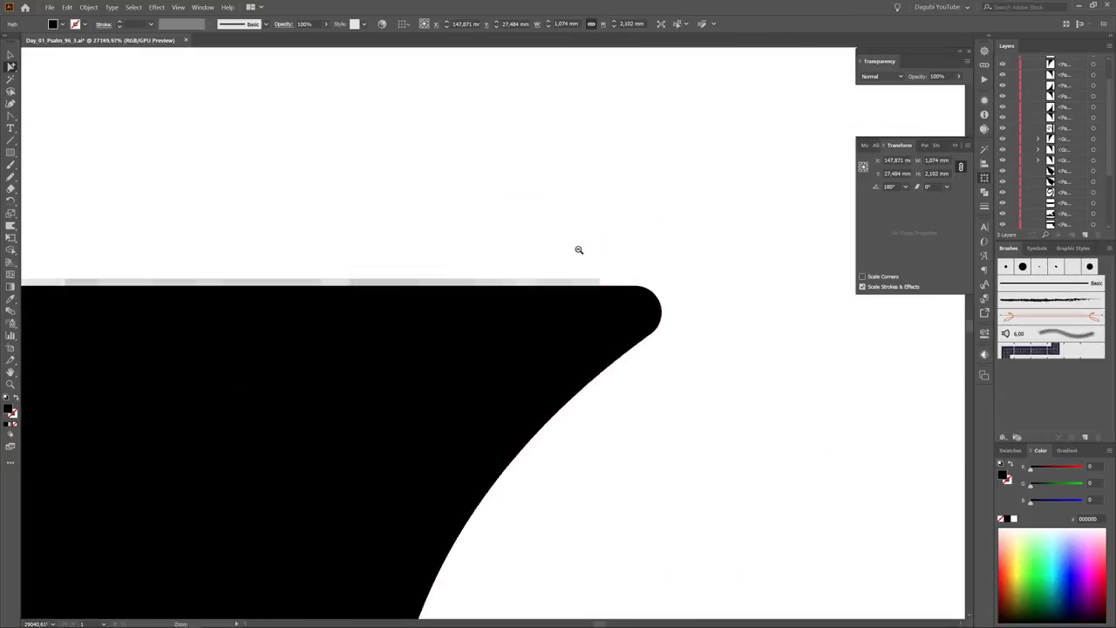
scroll(602, 366, up, 3)
drag(602, 366, 600, 304)
scroll(629, 379, down, 2)
scroll(628, 378, down, 5)
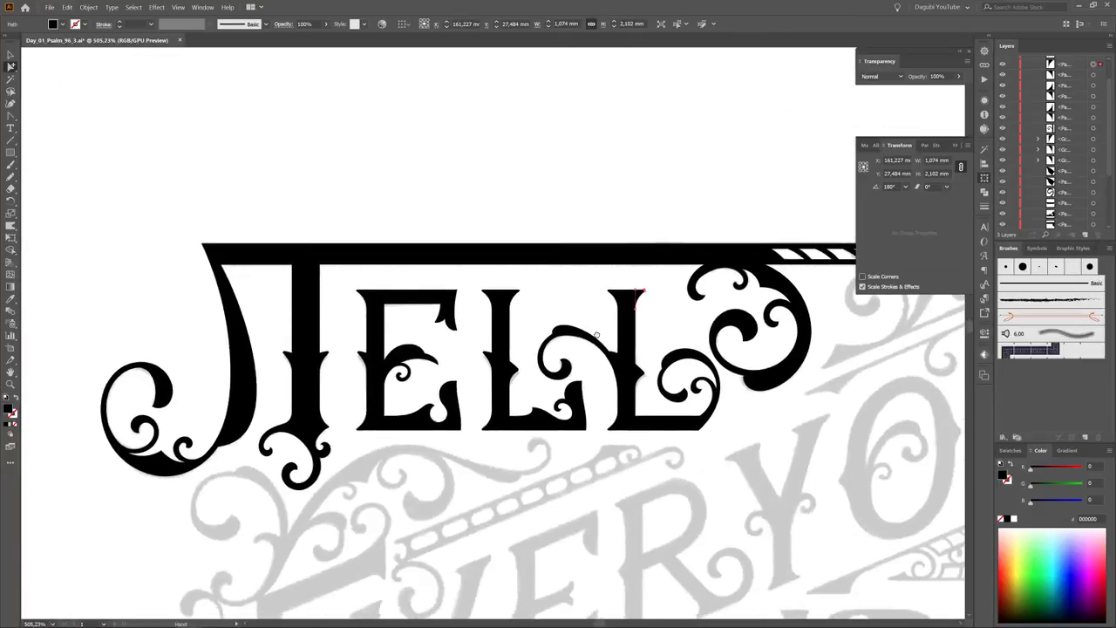
scroll(619, 370, down, 2)
scroll(617, 367, up, 4)
click(613, 300)
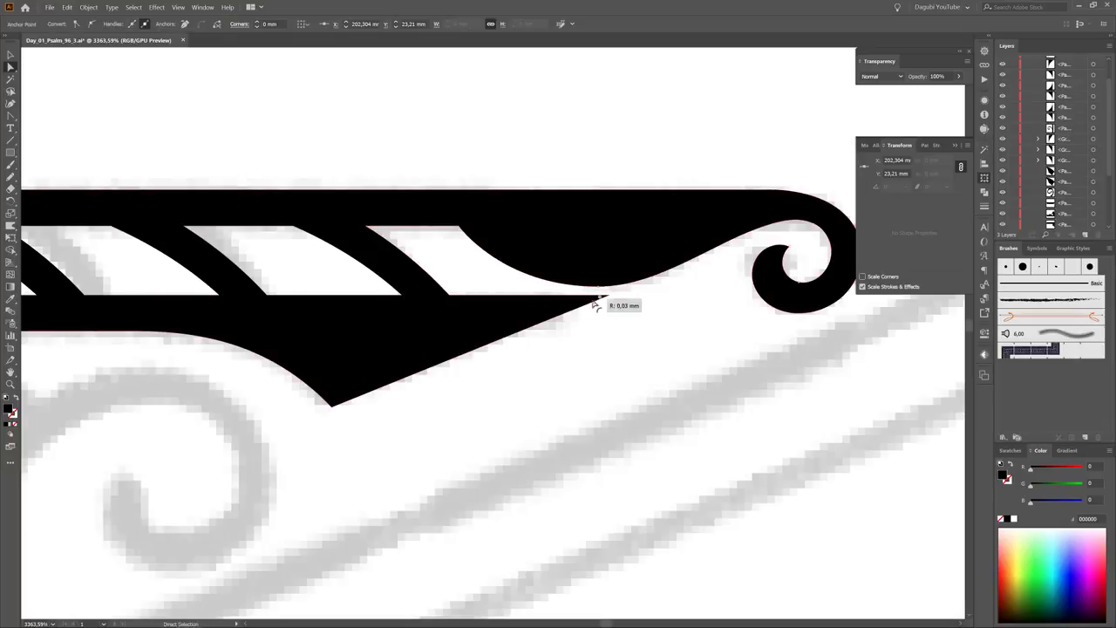
Step: Draw a tall thin rounded white bar in the L stem and centre it on the stem
scroll(636, 378, down, 3)
scroll(616, 257, up, 2)
drag(10, 153, 56, 162)
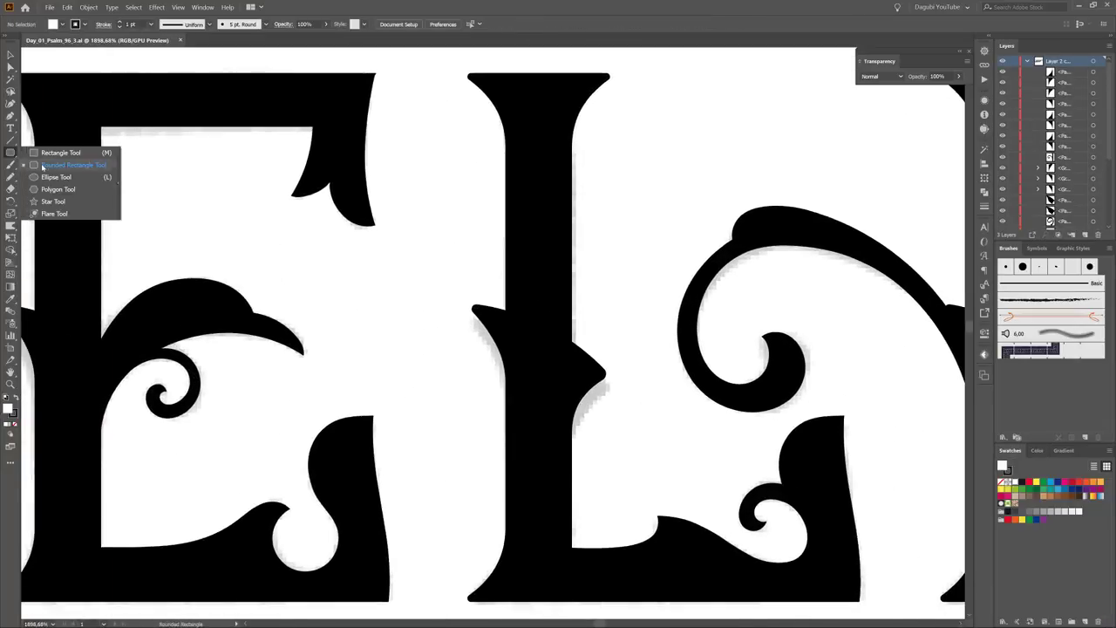
drag(532, 109, 541, 576)
key(v)
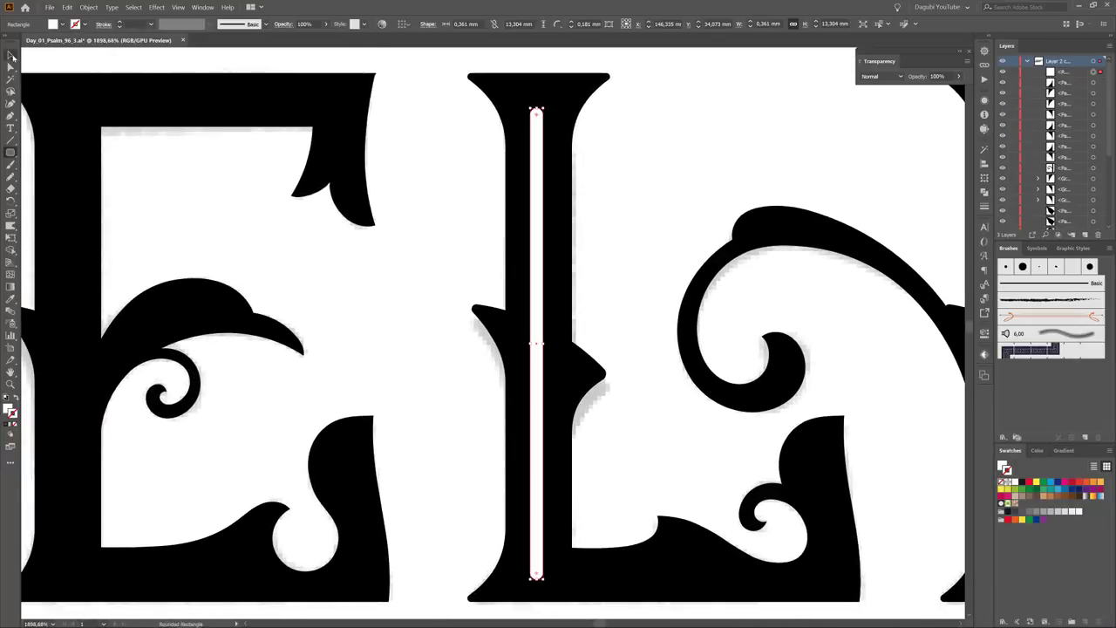
shift+click(568, 248)
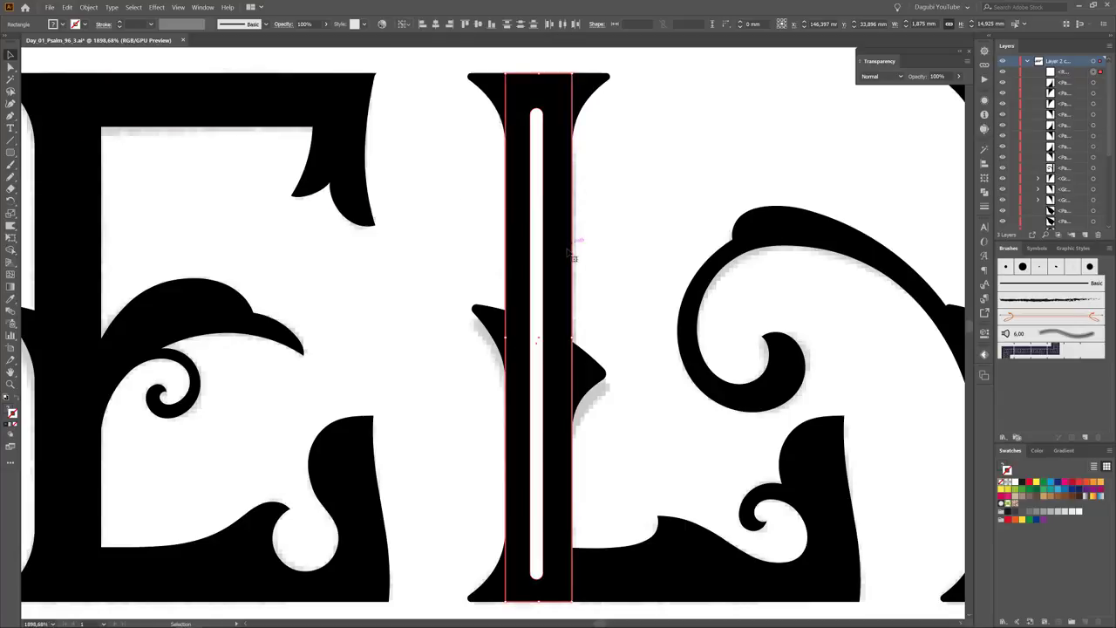
click(435, 23)
Step: Taper the white bar's top cap into a thin sliver
key(a)
scroll(534, 102, up, 5)
click(535, 116)
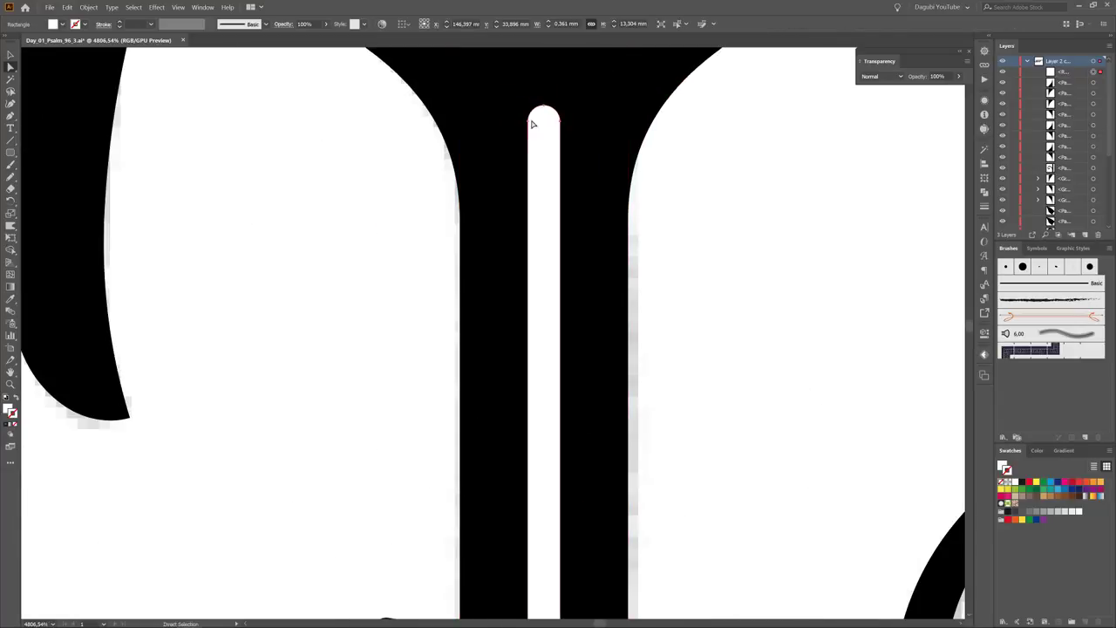
scroll(747, 219, down, 5)
scroll(451, 387, up, 8)
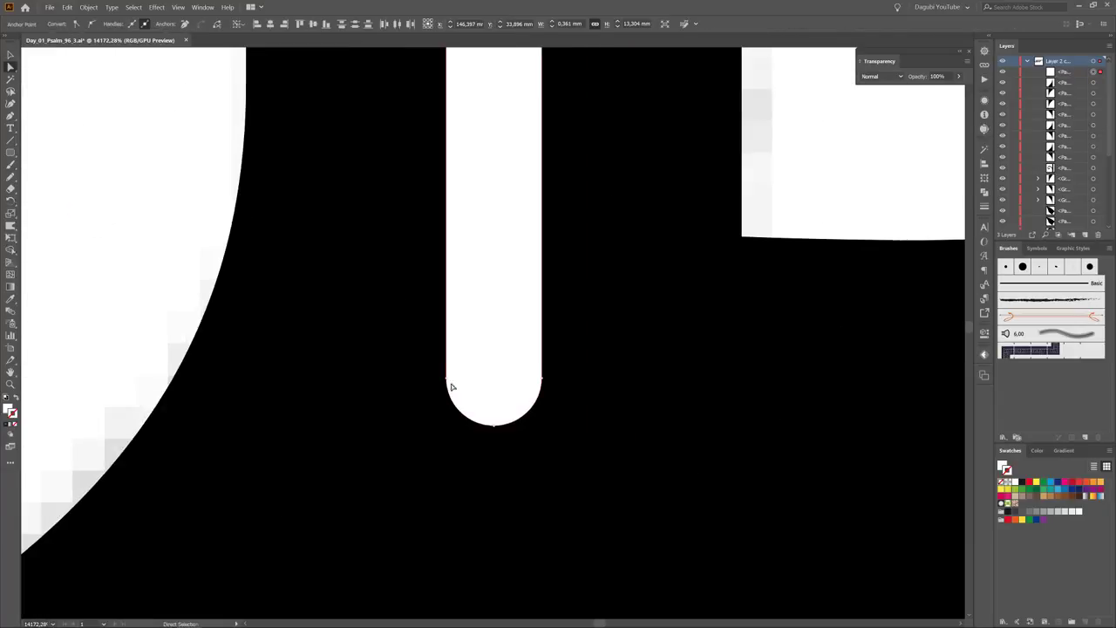
scroll(688, 350, down, 3)
scroll(699, 349, down, 5)
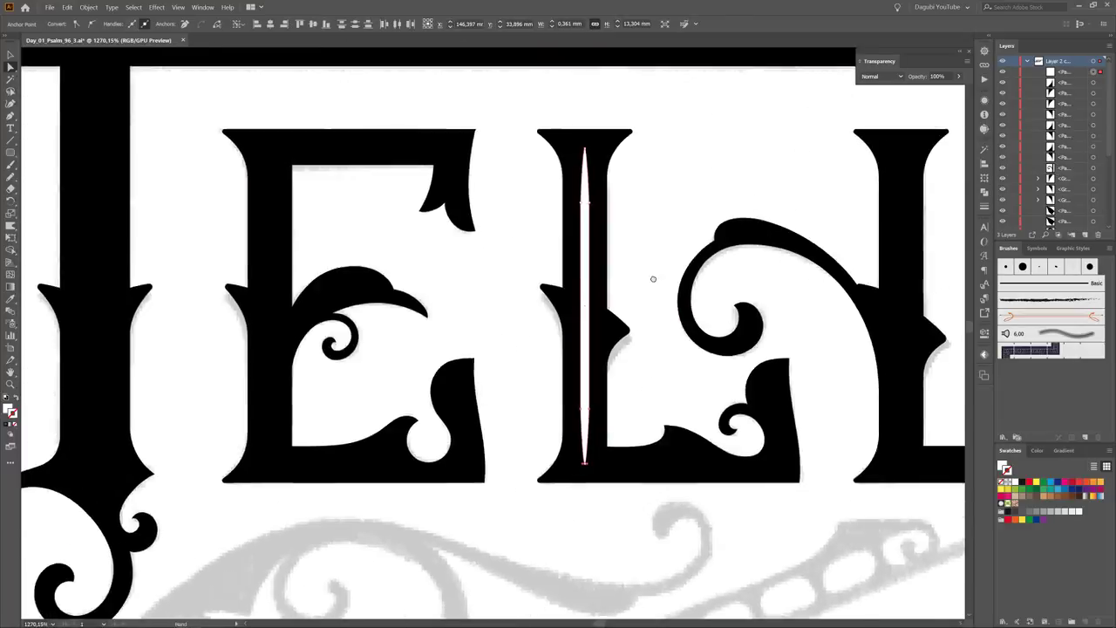
scroll(652, 279, up, 5)
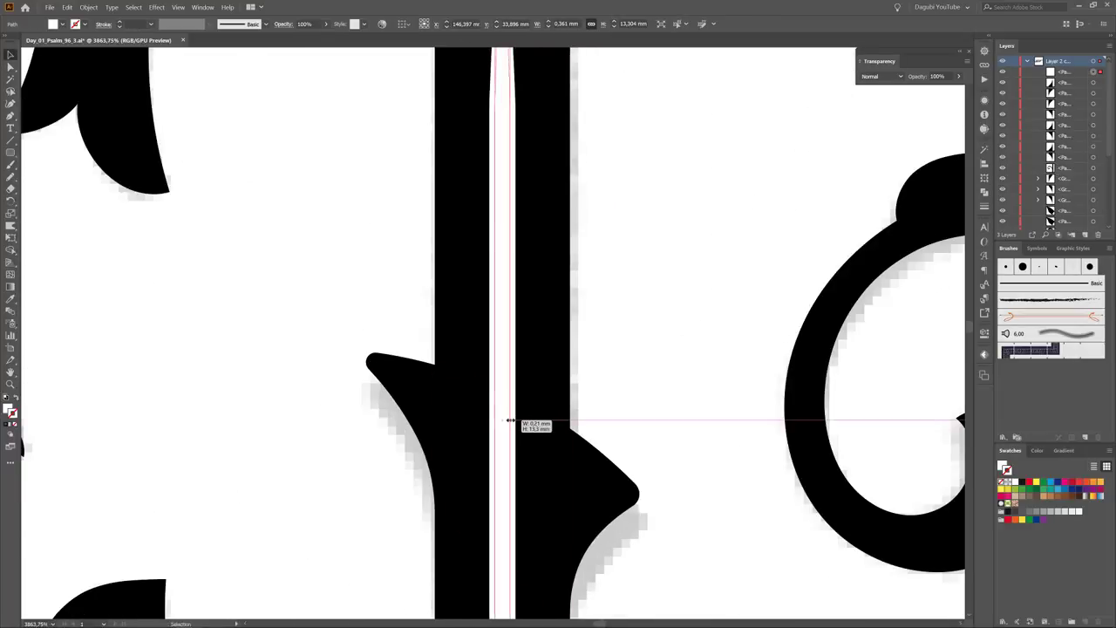
scroll(625, 270, down, 5)
scroll(625, 269, up, 4)
drag(625, 269, 625, 283)
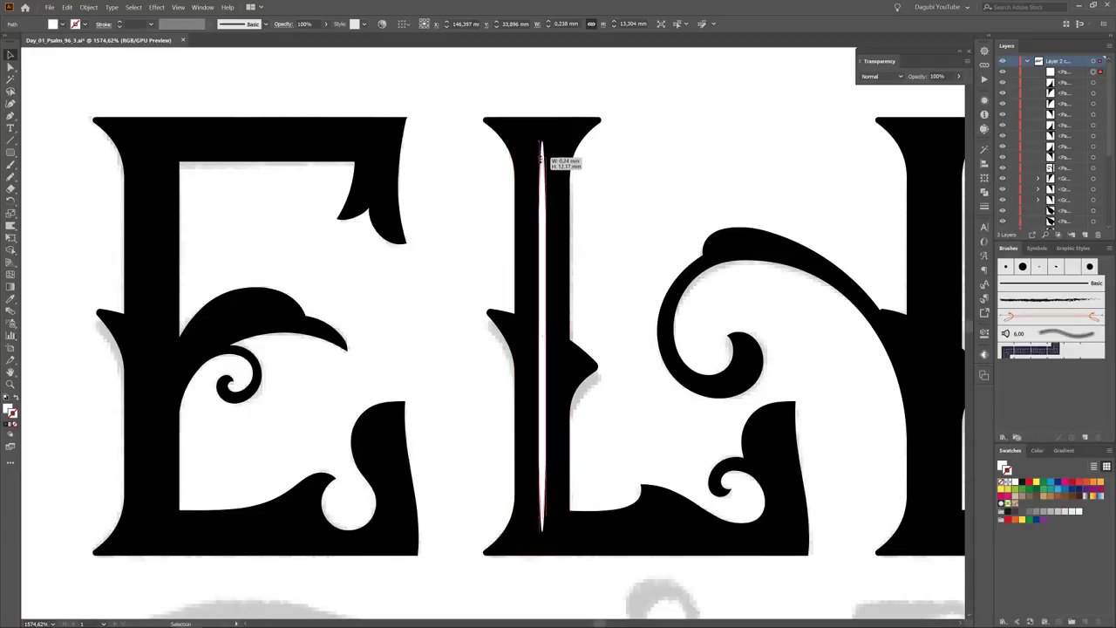
scroll(553, 222, down, 5)
scroll(673, 373, up, 1)
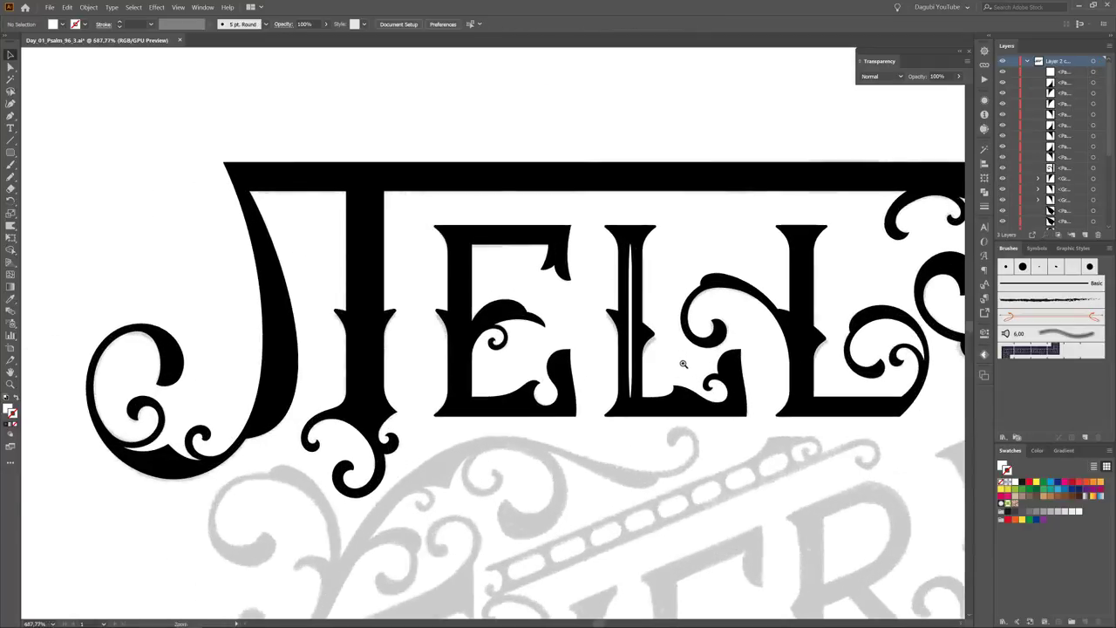
scroll(673, 373, up, 4)
Step: Draw a thin white rectangular crossbar across the L stem
click(52, 150)
drag(533, 199, 603, 213)
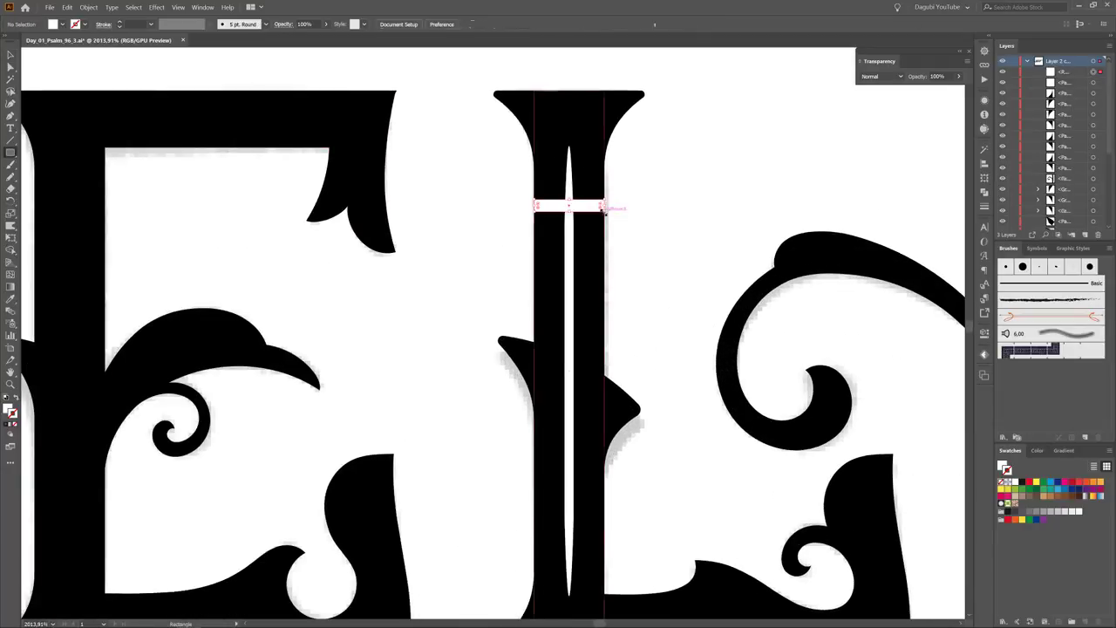
key(v)
scroll(697, 282, right, 5)
Step: Copy the sliver and crossbar onto the right L stem, the E stem and the T stem
drag(275, 213, 792, 209)
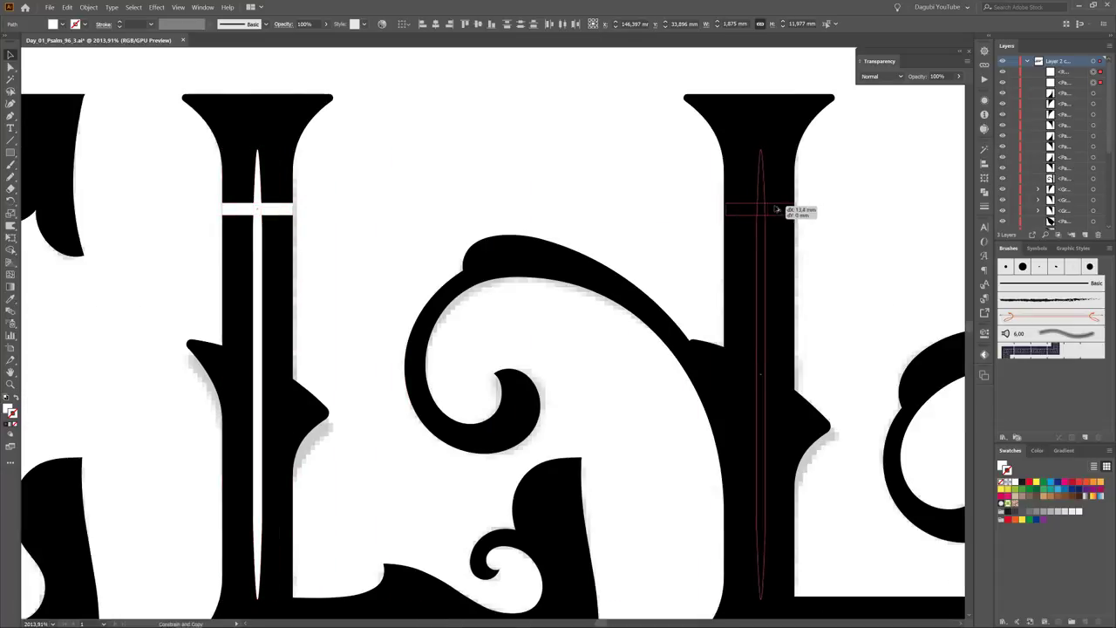
scroll(739, 268, down, 1)
drag(184, 248, 185, 248)
scroll(227, 279, up, 3)
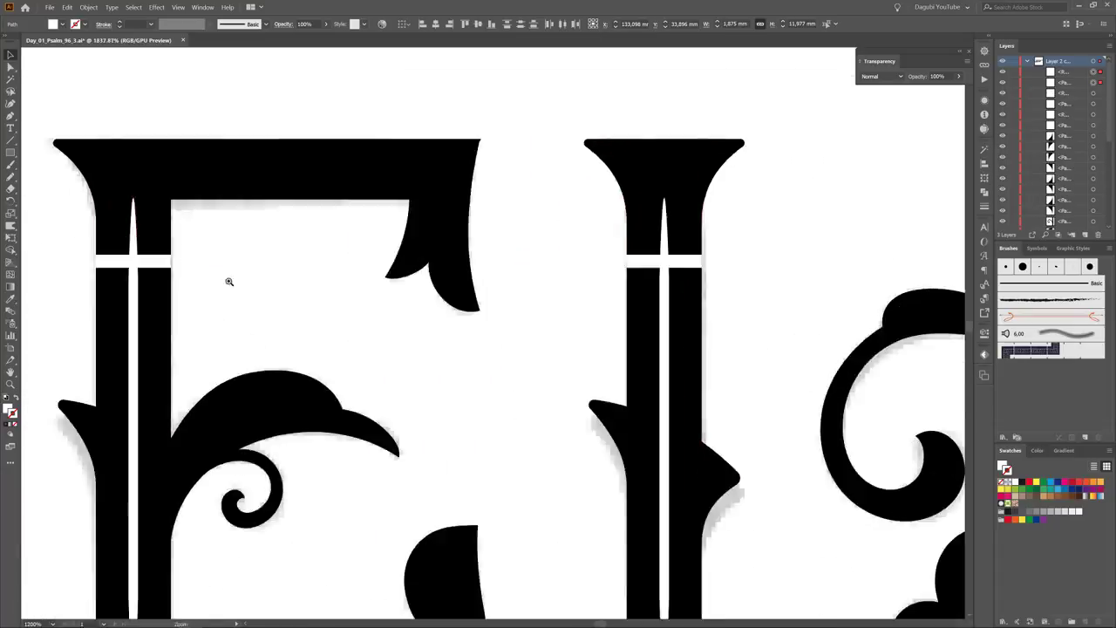
scroll(667, 291, up, 5)
scroll(739, 371, down, 5)
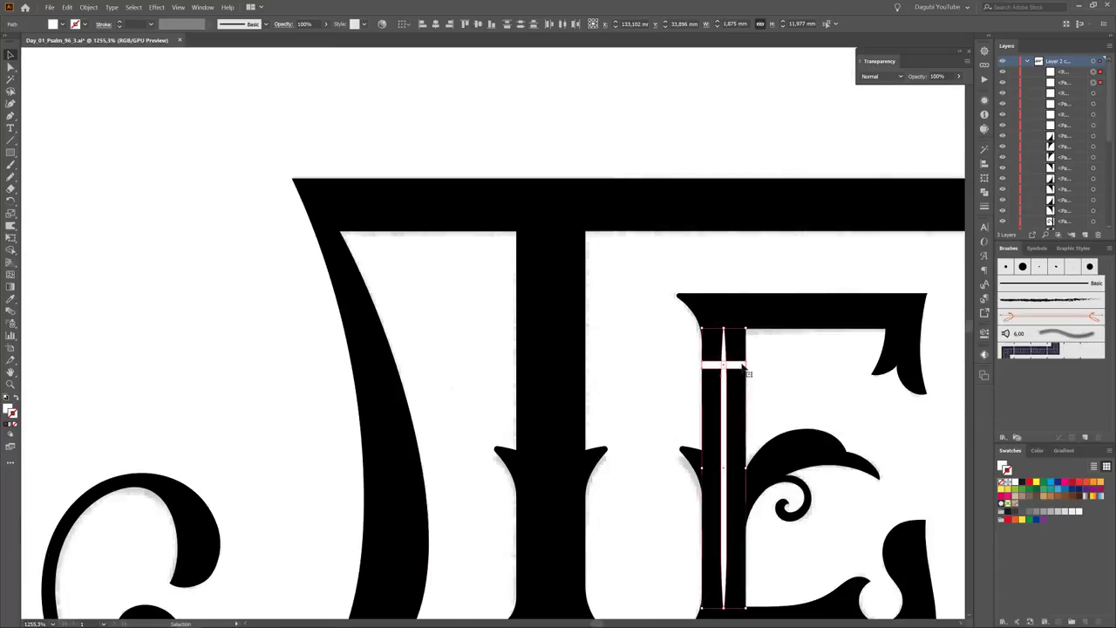
mouse_move(745, 371)
mouse_down()
mouse_move(531, 357)
mouse_move(541, 357)
mouse_up()
scroll(540, 357, up, 5)
Step: Widen the crossbar to the stem edges and shift it slightly left
drag(620, 363, 670, 358)
click(532, 326)
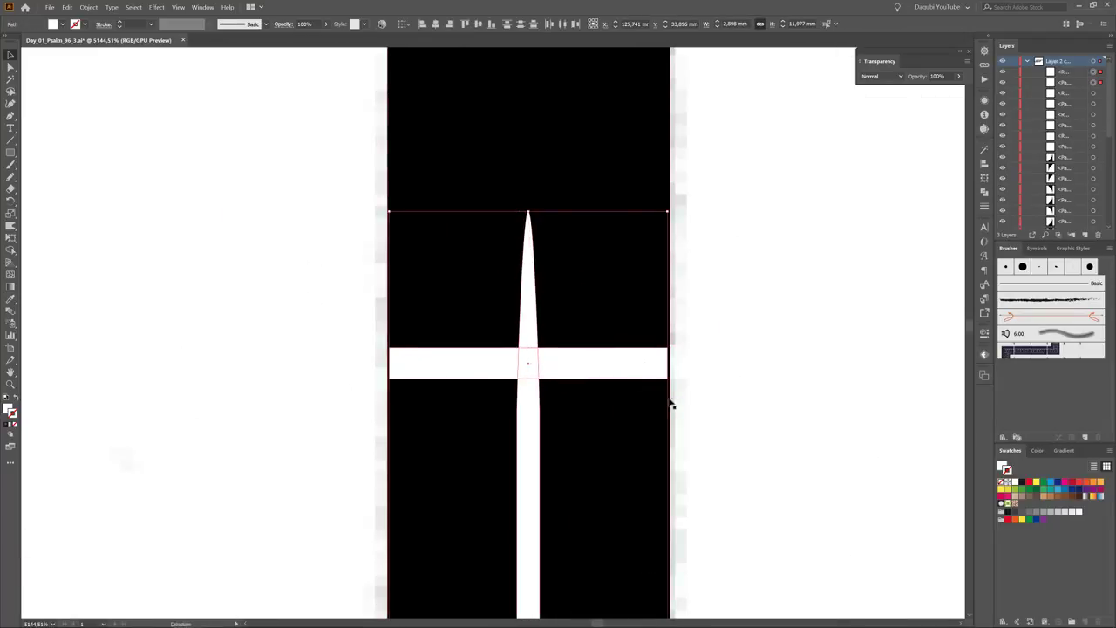
scroll(697, 371, up, 3)
click(698, 371)
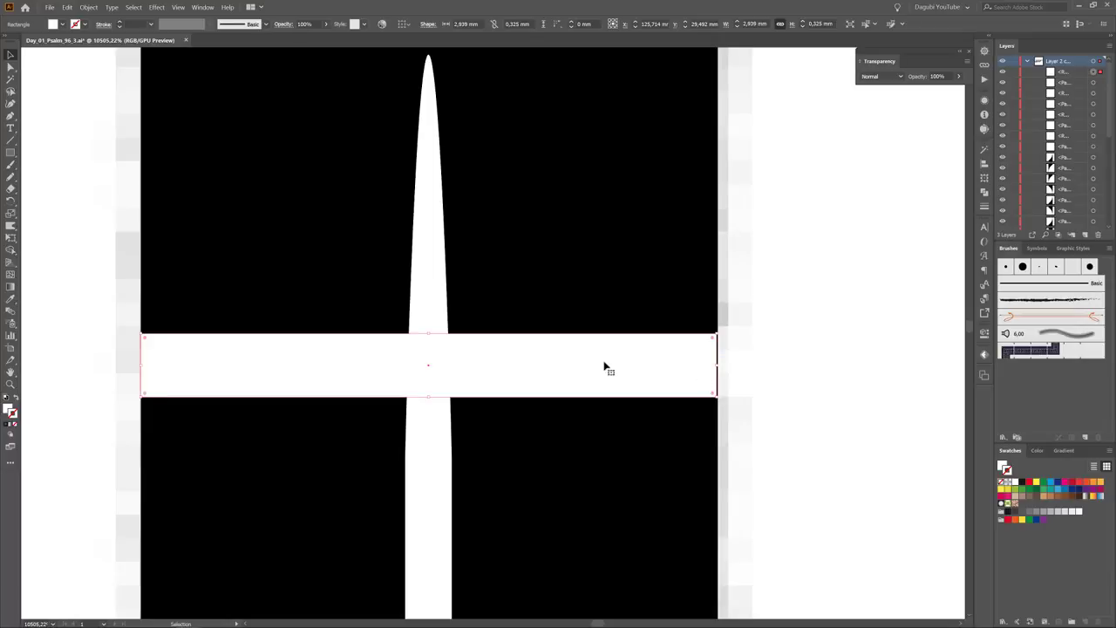
drag(568, 362, 391, 356)
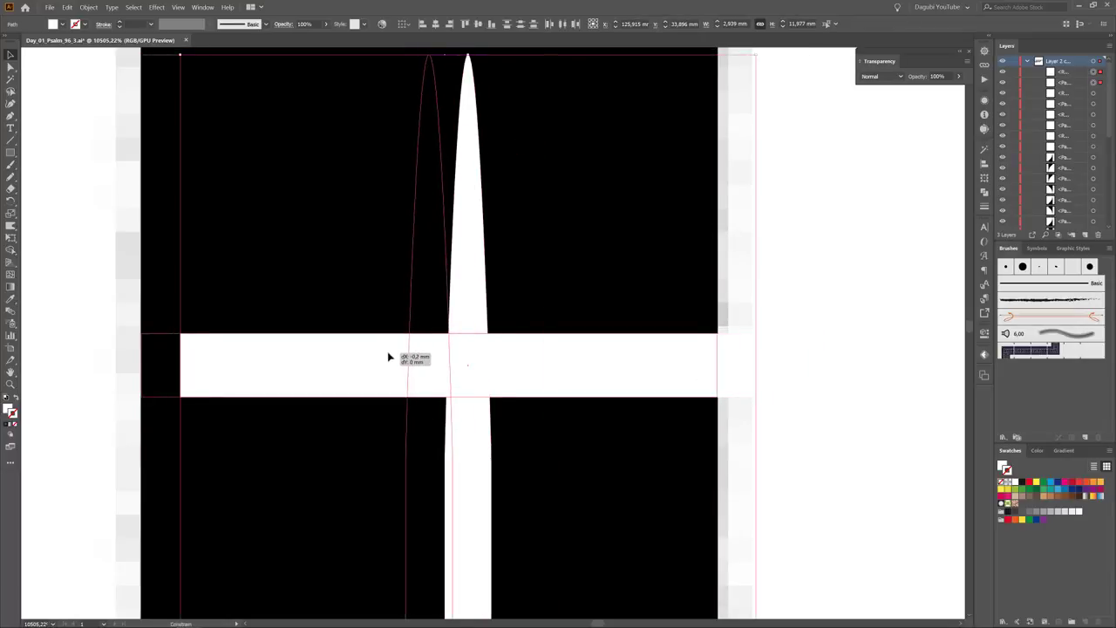
scroll(638, 379, down, 5)
click(764, 419)
scroll(510, 311, down, 3)
Step: Drag the T-stem sliver's top anchors up toward the top bar and check the tapered tip
scroll(511, 311, up, 3)
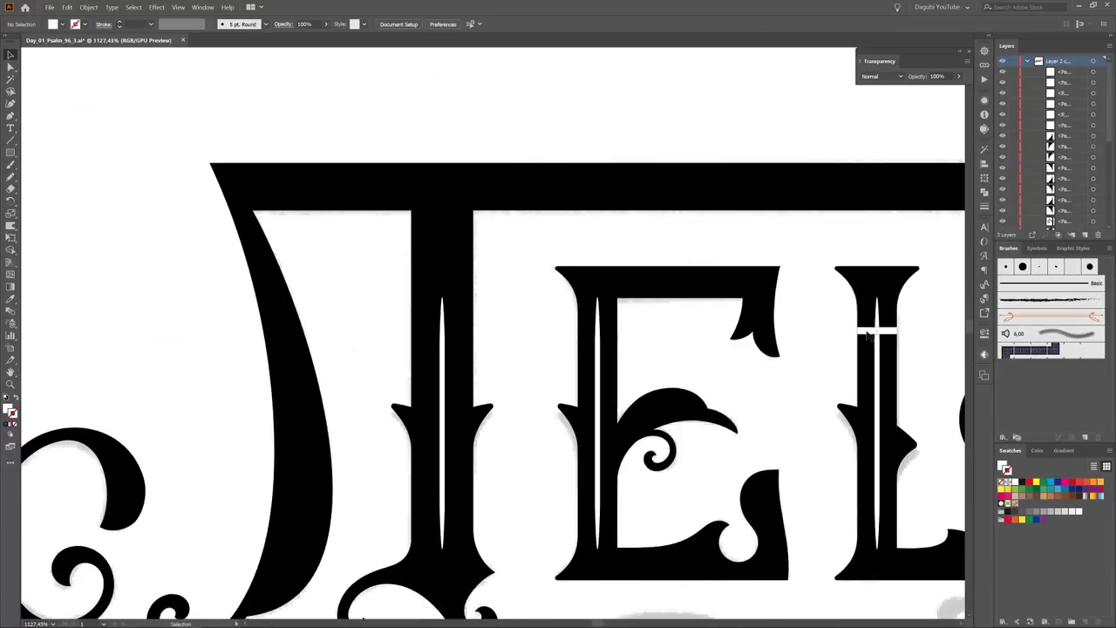
scroll(548, 360, right, 3)
scroll(659, 334, left, 3)
click(474, 364)
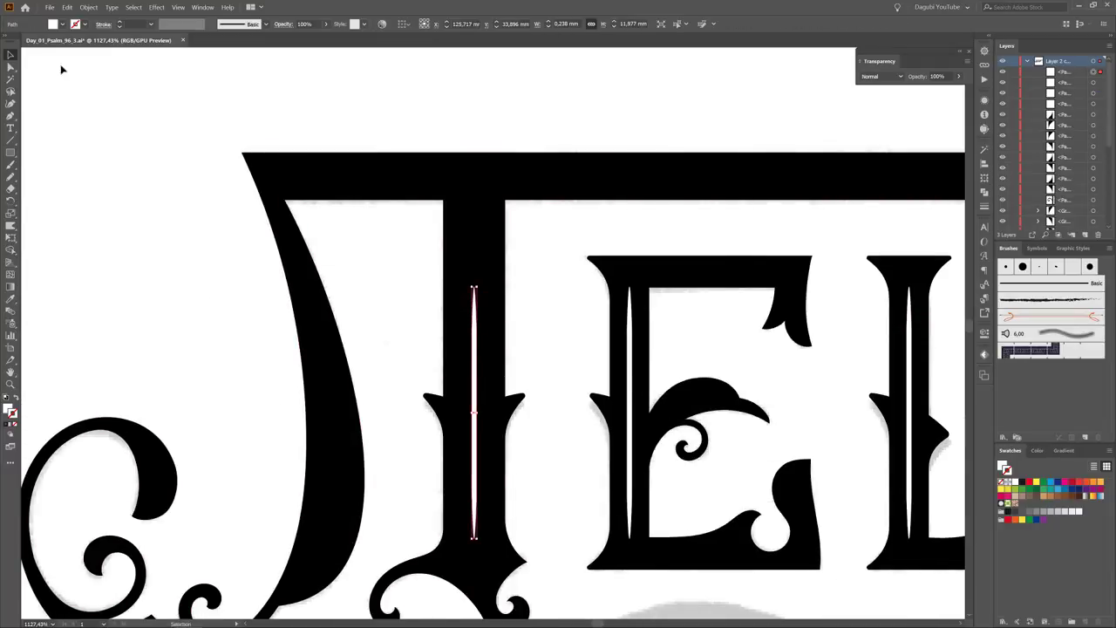
click(10, 66)
drag(496, 319, 650, 218)
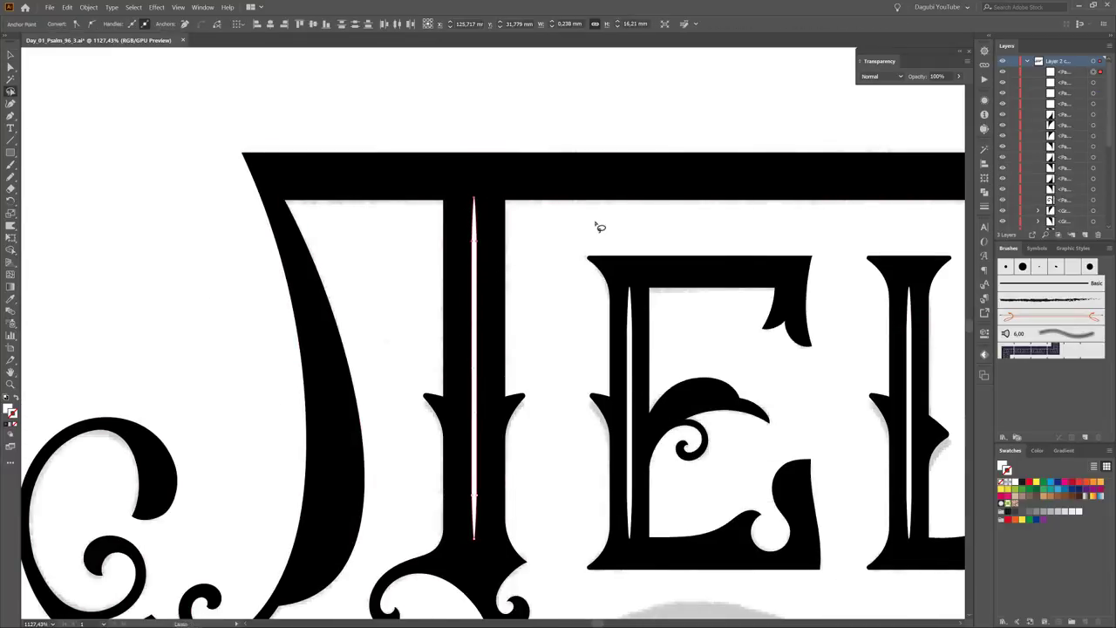
scroll(444, 187, up, 5)
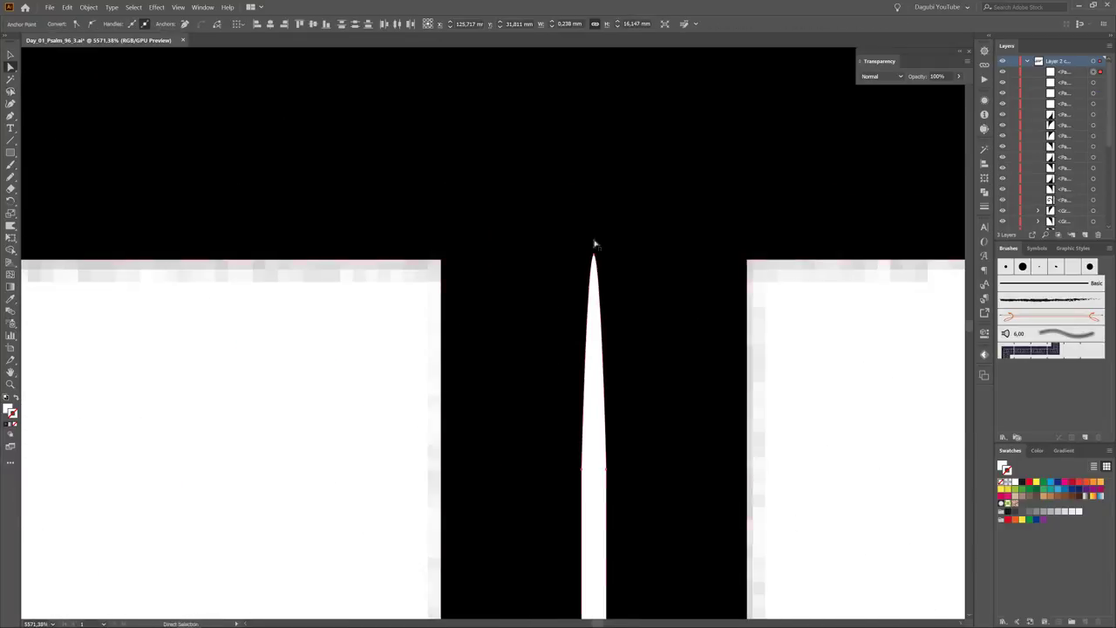
scroll(593, 261, down, 5)
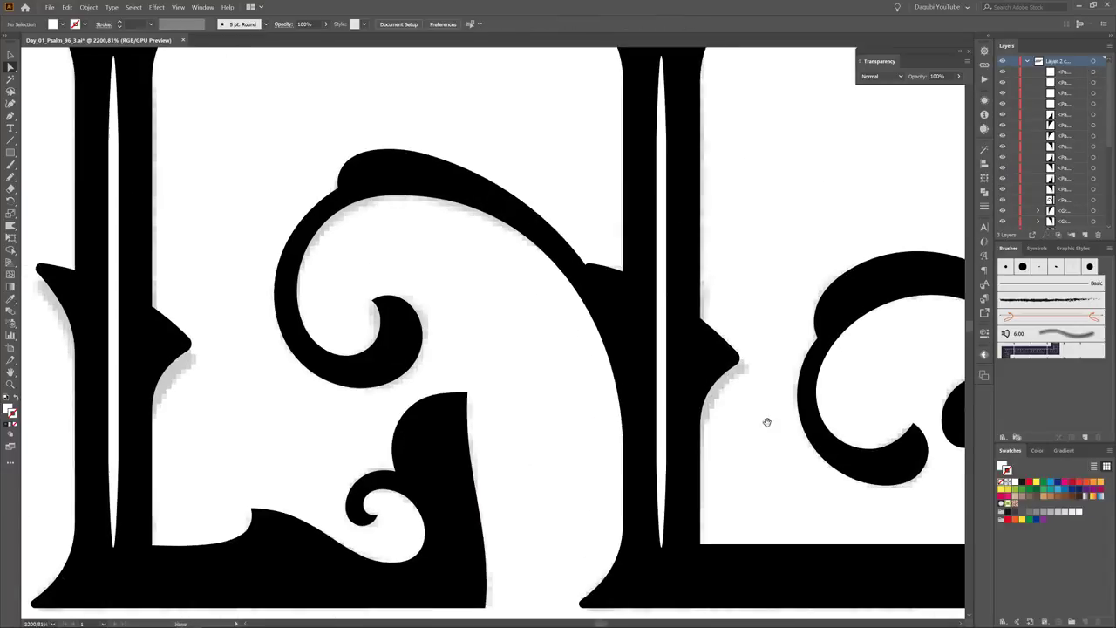
Step: Bring the small white spur shape beside the L stem to the front and shrink it
scroll(713, 366, up, 3)
click(713, 366)
click(1107, 45)
click(1033, 122)
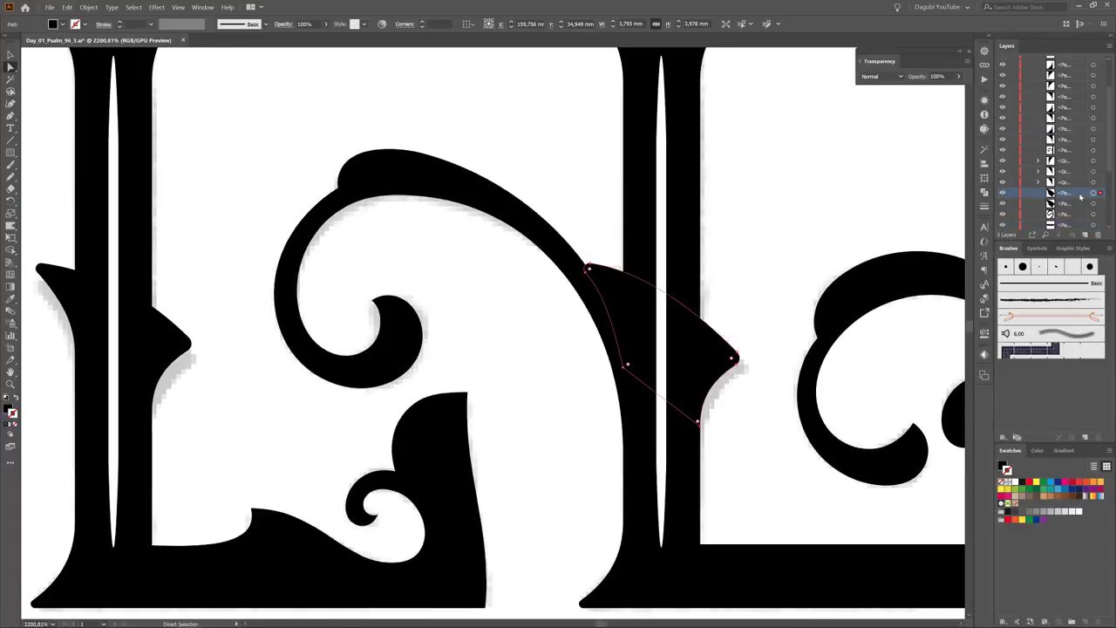
click(10, 55)
drag(642, 364, 682, 325)
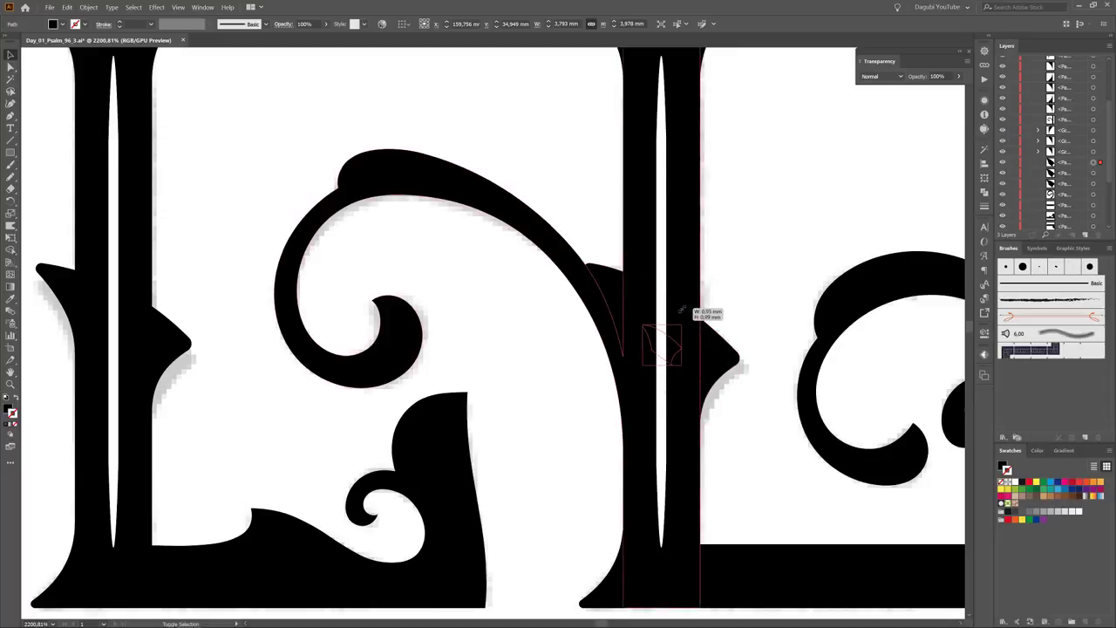
right_click(671, 340)
click(819, 485)
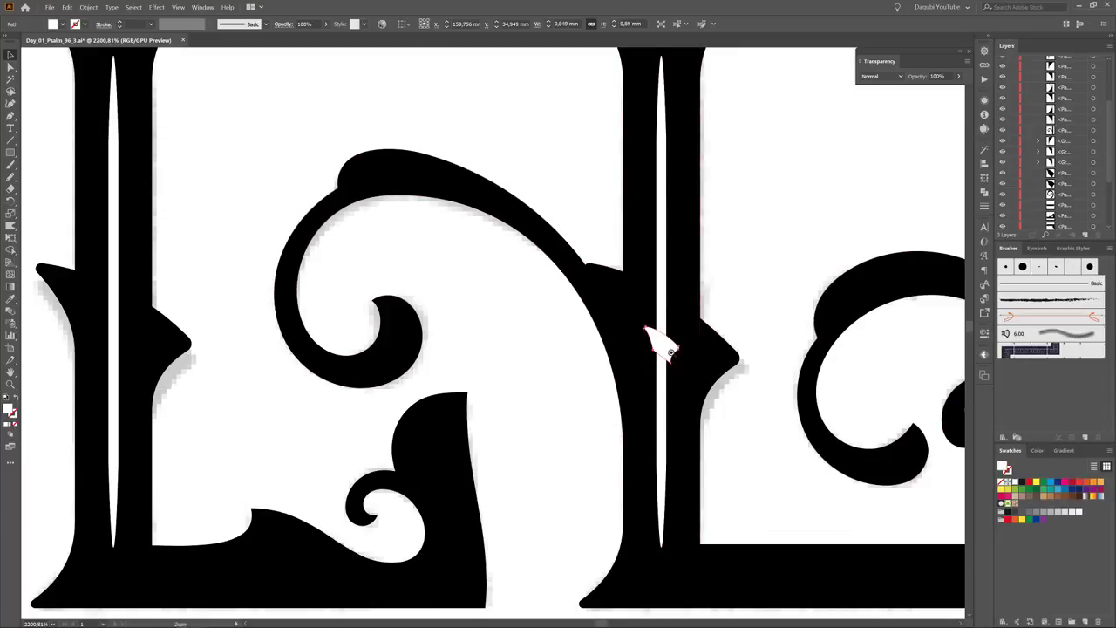
scroll(666, 349, up, 4)
drag(720, 247, 689, 277)
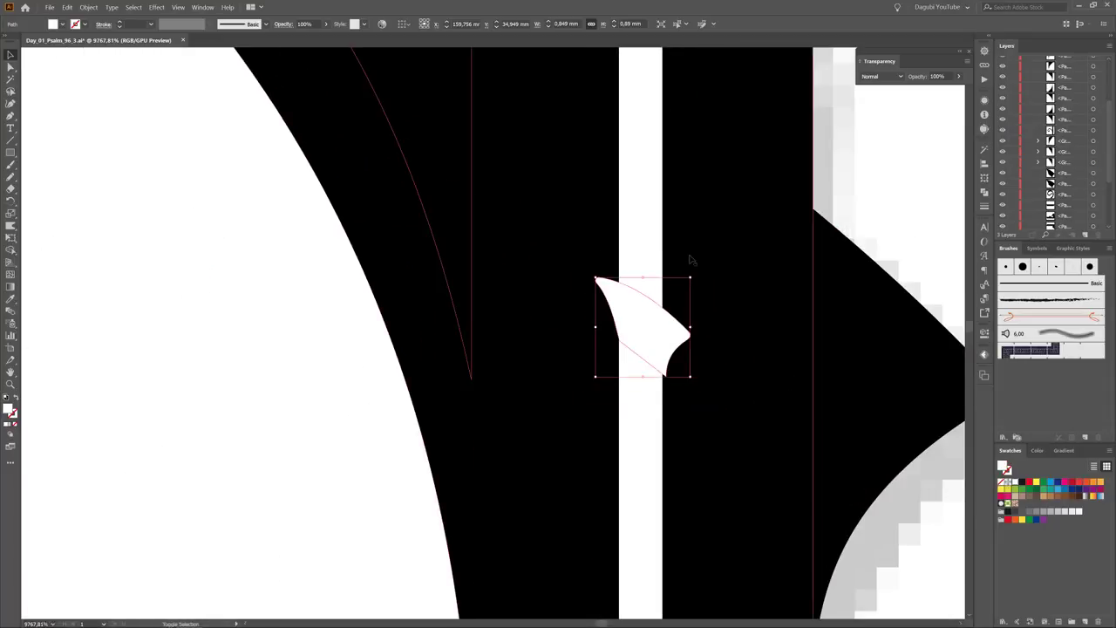
Step: Undo an accidental erase, narrow the white spur by moving its anchors, and duplicate it
double_click(10, 188)
click(788, 238)
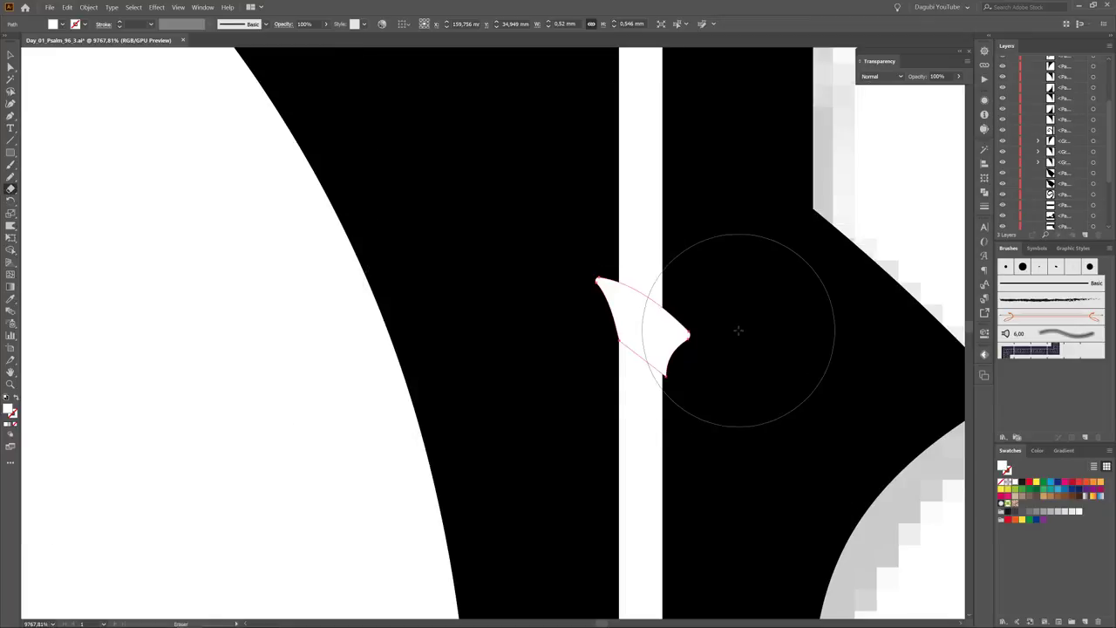
click(737, 329)
click(67, 7)
key(a)
drag(688, 335, 667, 375)
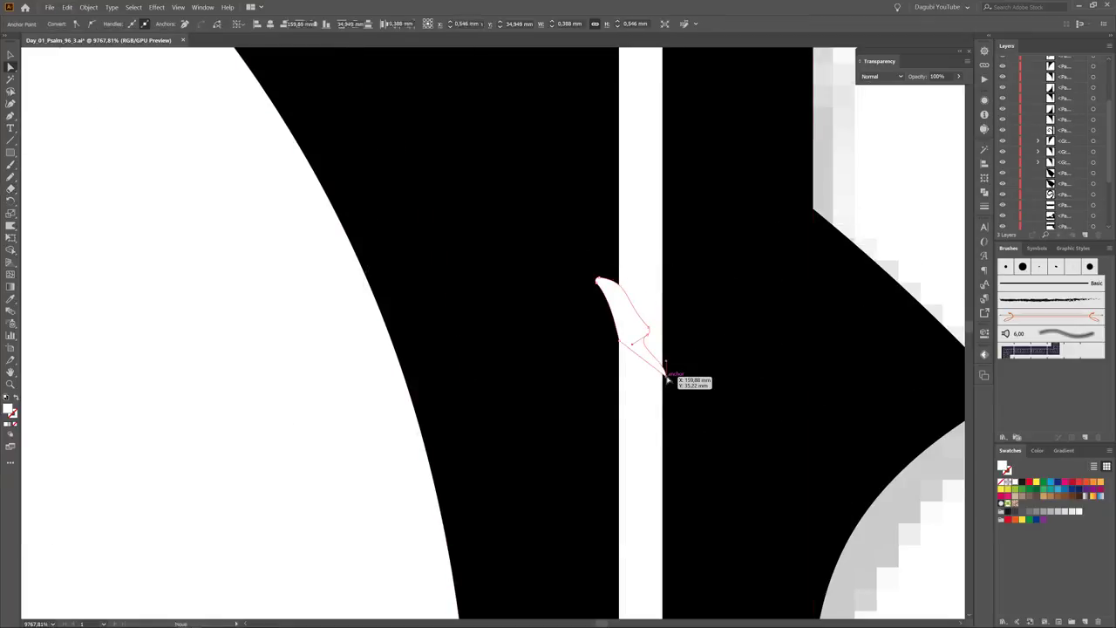
drag(605, 281, 670, 294)
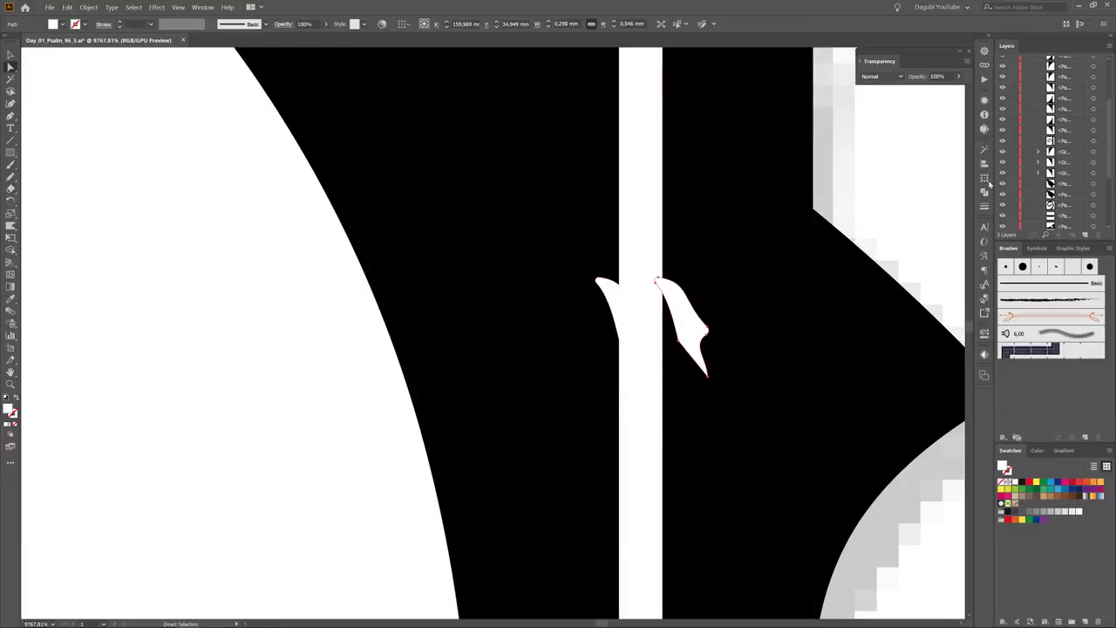
Step: Flip the copied spur horizontally and place it mirrored beside the original
click(984, 177)
click(956, 145)
click(1003, 176)
scroll(706, 375, up, 5)
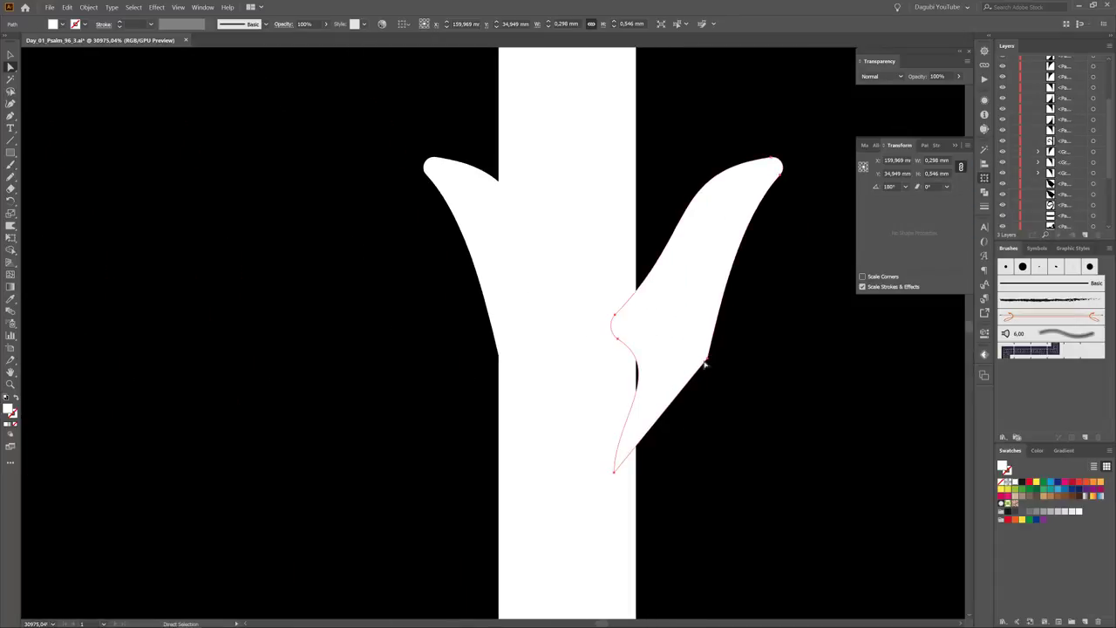
drag(705, 365, 642, 374)
scroll(642, 374, down, 10)
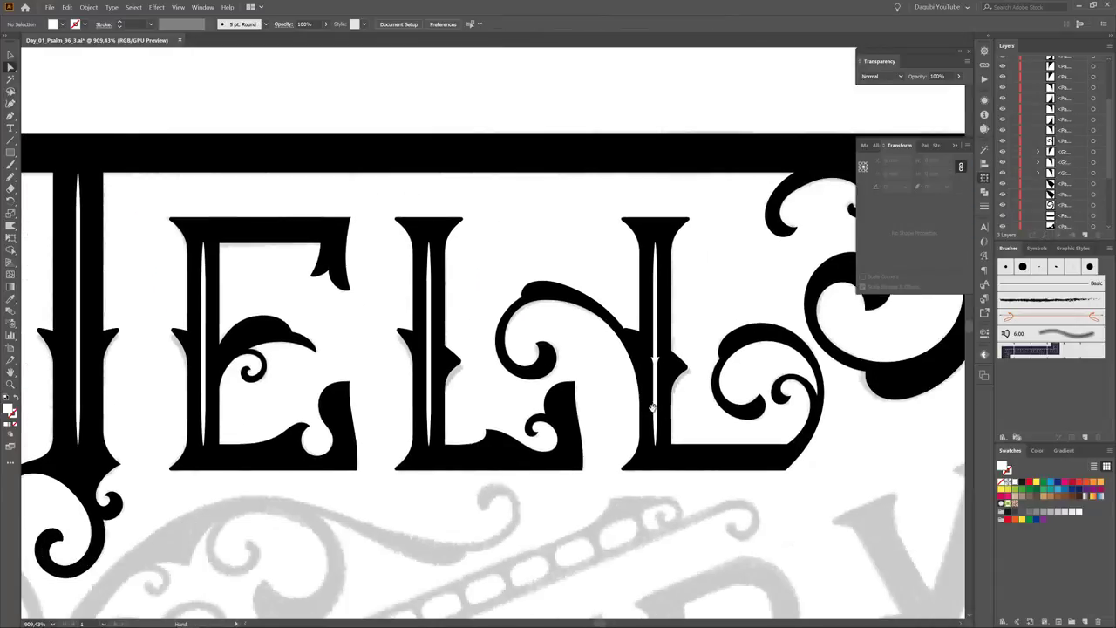
Step: Nudge the white spur's anchor point slightly upward
scroll(652, 407, up, 10)
click(670, 240)
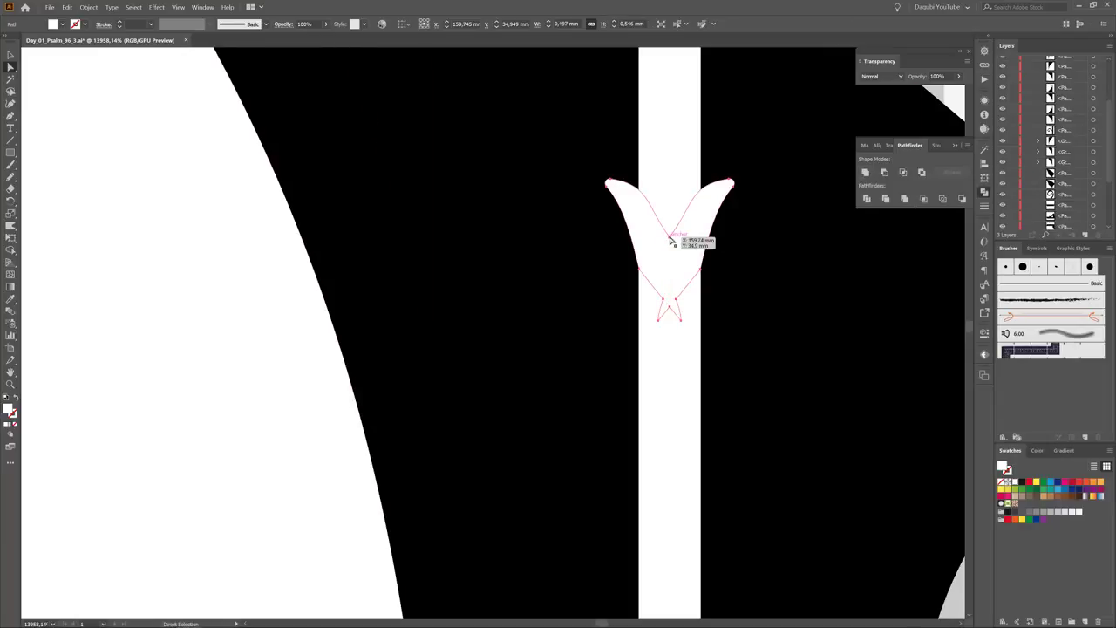
drag(671, 241, 669, 218)
scroll(798, 426, down, 8)
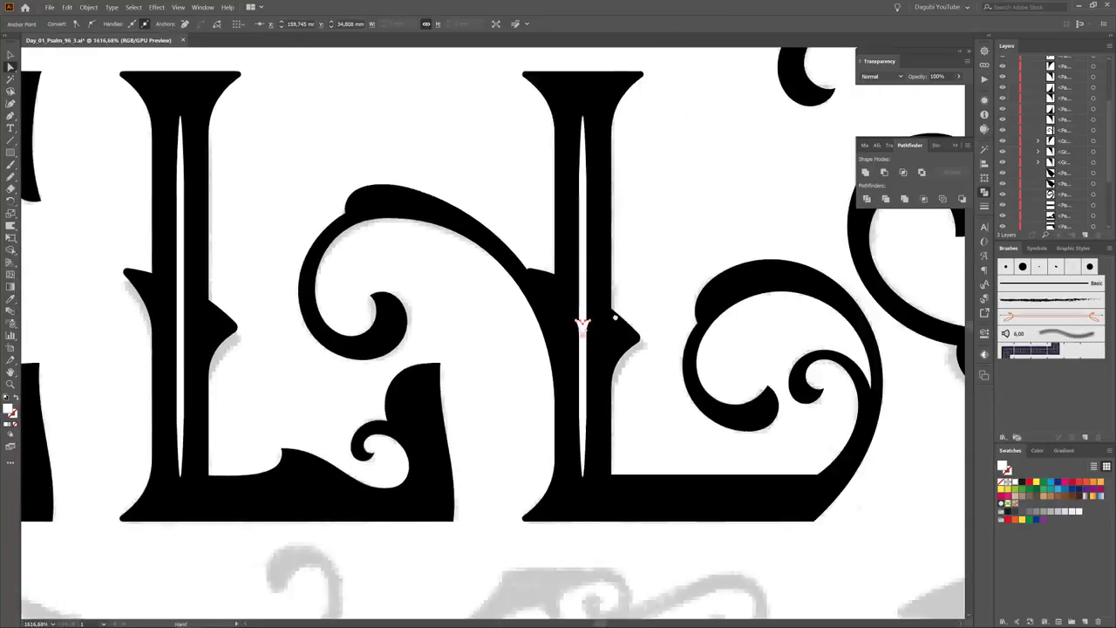
scroll(645, 349, up, 4)
scroll(655, 304, up, 3)
scroll(655, 304, down, 3)
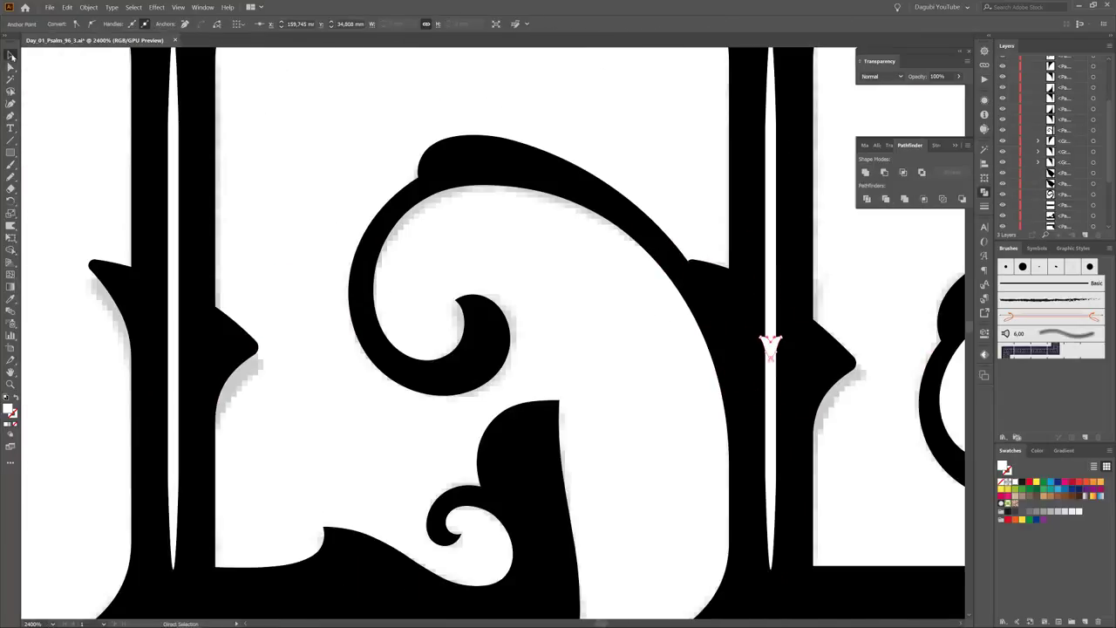
Step: Place copies of the white spur onto the inner stripes of the other letters
alt+click(769, 347)
drag(180, 346, 179, 346)
scroll(180, 346, up, 12)
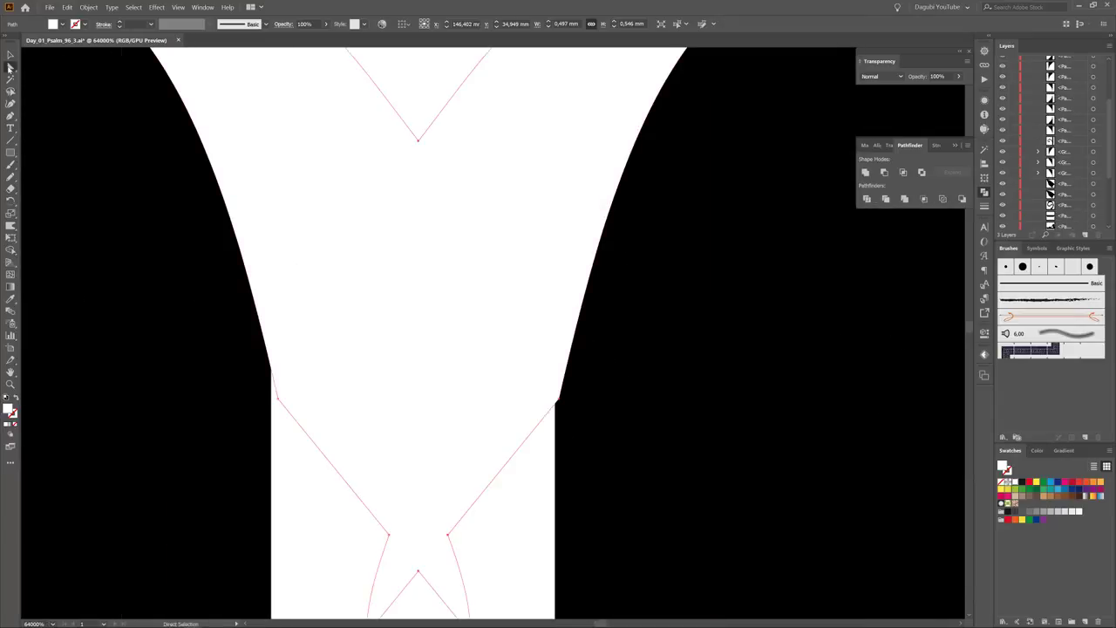
scroll(558, 399, down, 3)
scroll(610, 393, down, 5)
scroll(700, 384, down, 3)
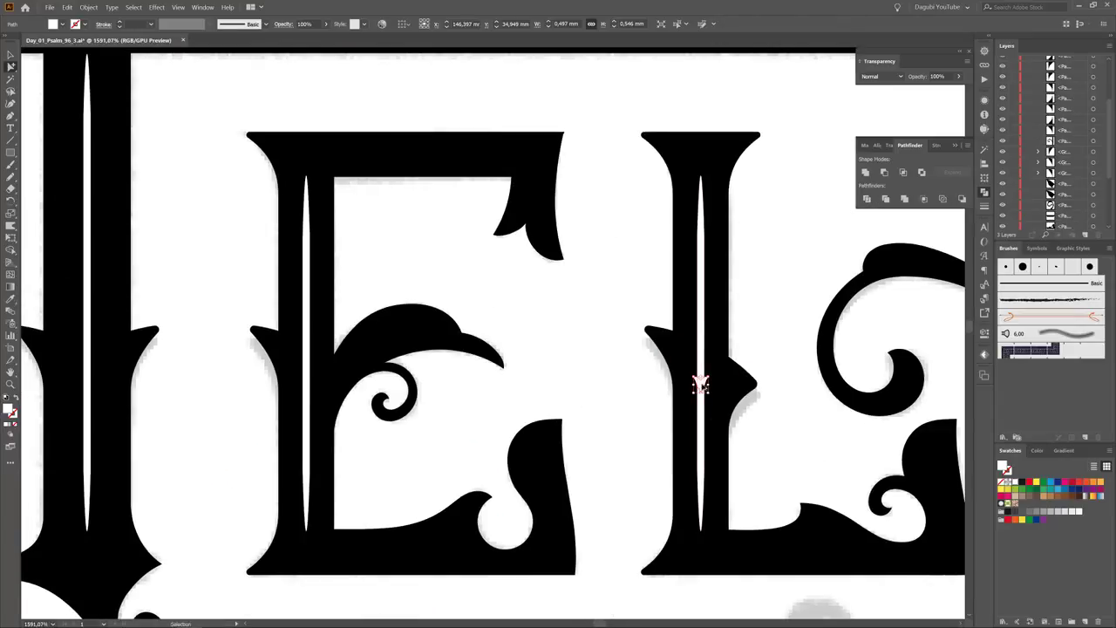
scroll(87, 389, up, 4)
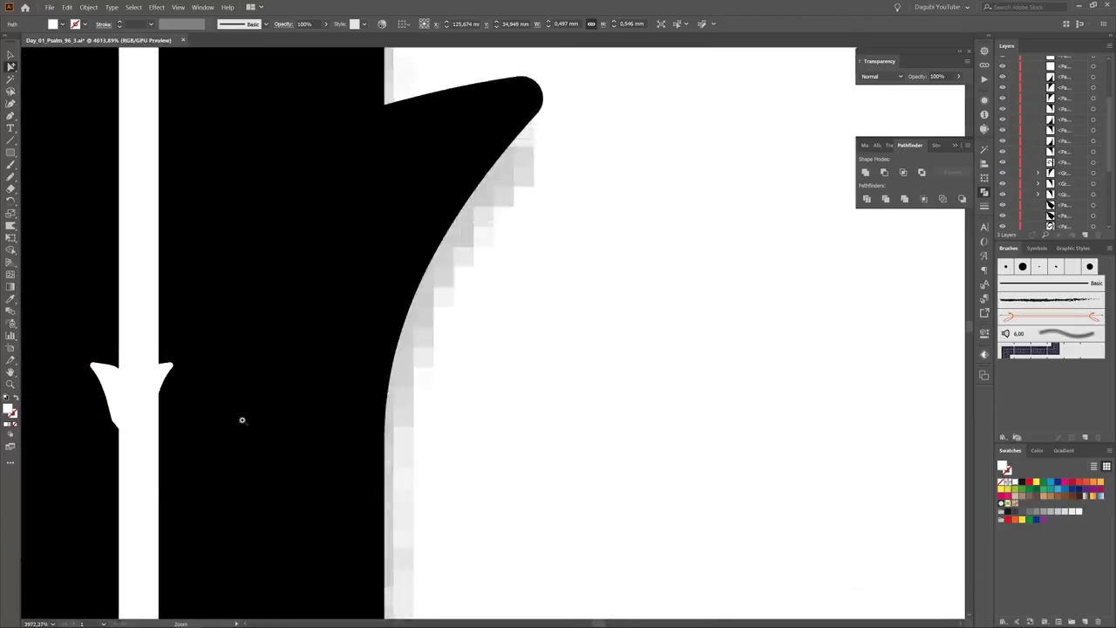
scroll(241, 418, up, 4)
drag(480, 286, 475, 287)
scroll(475, 287, up, 4)
drag(306, 306, 581, 250)
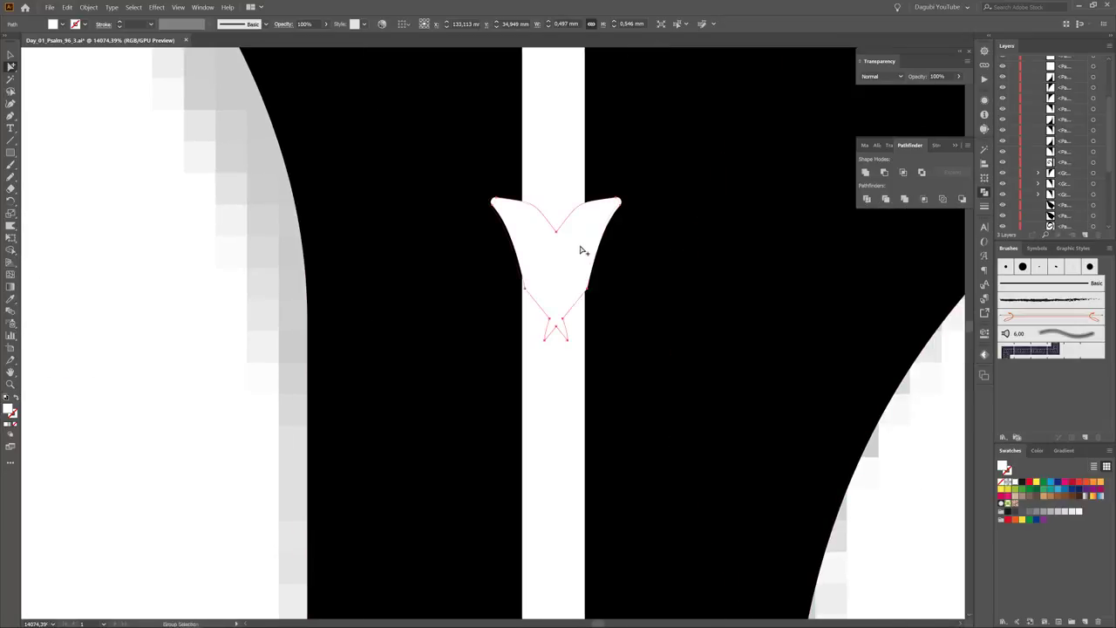
scroll(523, 255, down, 5)
scroll(662, 209, down, 5)
Step: Adjust the T foot's anchors and smooth the curve above the small swirl
scroll(662, 209, up, 2)
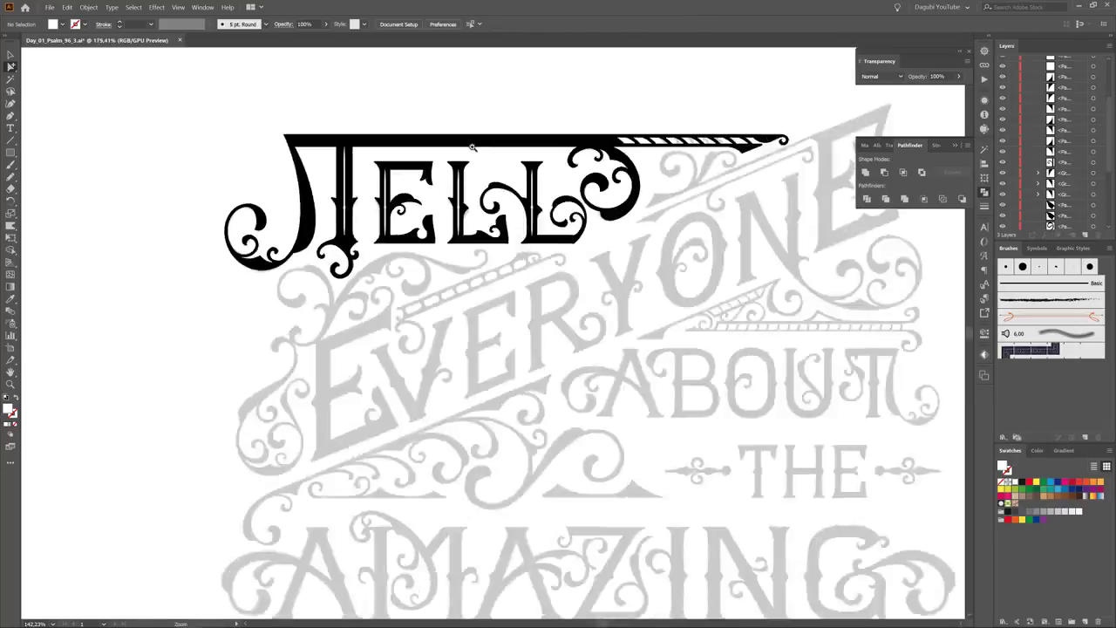
scroll(736, 428, up, 2)
scroll(244, 449, up, 5)
click(469, 355)
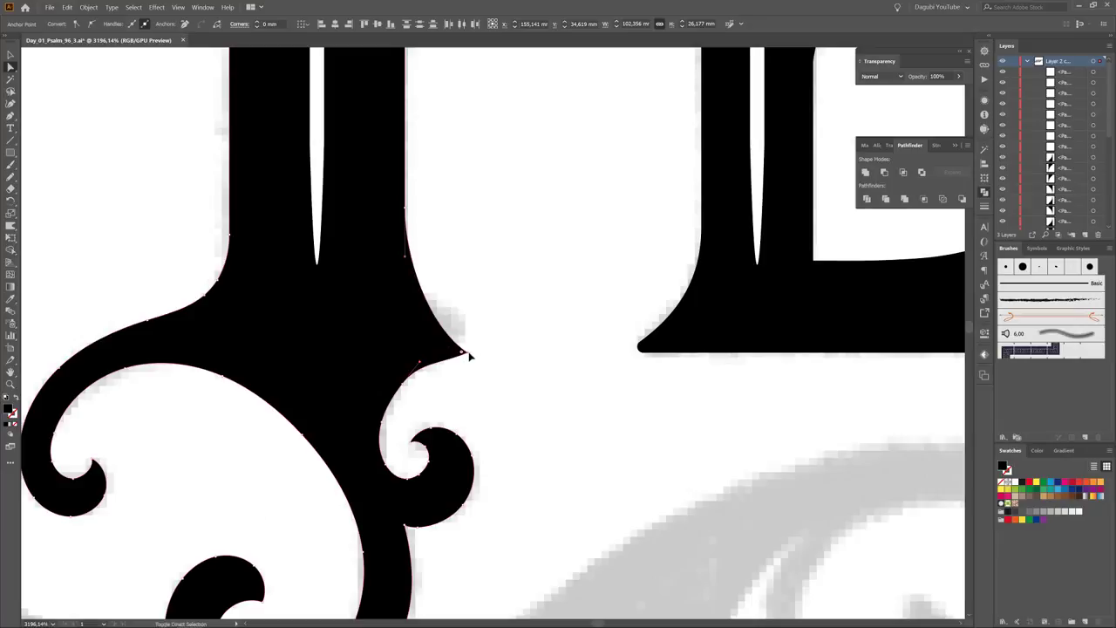
scroll(432, 362, up, 3)
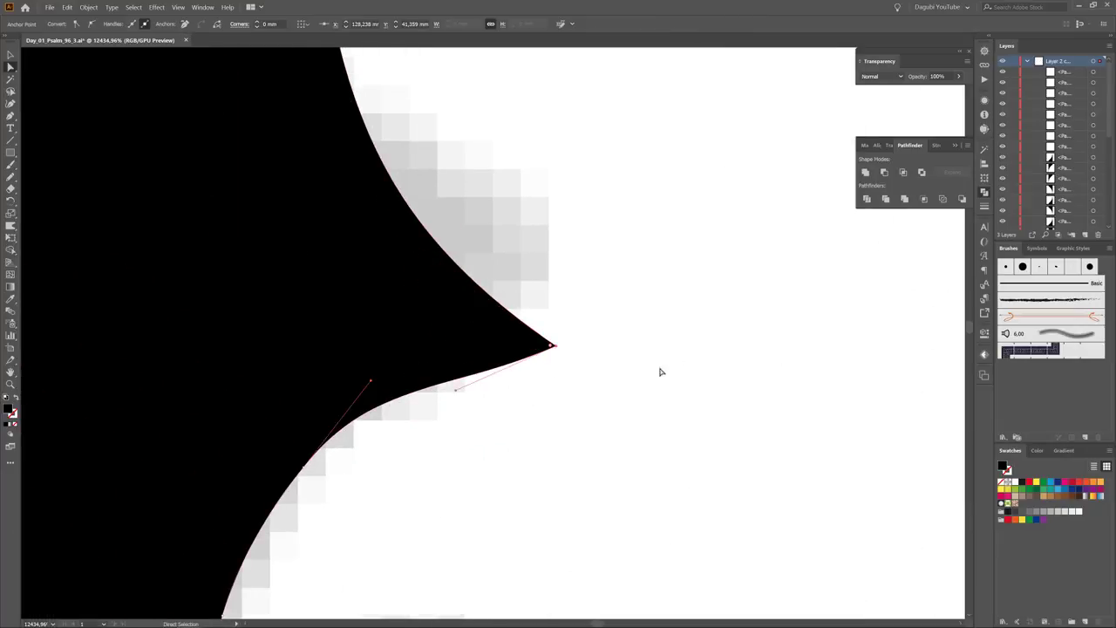
scroll(568, 453, down, 2)
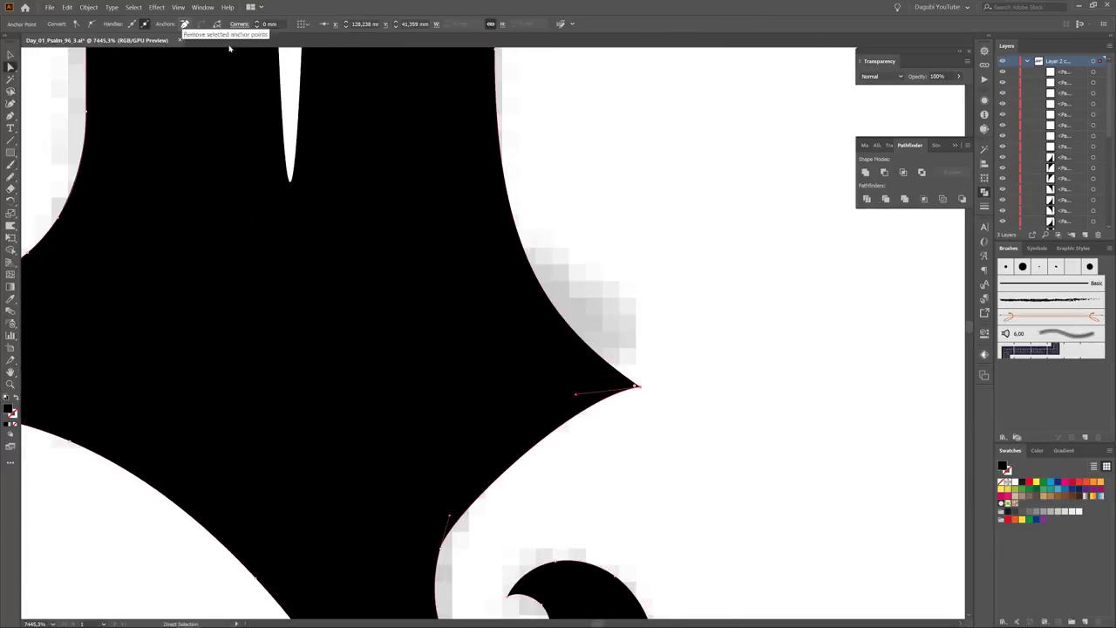
scroll(533, 414, down, 2)
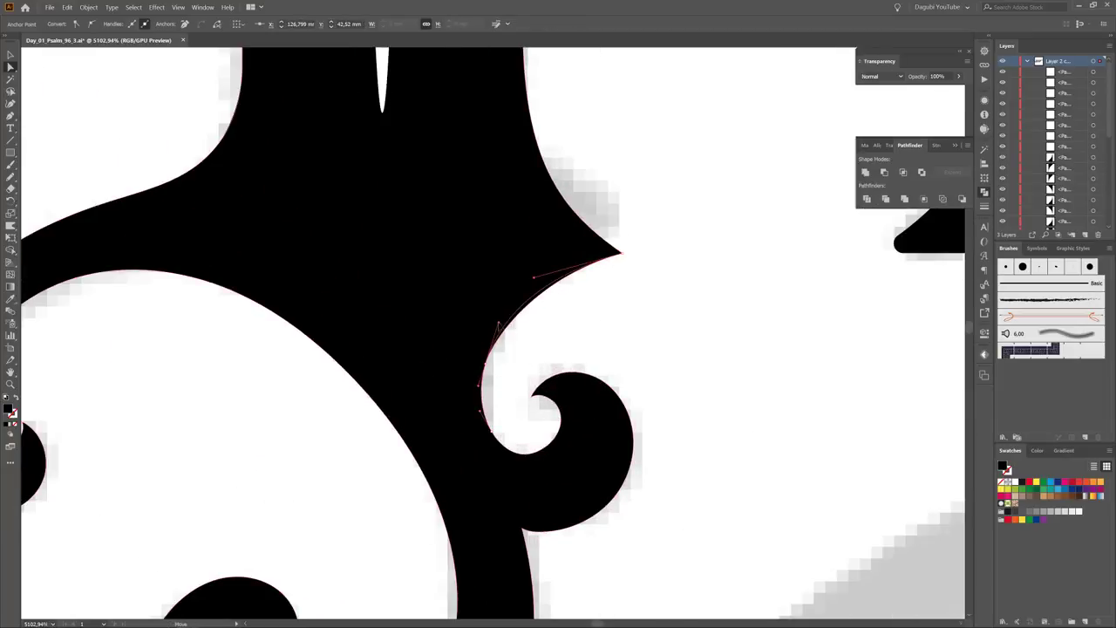
click(747, 398)
scroll(531, 401, down, 3)
scroll(532, 401, down, 3)
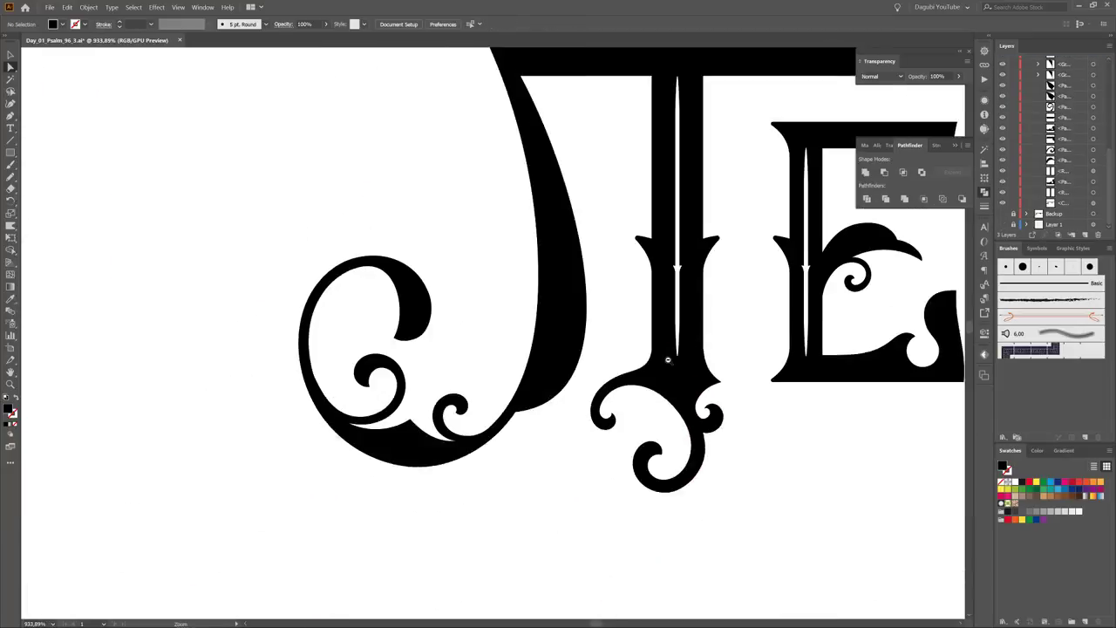
scroll(532, 401, up, 10)
drag(441, 323, 446, 316)
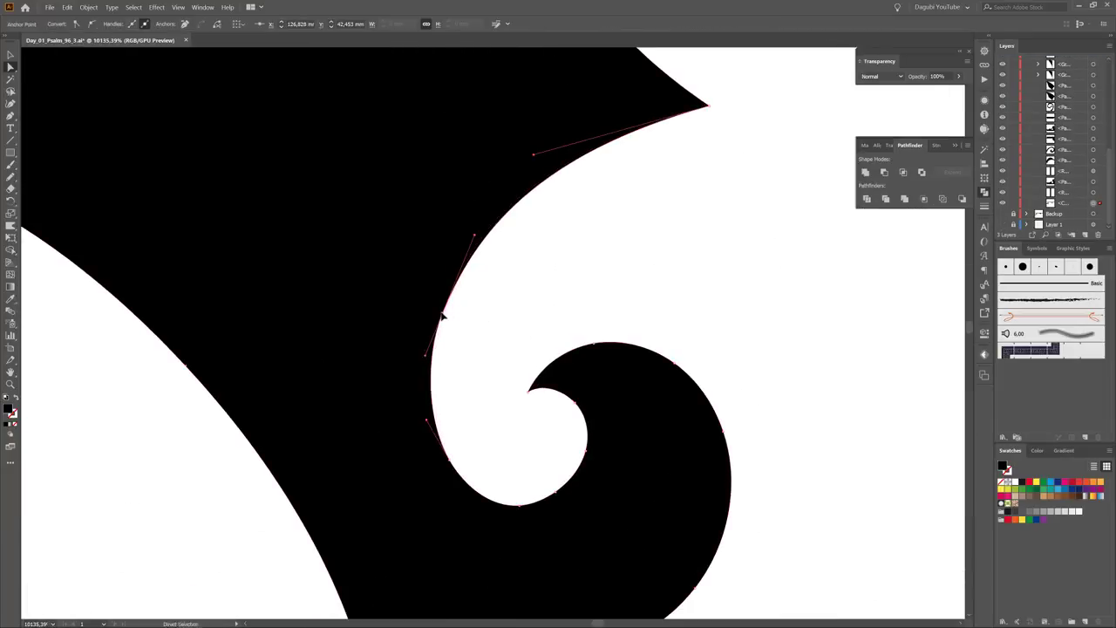
scroll(442, 319, down, 5)
scroll(760, 257, up, 3)
scroll(509, 403, up, 3)
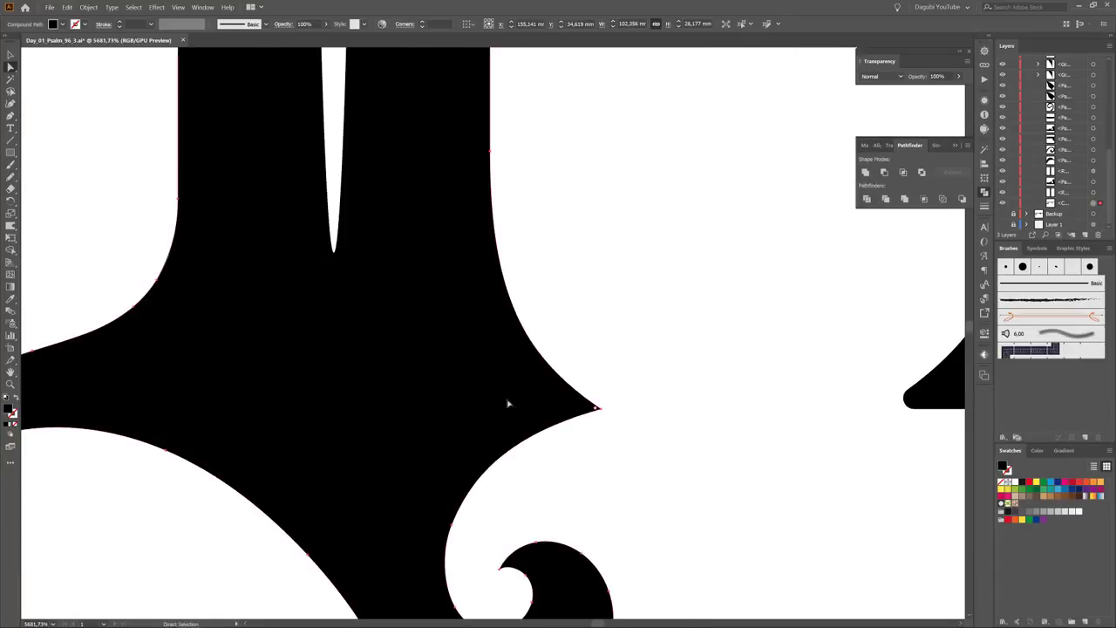
Step: Round the spur tip with a 0.11 mm corner radius
click(577, 405)
scroll(577, 405, up, 3)
drag(570, 406, 706, 307)
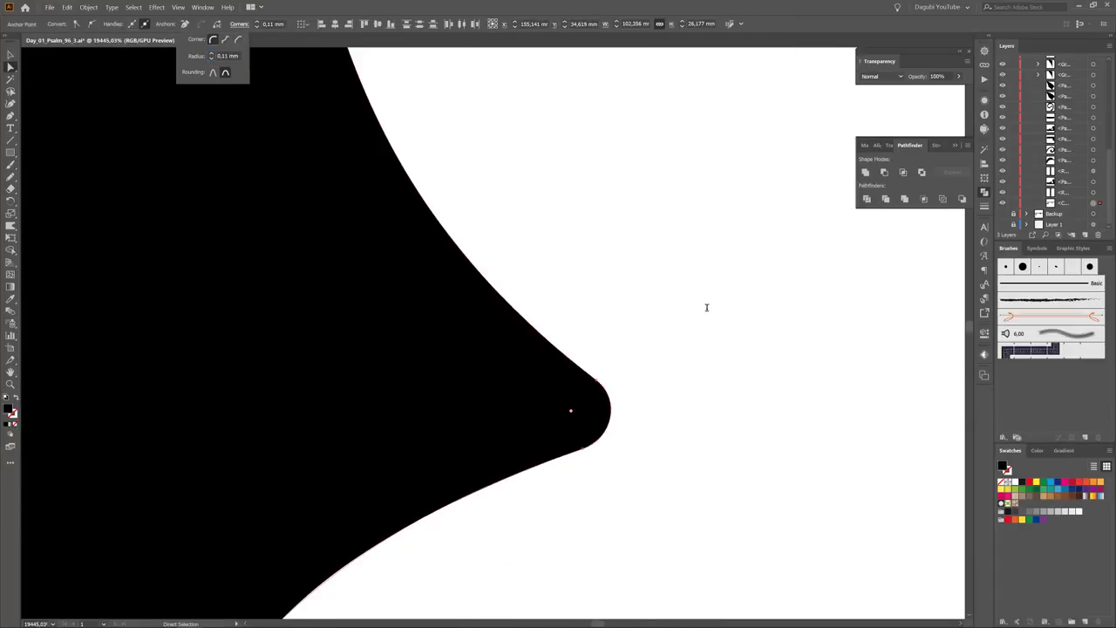
scroll(538, 326, down, 3)
scroll(593, 288, down, 3)
scroll(608, 323, down, 3)
scroll(466, 127, down, 3)
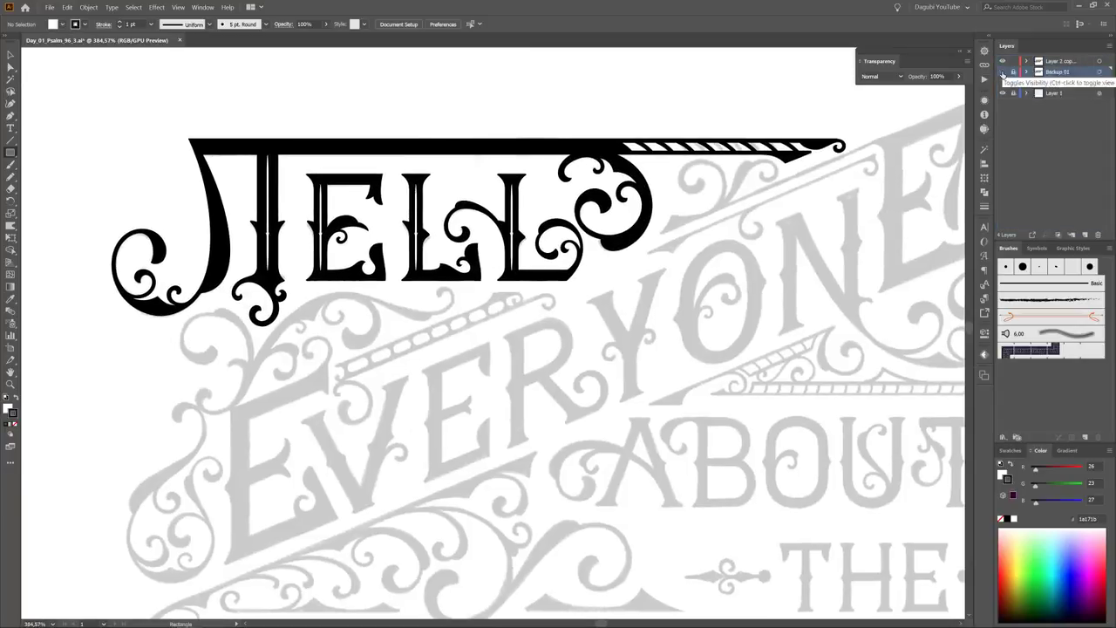
Step: Hide the grey reference layer and unite all black lettering pieces into one shape
click(1002, 72)
double_click(11, 79)
click(789, 157)
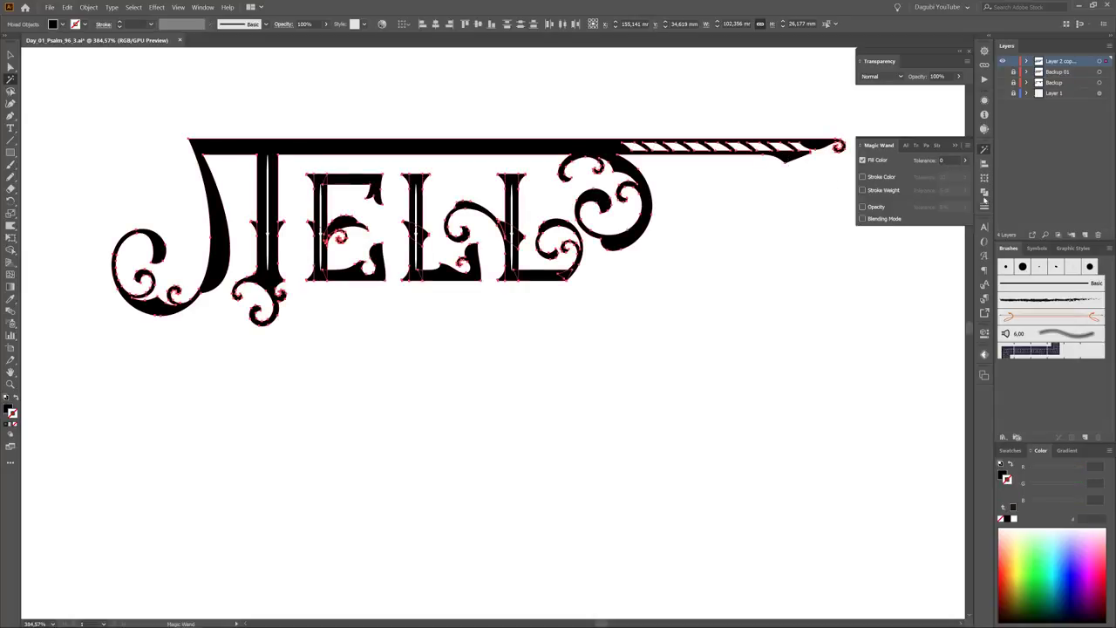
click(984, 192)
click(903, 200)
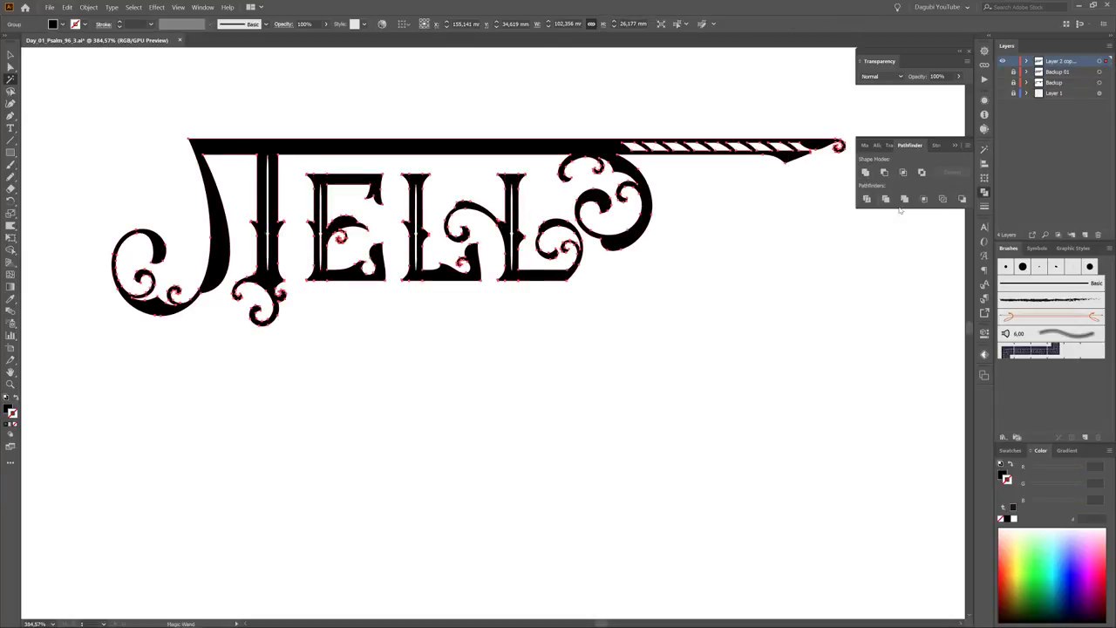
Step: Give the lettering a thin 0.3 pt outline and load the Metals gradient library
click(1010, 552)
click(935, 145)
key(ctrl+plus)
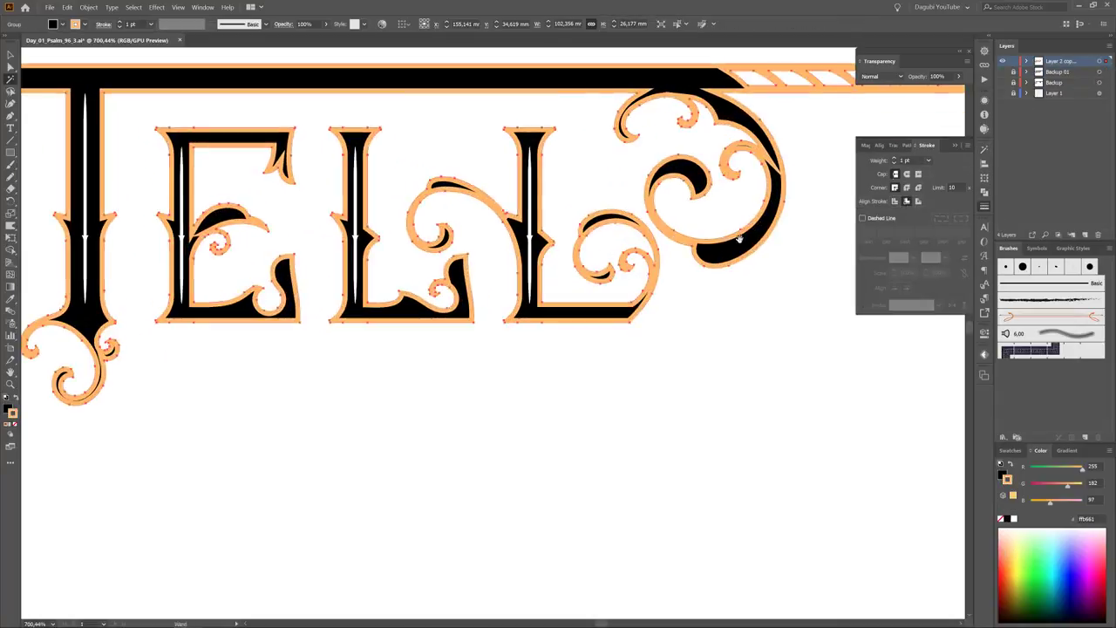
click(893, 163)
click(76, 24)
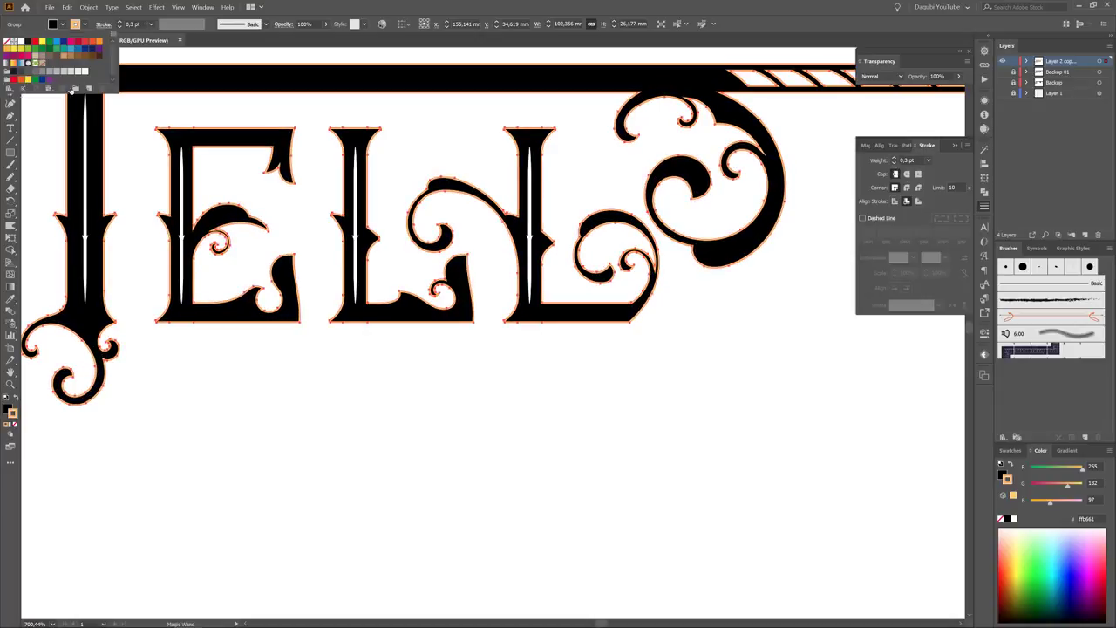
click(10, 90)
click(109, 260)
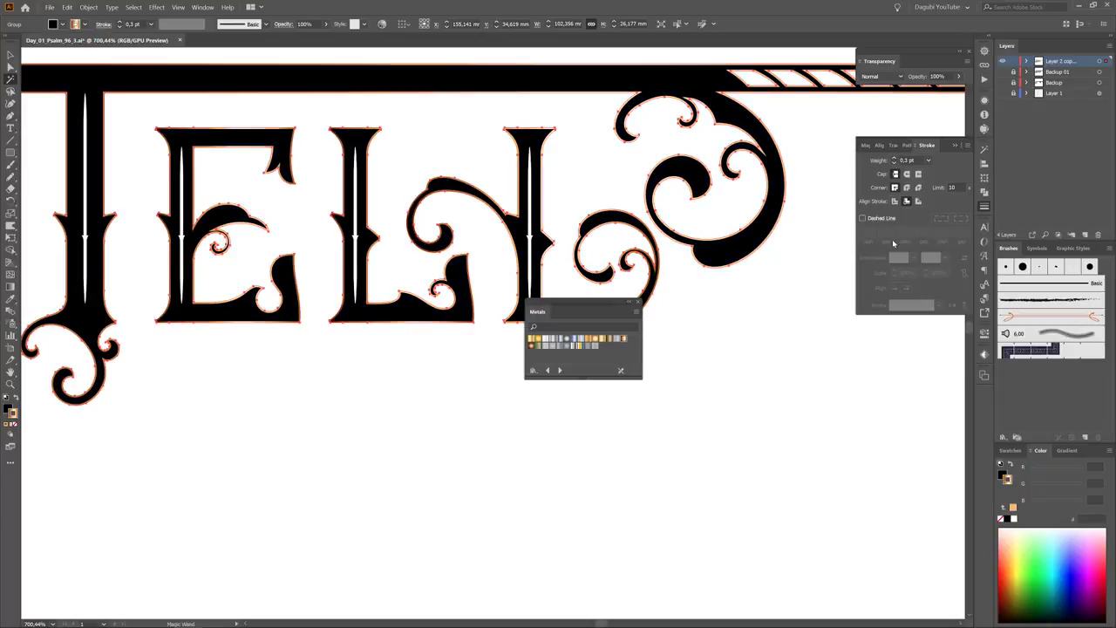
Step: Add a new background layer with a black rectangle covering the artboard
key(ctrl+l)
key(ctrl+0)
key(m)
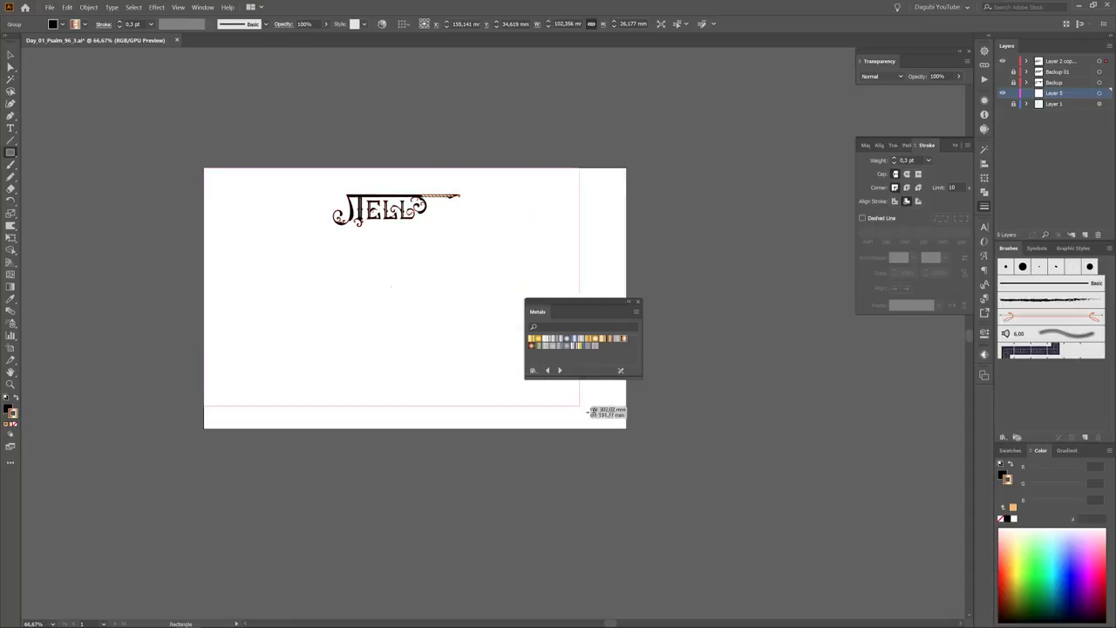
drag(205, 168, 625, 427)
scroll(342, 197, up, 5)
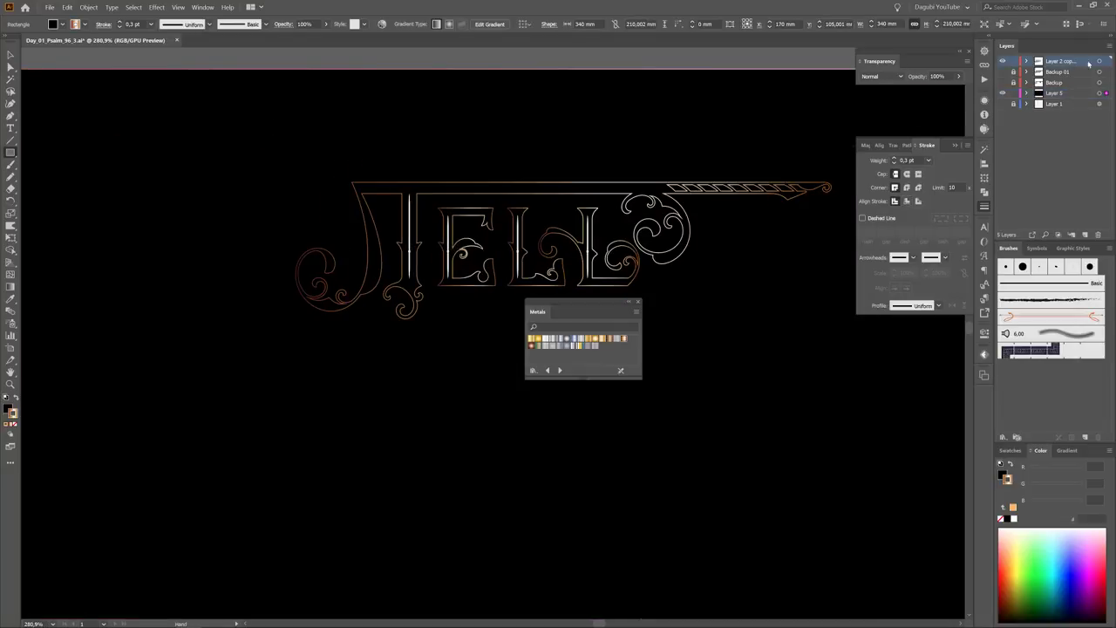
Step: Fill the lettering with the Bronze metal gradient and darken it in the Gradient panel
click(11, 78)
key(ctrl+a)
click(610, 340)
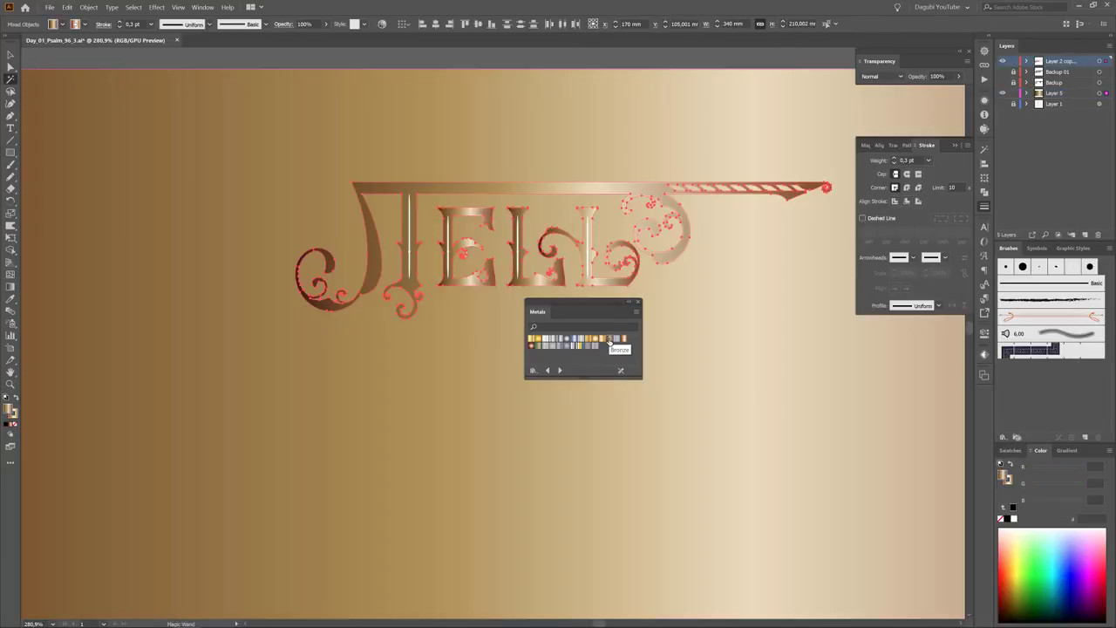
key(ctrl+z)
click(611, 340)
click(1067, 449)
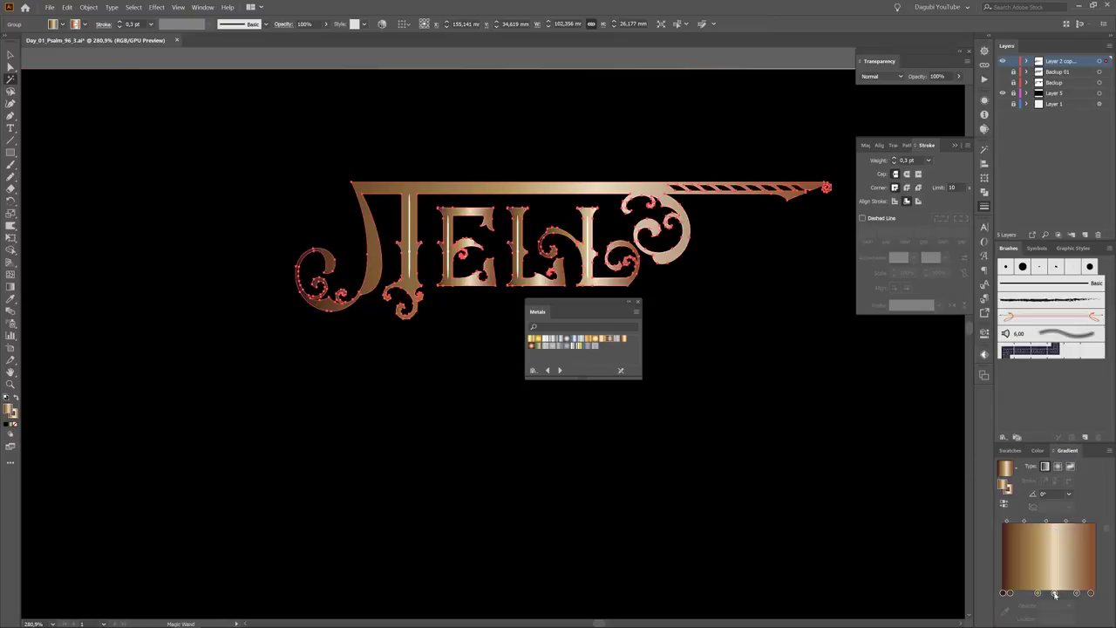
drag(1087, 593, 1054, 594)
key(ctrl+shift+a)
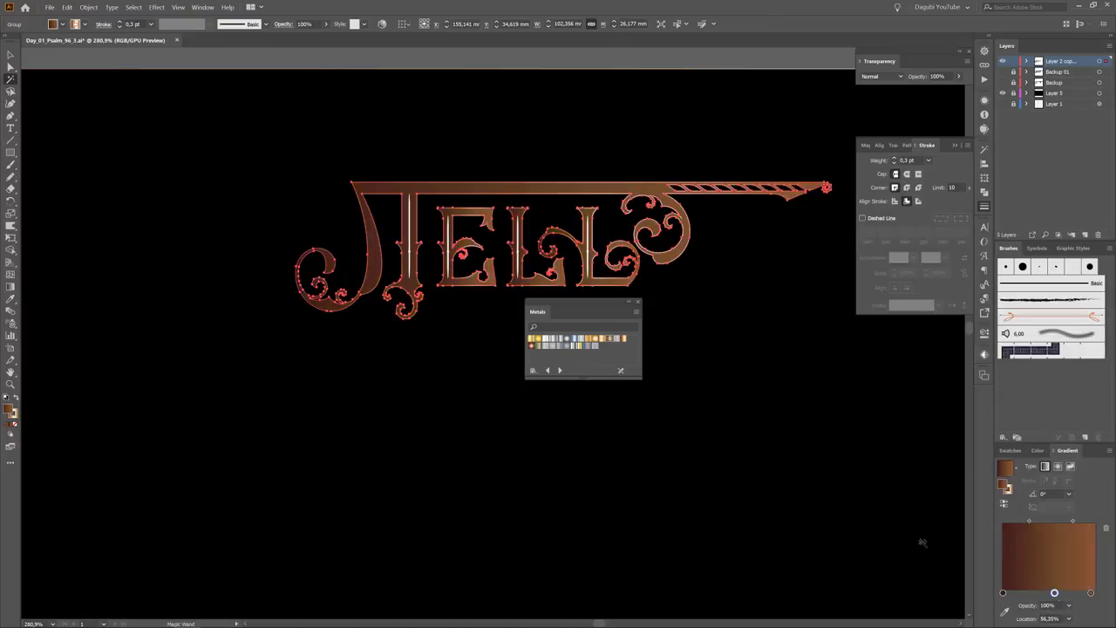
Step: Apply the Polished Brass gradient to the outlines and hide the black background
scroll(623, 242, up, 3)
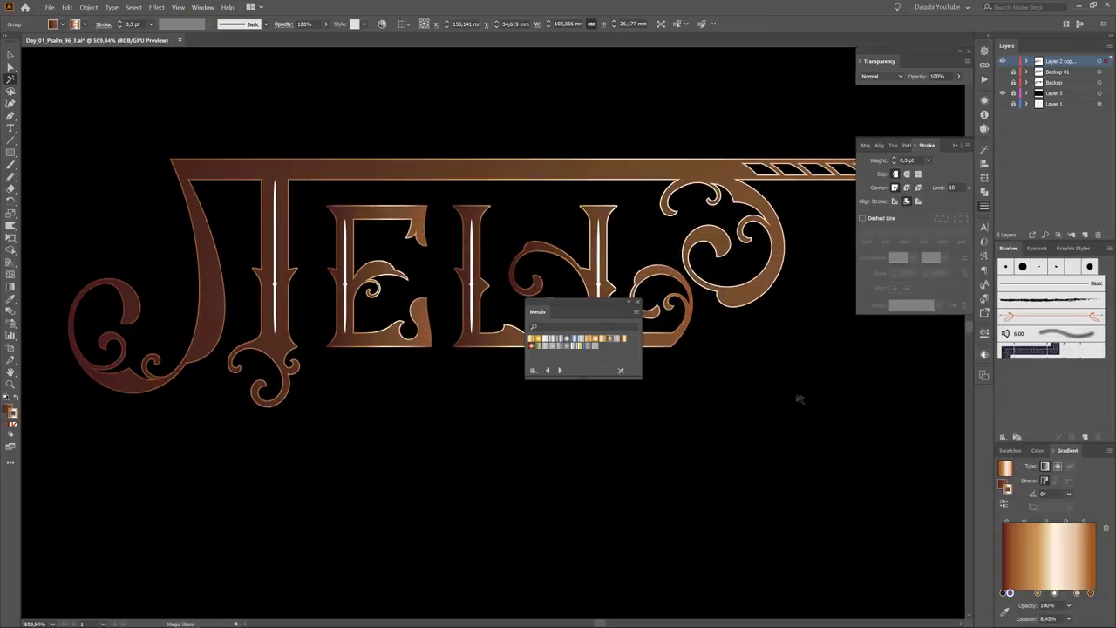
click(530, 339)
click(600, 339)
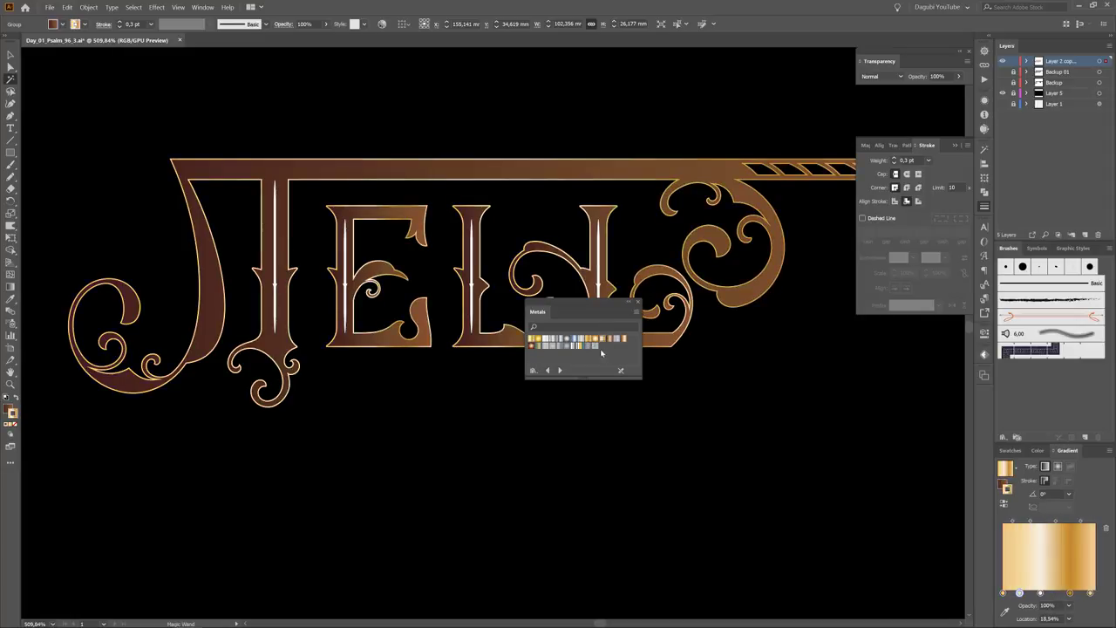
click(1002, 93)
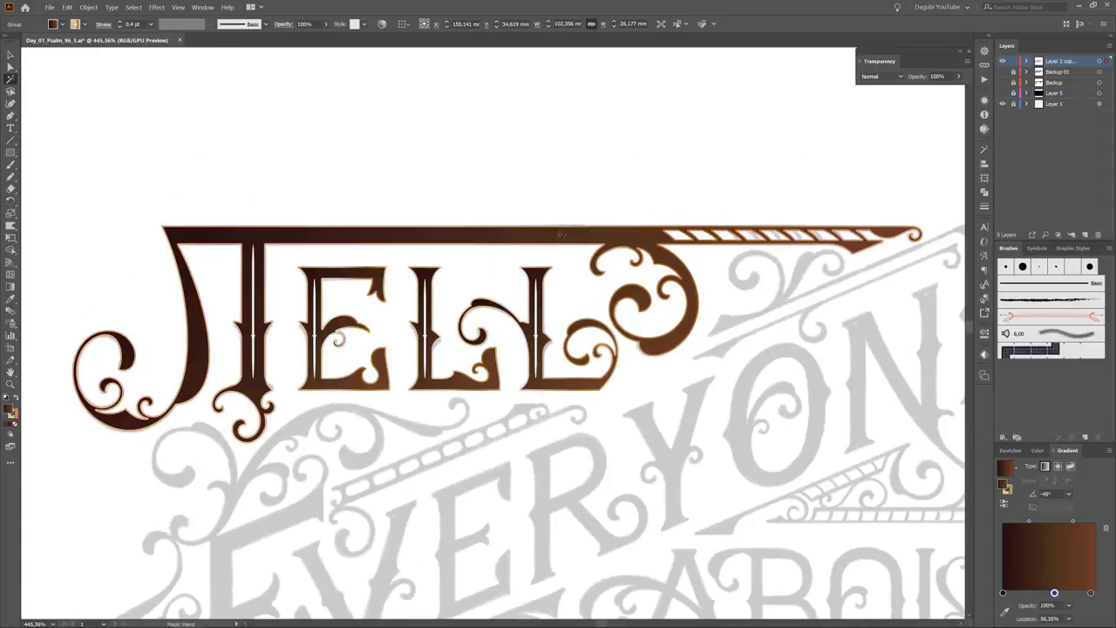
Step: Remove the fill from the lettering's inner compound path
click(1028, 61)
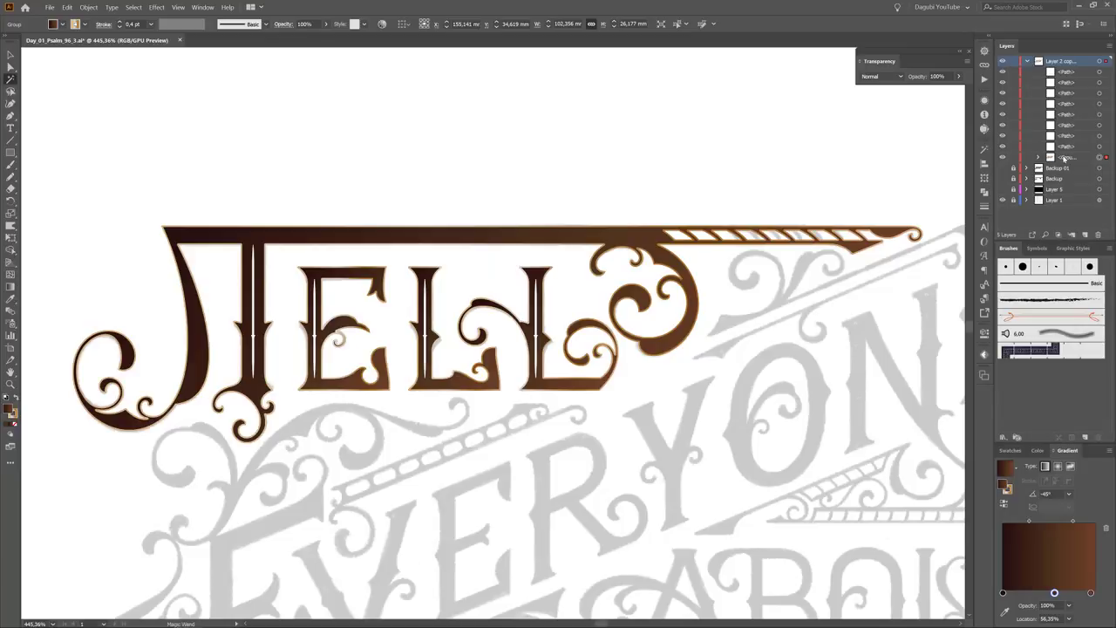
click(88, 7)
click(249, 302)
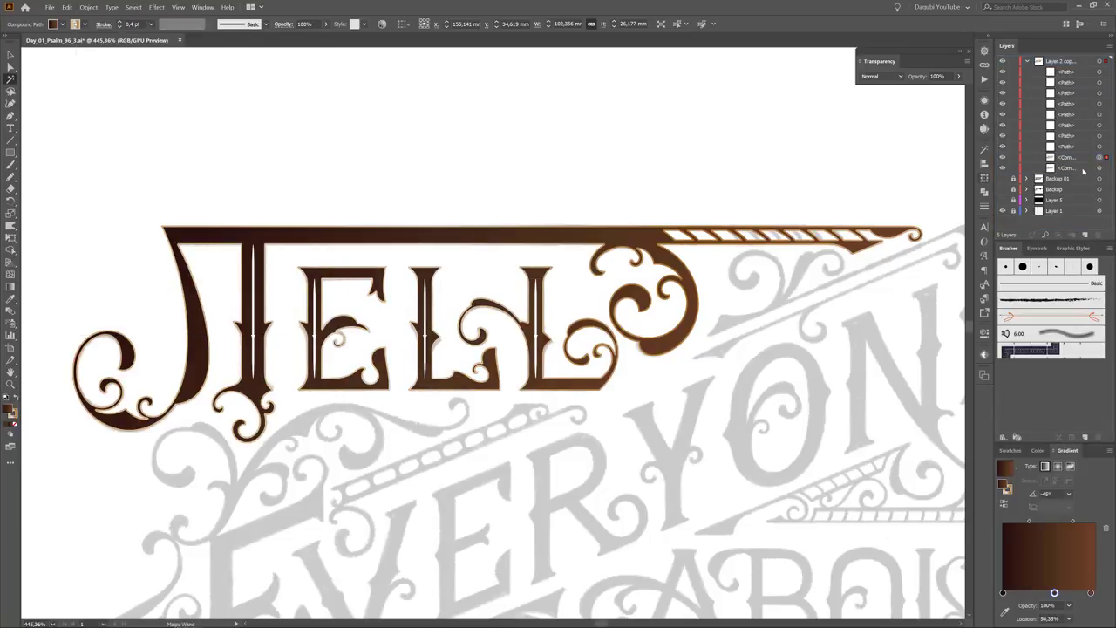
click(1036, 449)
click(1003, 466)
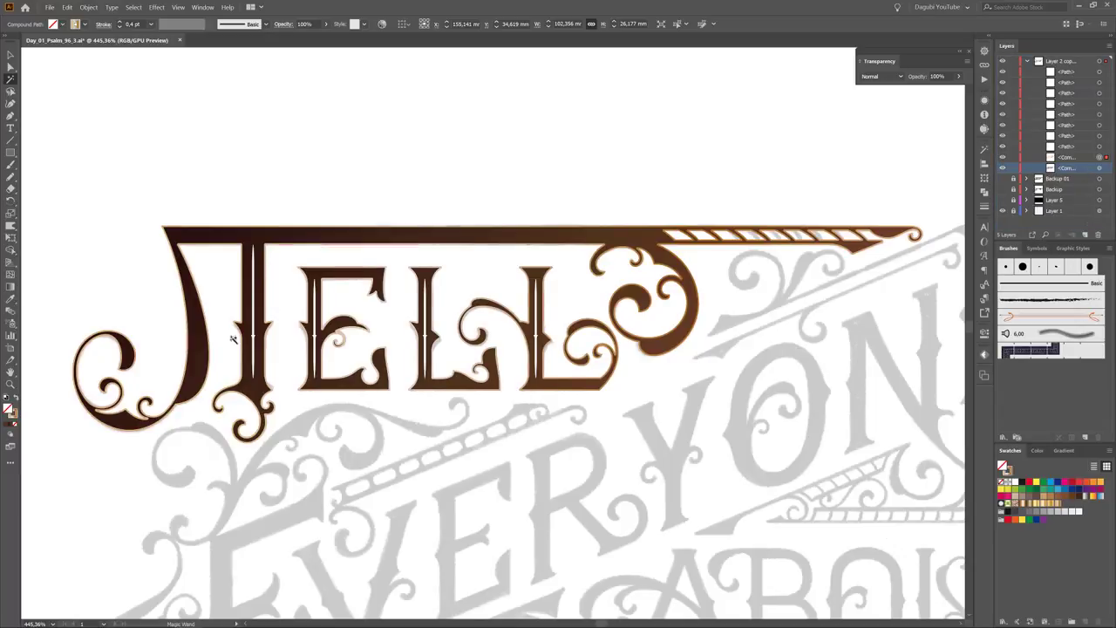
click(39, 258)
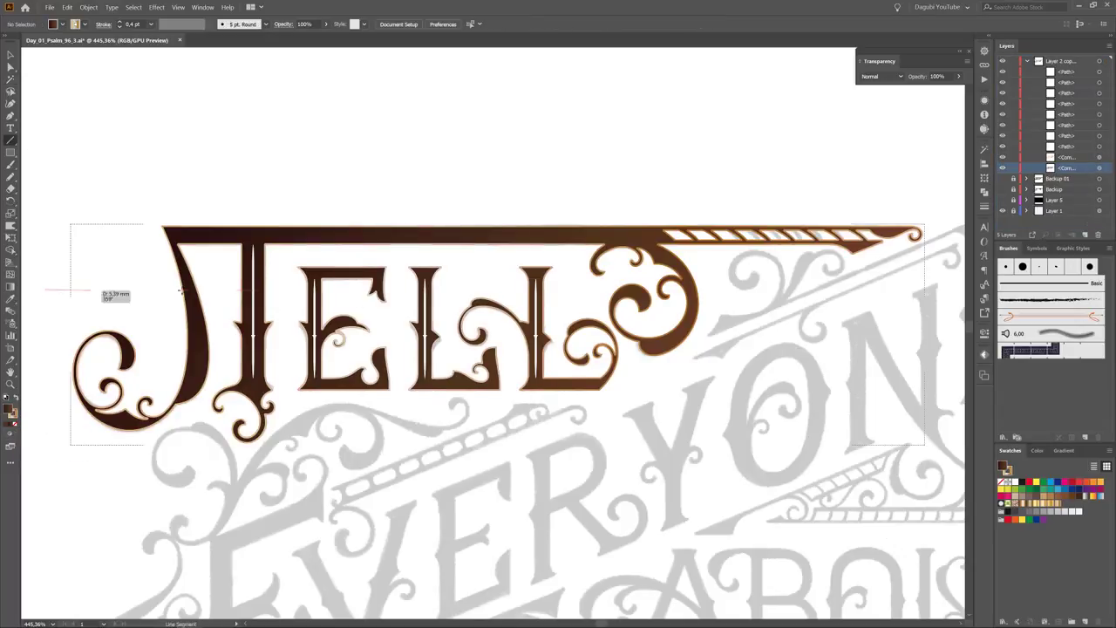
Step: Draw a horizontal line across the lettering and add a Transform effect with -0.3528 mm vertical move
drag(91, 289, 943, 287)
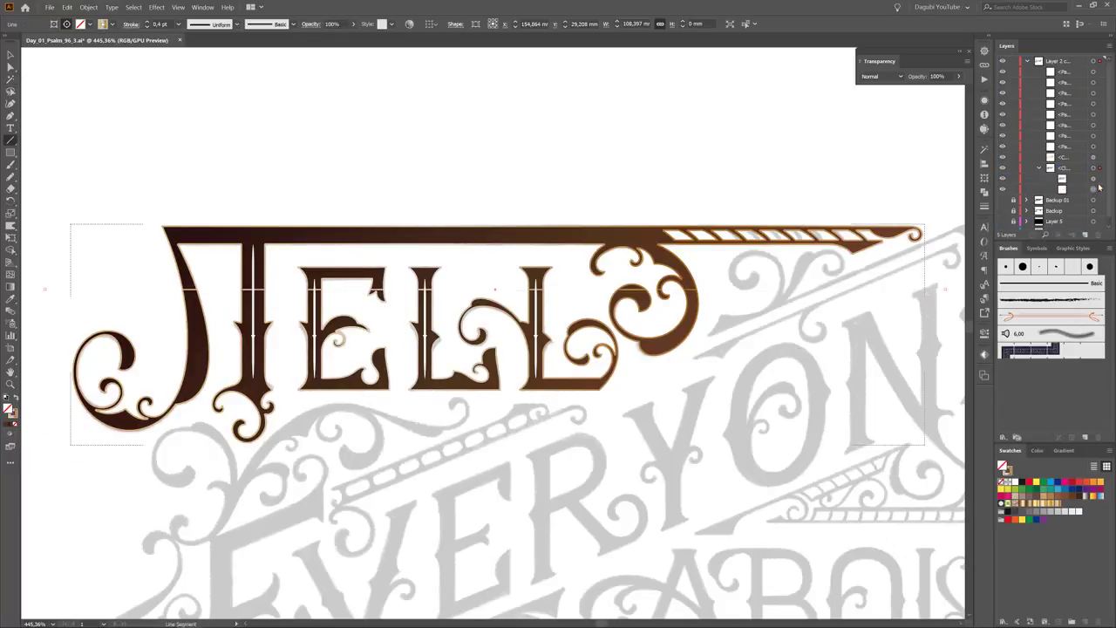
click(156, 6)
click(296, 121)
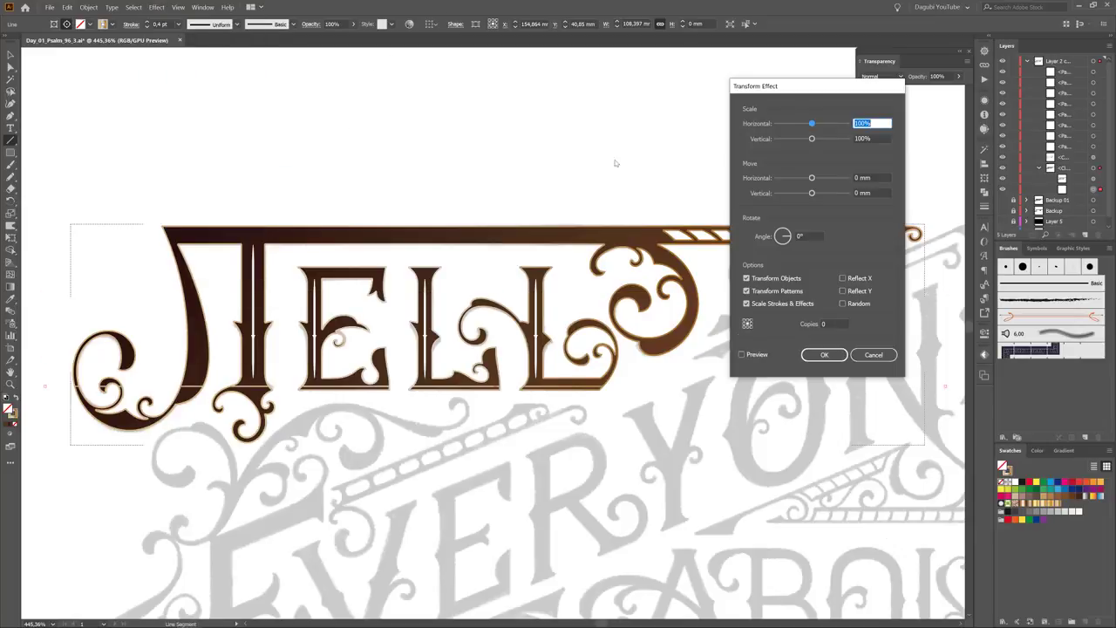
drag(812, 193, 813, 193)
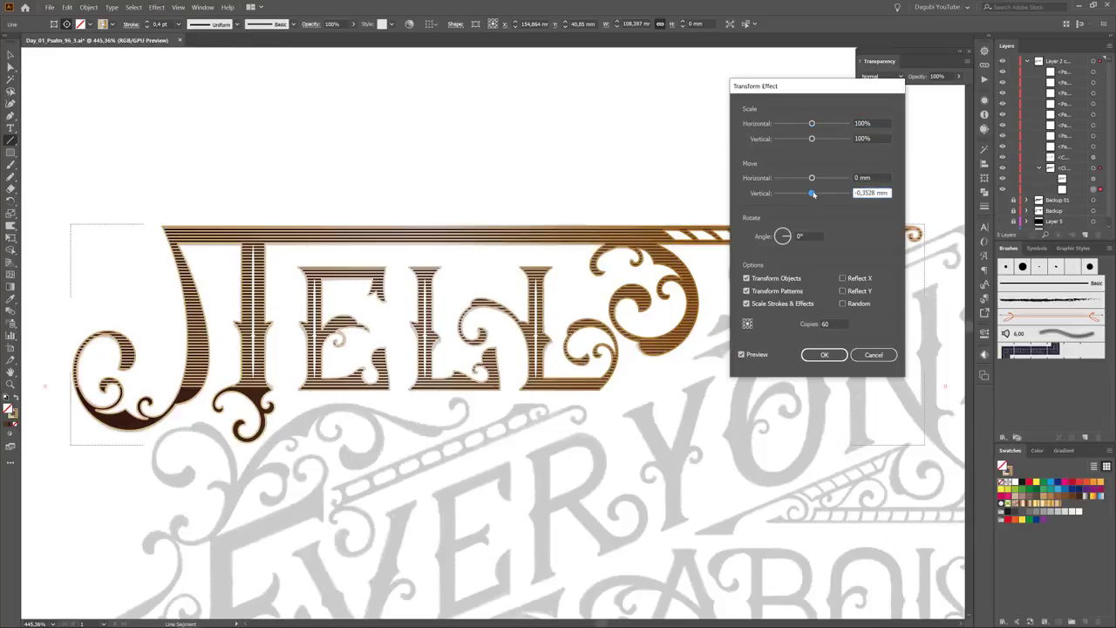
click(835, 356)
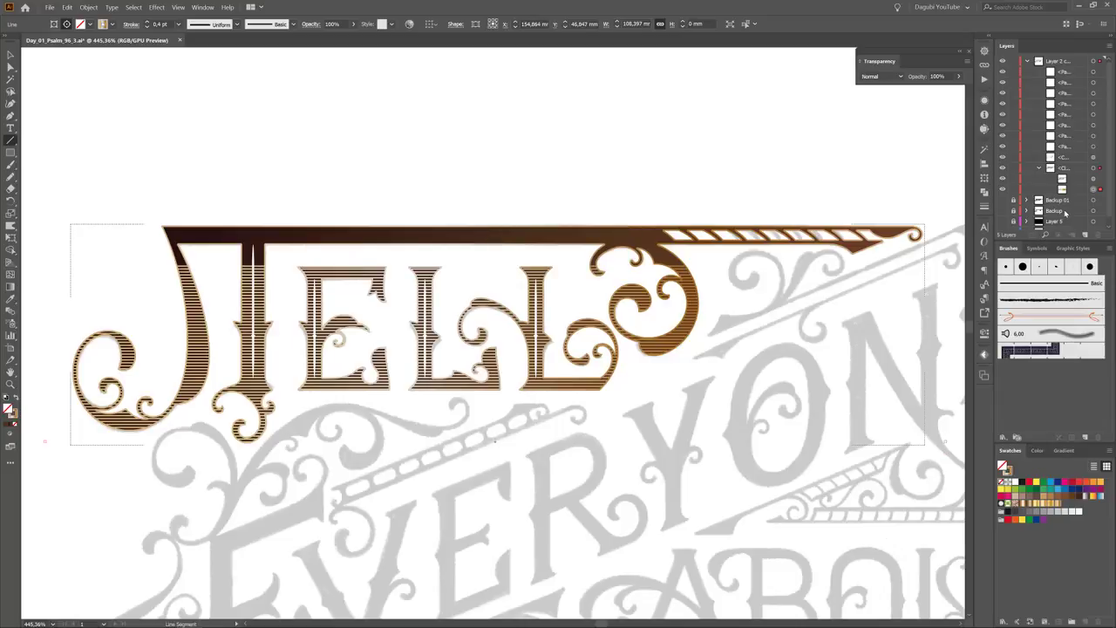
Step: Raise the Transform effect to 120 copies and set the stripes' opacity to 29%
click(984, 100)
click(898, 181)
text(120)
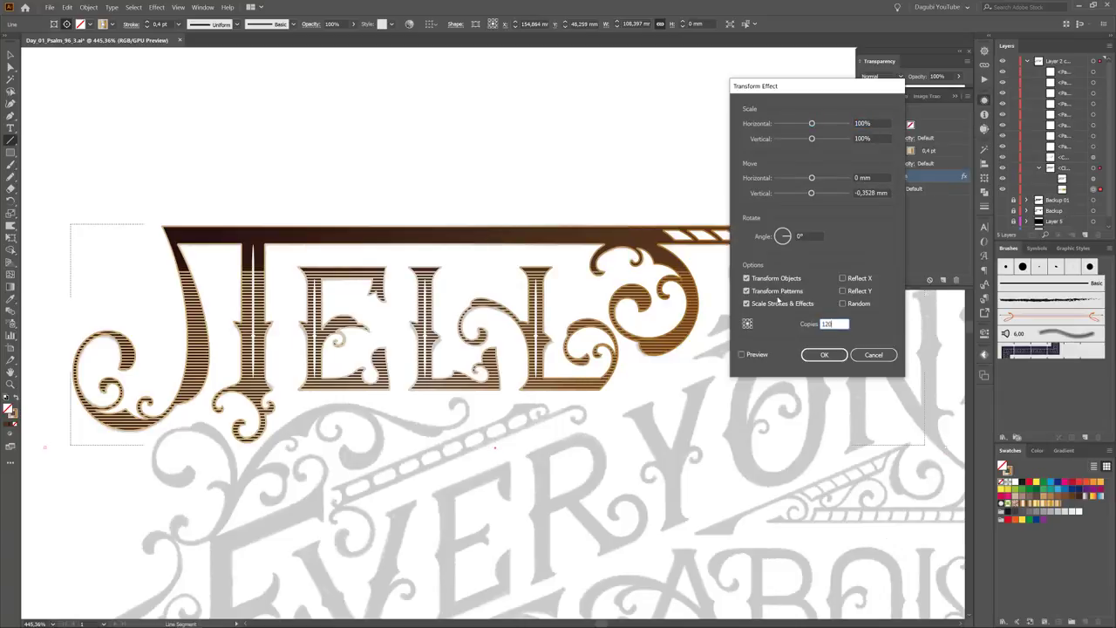
click(741, 354)
click(824, 354)
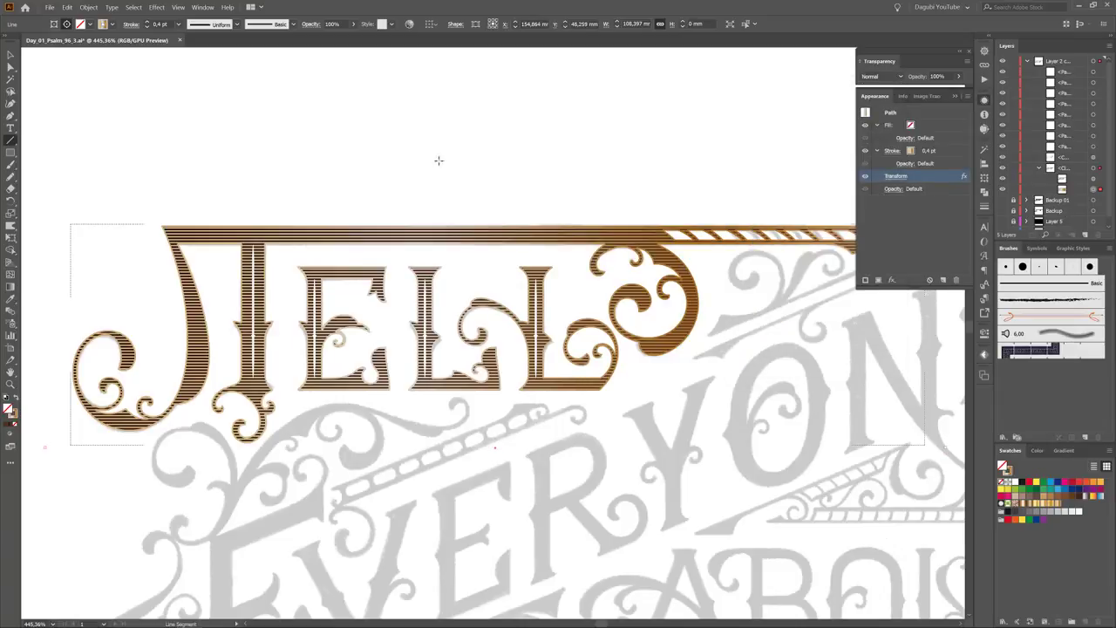
click(353, 23)
drag(353, 37, 325, 37)
click(11, 238)
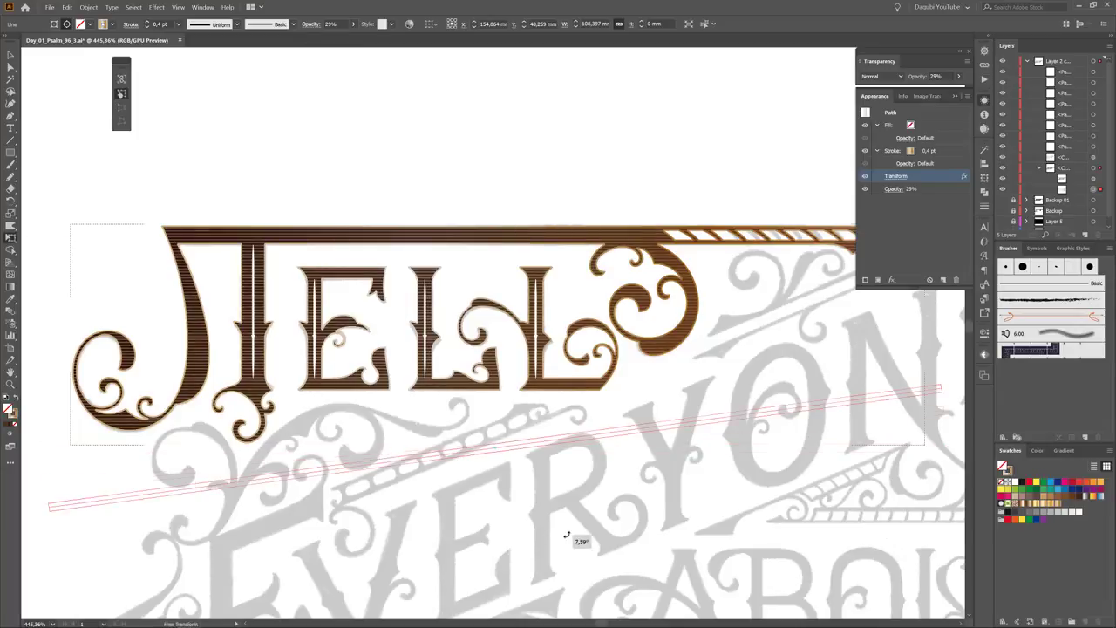
Step: Give the inner compound path a 0.7 pt outline and show the black background again
scroll(658, 421, down, 2)
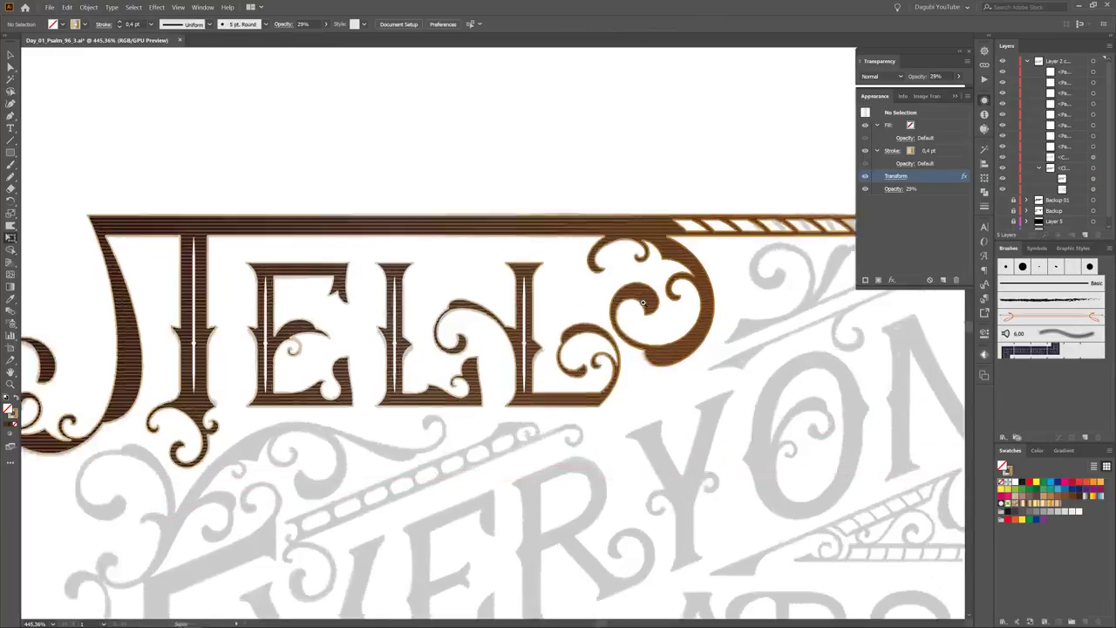
scroll(658, 421, up, 4)
scroll(658, 421, down, 3)
scroll(658, 421, up, 1)
scroll(658, 421, up, 5)
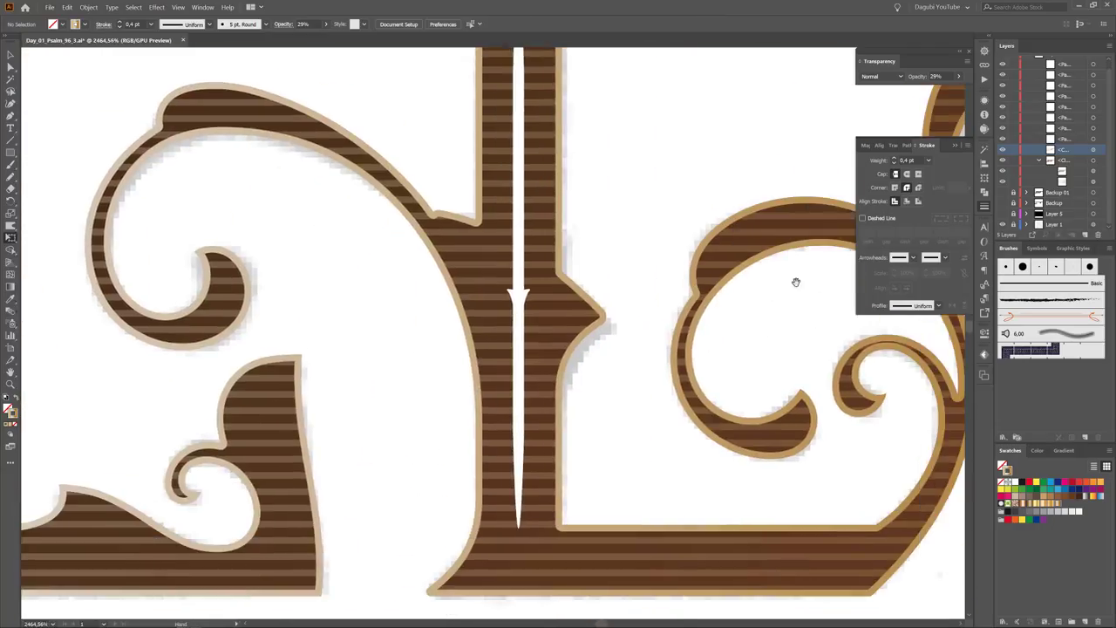
click(1030, 487)
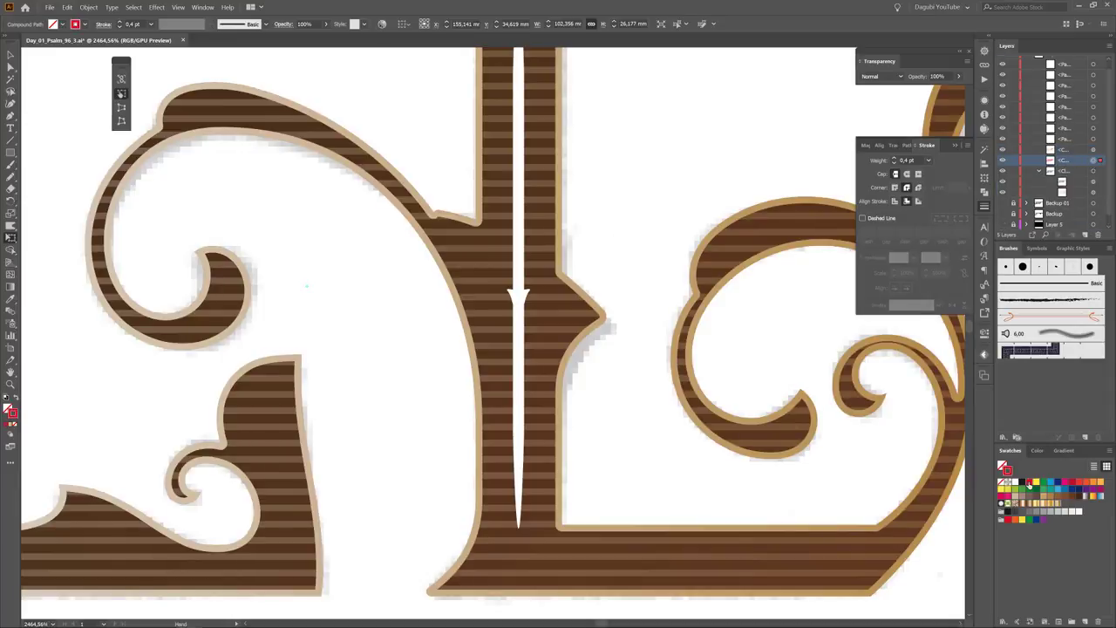
click(894, 158)
click(1003, 224)
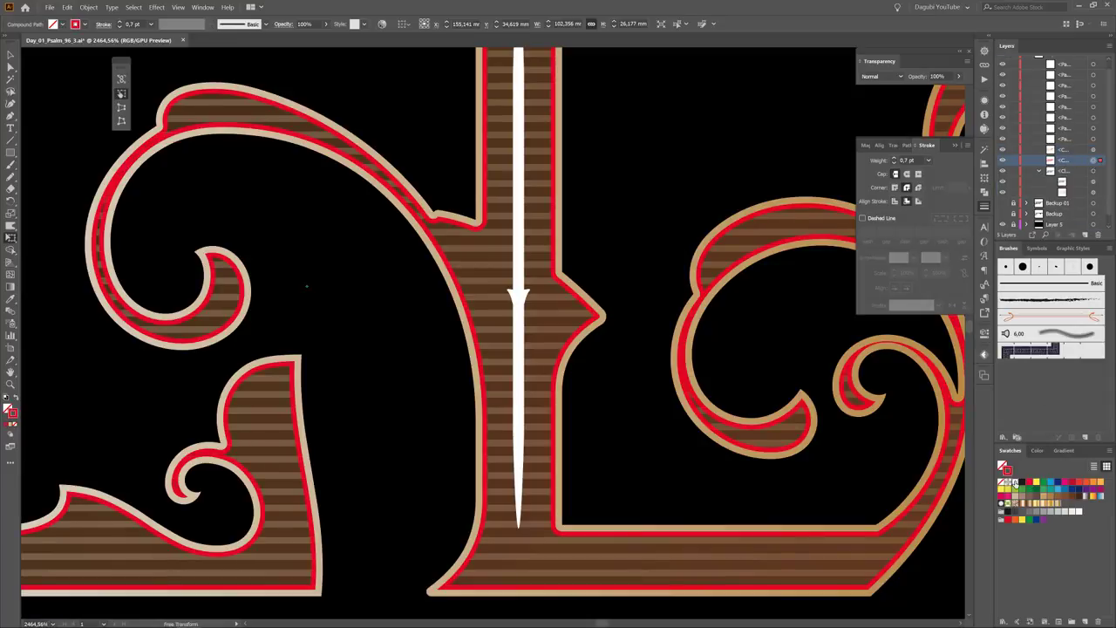
Step: Replace the inner path's red outline colour and view the whole composition
click(1017, 482)
scroll(818, 439, down, 1)
scroll(817, 439, down, 3)
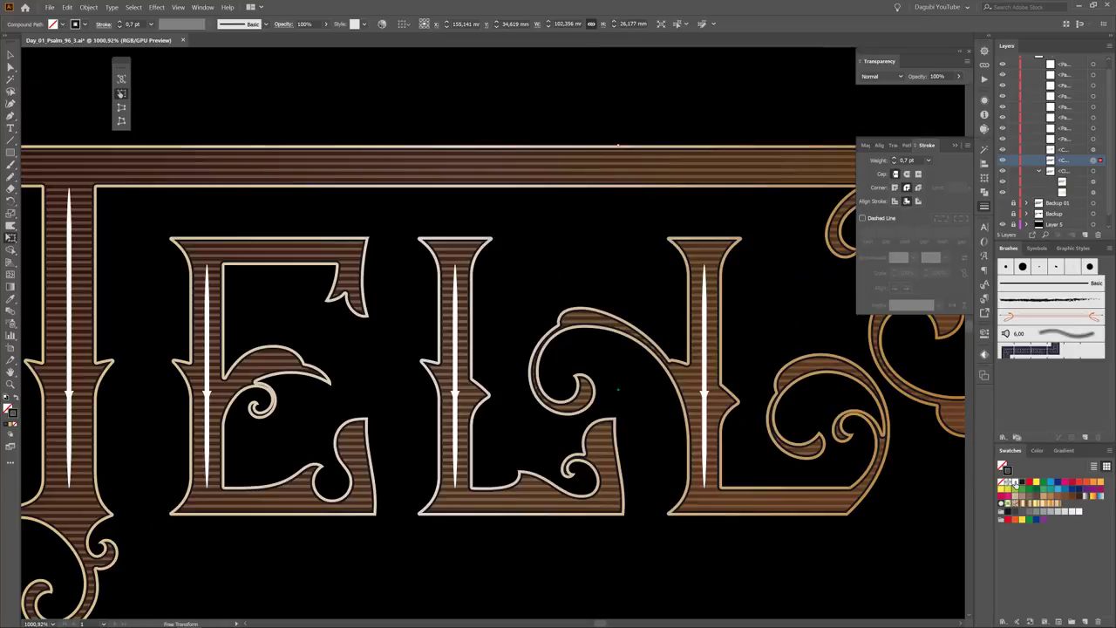
scroll(781, 442, down, 2)
scroll(781, 443, up, 2)
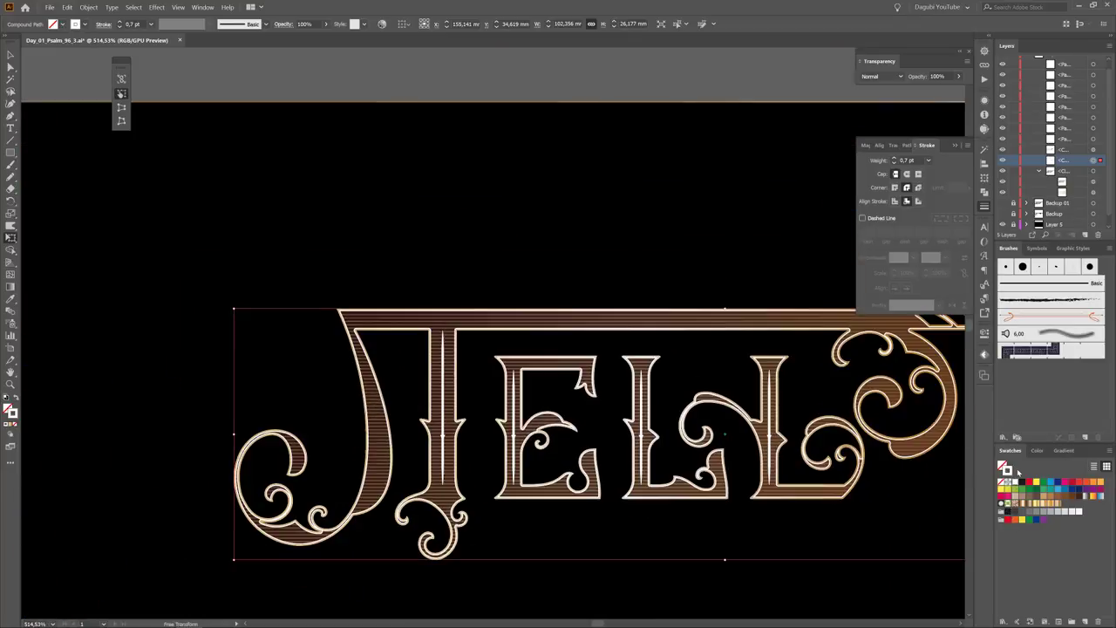
scroll(548, 267, down, 4)
scroll(549, 267, up, 5)
drag(201, 261, 549, 296)
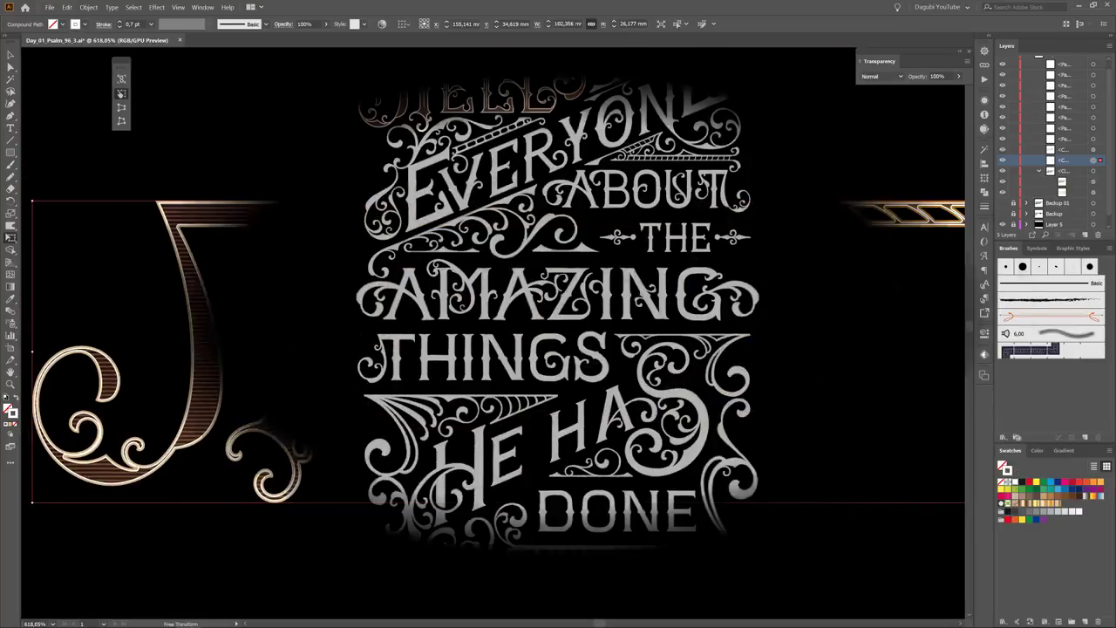